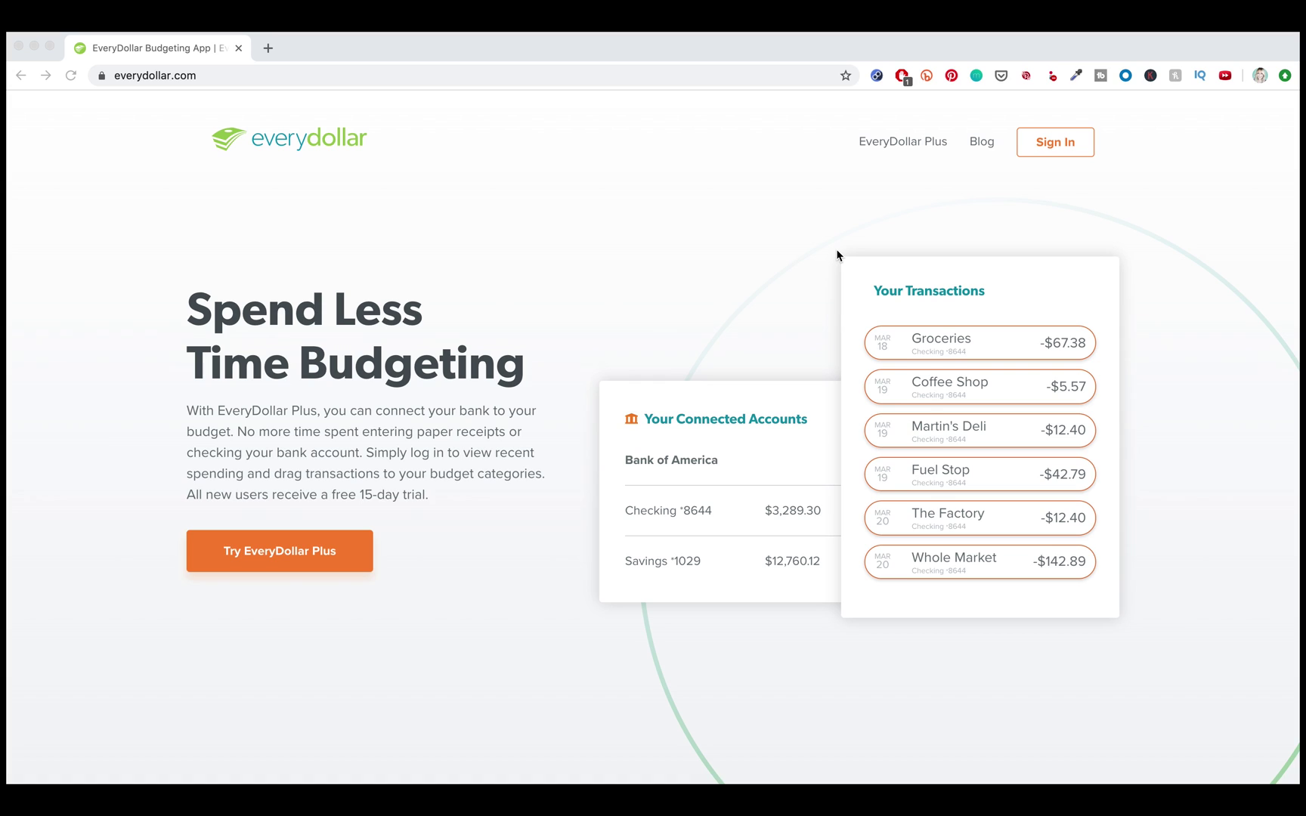
Sign in and create the October 2019 budget with default lines at $0.00
left_click(1054, 144)
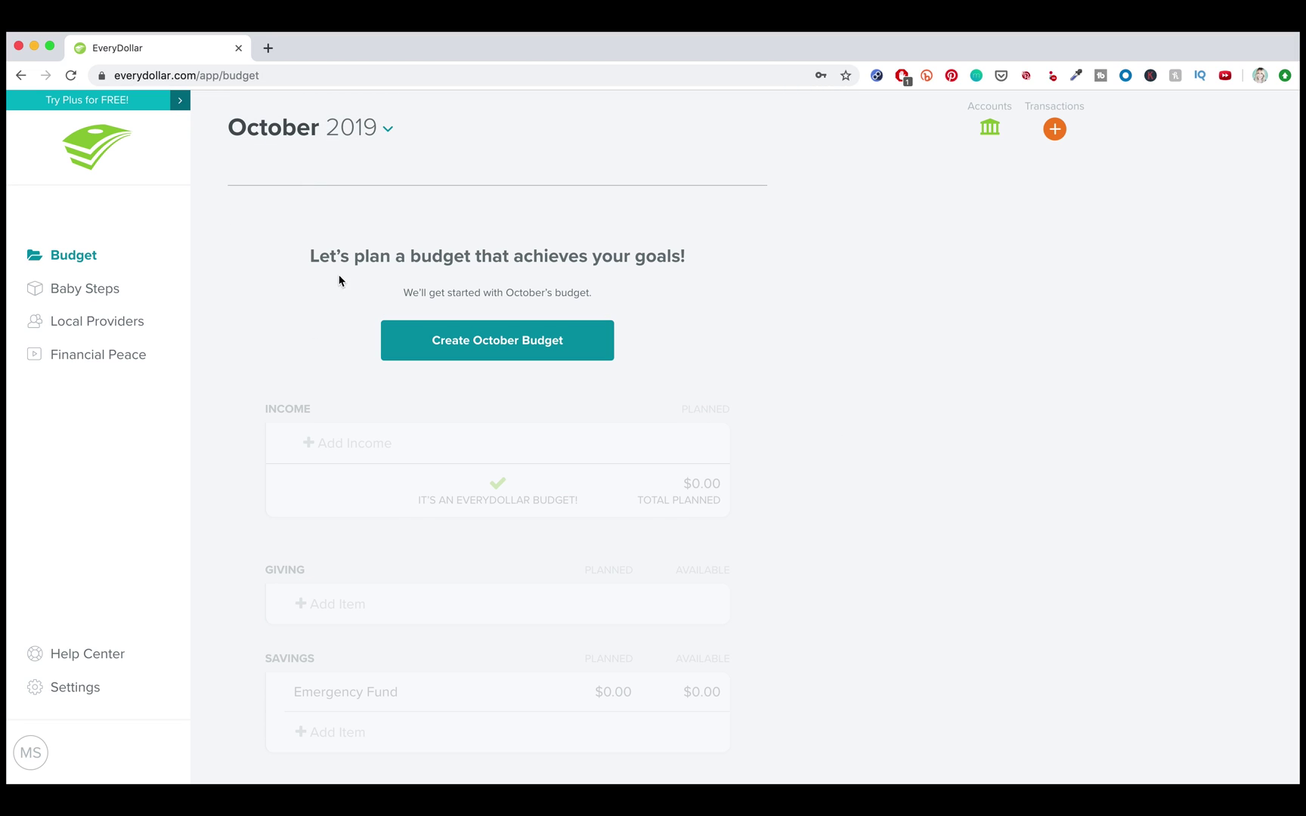
left_click(456, 355)
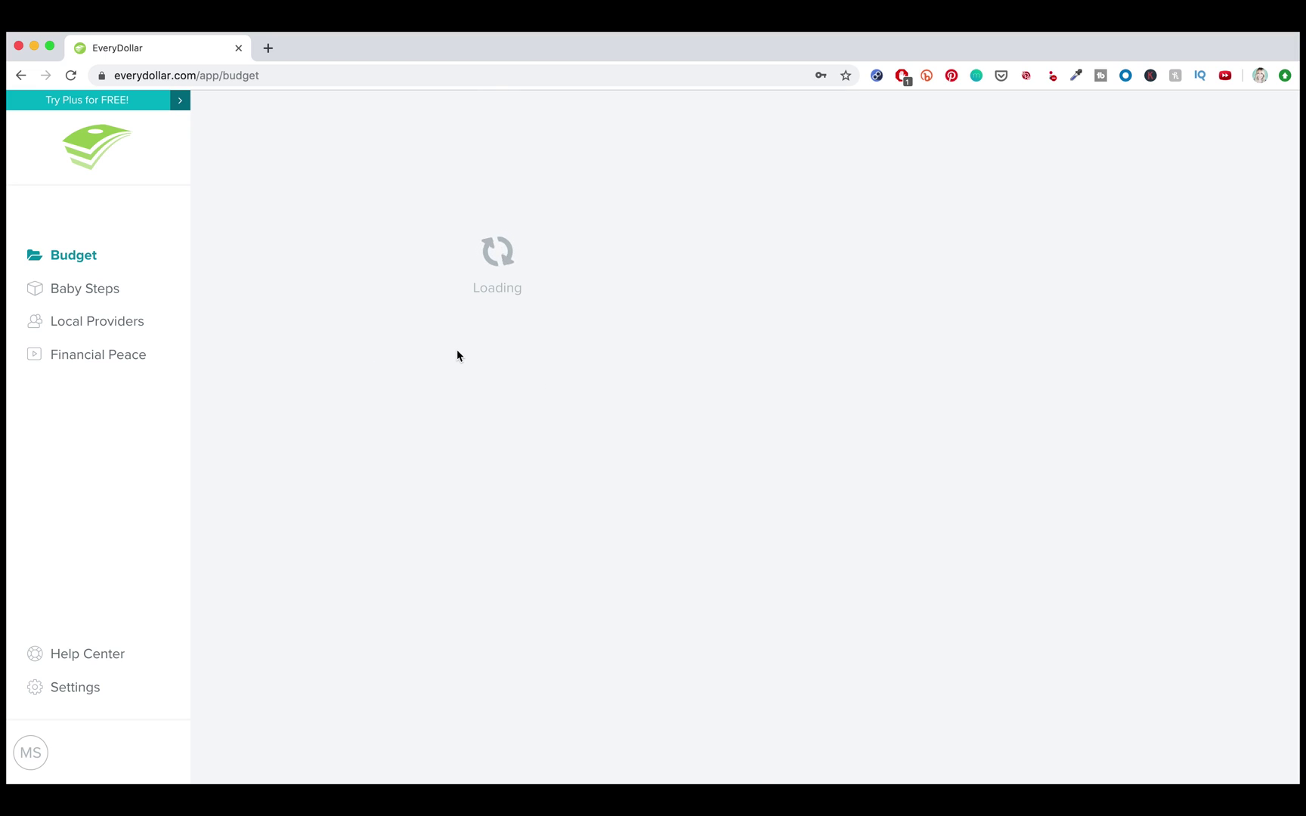
left_click(511, 195)
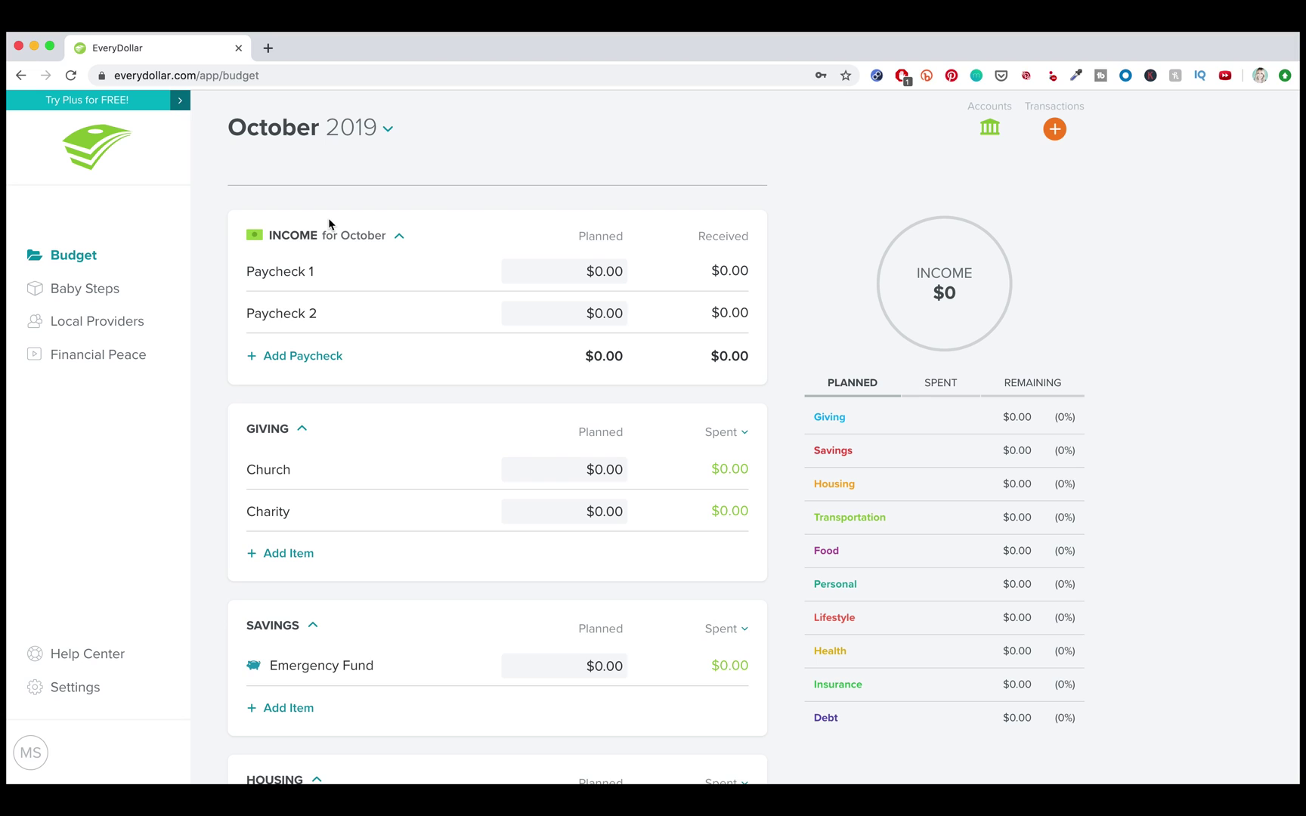
scroll(329, 221, "down", 4)
scroll(329, 221, "up", 4)
Rename the first income line to Paycheck 1 and set its planned amount
left_click(327, 272)
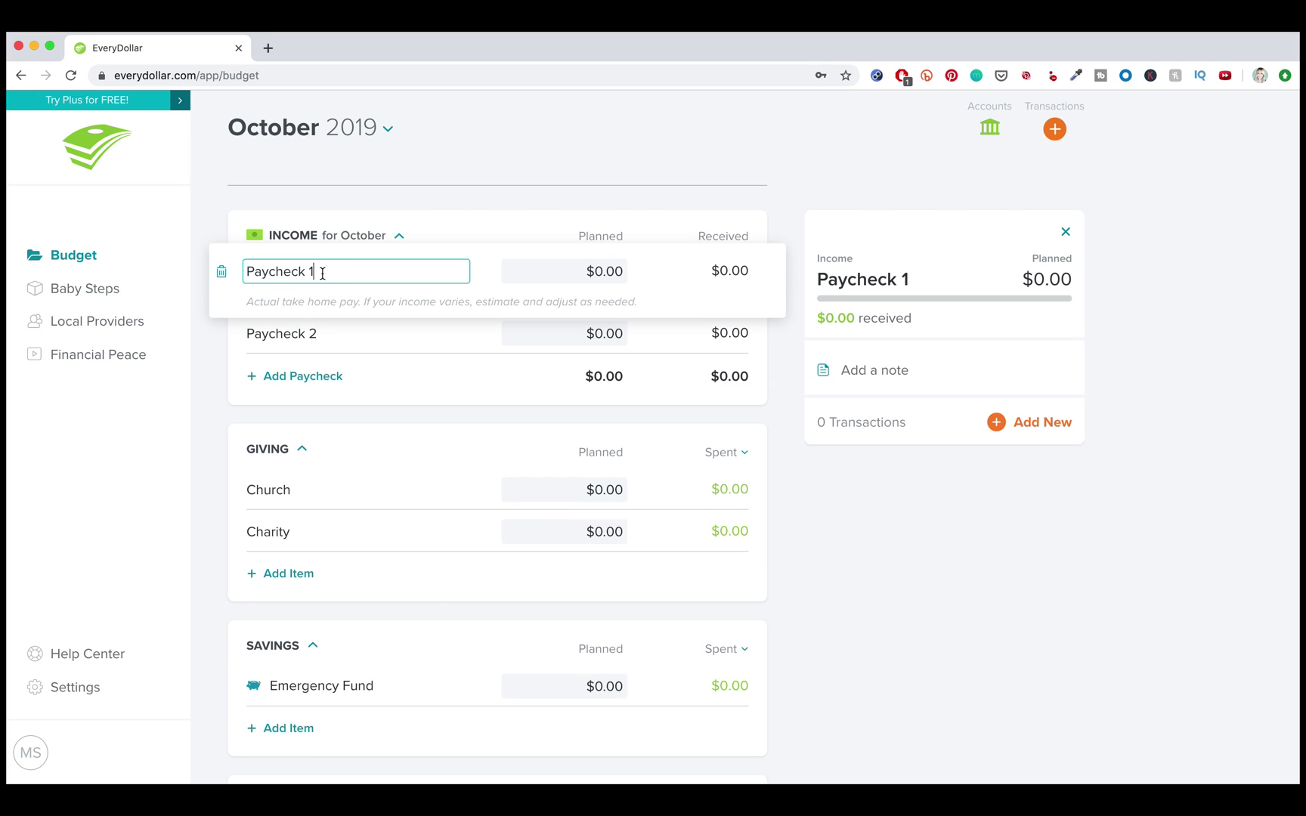
key("BackSpace")
key("BackSpace")
left_click(588, 270)
type("4000")
key("Tab")
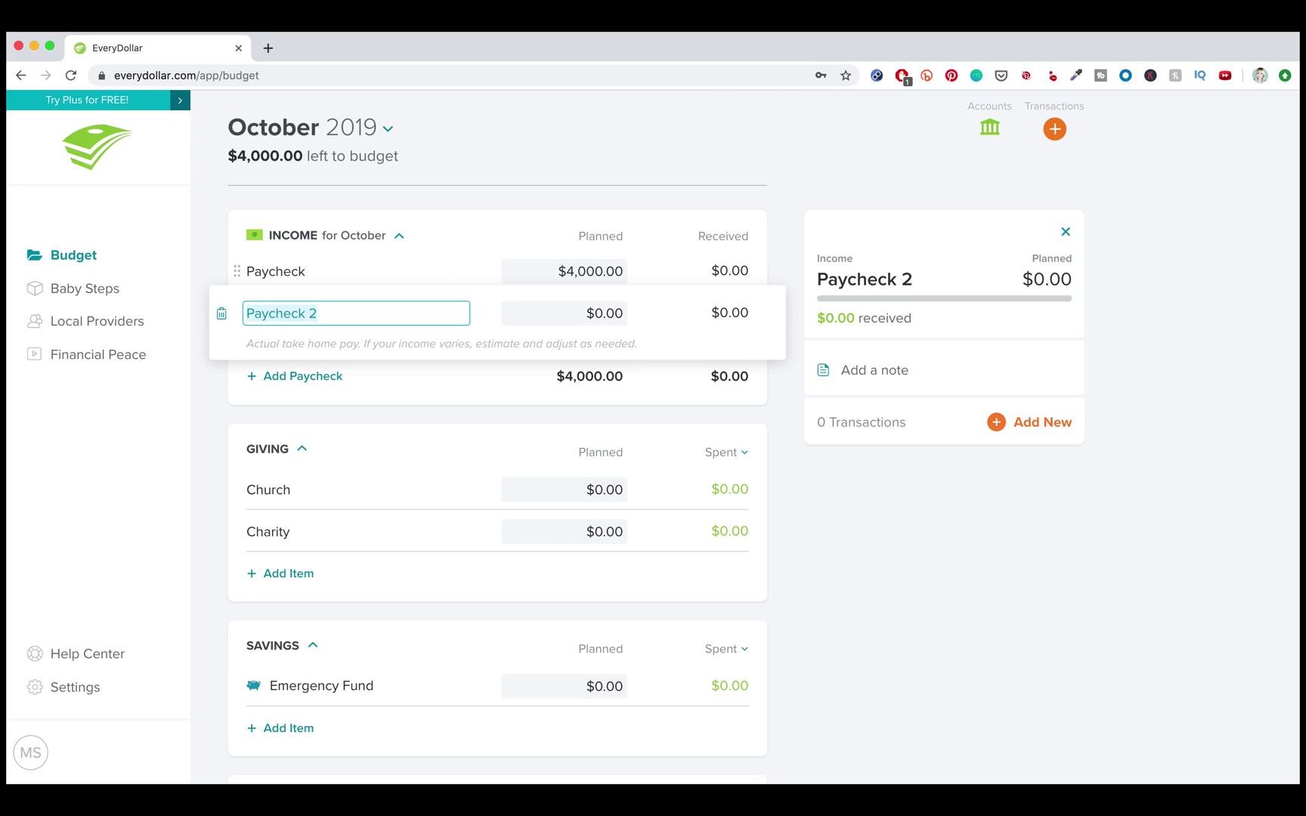
left_click(607, 194)
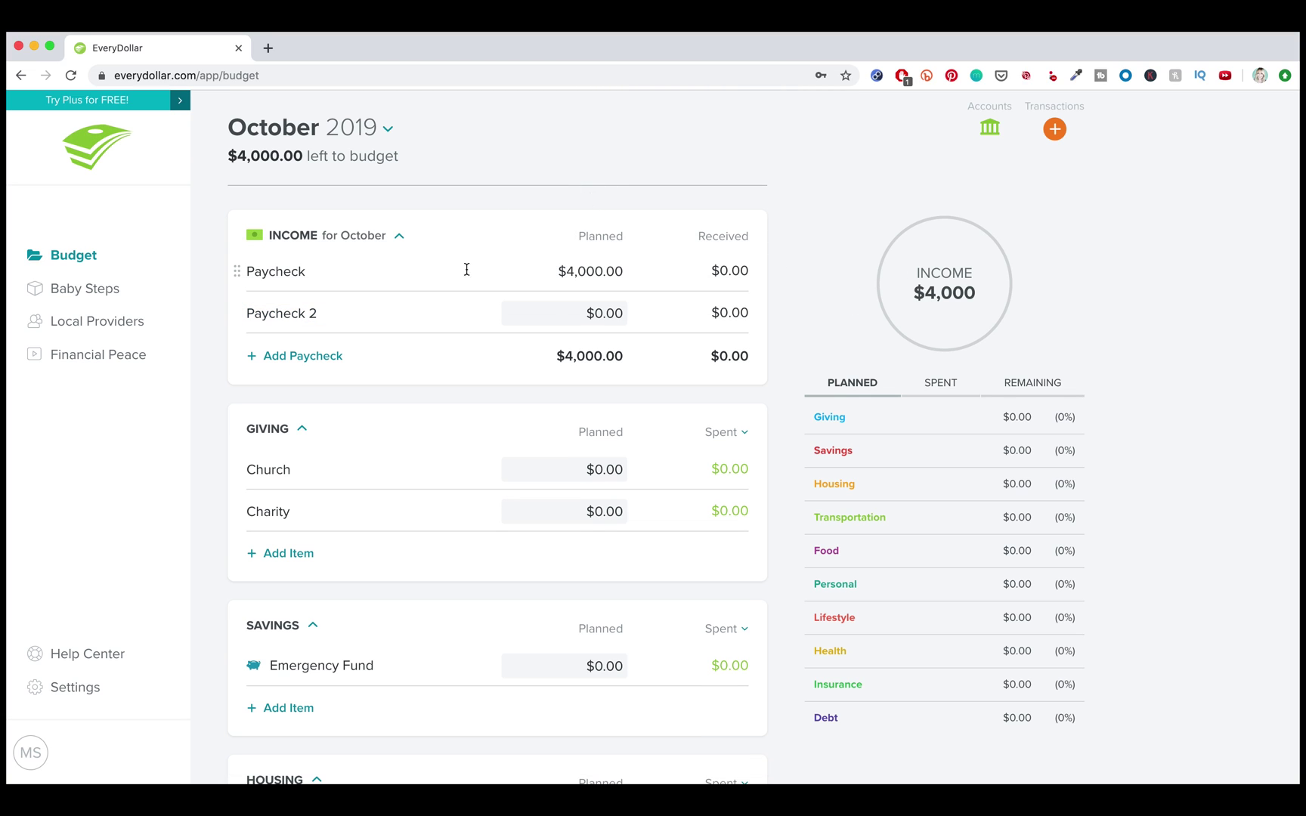
left_click(314, 273)
left_click(313, 274)
type("1")
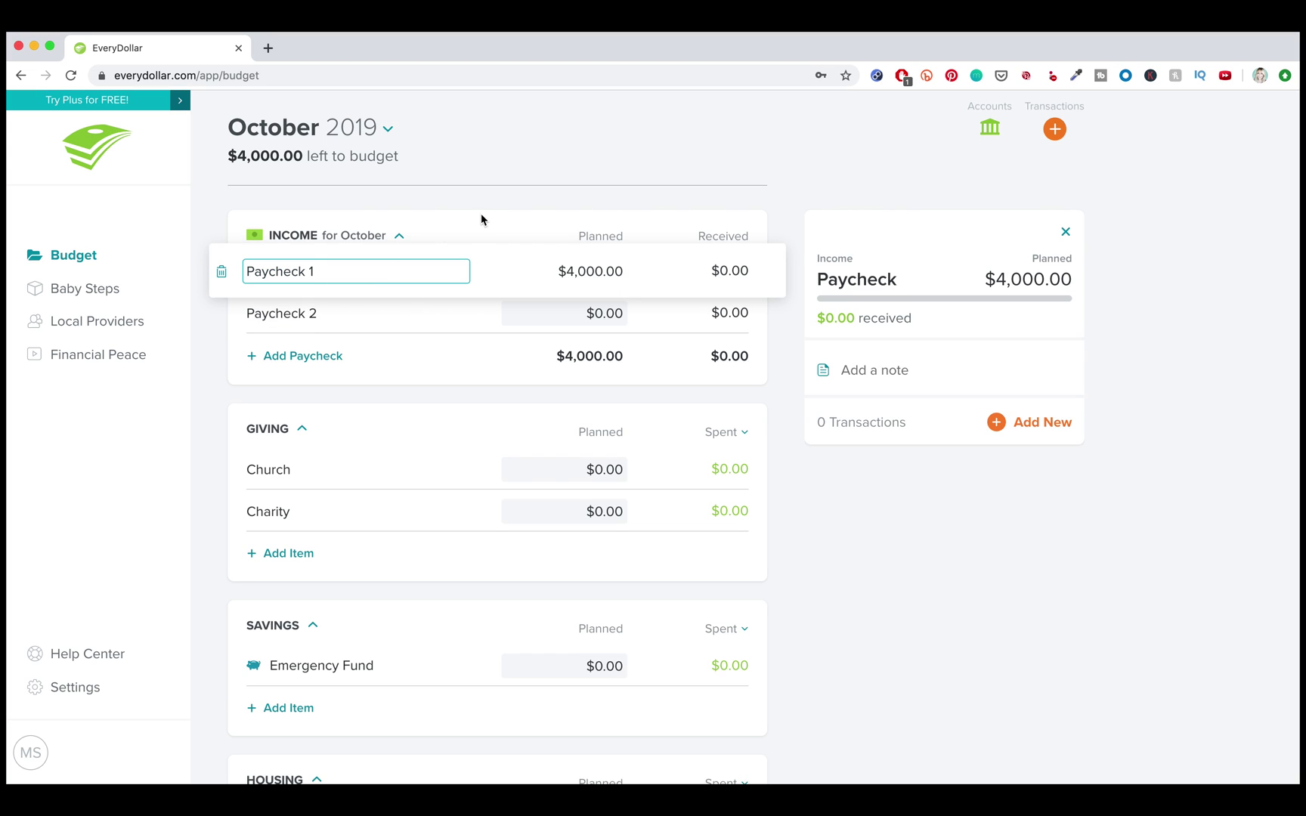
left_click(482, 214)
left_click(574, 284)
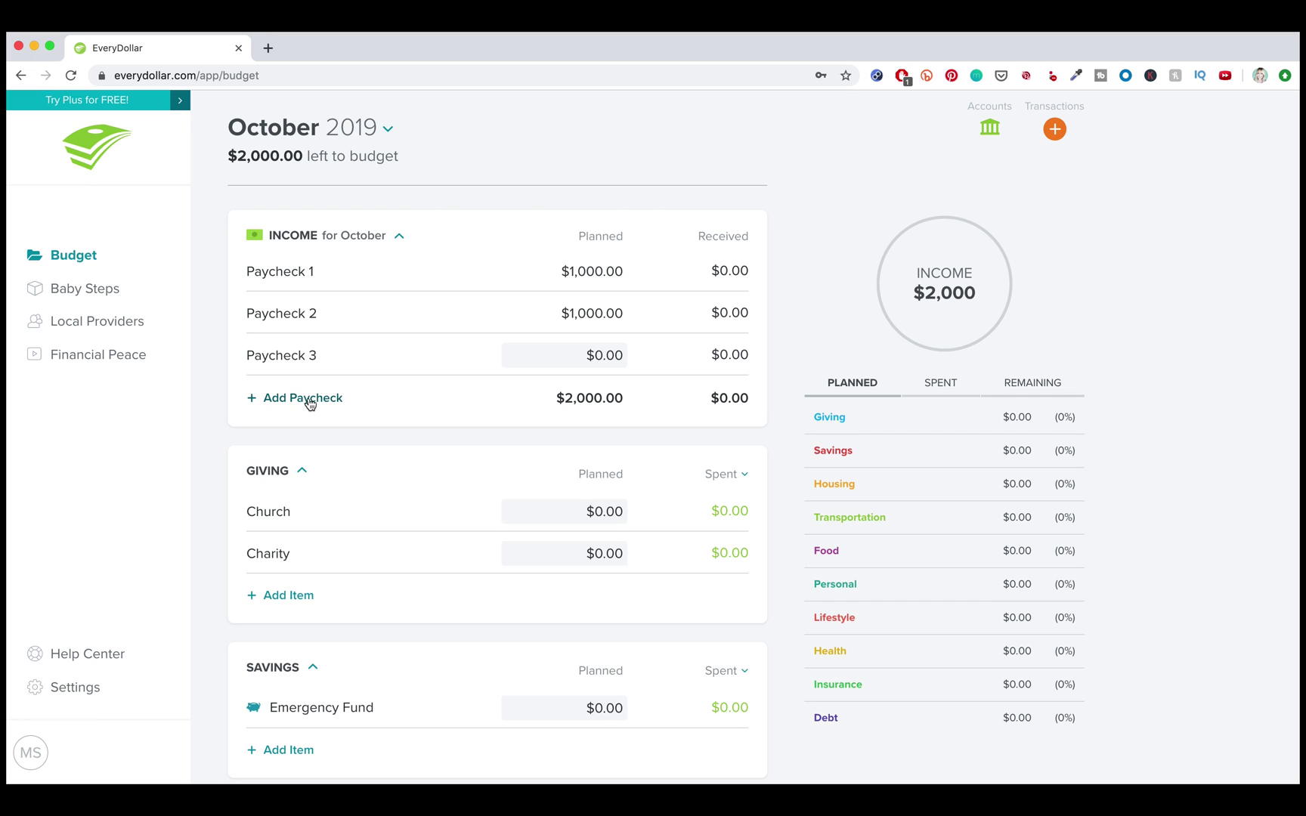
Add Paycheck 3 and Paycheck 4 lines, and delete the extra Paycheck 5
left_click(302, 398)
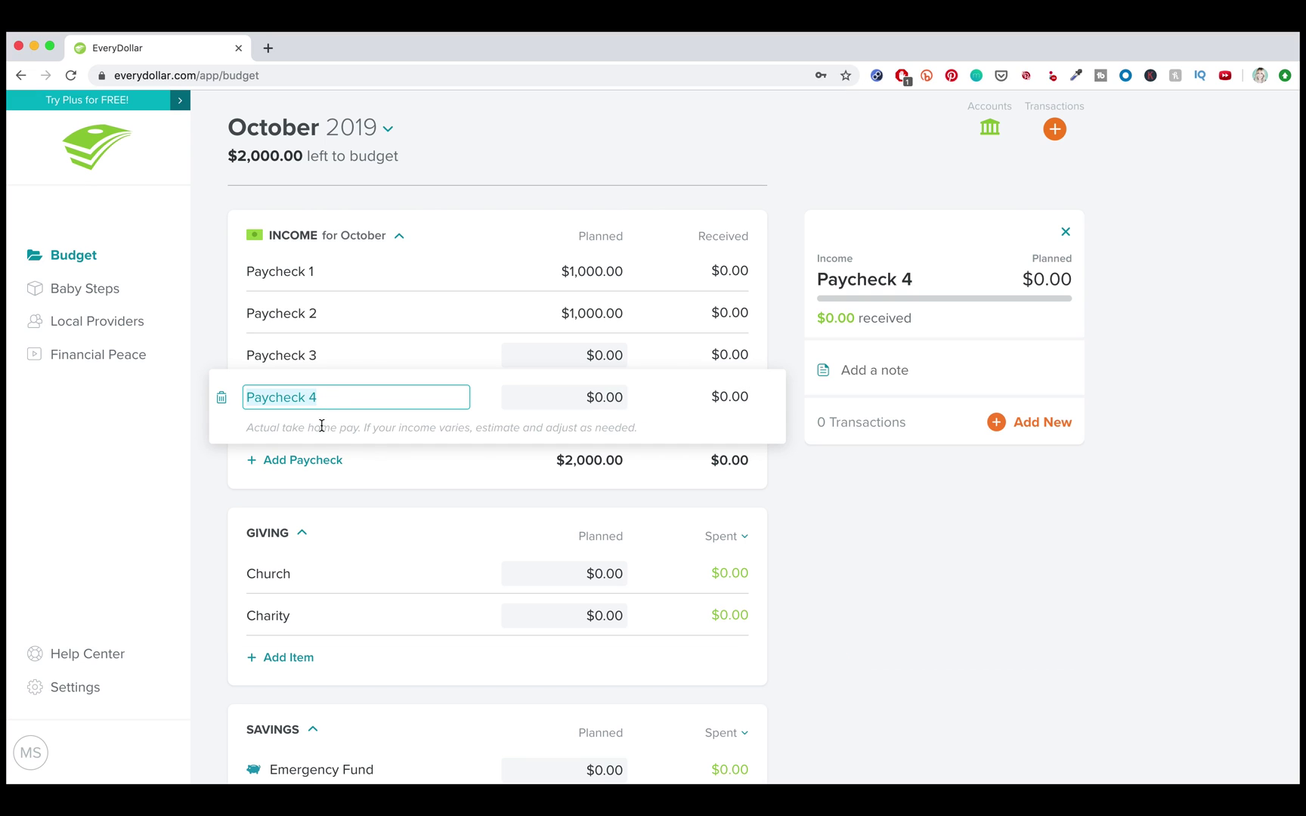
left_click(388, 458)
left_click(287, 446)
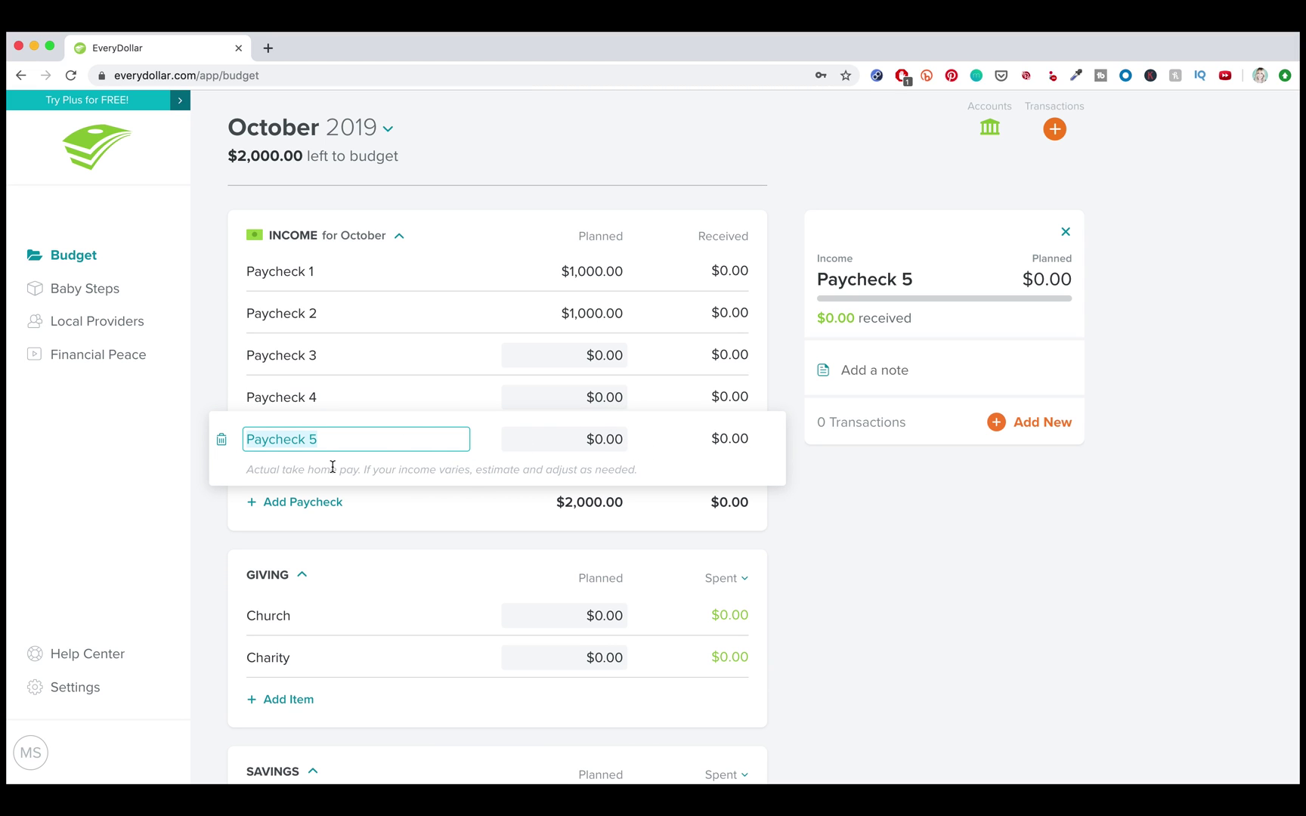
left_click(221, 440)
left_click(614, 289)
Plan Paycheck 3 and Paycheck 4 at $1,000.00 each
left_click(595, 357)
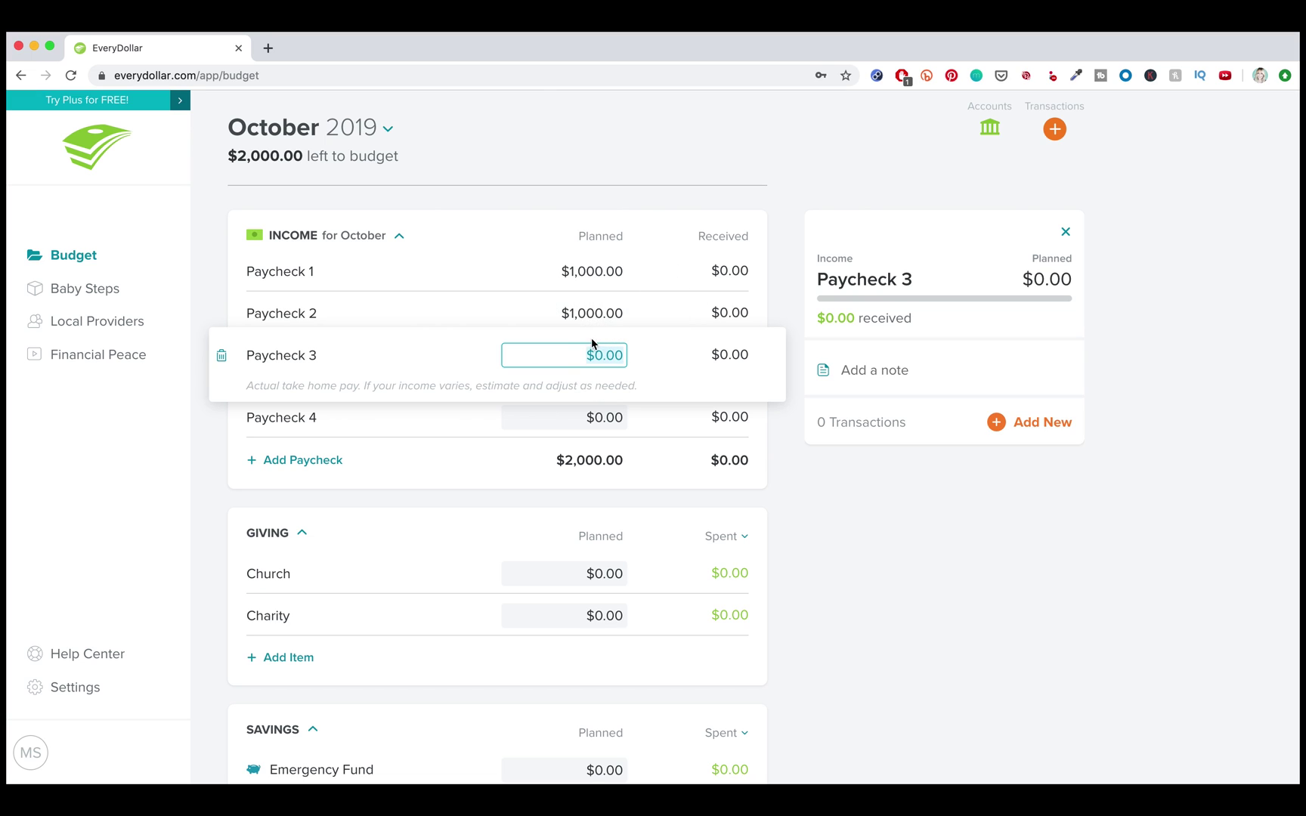
type("1000")
key("Tab")
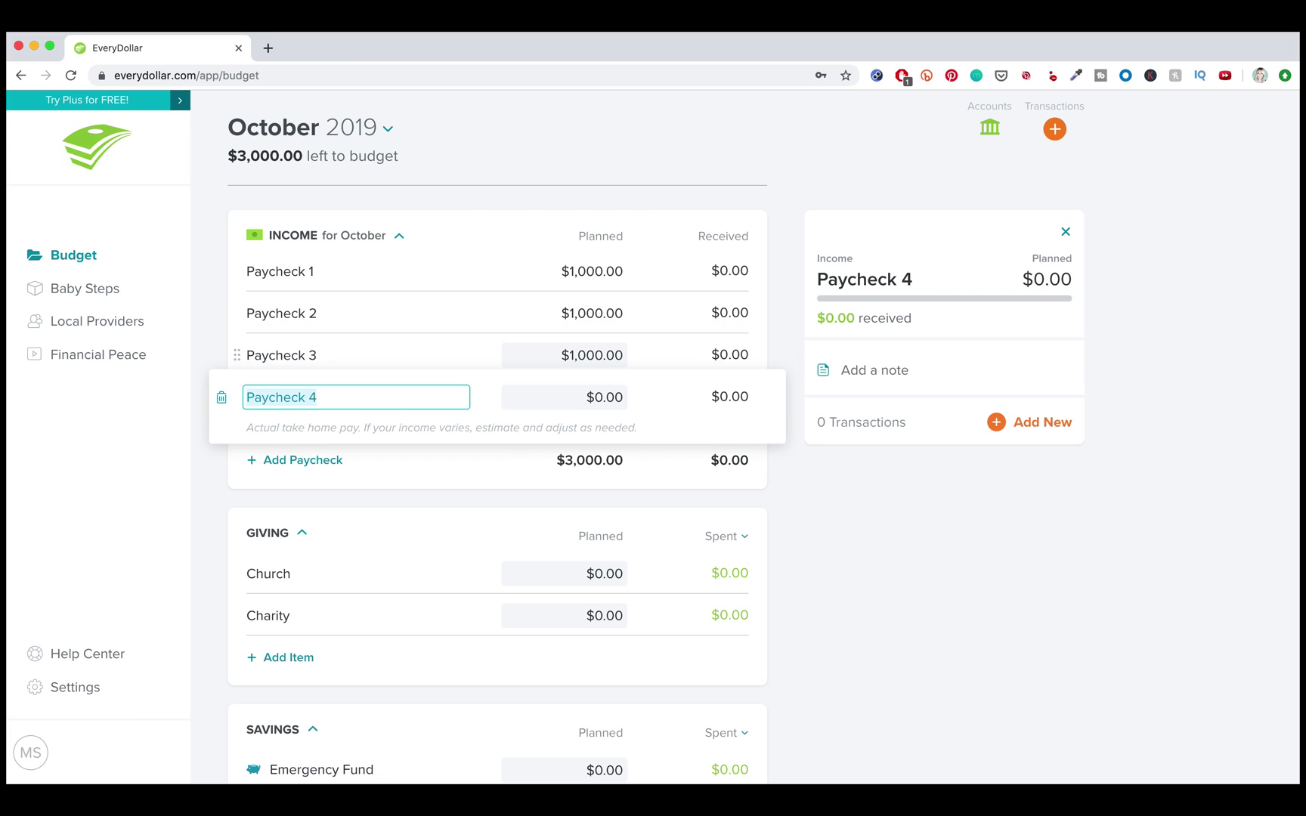
key("Tab")
type("1000")
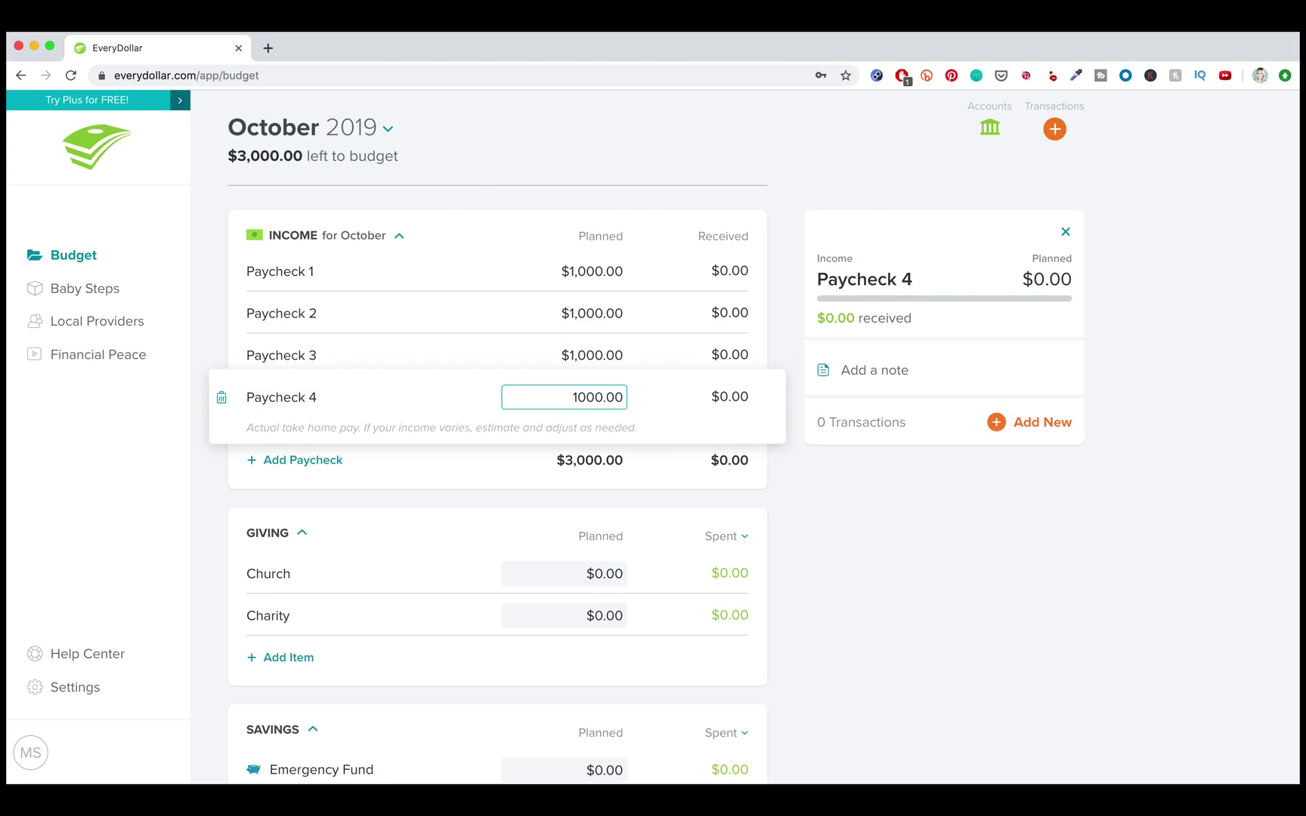
key("Tab")
left_click(833, 487)
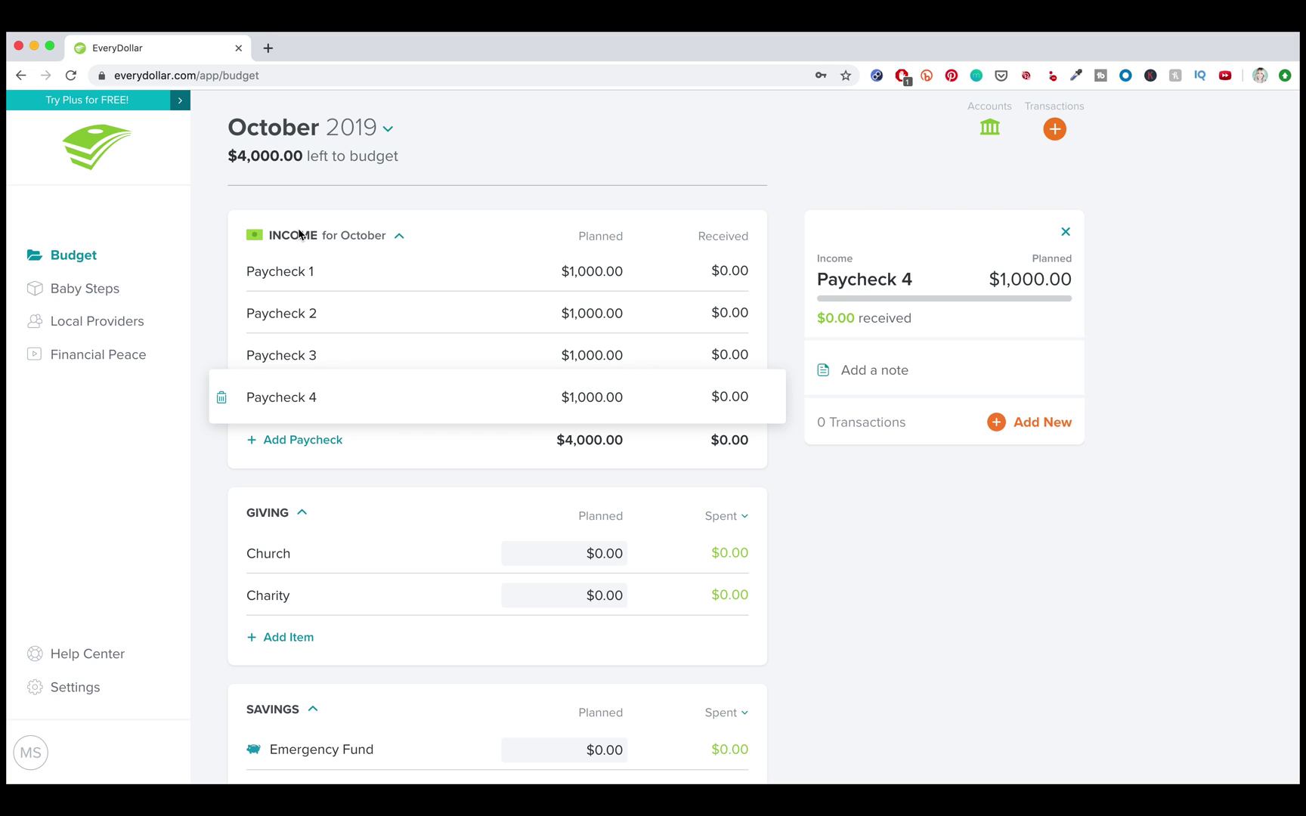
Enter $400 as Church's planned amount in the Giving section
left_click(225, 473)
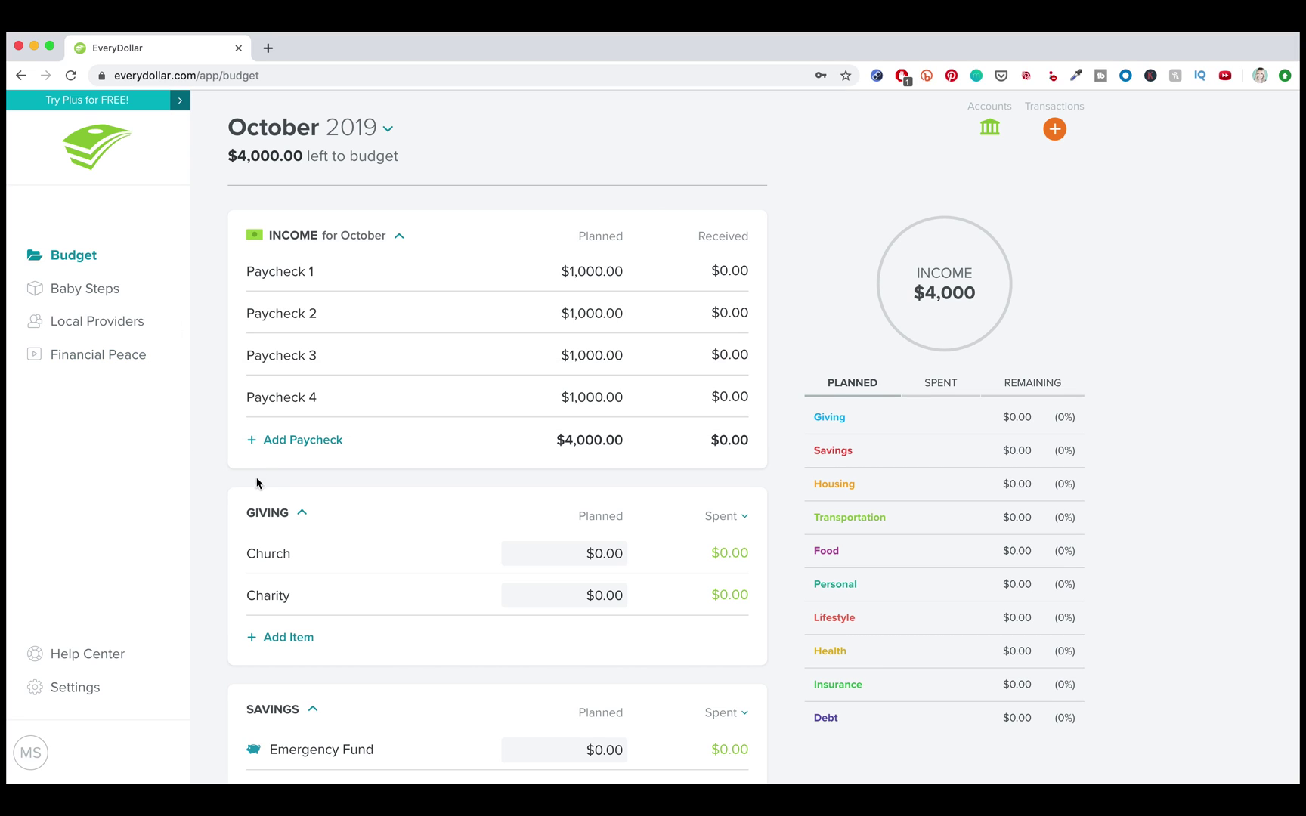
scroll(272, 473, "down", 1)
scroll(276, 476, "up", 1)
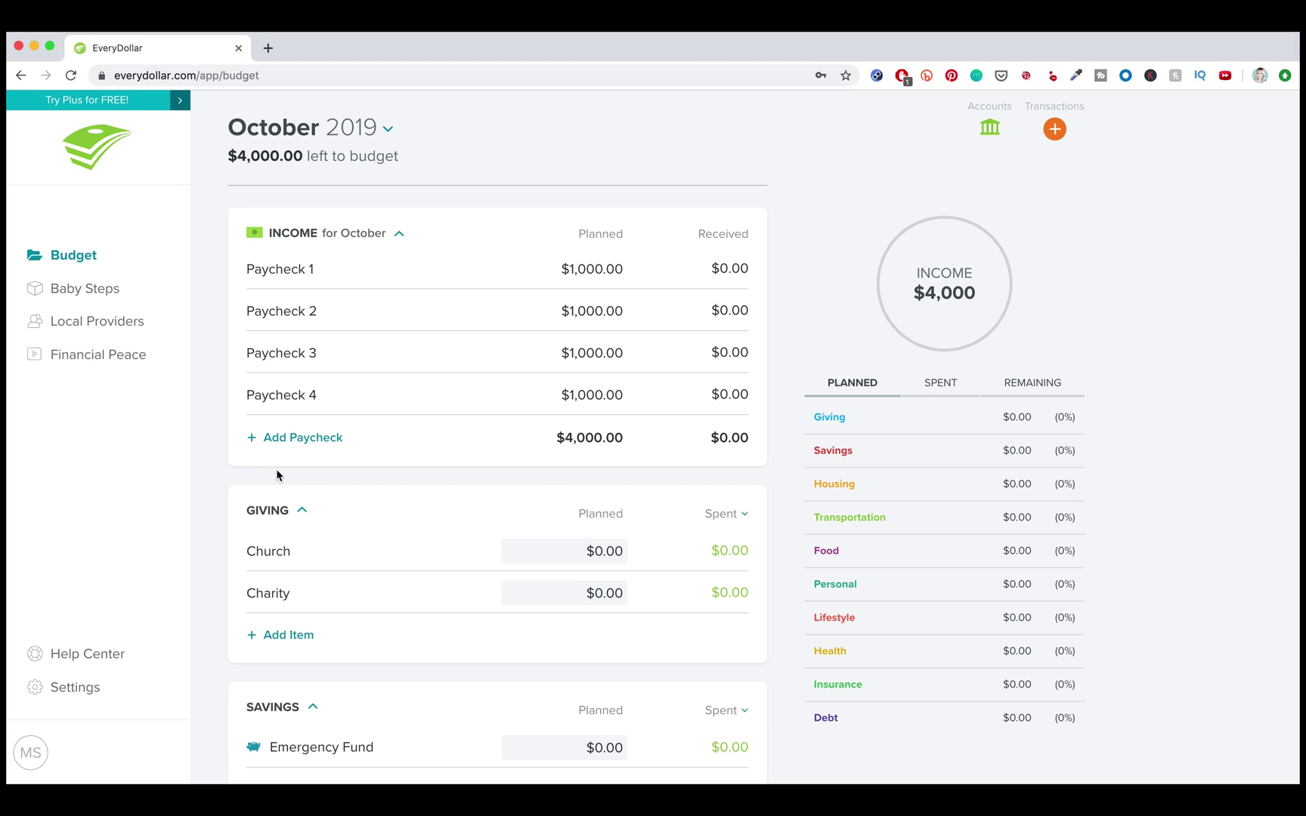
scroll(278, 470, "down", 1)
scroll(250, 423, "up", 1)
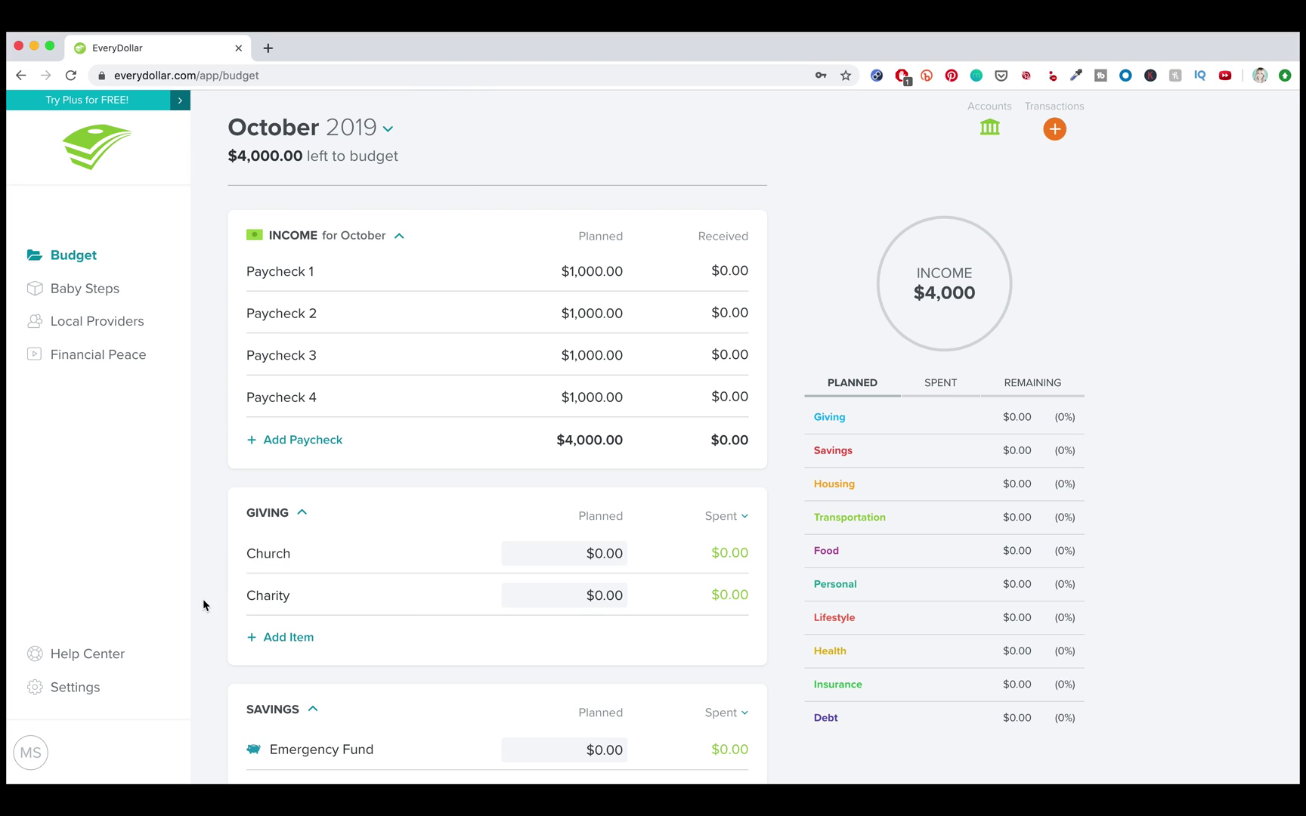
scroll(195, 510, "down", 2)
scroll(178, 529, "up", 2)
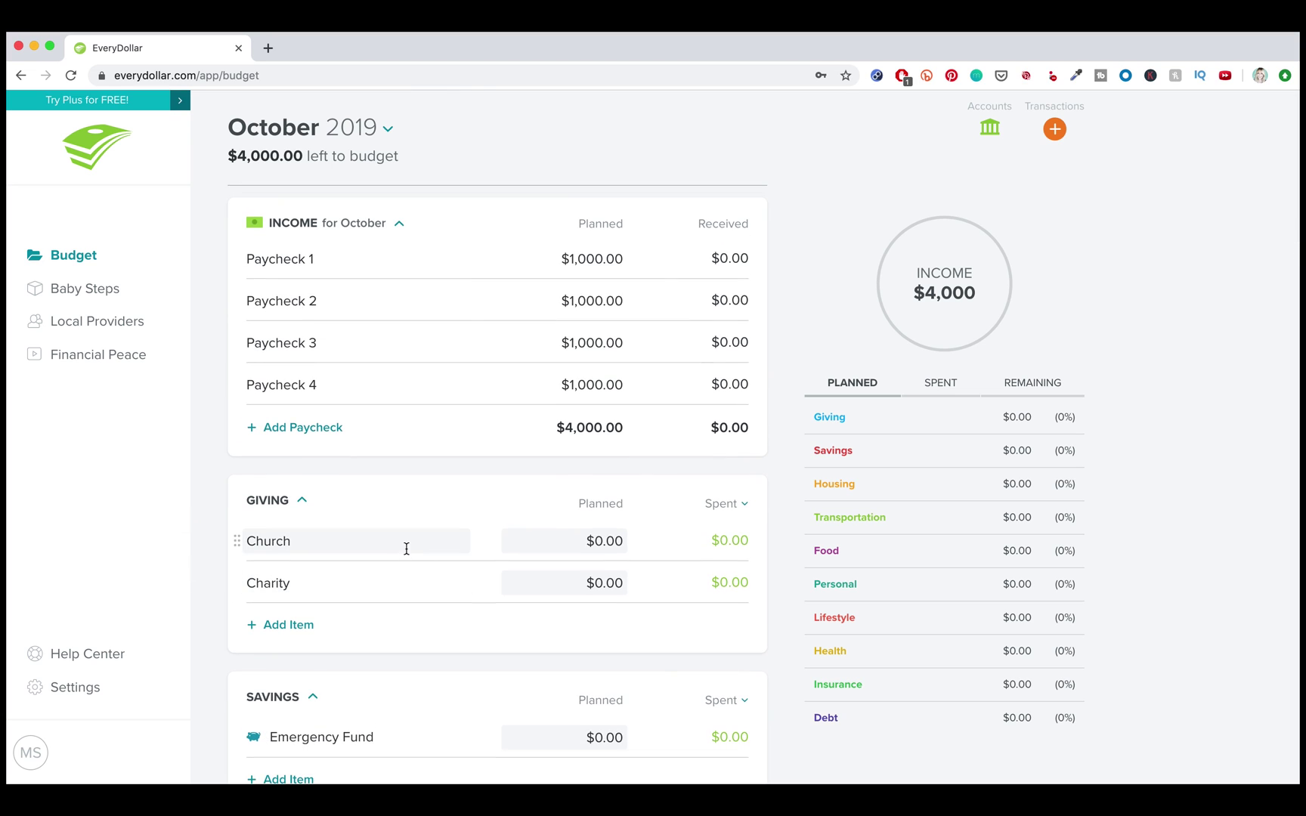
left_click(597, 549)
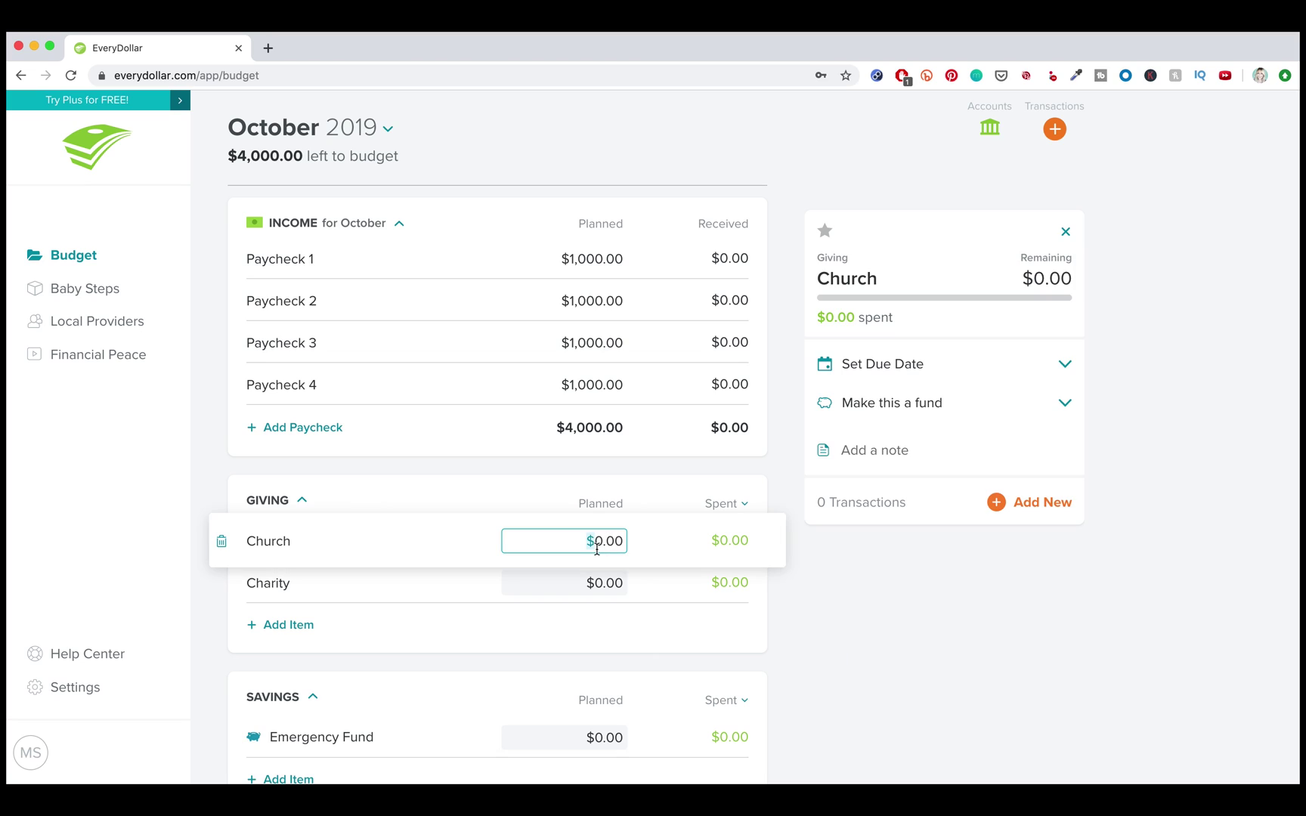
type("400")
key("Tab")
left_click(893, 660)
scroll(300, 571, "down", 2)
scroll(300, 572, "down", 5)
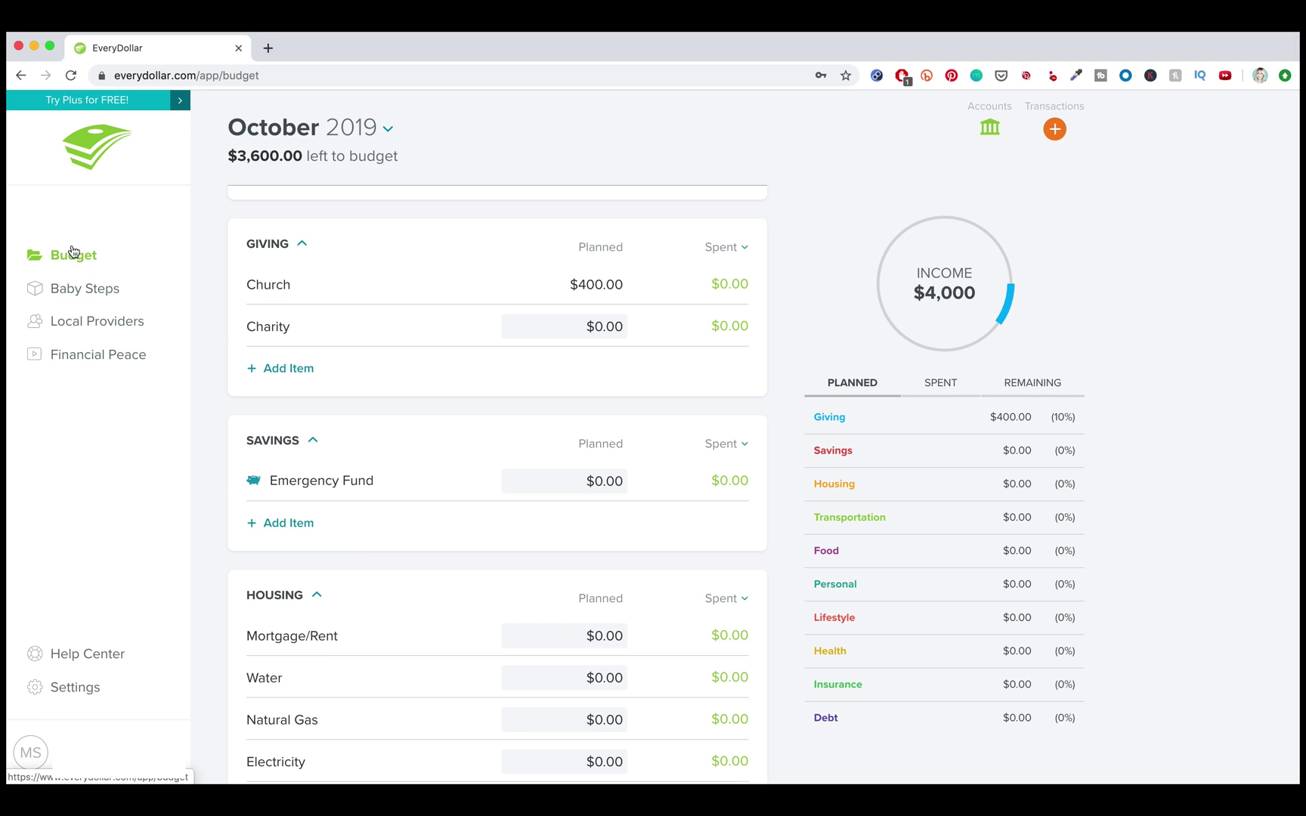
left_click(72, 293)
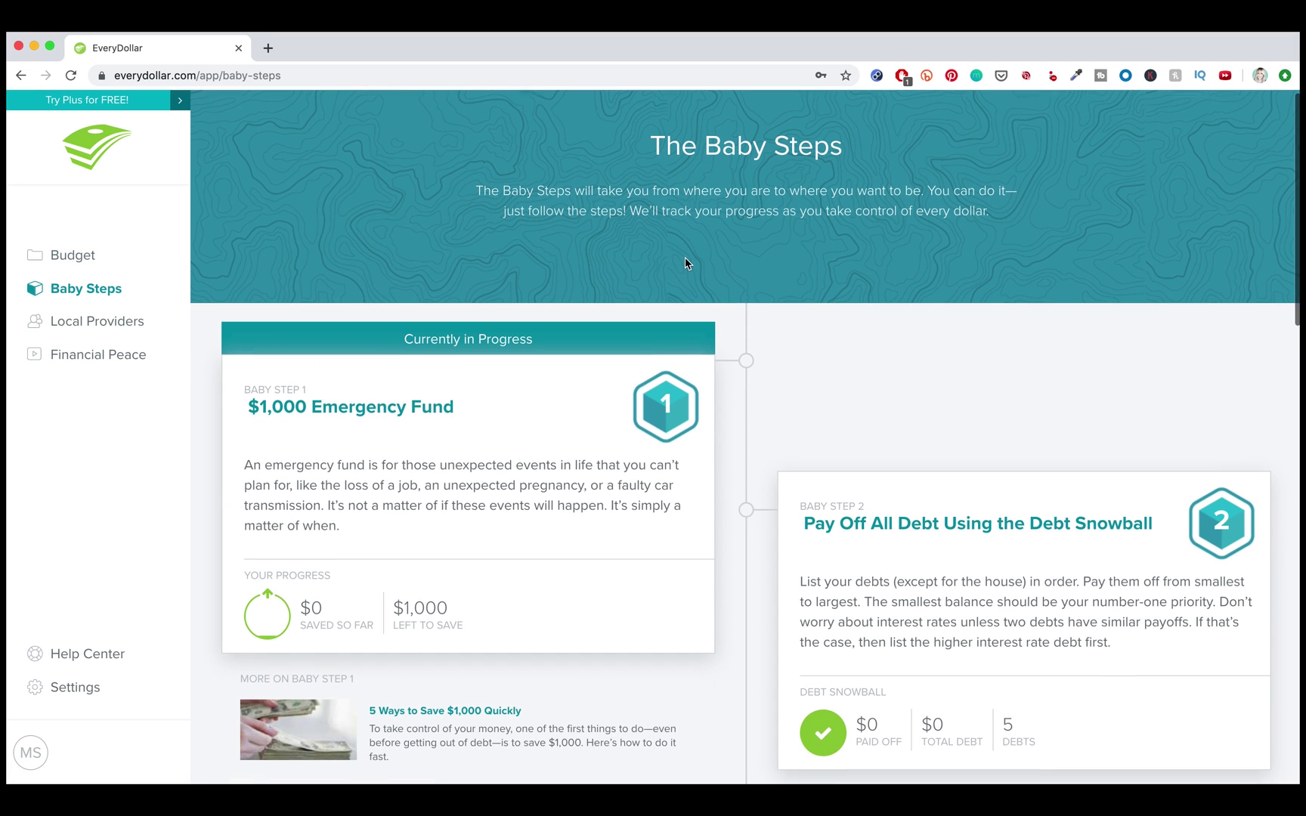
scroll(501, 306, "down", 3)
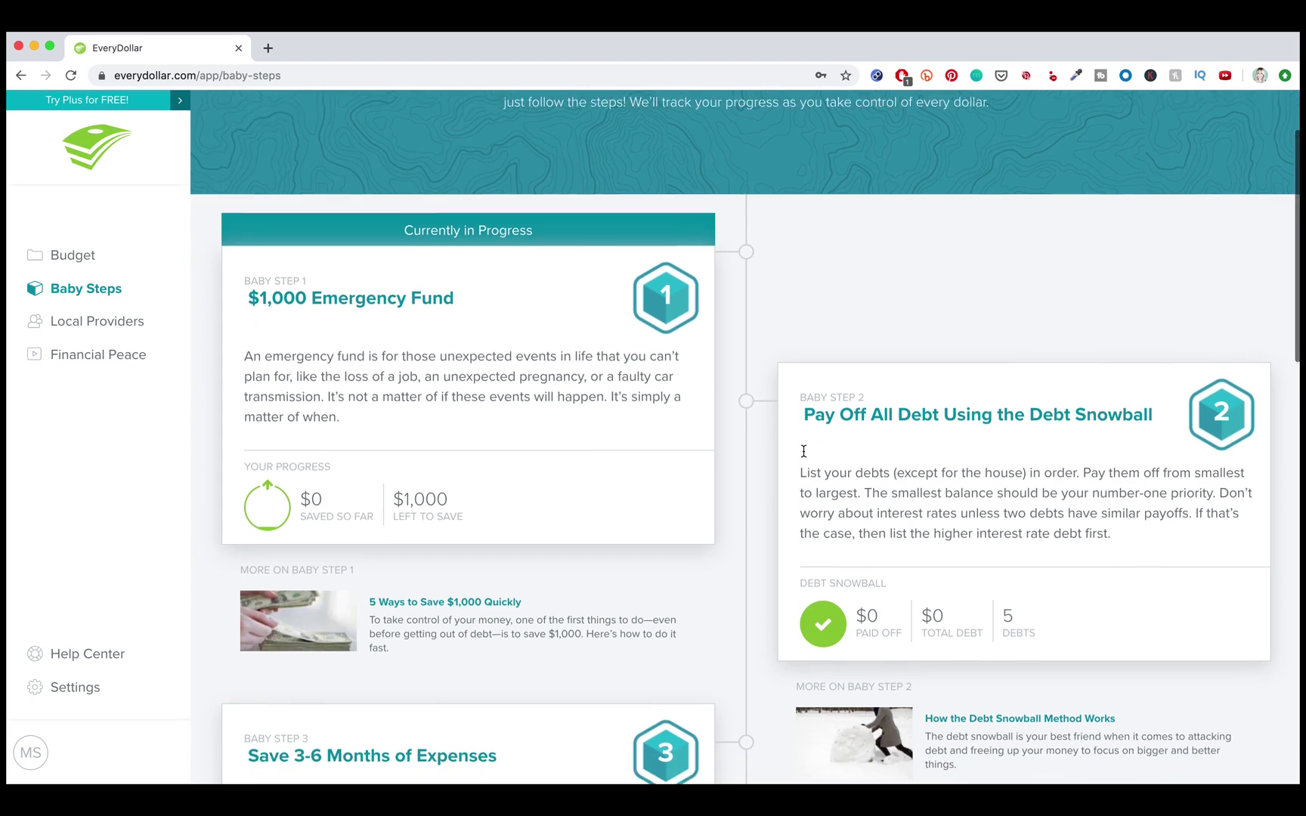
scroll(803, 451, "down", 10)
scroll(510, 656, "up", 12)
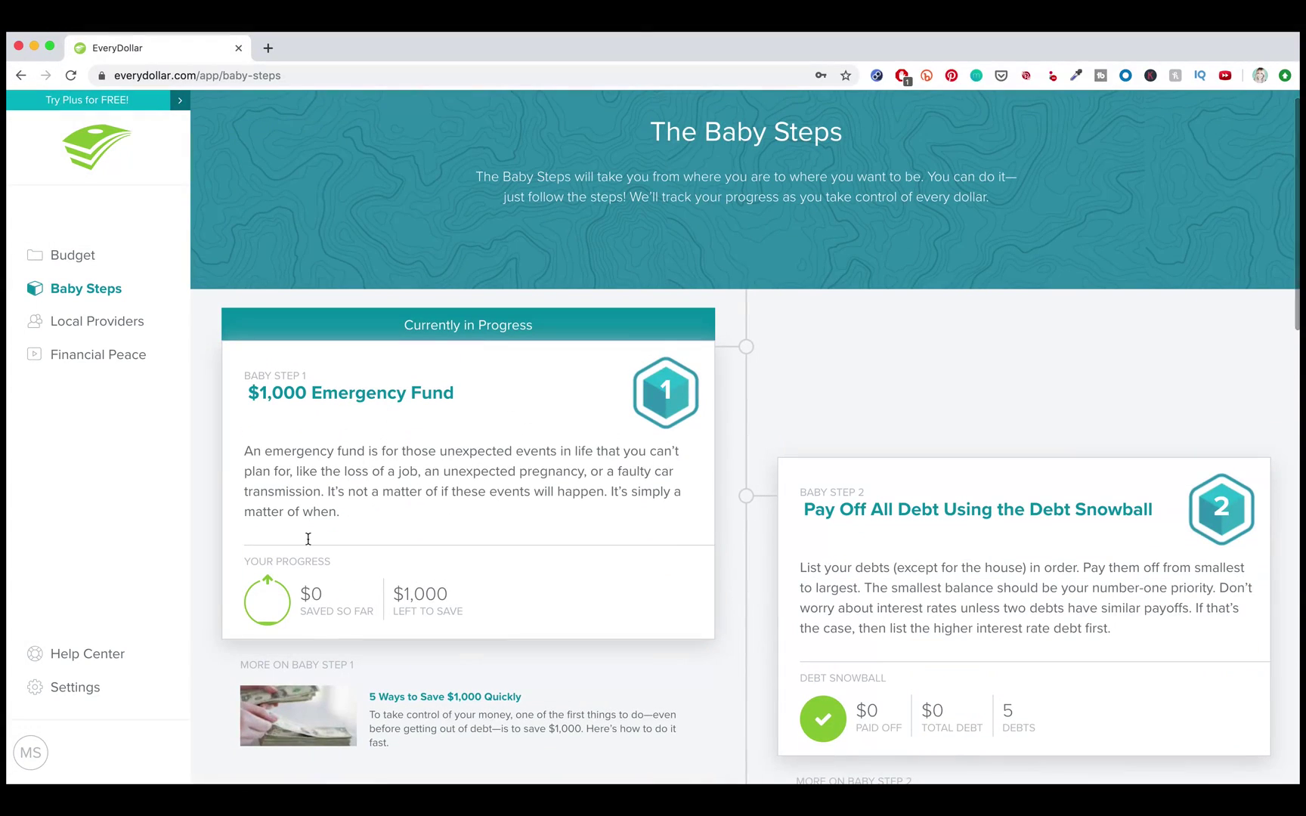
scroll(474, 451, "down", 4)
scroll(483, 448, "down", 1)
scroll(29, 228, "up", 5)
left_click(72, 255)
scroll(309, 414, "down", 5)
In Emergency Fund details, save a 1000 savings goal and a 500 starting balance
left_click(405, 454)
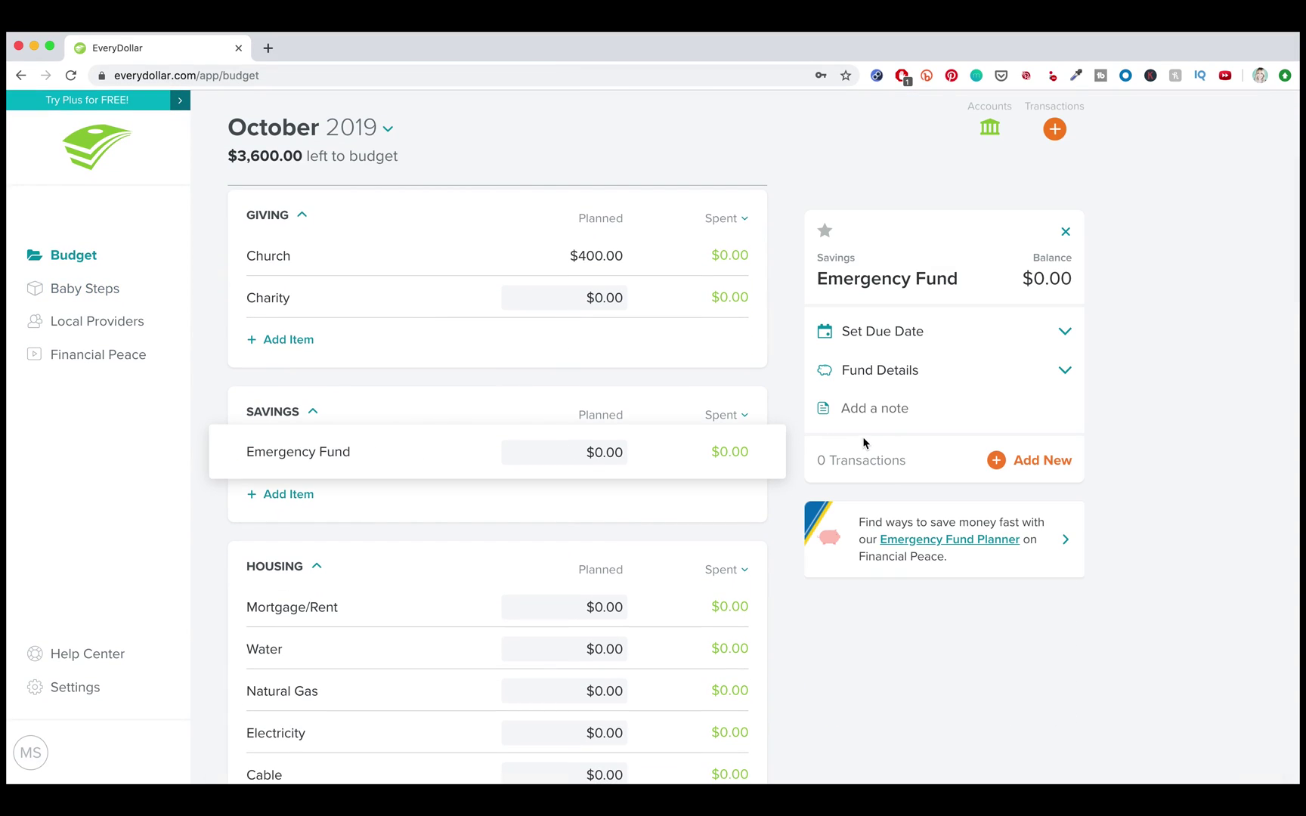
left_click(975, 371)
left_click(1065, 600)
type("1000")
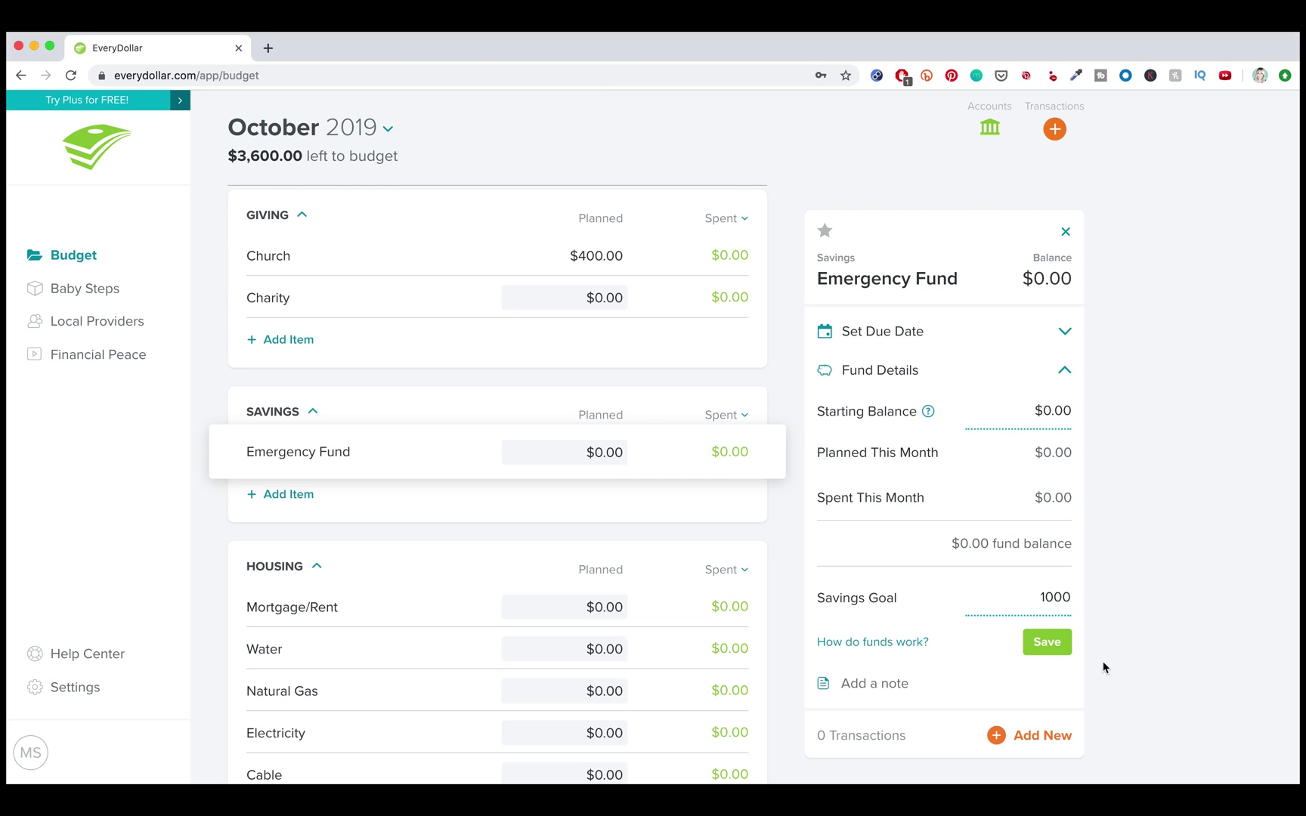
left_click(1046, 642)
left_click(1057, 409)
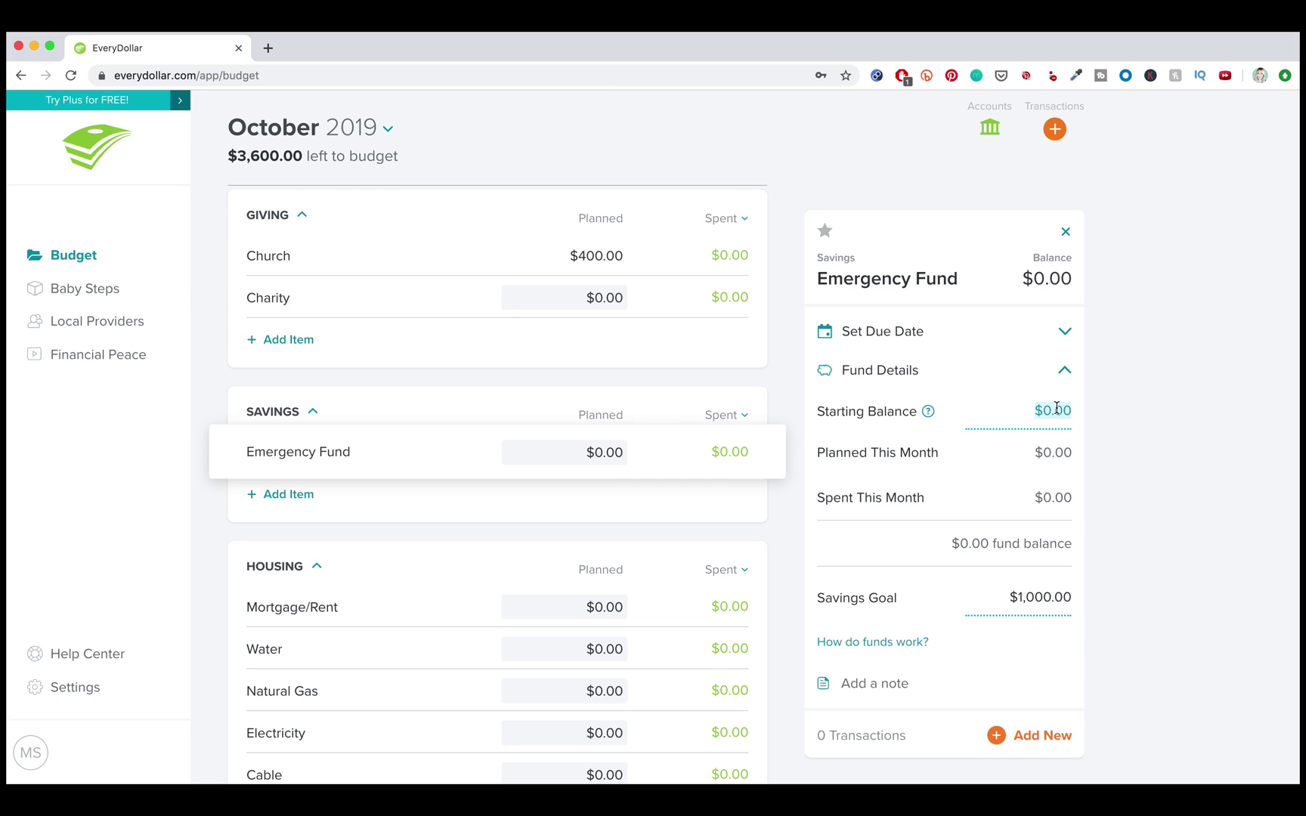
type("500")
left_click(1047, 641)
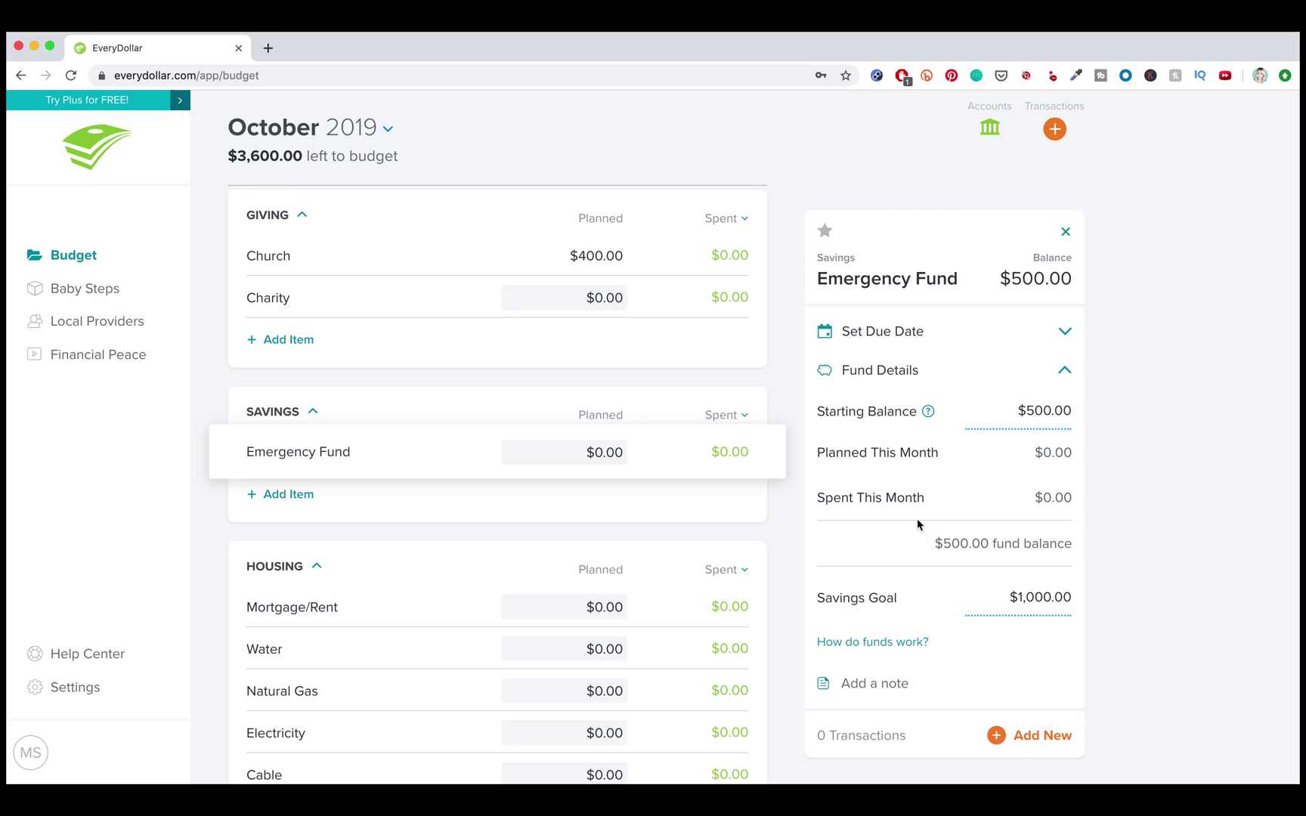
left_click(430, 531)
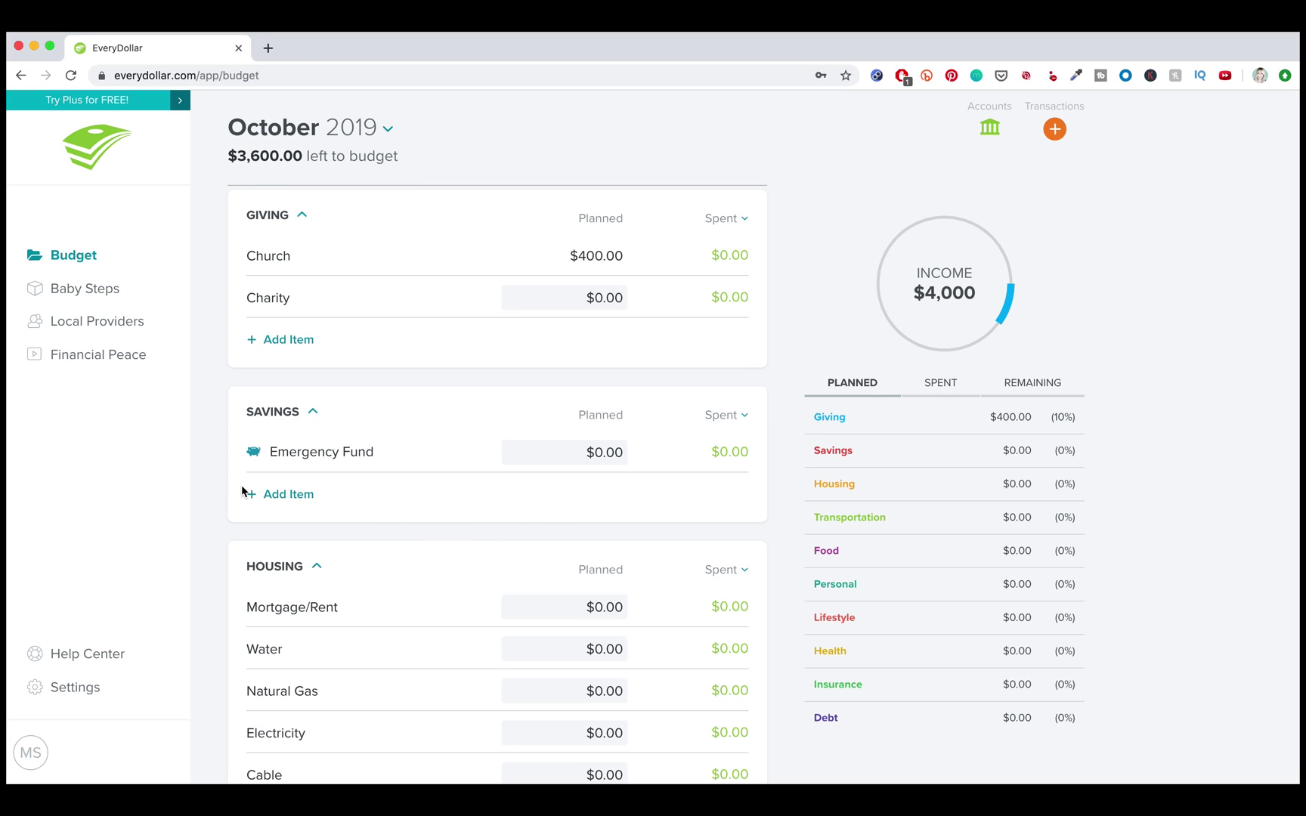
Add a new Savings item named 'Christmas Fund'
left_click(287, 496)
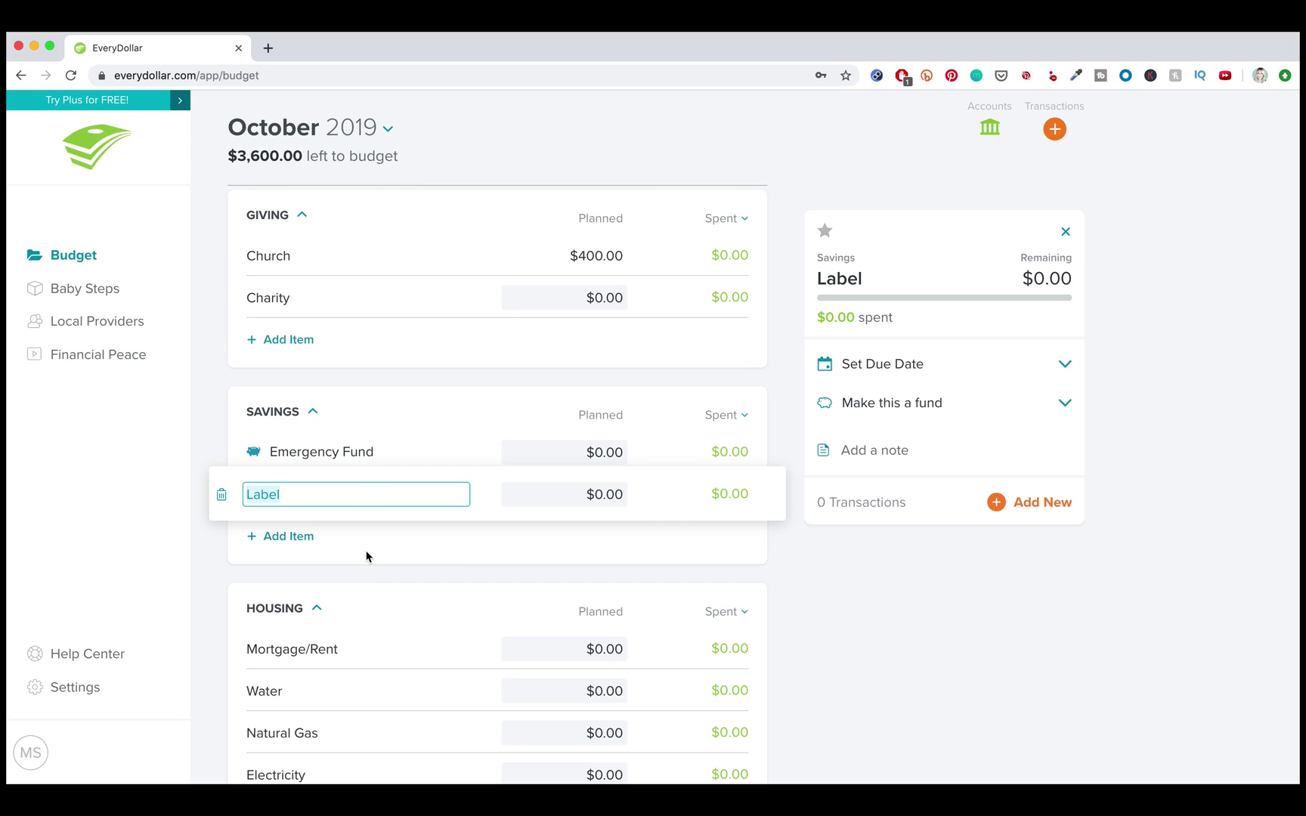
type("Christmas Fund")
left_click(534, 575)
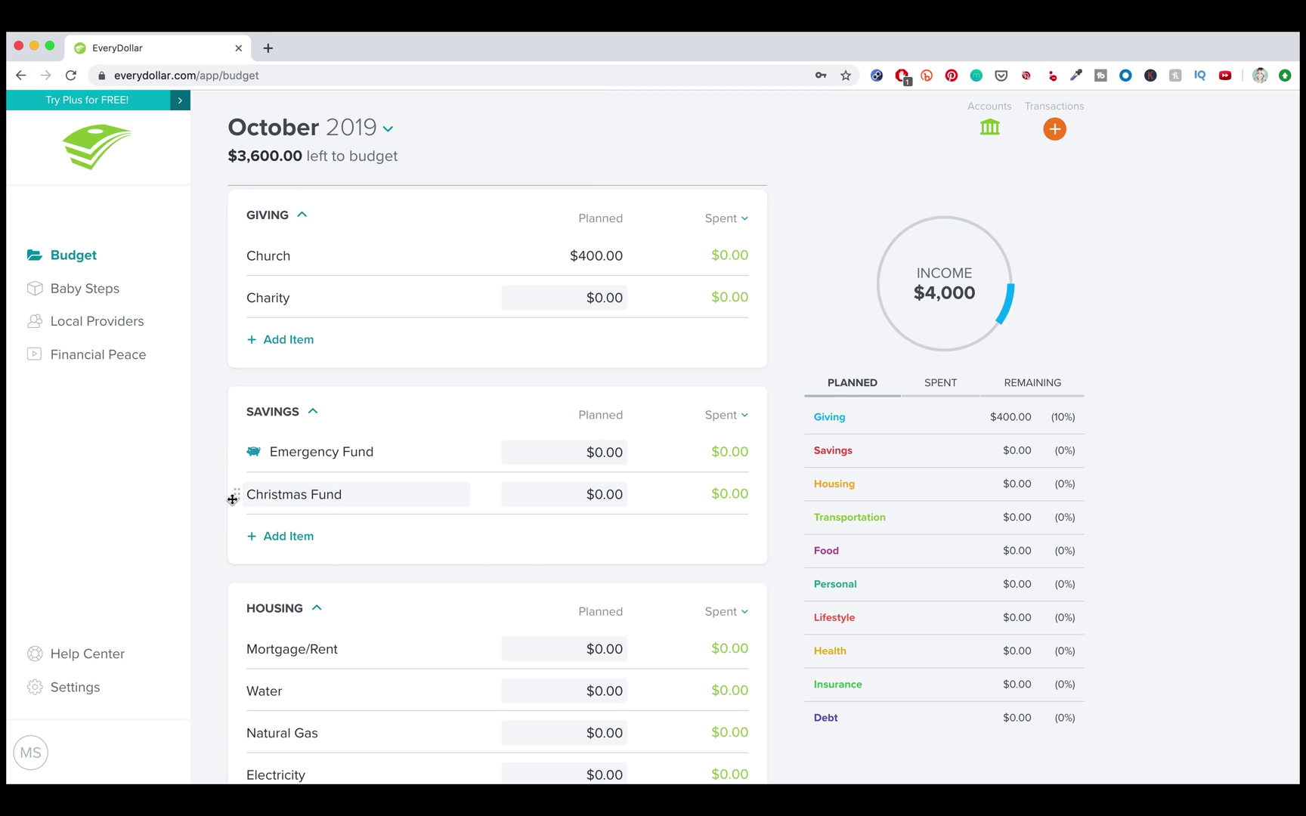
Make Christmas Fund a fund with a $500 savings goal
left_click(314, 498)
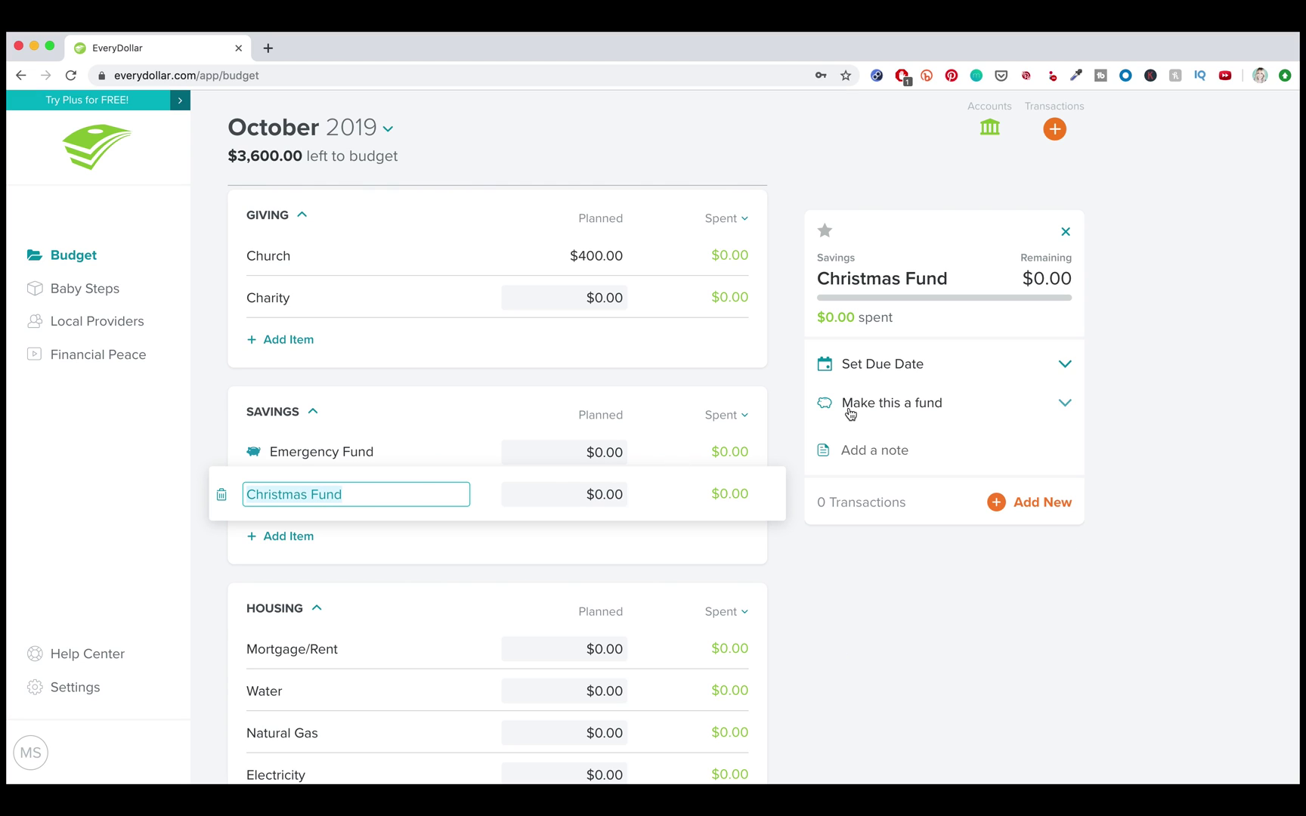
left_click(900, 412)
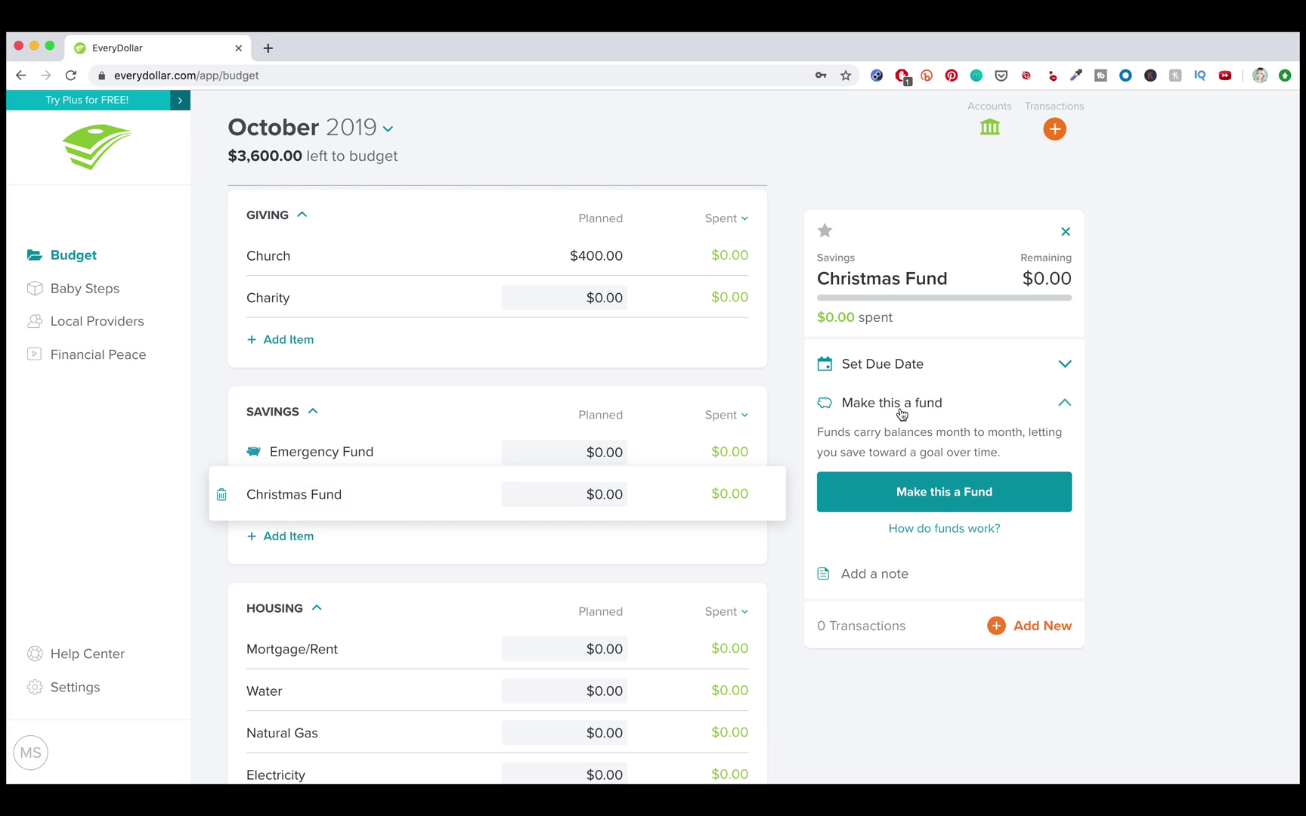
left_click(956, 500)
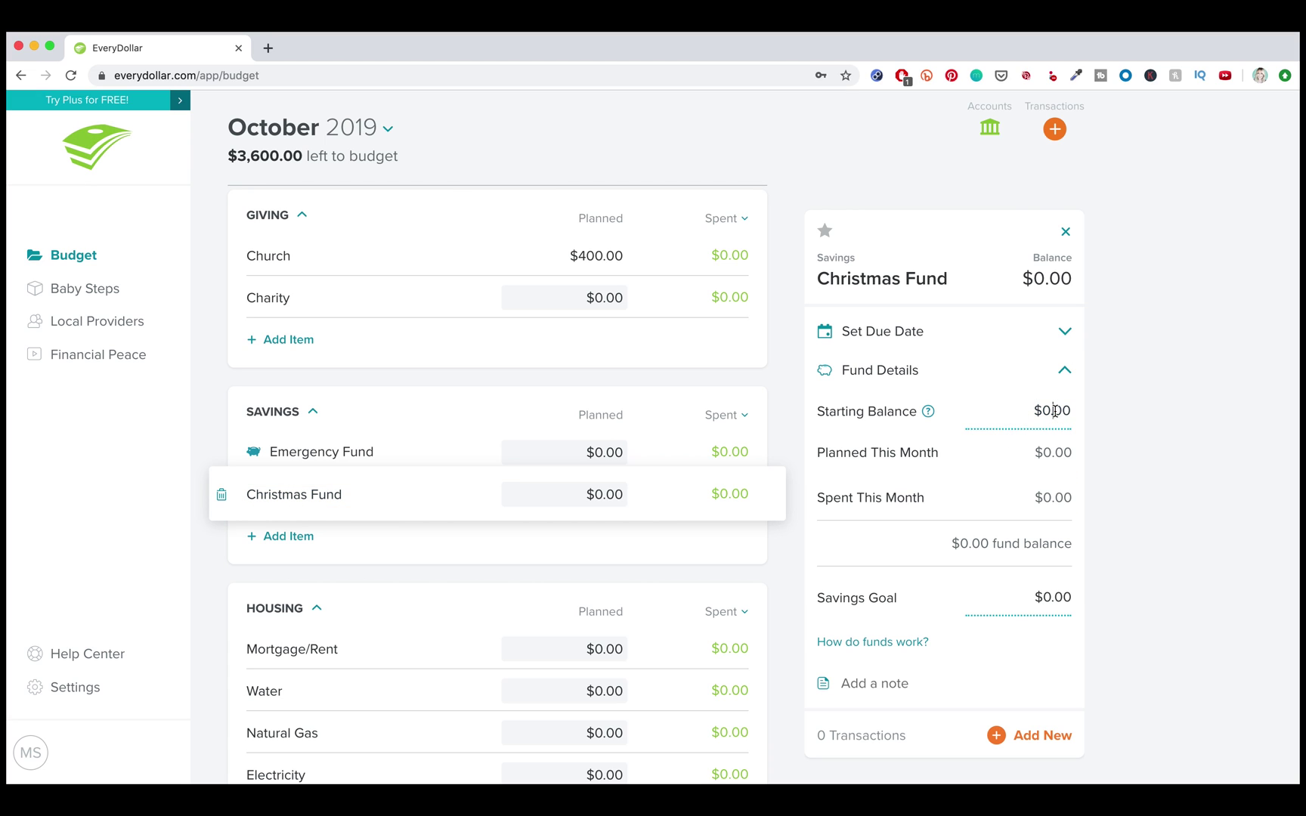
left_click(1053, 593)
type("500")
left_click(1065, 646)
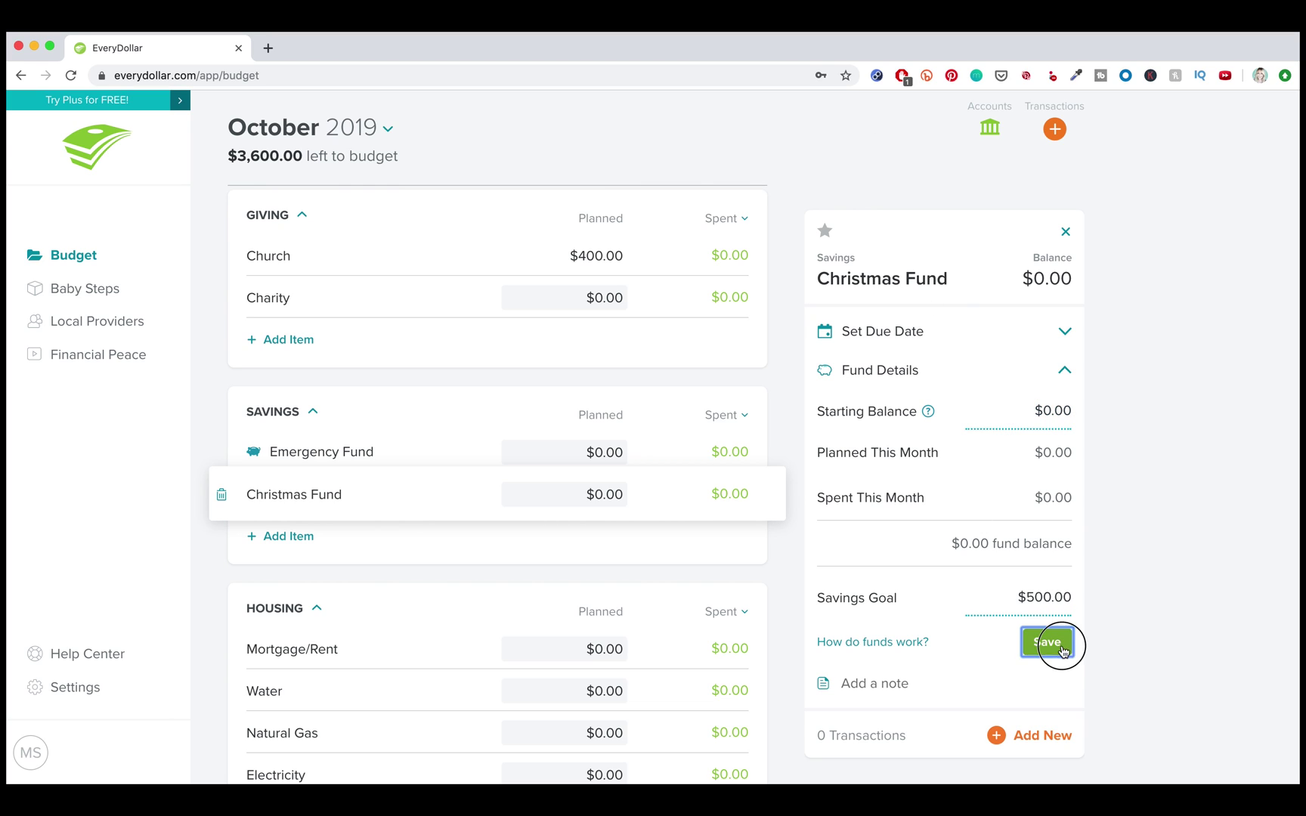
left_click(1138, 629)
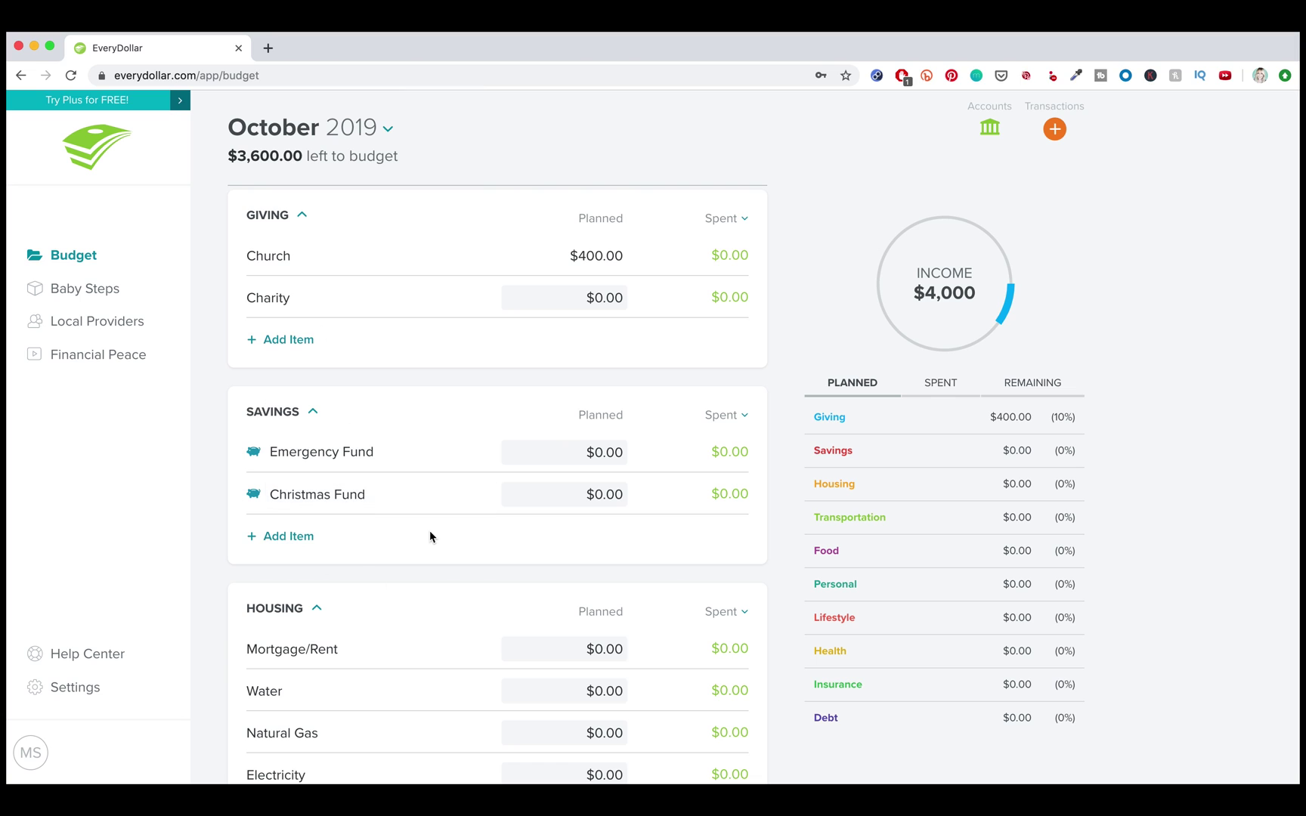
Rename Mortgage/Rent to Mortgage and plan it at $750
scroll(399, 493, "down", 3)
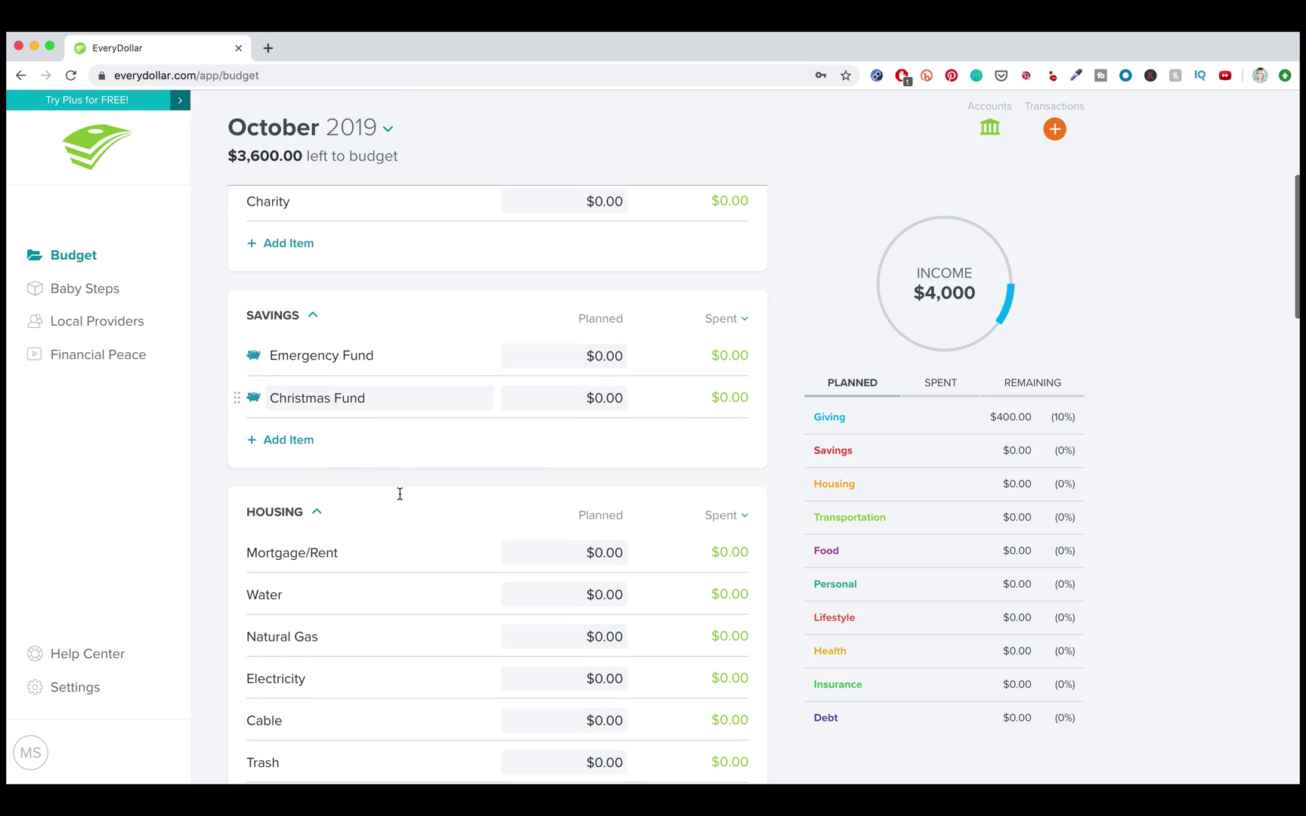
scroll(271, 374, "up", 1)
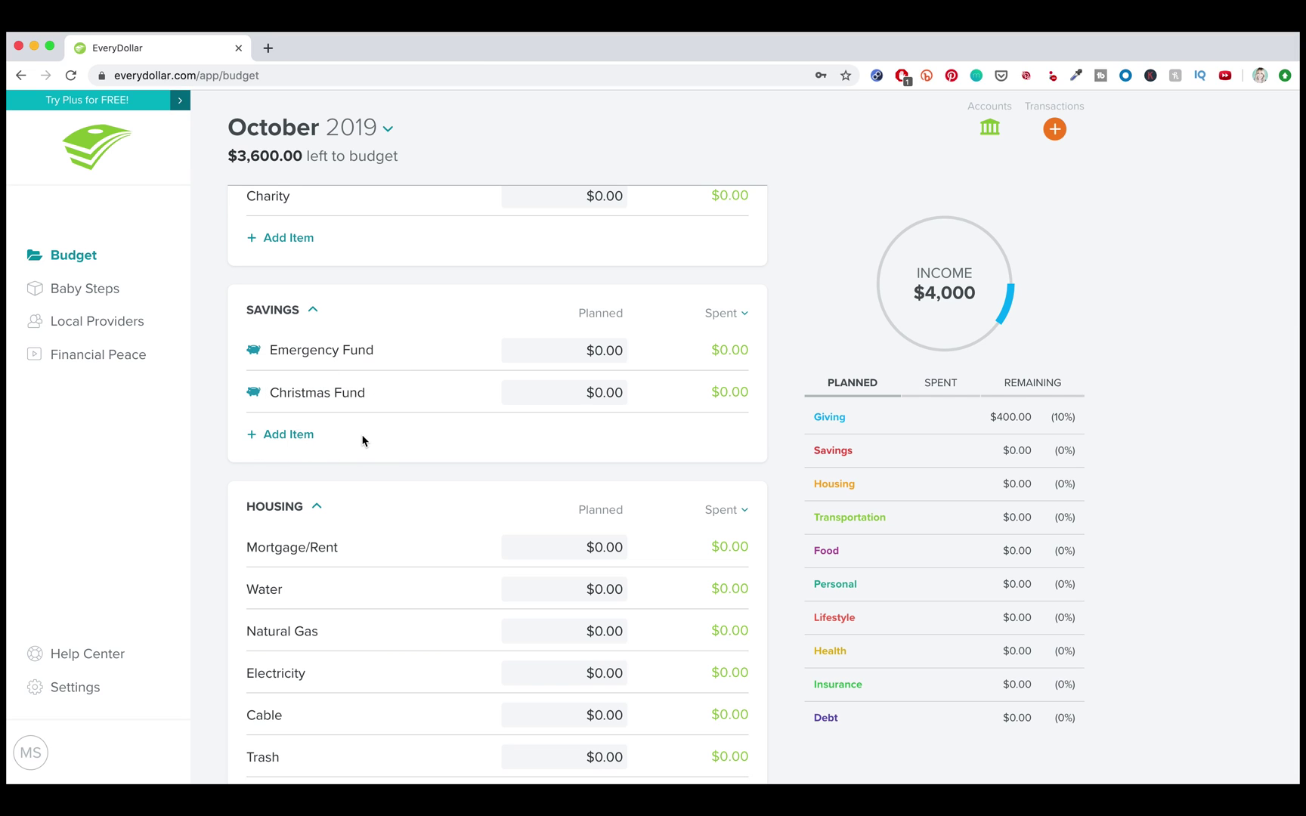
scroll(362, 441, "down", 5)
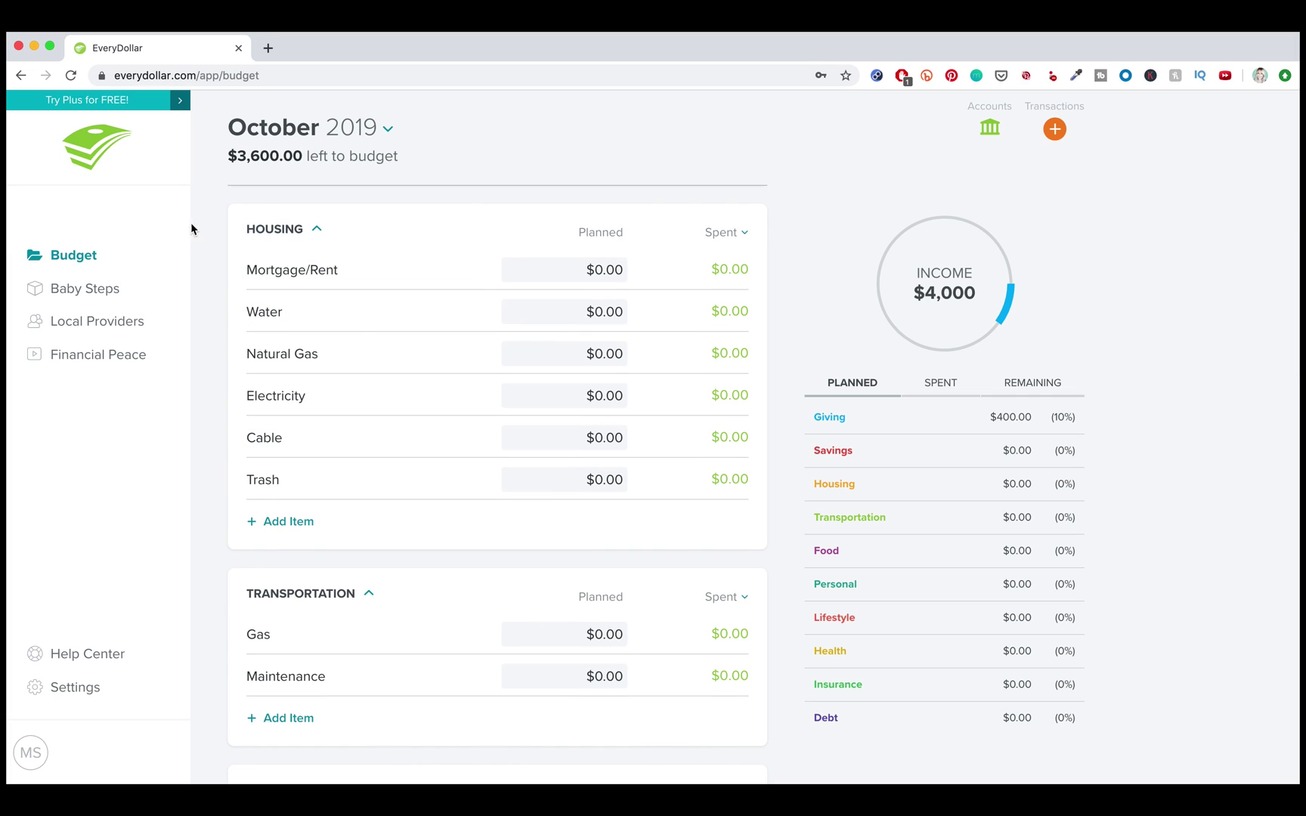
left_click(343, 271)
left_click(347, 271)
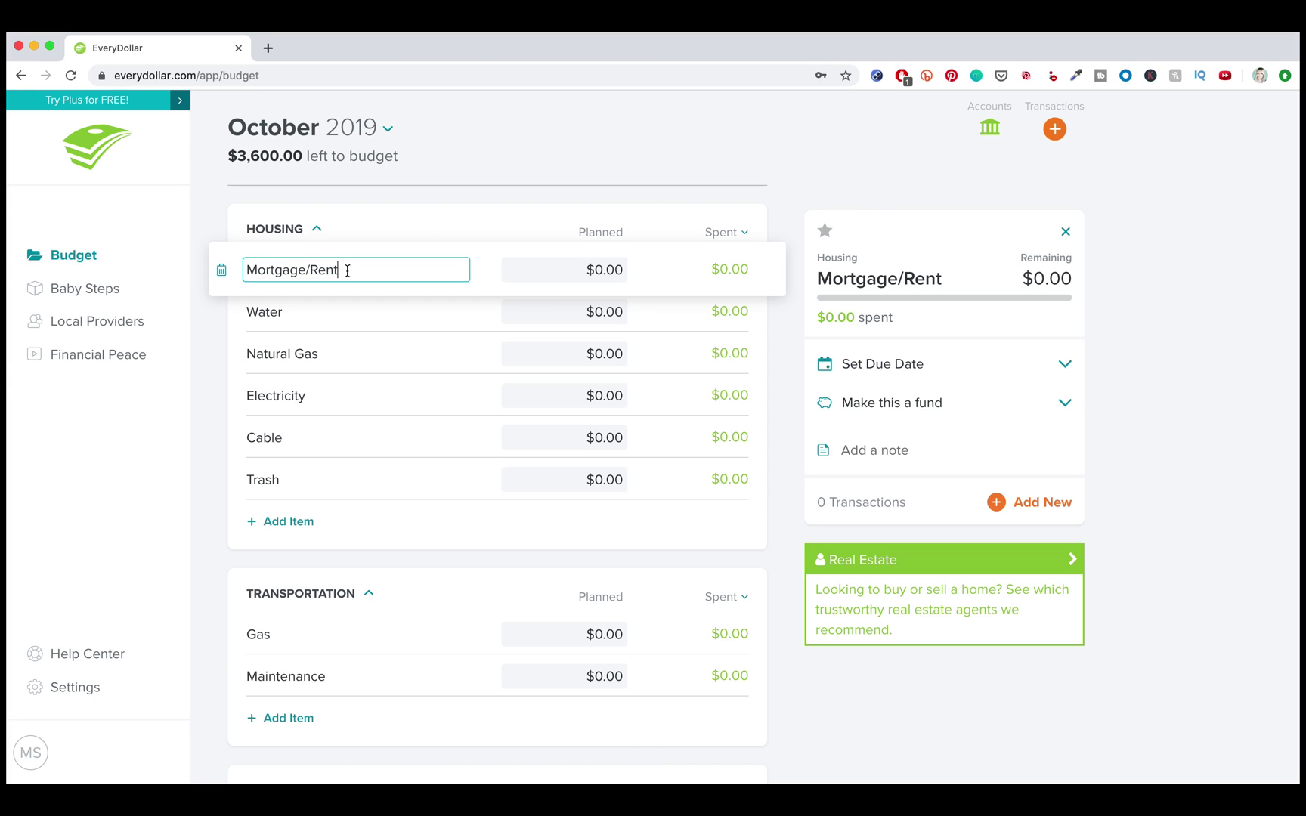
key("BackSpace")
key("BackSpace")
left_click(402, 239)
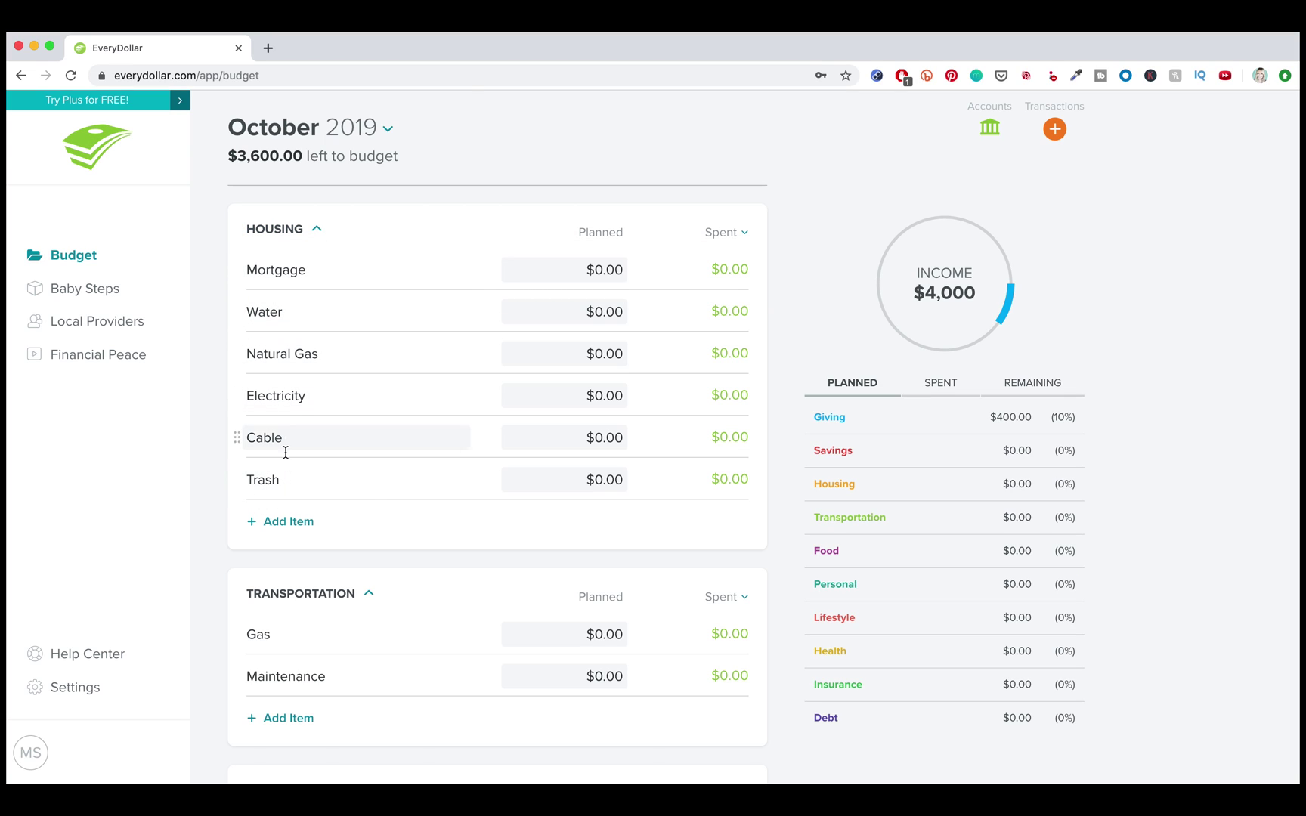
left_click(579, 270)
type("750")
key("Return")
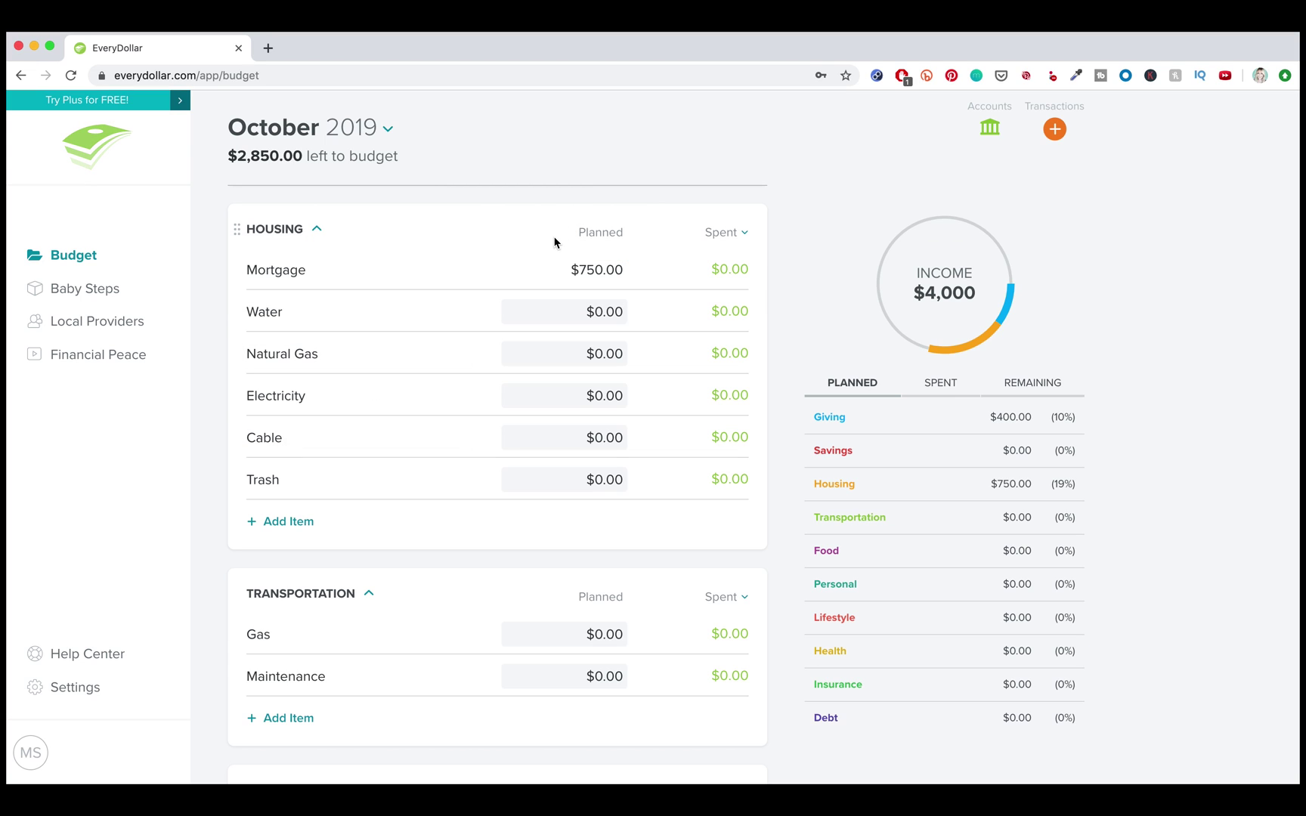
Plan Water at $50 and Electricity at $100, deleting the Natural Gas line
left_click(602, 320)
type("50")
key("Tab")
left_click(221, 353)
left_click(645, 278)
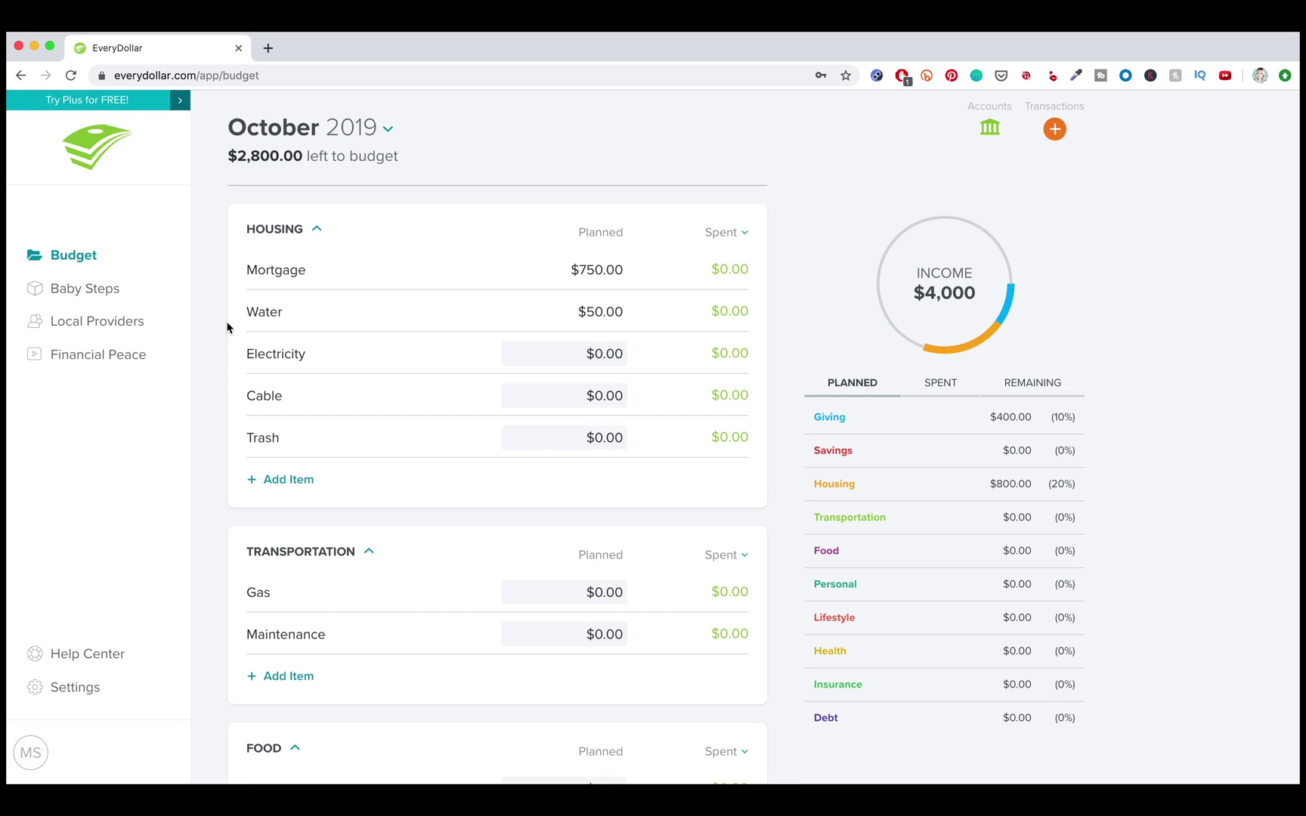
left_click(611, 354)
type("100")
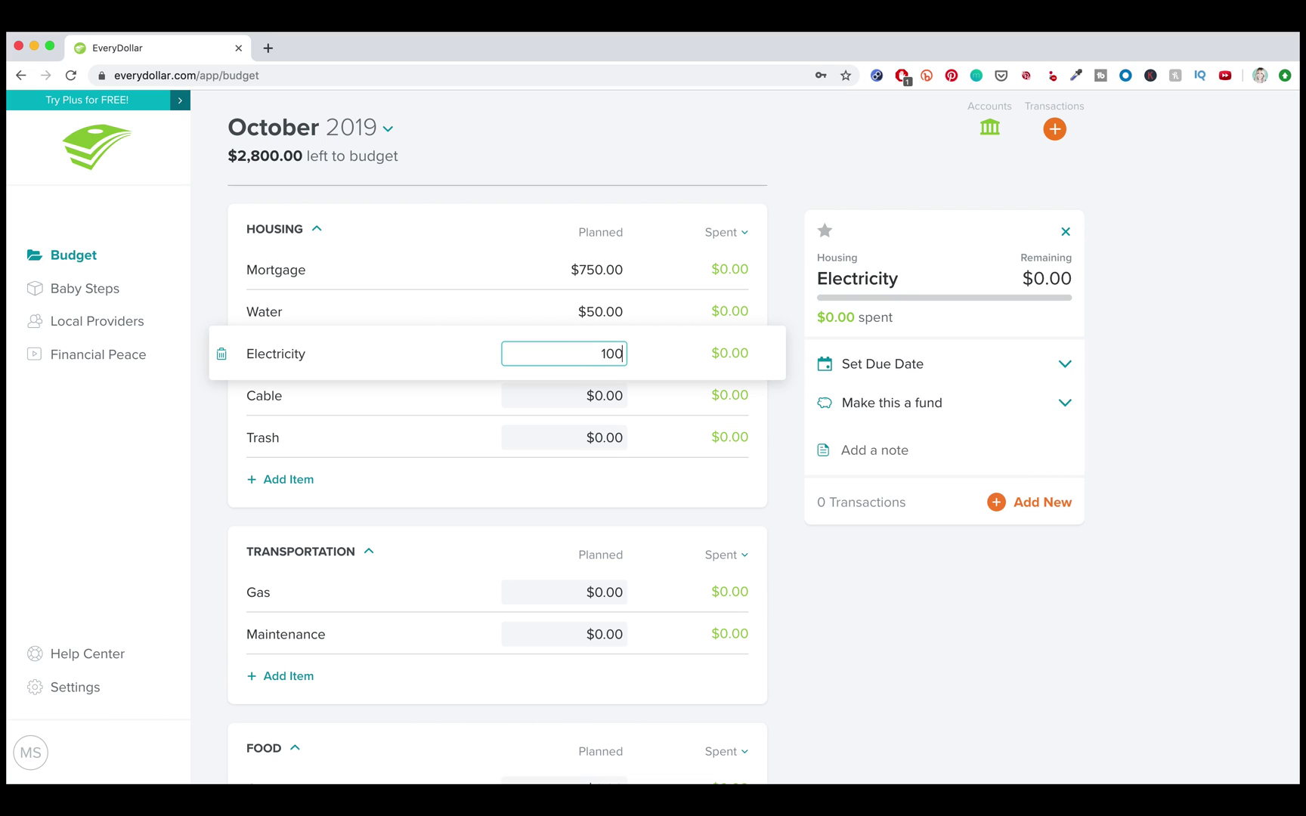
key("Tab")
Rename Cable to 'Cable / Internet' at $125 and delete the Trash line
left_click(385, 401)
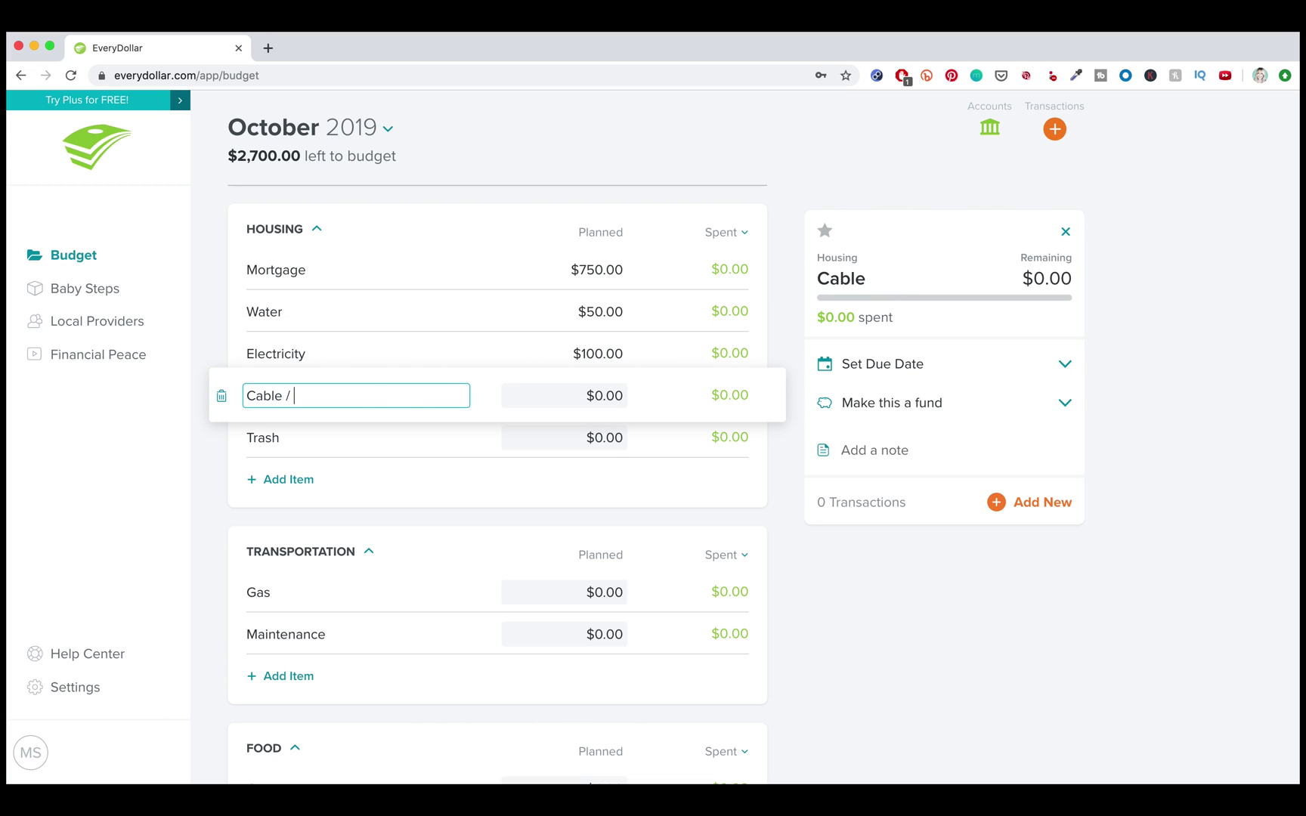
type("/ Internet")
left_click(603, 396)
type("125")
key("Tab")
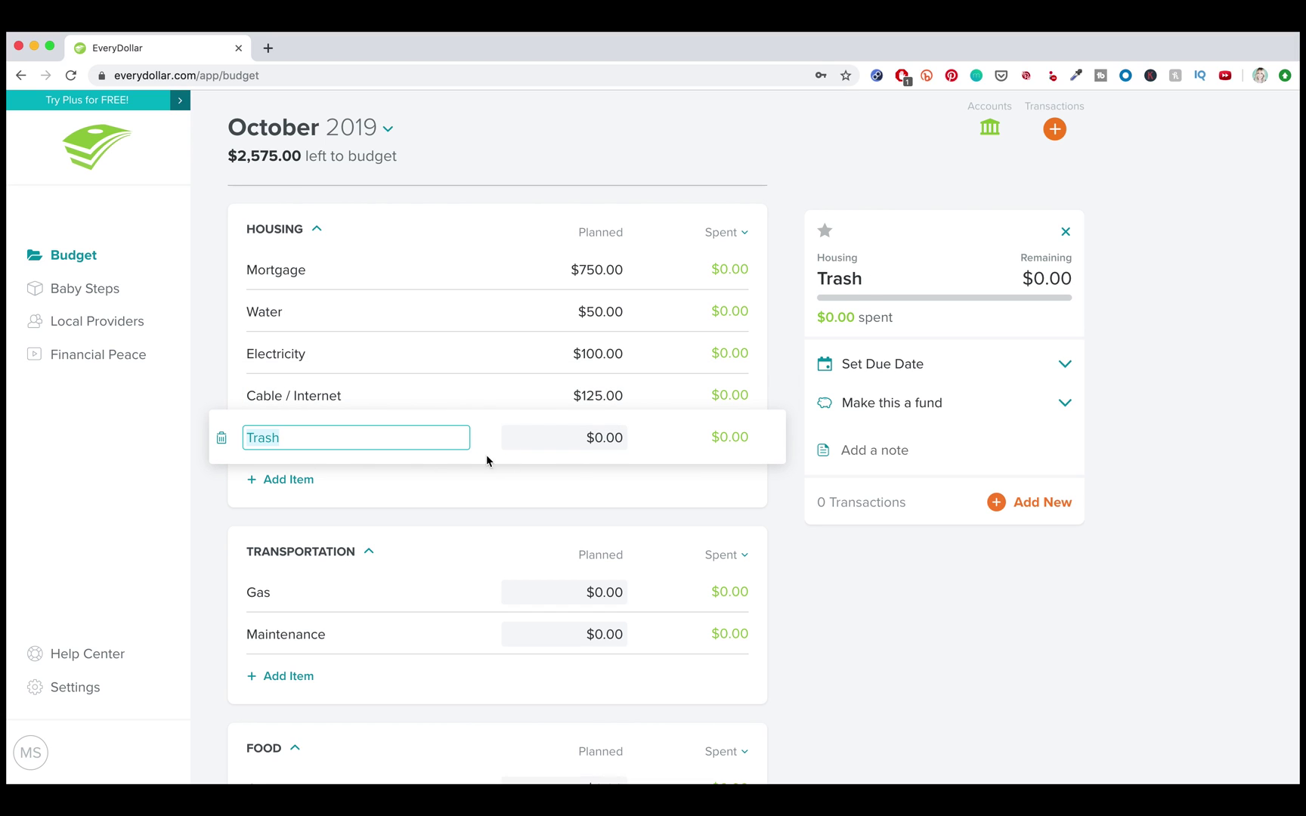
left_click(221, 438)
left_click(649, 272)
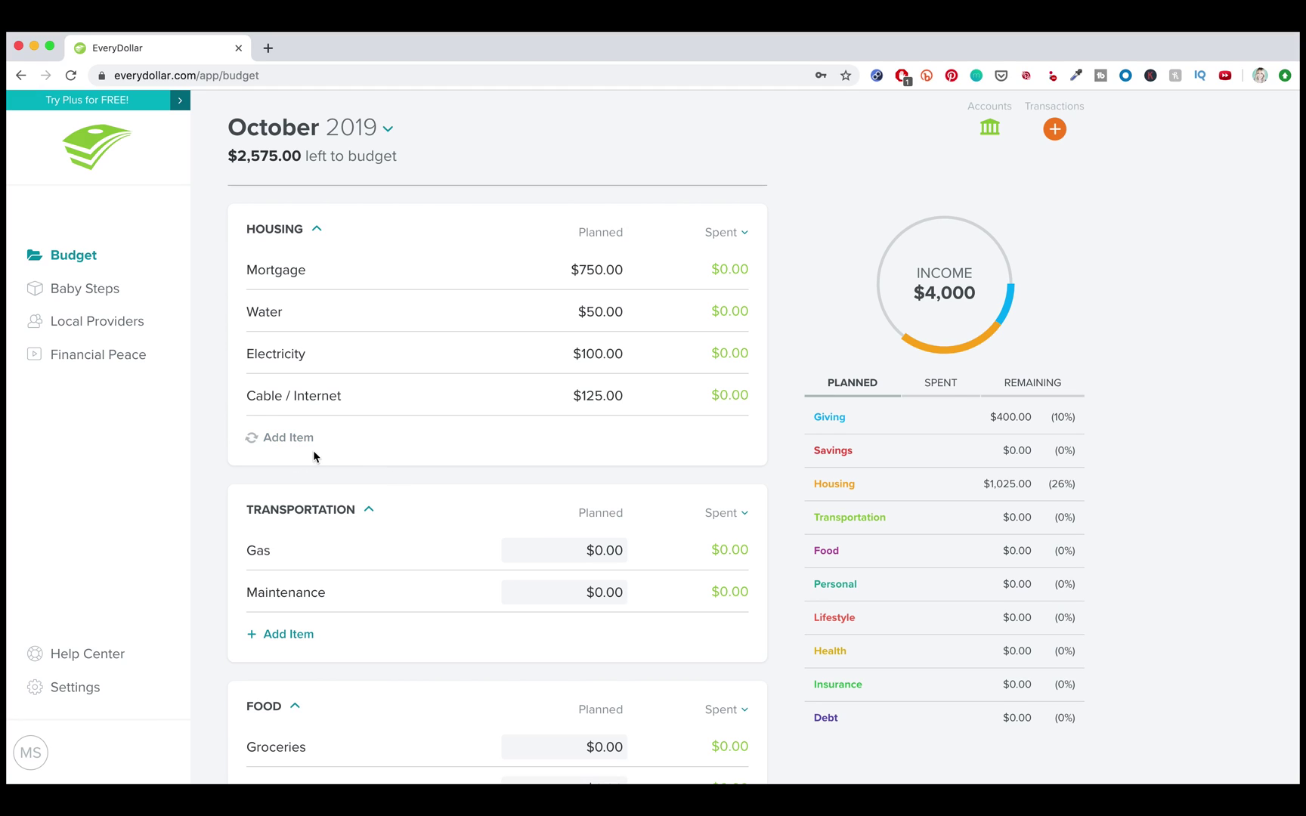
Add a Home Maintenance item to Housing planned at $50
left_click(371, 448)
type("Home Maintenance")
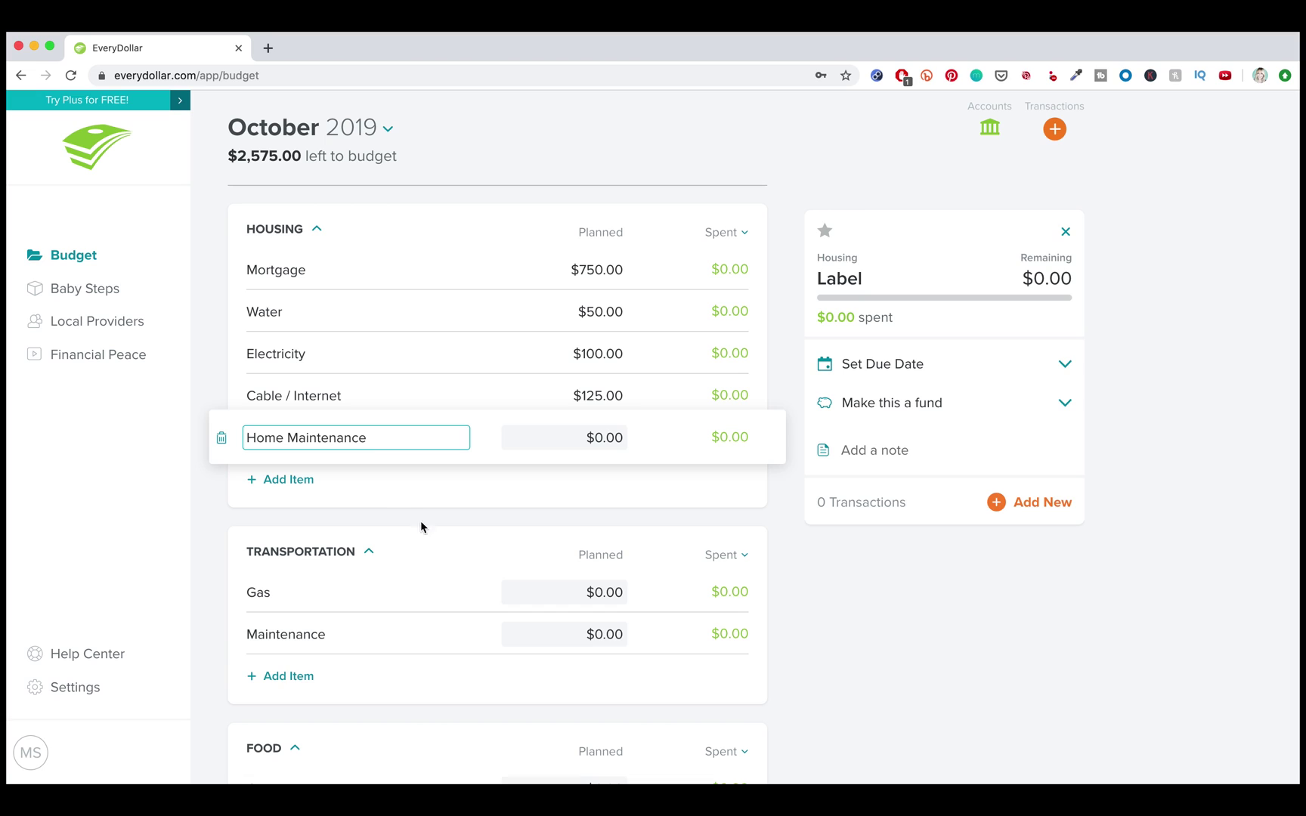
left_click(413, 521)
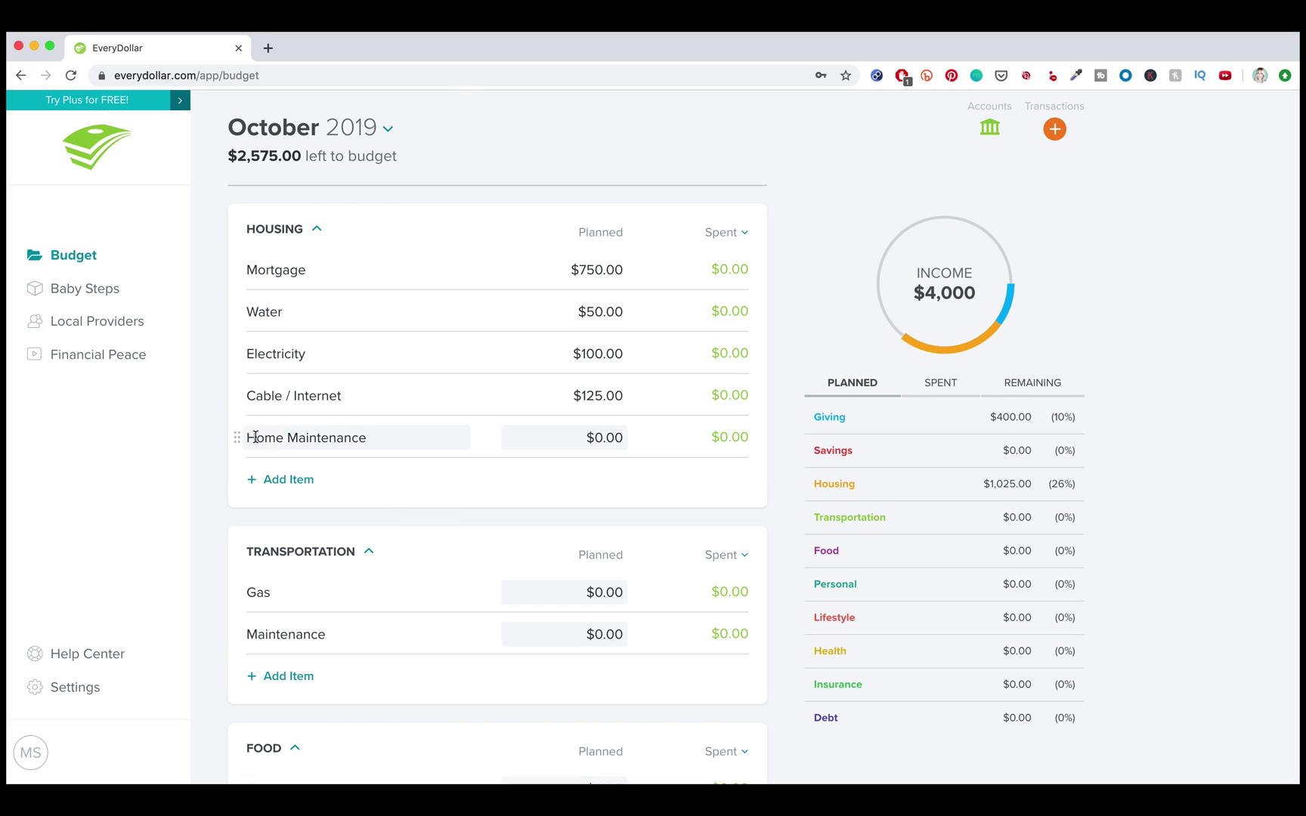
left_click(603, 441)
type("50")
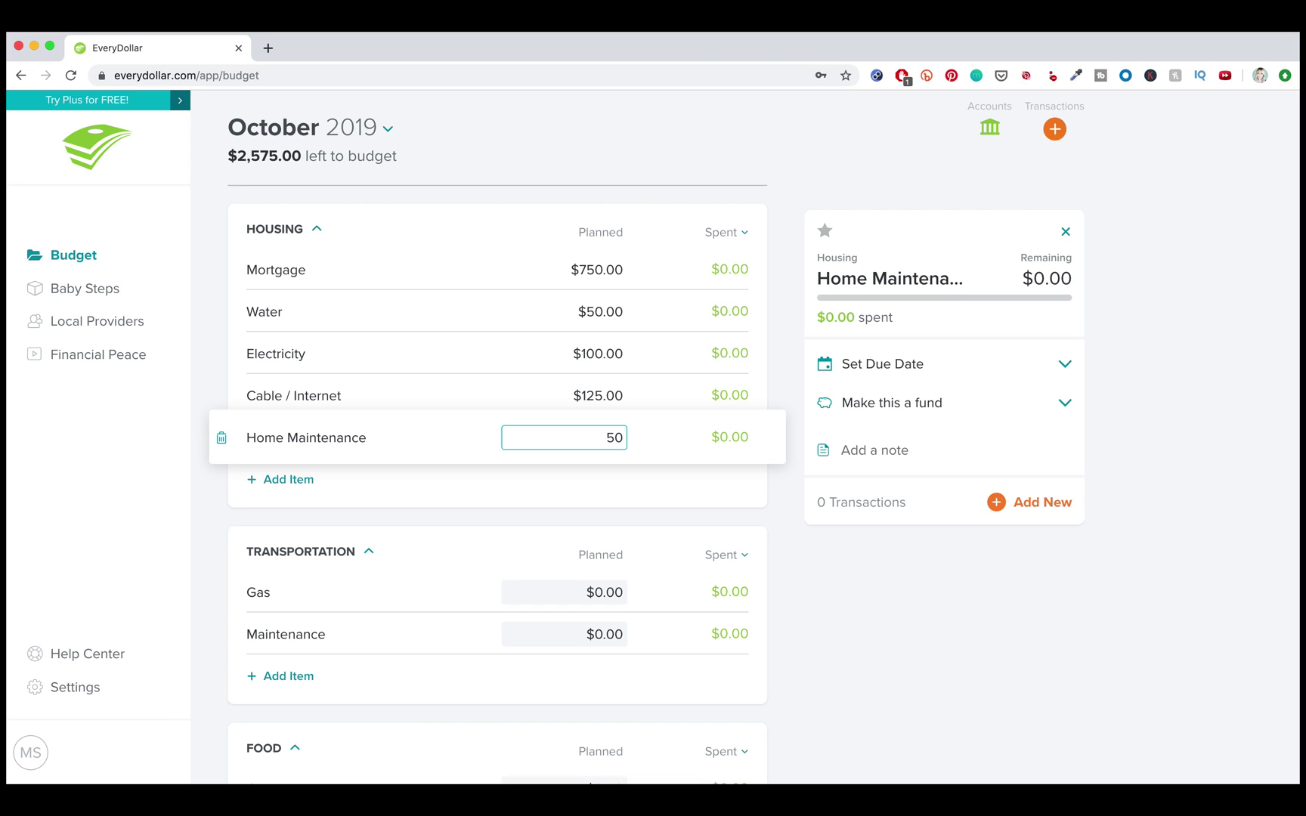
key("Tab")
left_click(547, 510)
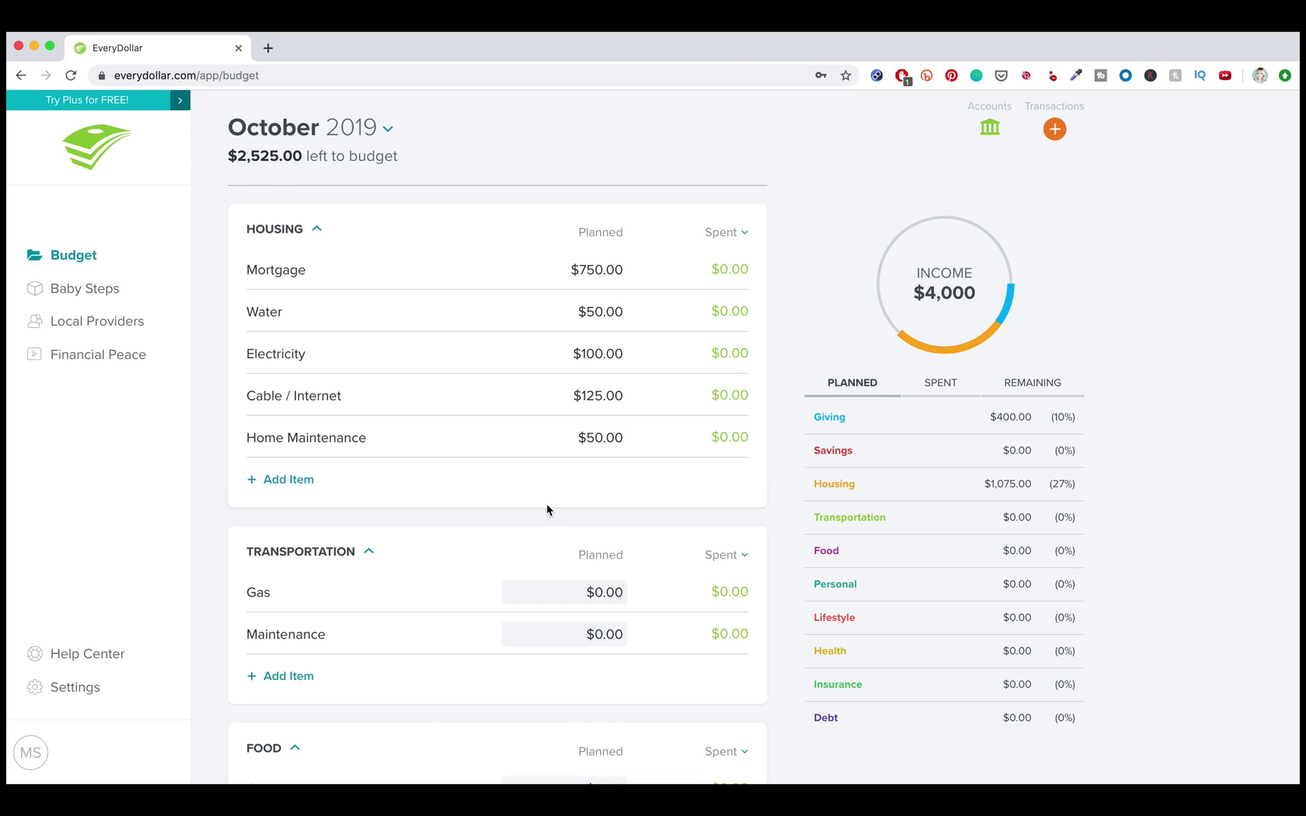
Enter Transportation amounts: Gas $125 and Maintenance $10
scroll(562, 527, "down", 2)
scroll(566, 519, "up", 3)
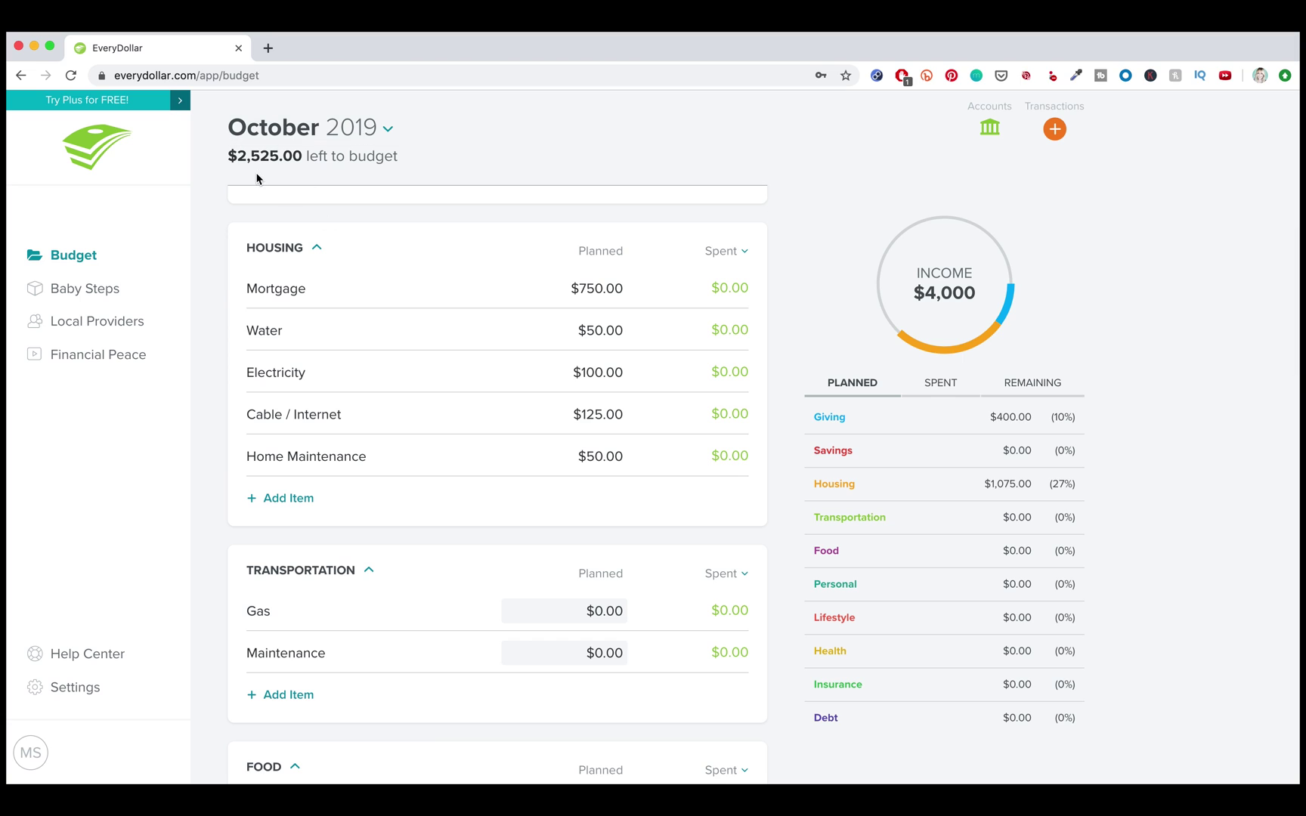
scroll(508, 319, "down", 1)
scroll(508, 319, "down", 5)
left_click(616, 297)
type("125")
key("Tab")
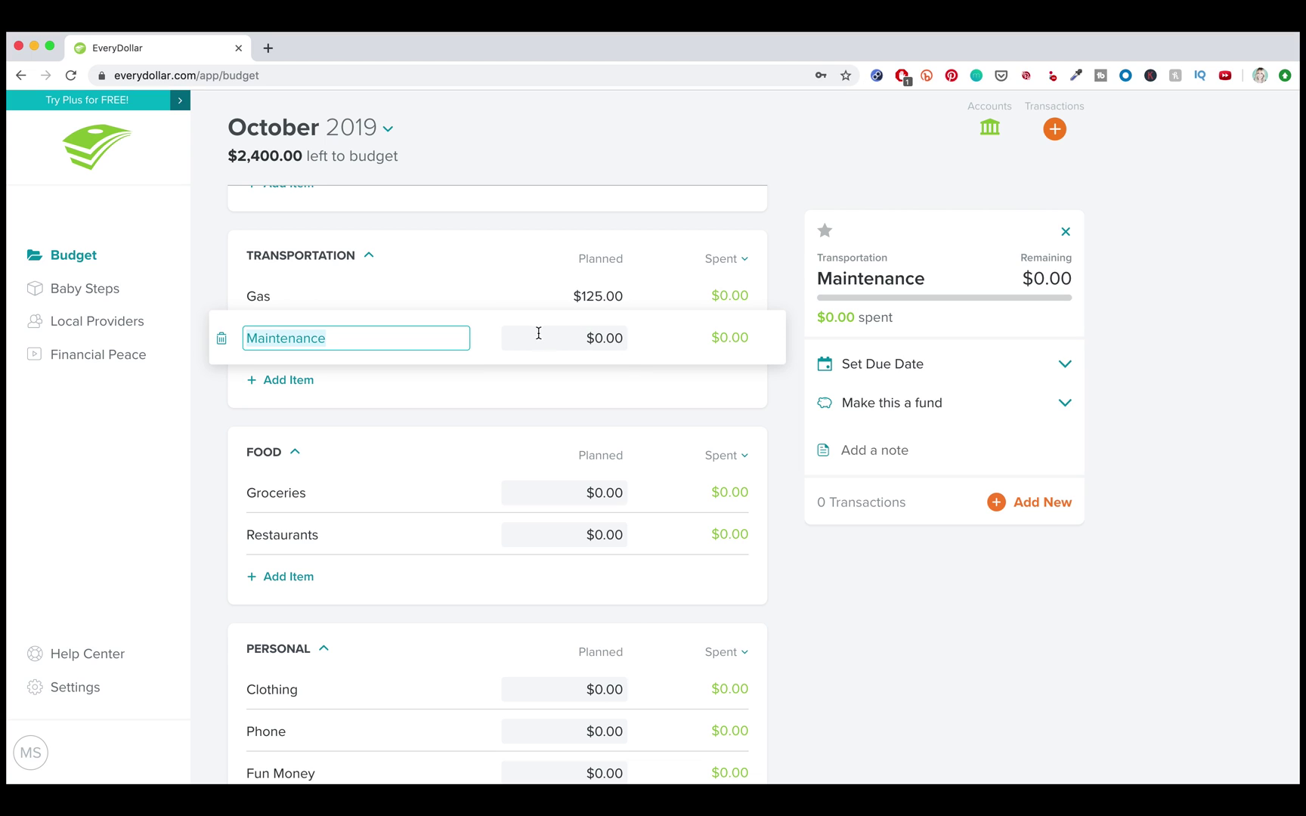
left_click(624, 338)
type("10")
key("Tab")
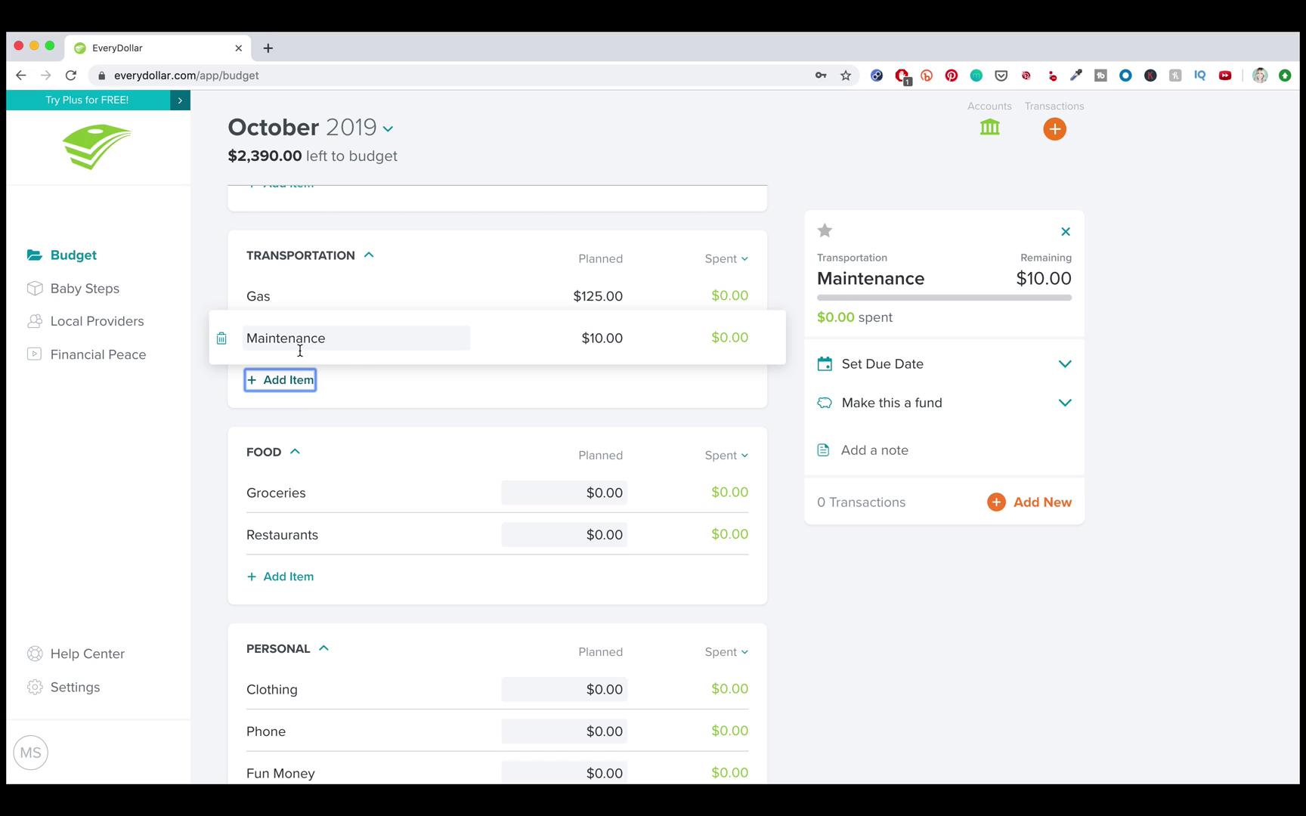
left_click(437, 409)
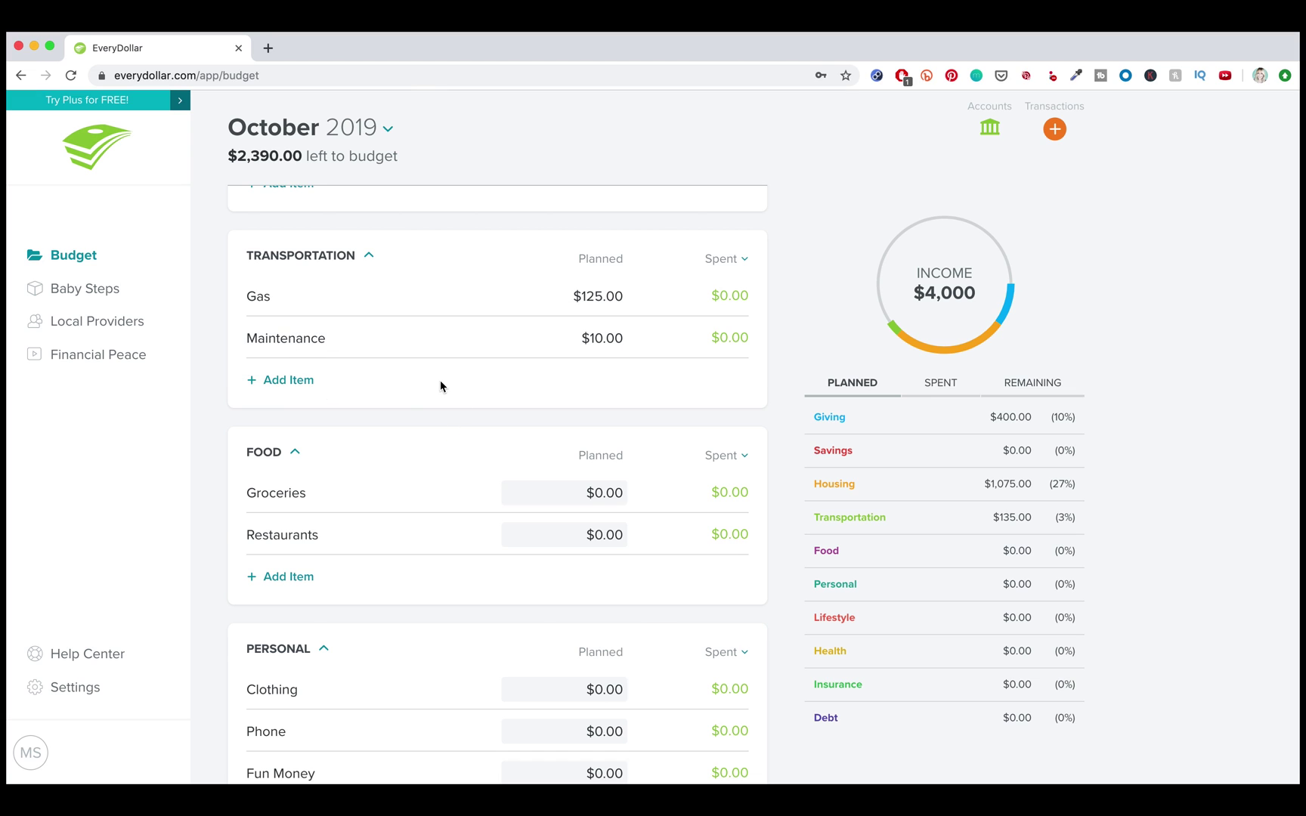
Enter a Groceries planned amount of $500, then revise it to $600
scroll(413, 432, "down", 2)
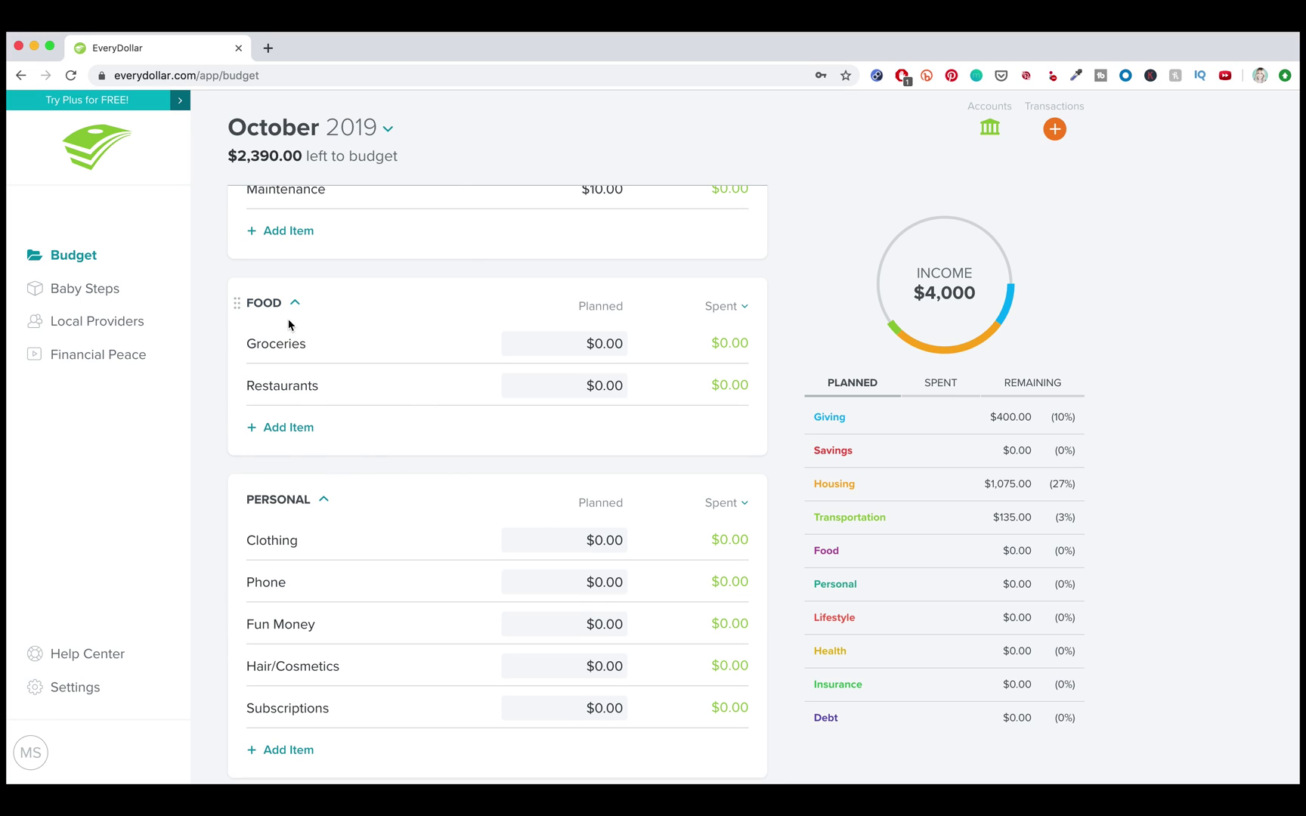
scroll(279, 344, "down", 1)
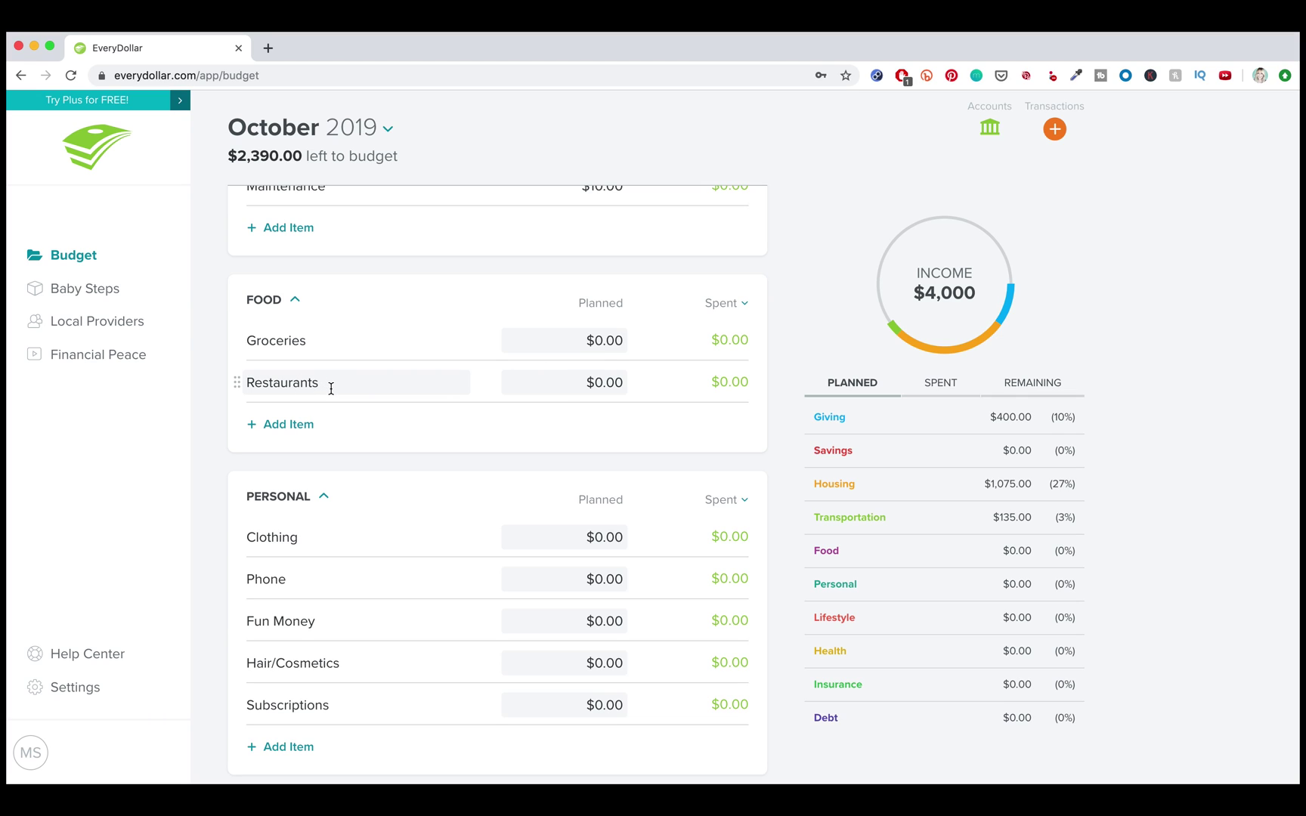
left_click(602, 342)
type("500")
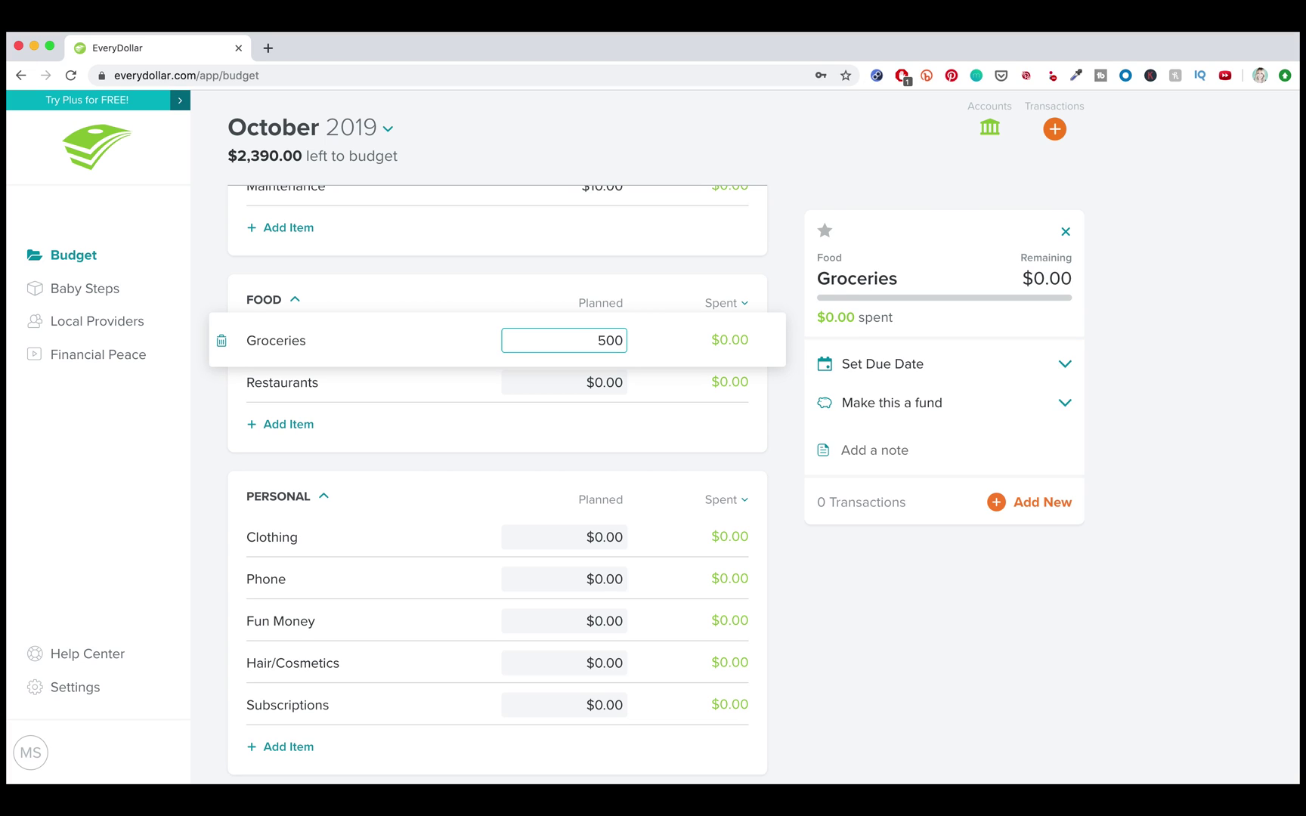
key("Tab")
left_click(674, 318)
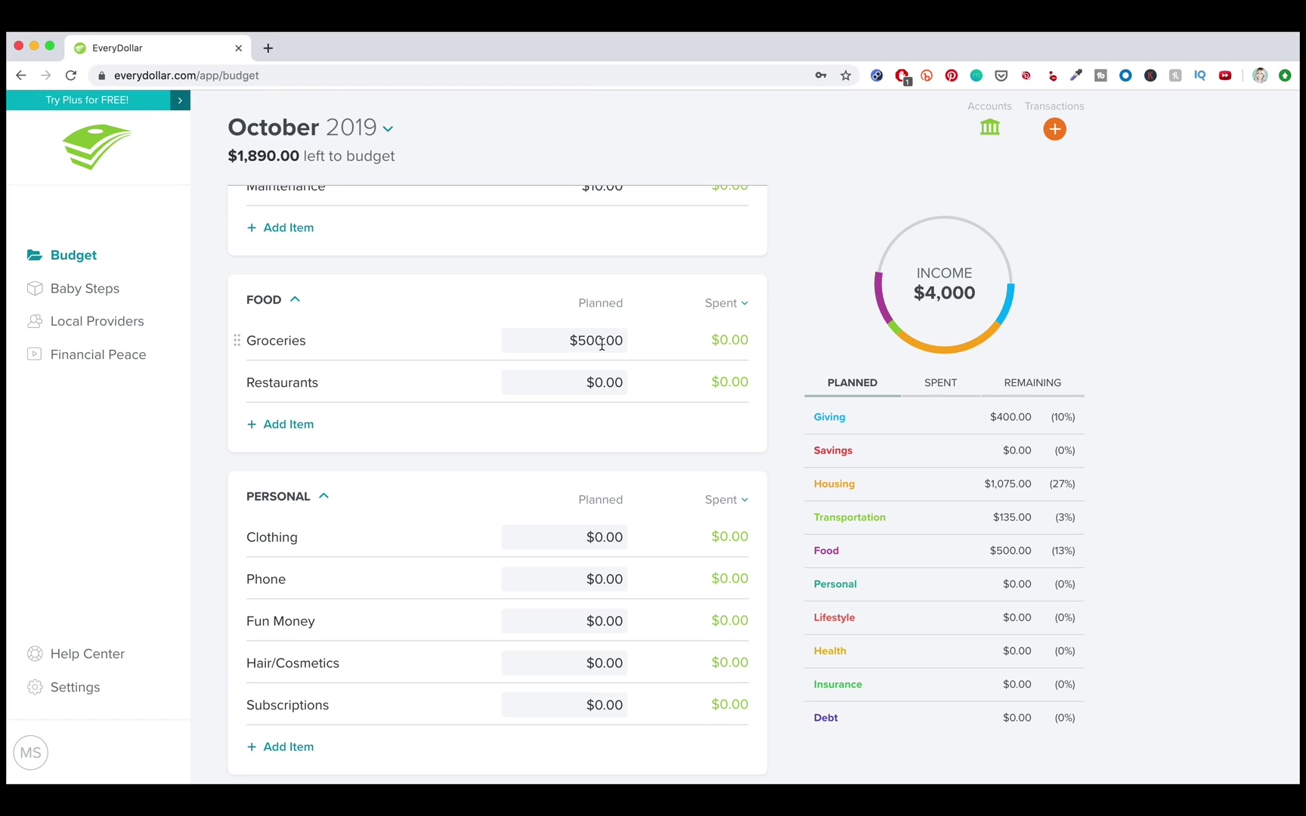
left_click(601, 344)
type("600")
key("Tab")
left_click(653, 284)
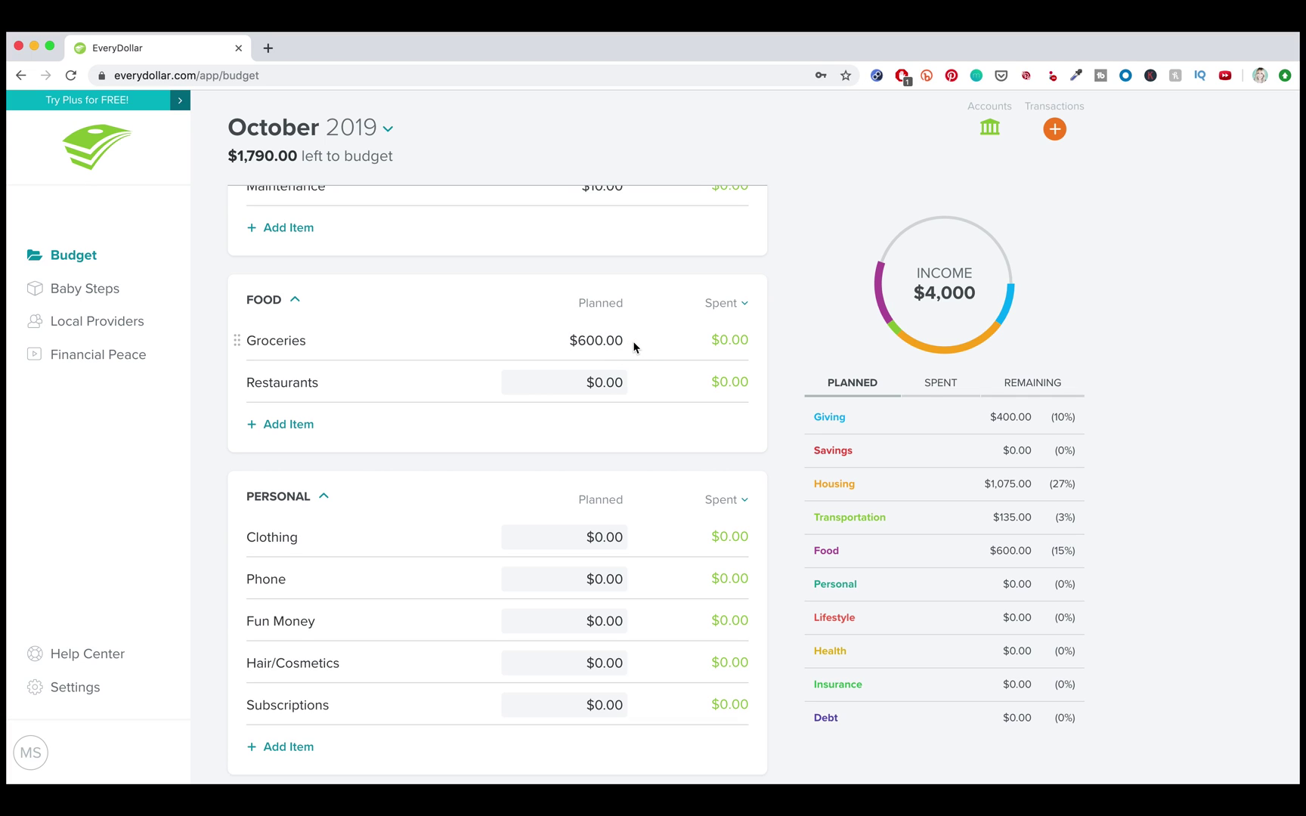
Enter Personal amounts: Phone $50 and Hair/Cosmetics $100
scroll(633, 347, "down", 5)
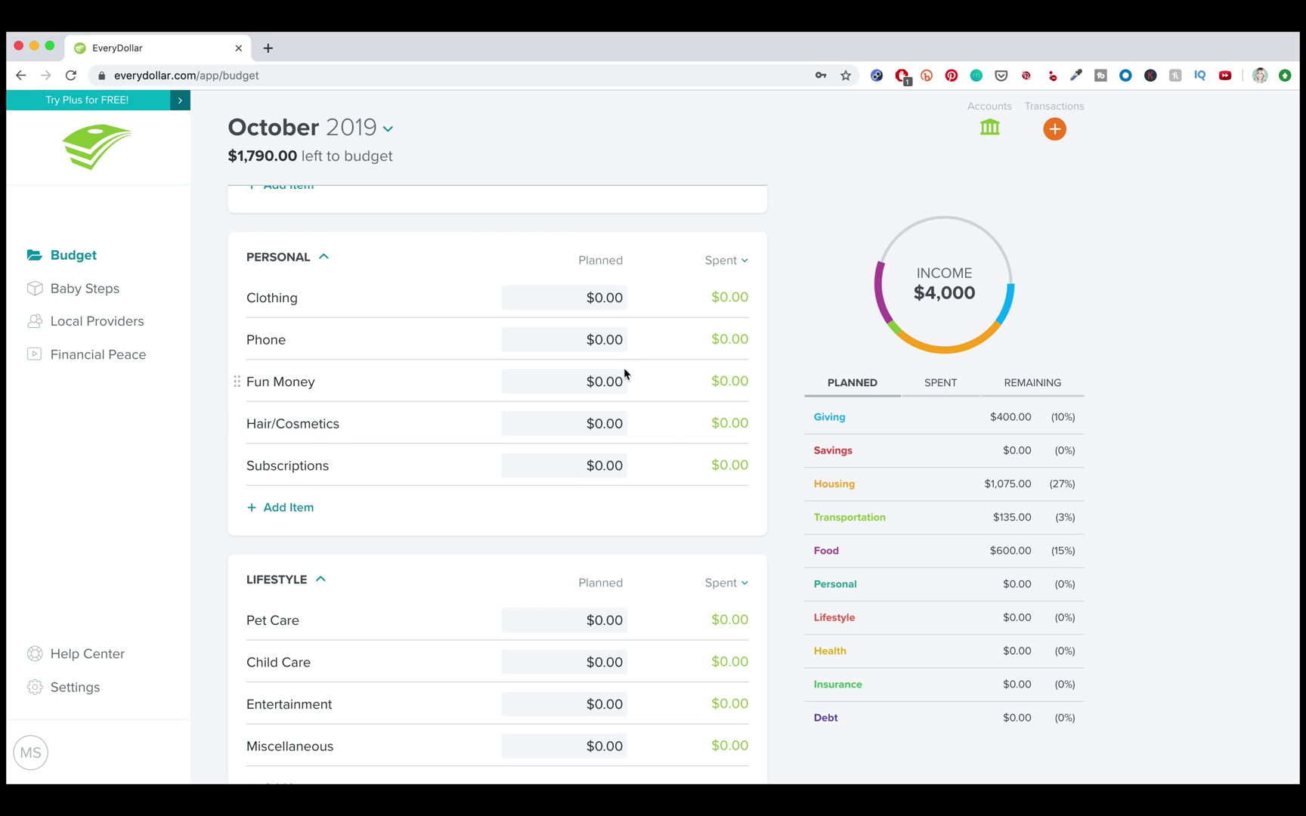
left_click(602, 341)
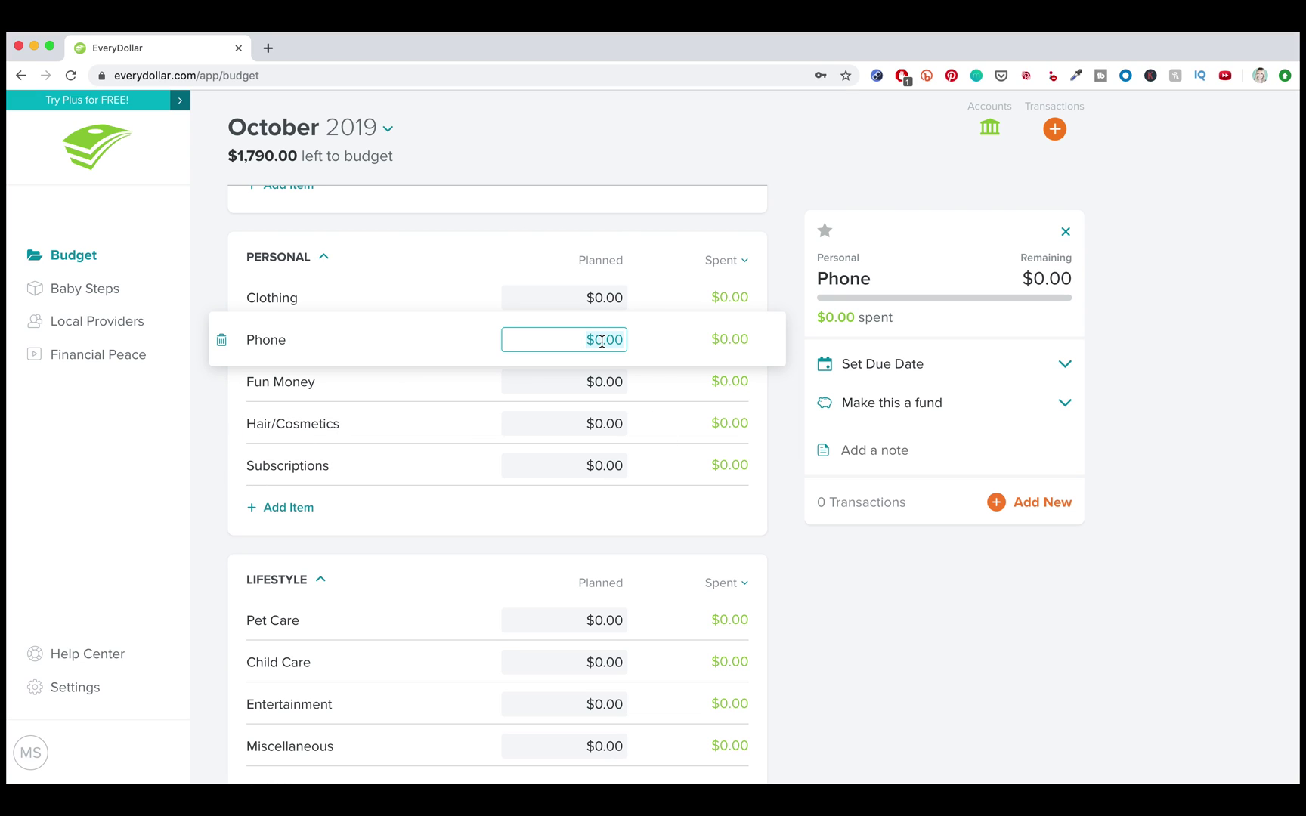
type("50")
key("Tab")
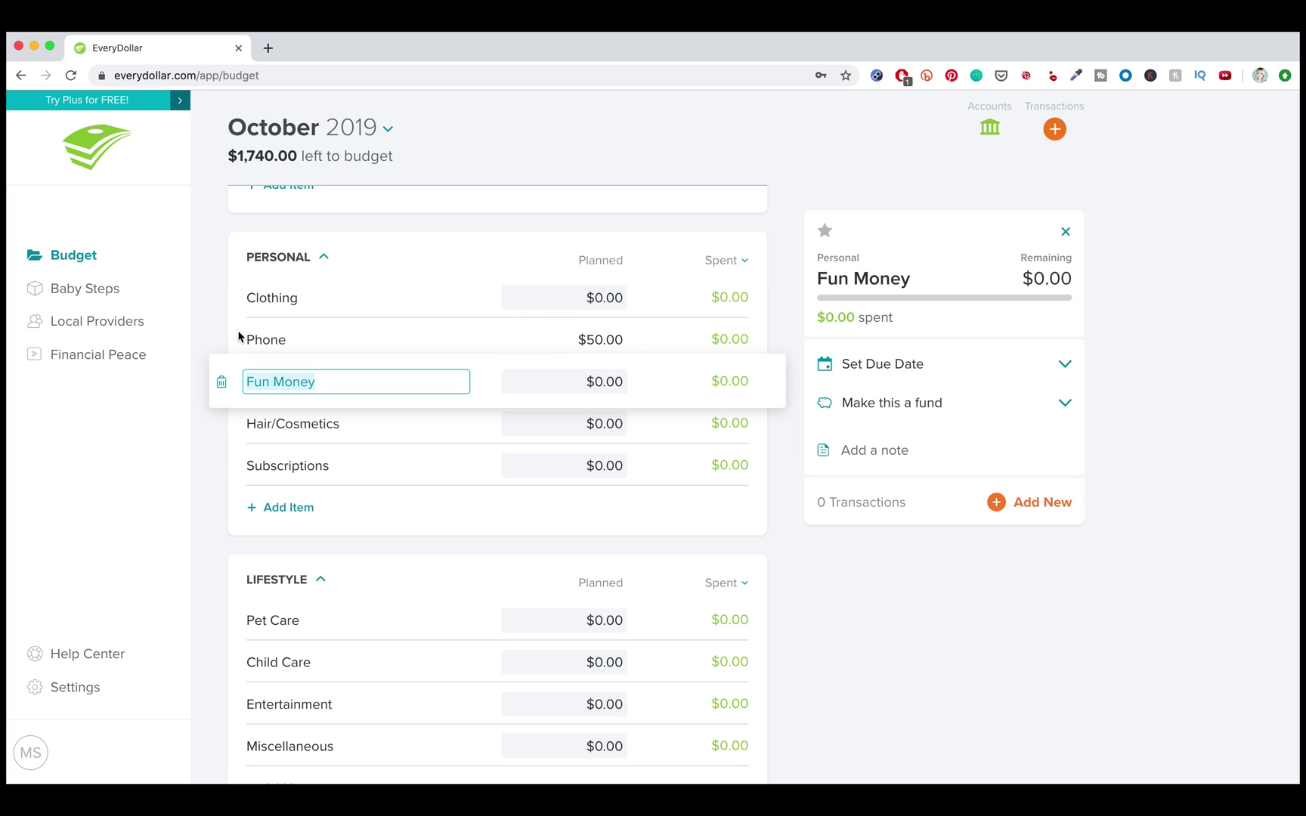
left_click(209, 469)
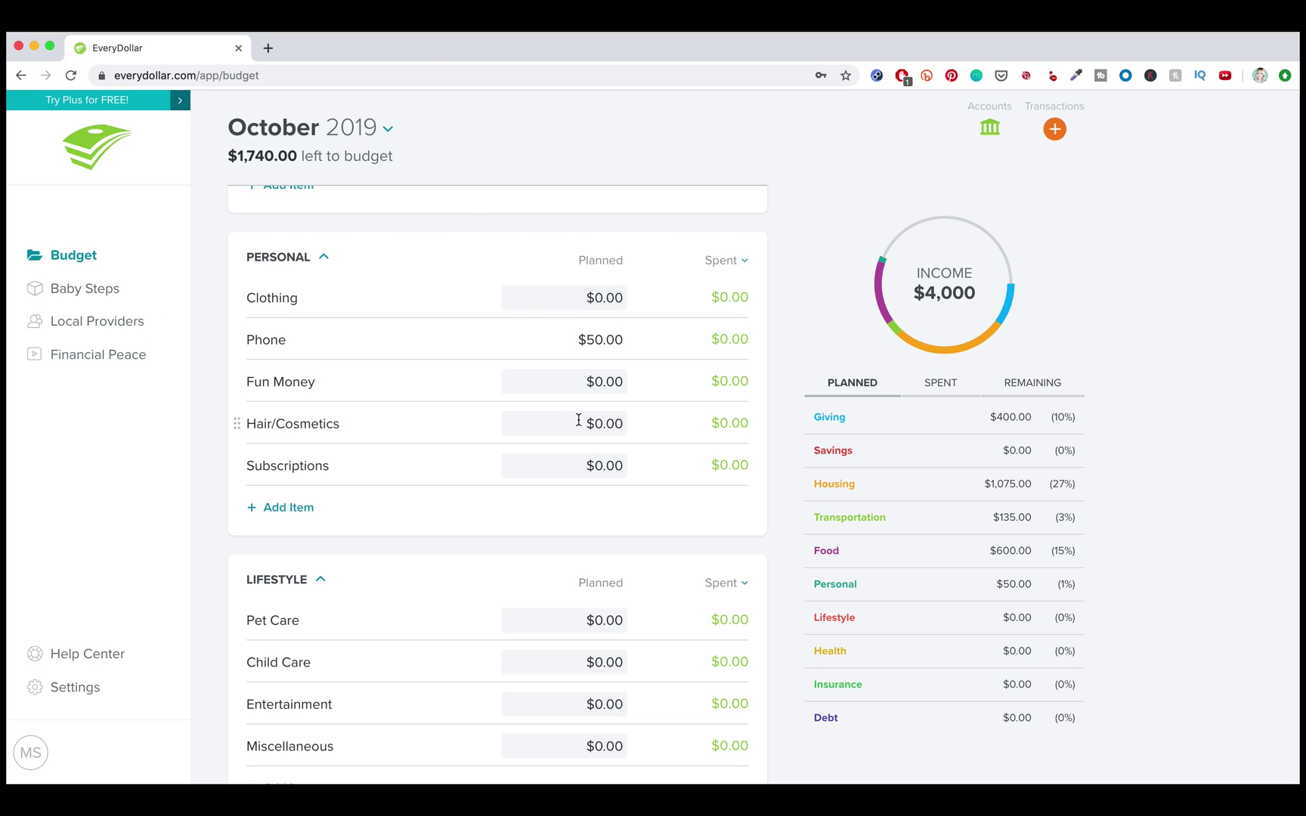
left_click(607, 424)
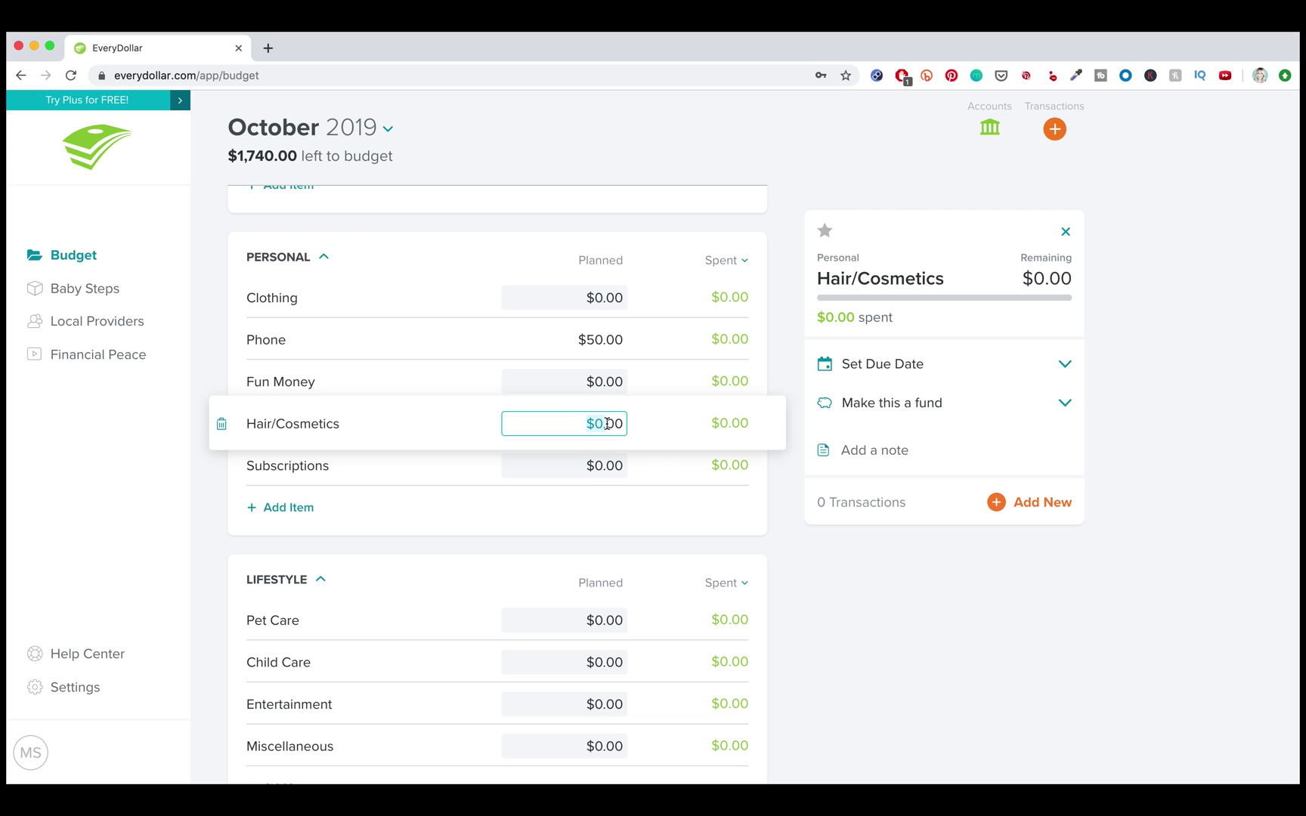
type("100")
key("Tab")
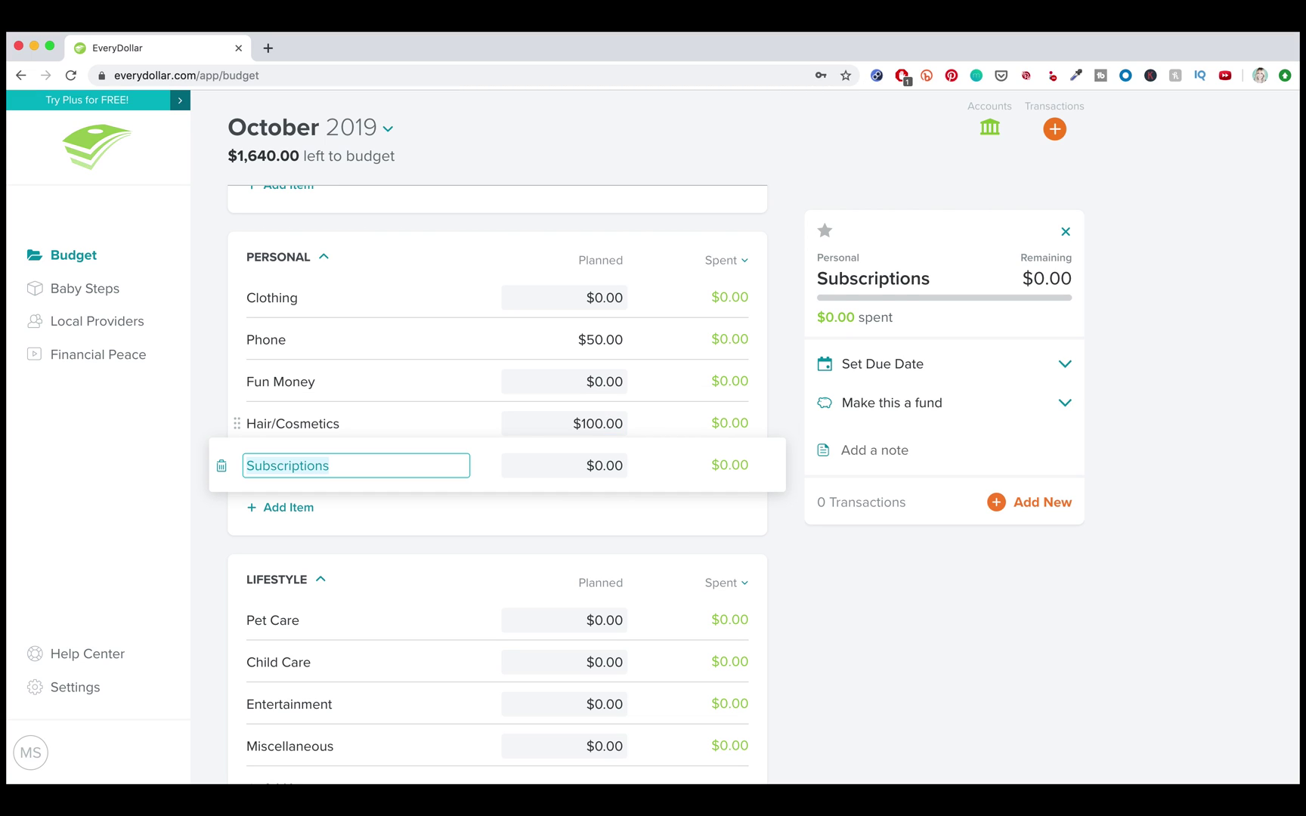
left_click(626, 555)
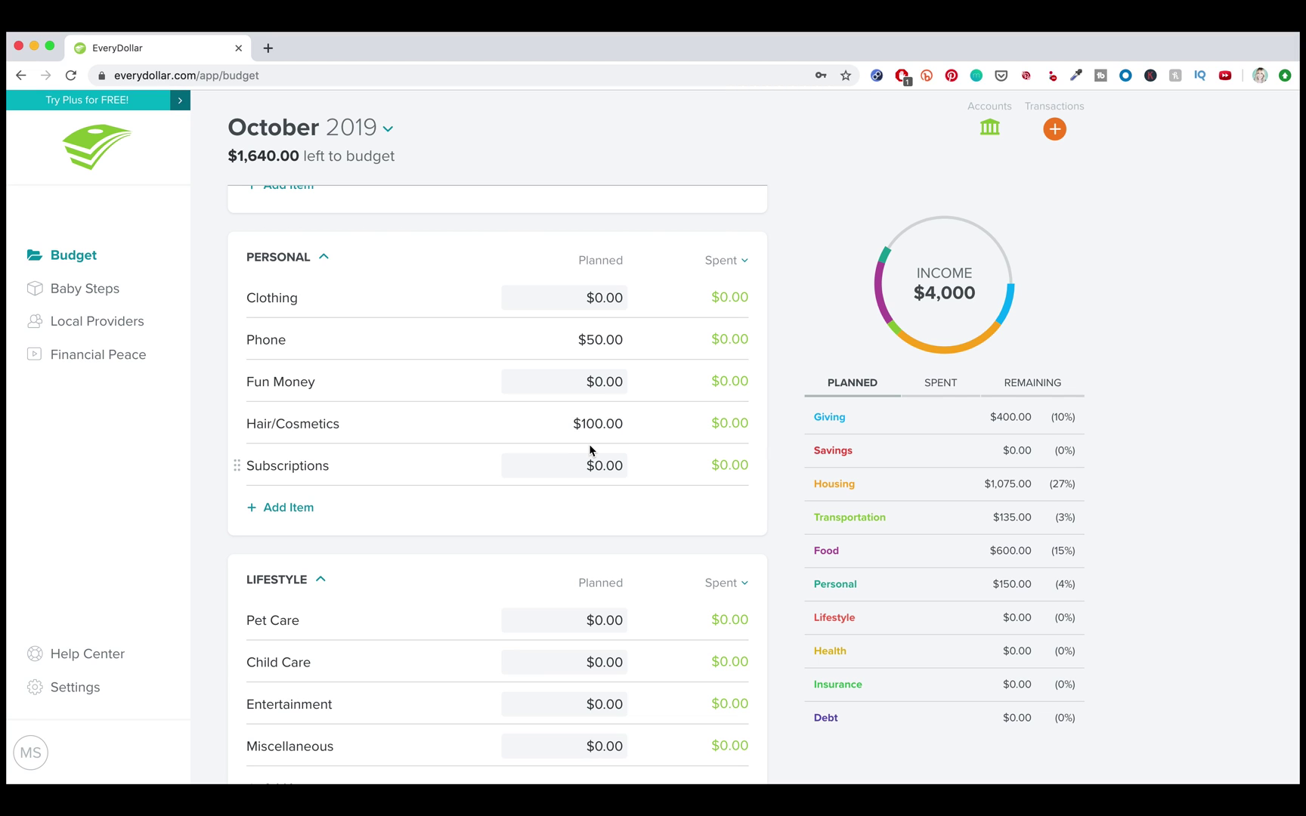
Rename the Lifestyle item Entertainment to Movies
scroll(590, 450, "down", 1)
scroll(590, 450, "down", 4)
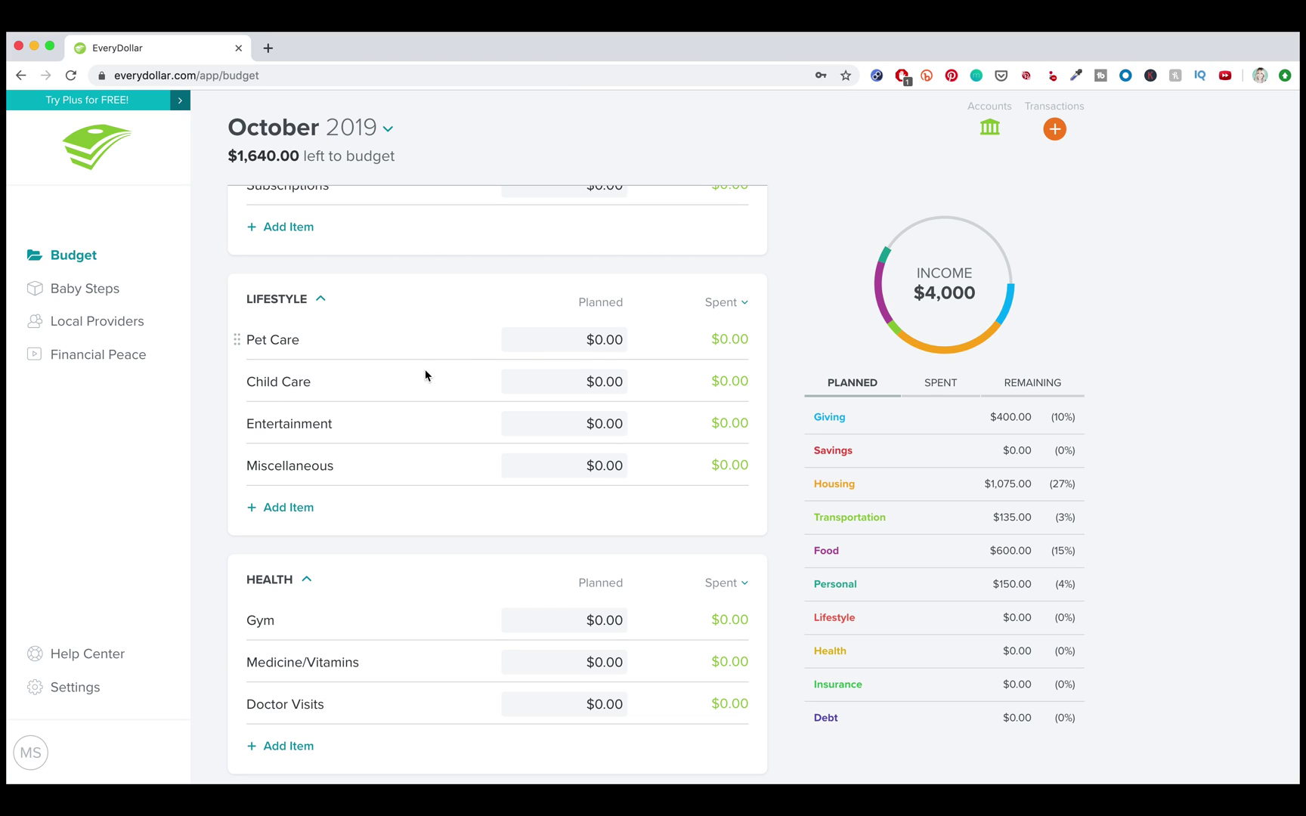
left_click(311, 425)
type("Movies")
key("Tab")
Add a Sports item to Lifestyle and move it above Miscellaneous
left_click(276, 511)
type("Sports")
key("Tab")
left_click(325, 552)
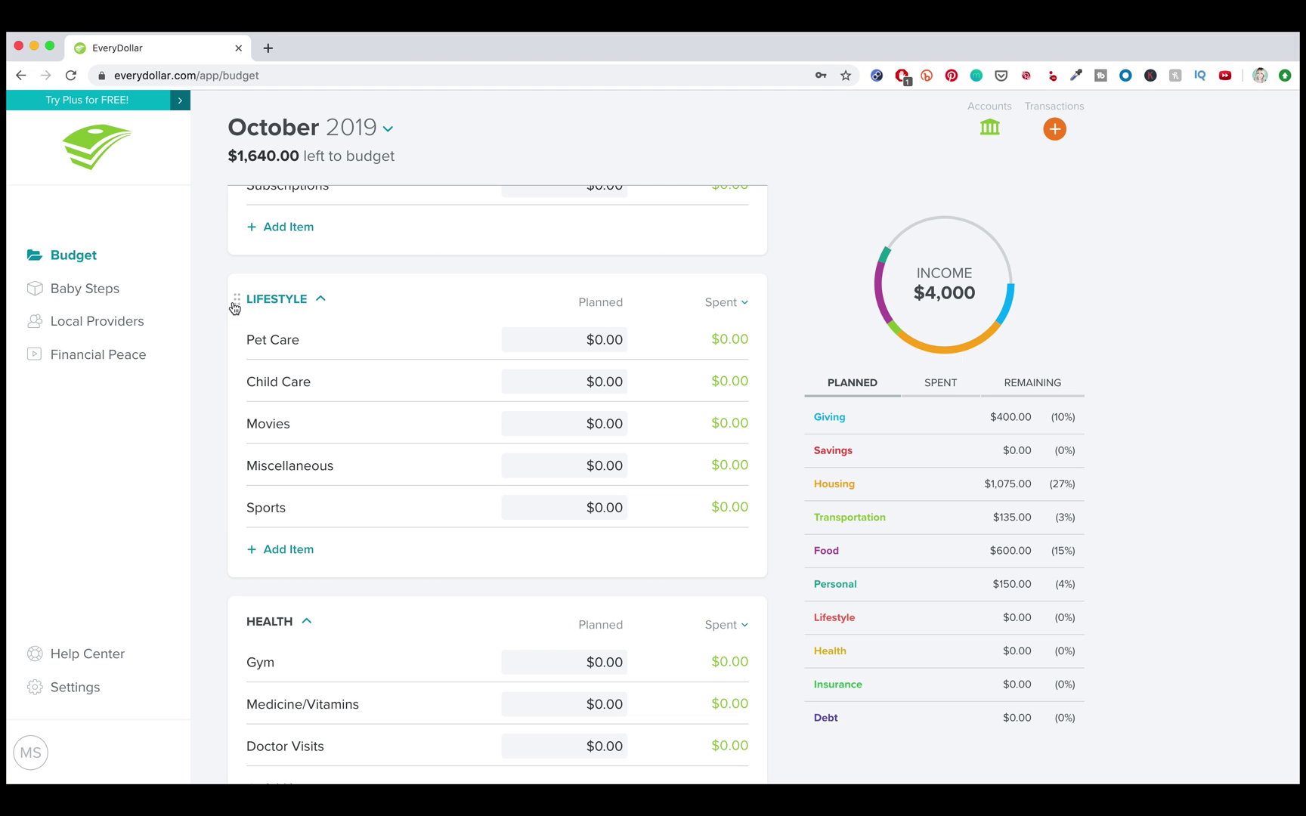
left_click_drag(236, 303, 239, 303)
left_click_drag(236, 507, 241, 463)
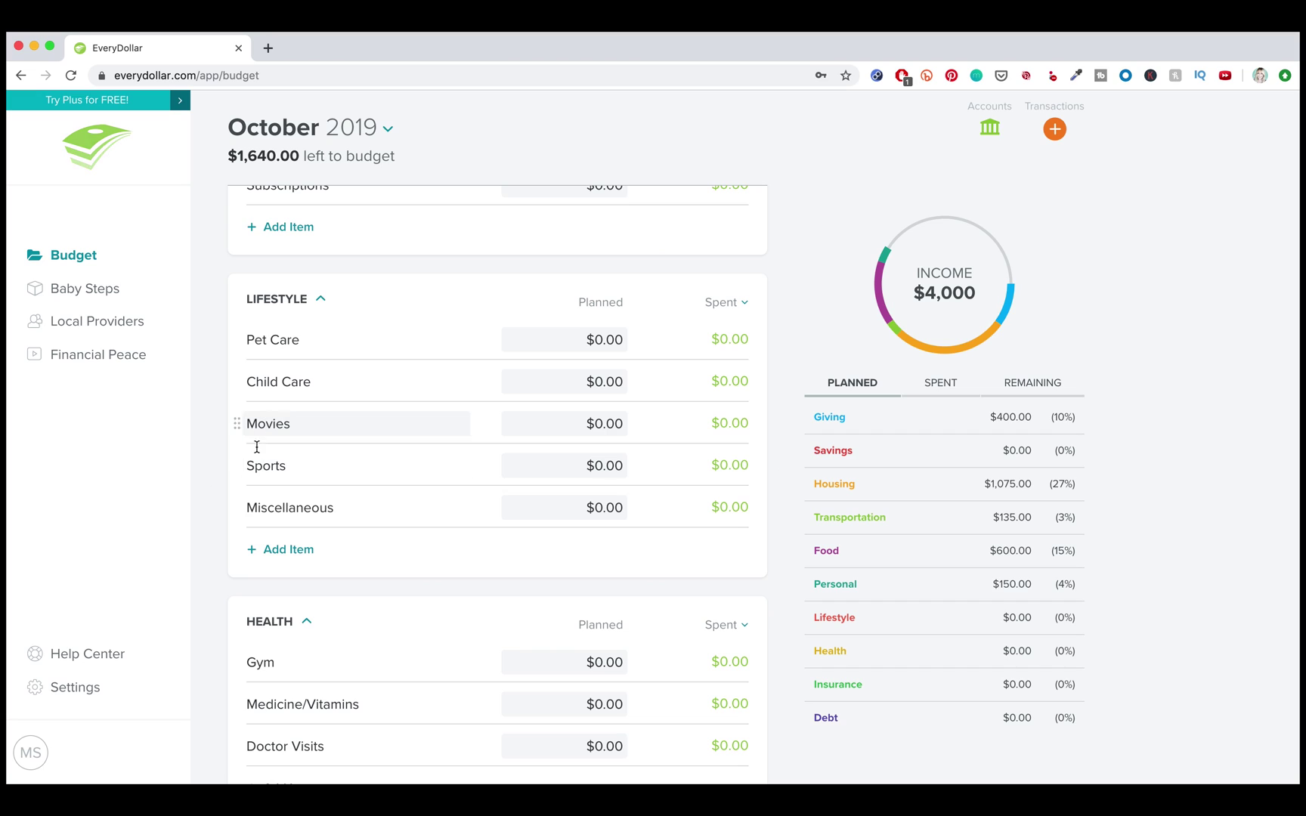
Add a Back to School item between Child Care and Movies, planned at $150
left_click(277, 550)
type("Back to Sch")
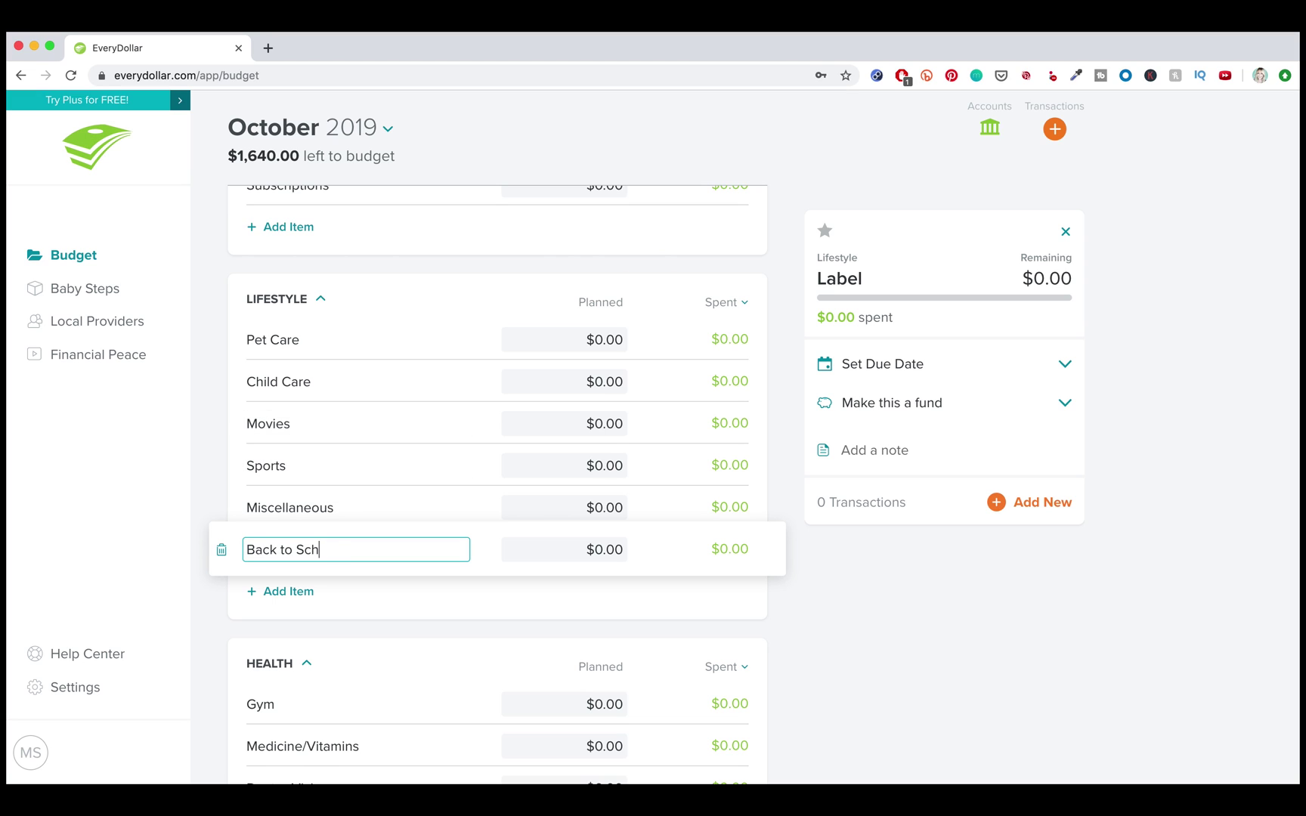
type("ool")
key("Tab")
left_click(425, 624)
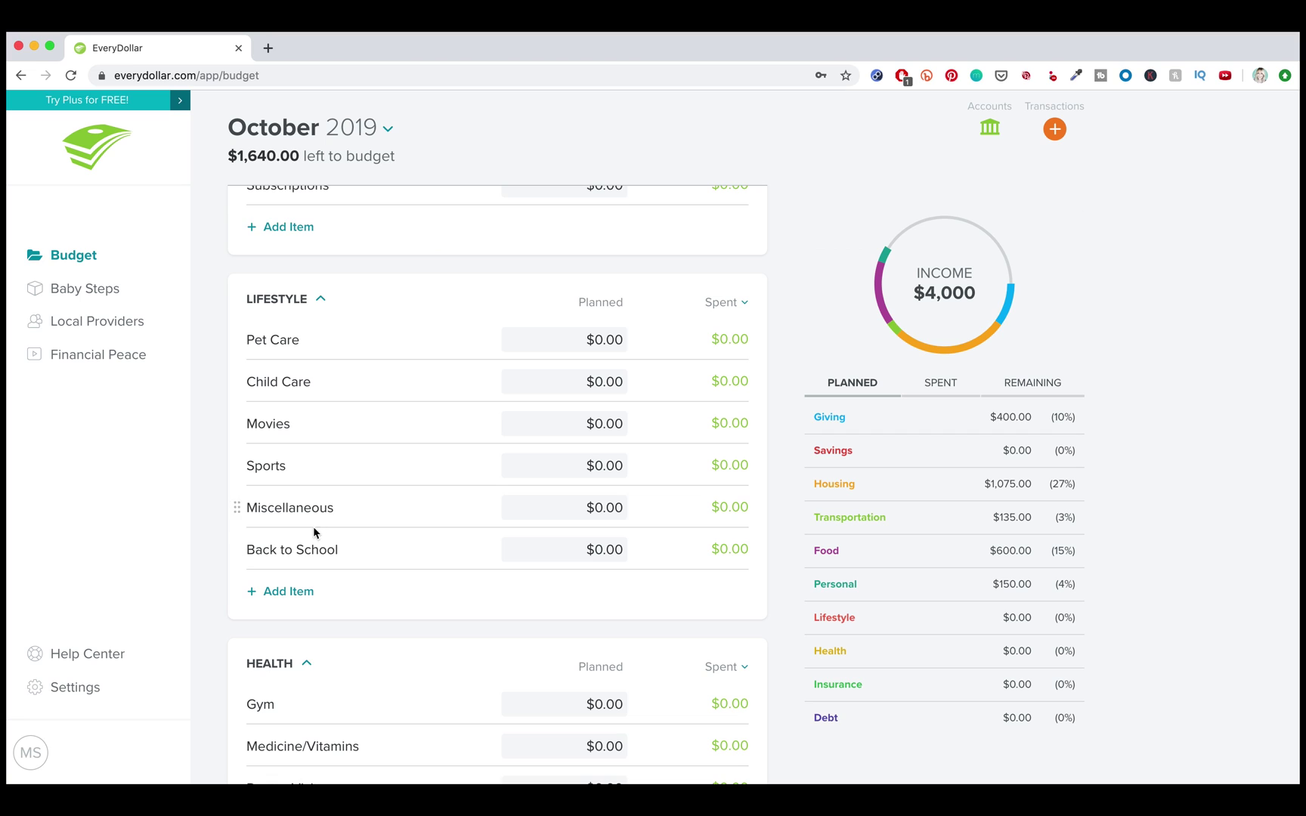
left_click_drag(242, 550, 244, 420)
left_click(616, 426)
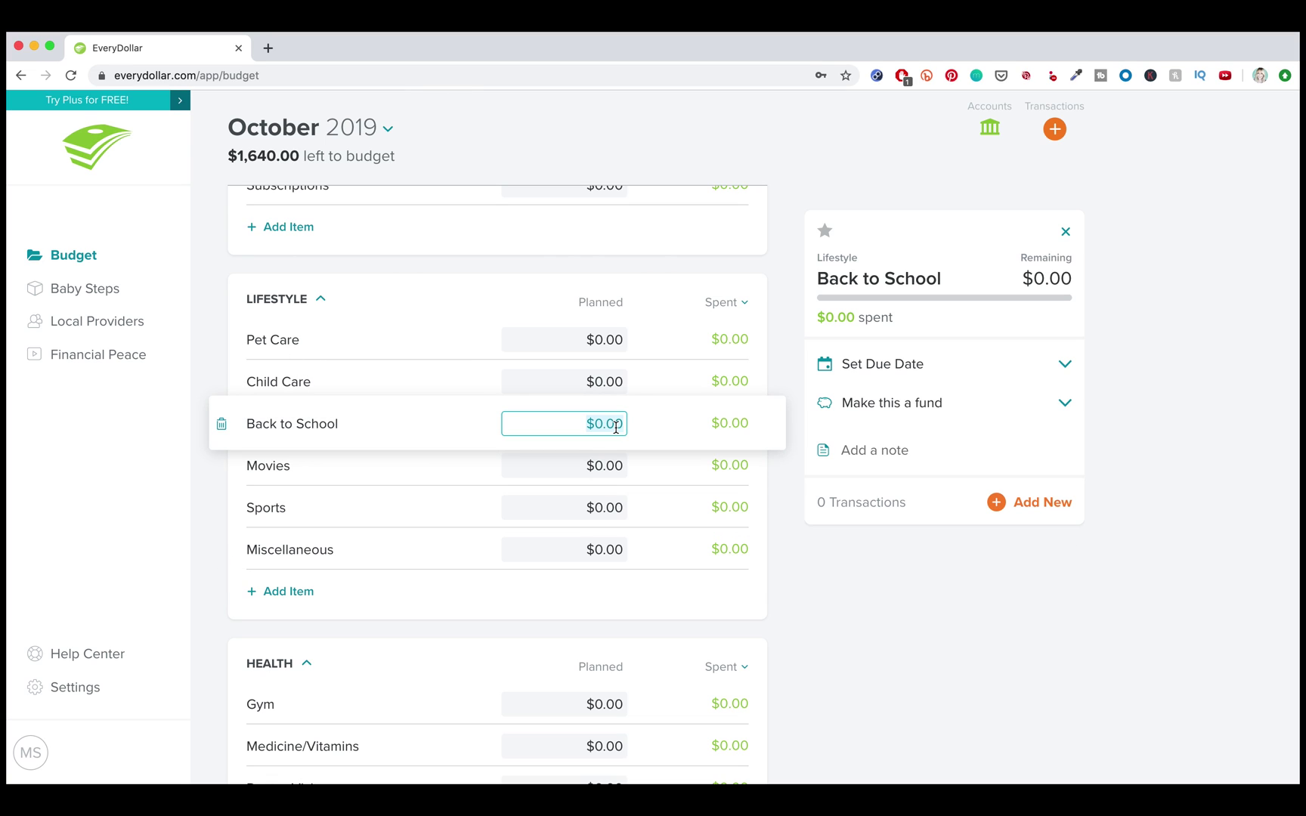
type("10")
key("Tab")
left_click(575, 595)
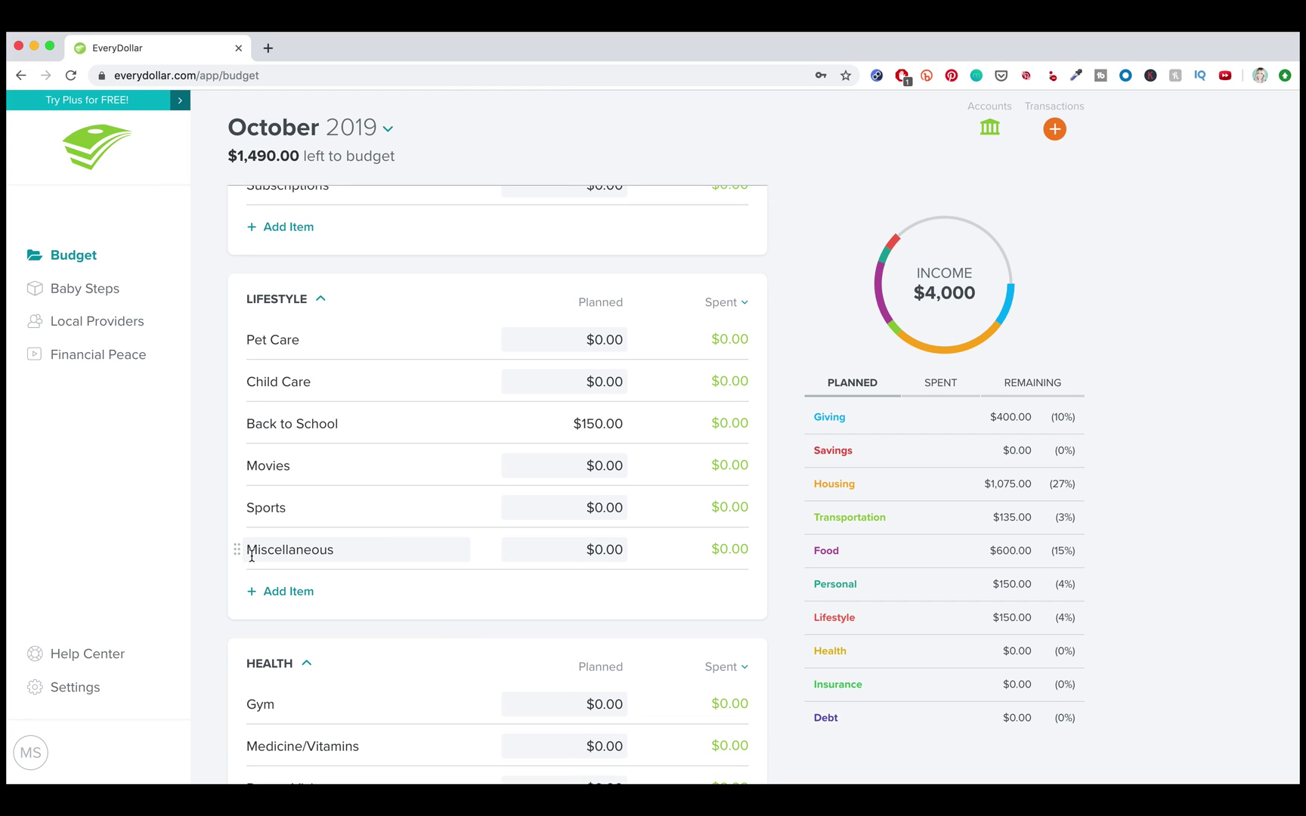
Plan Miscellaneous at $150 and Gym at $100
scroll(415, 571, "up", 1)
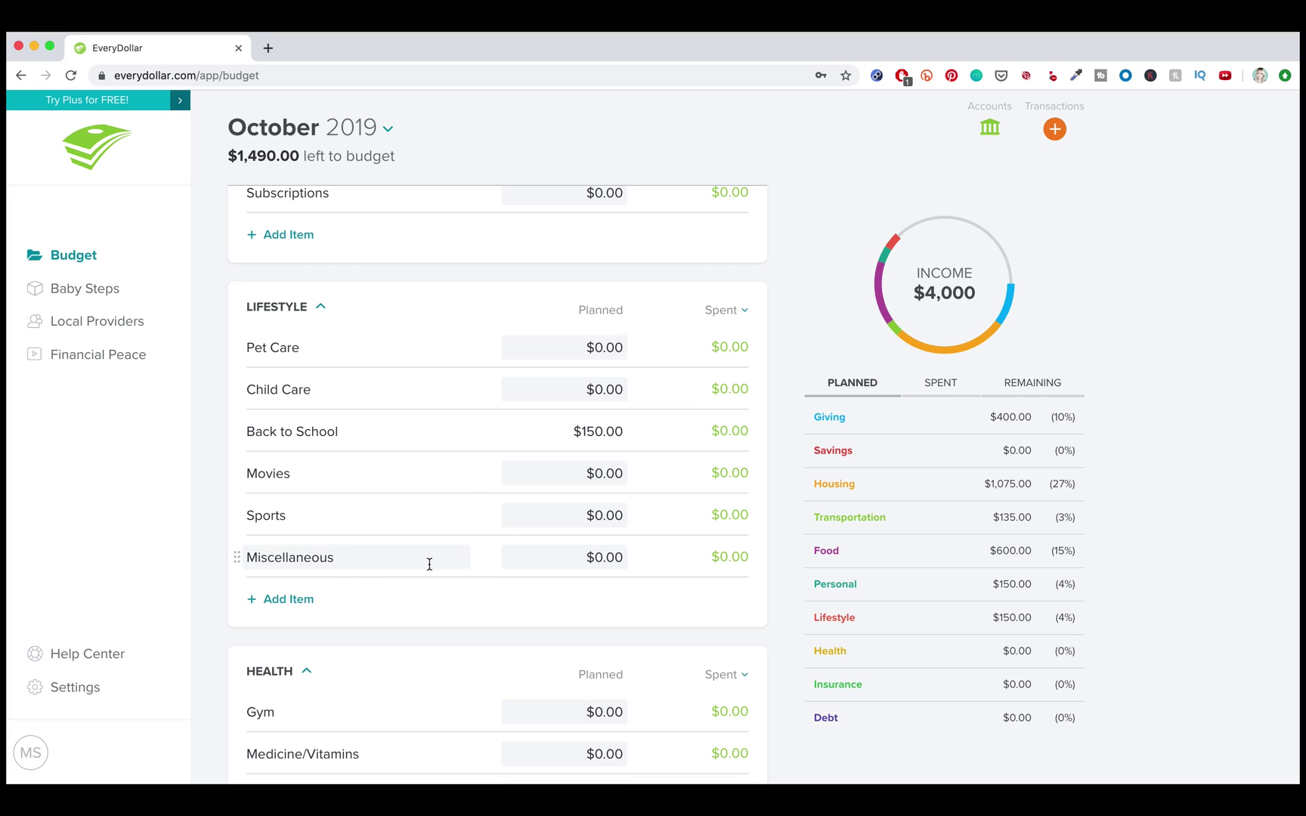
left_click(620, 559)
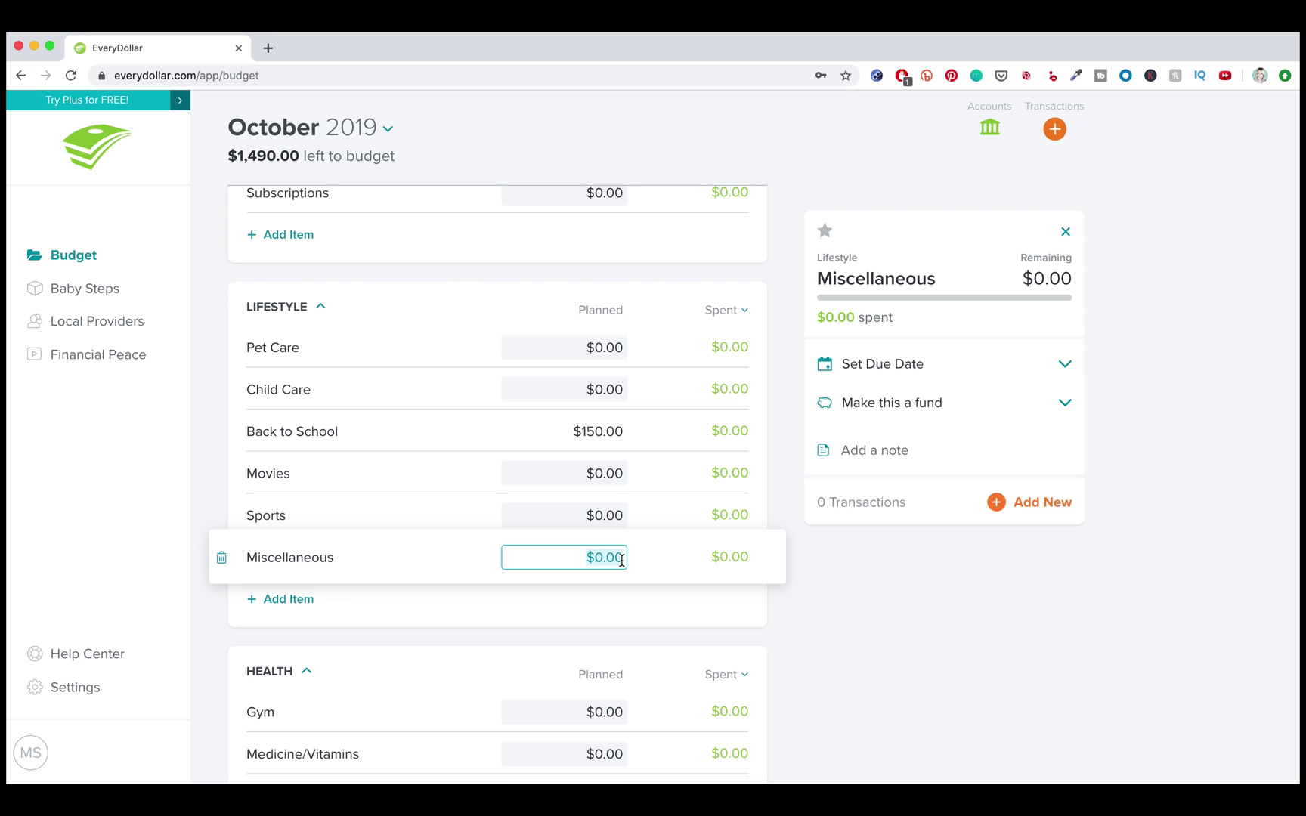
type("150")
key("Tab")
left_click(677, 565)
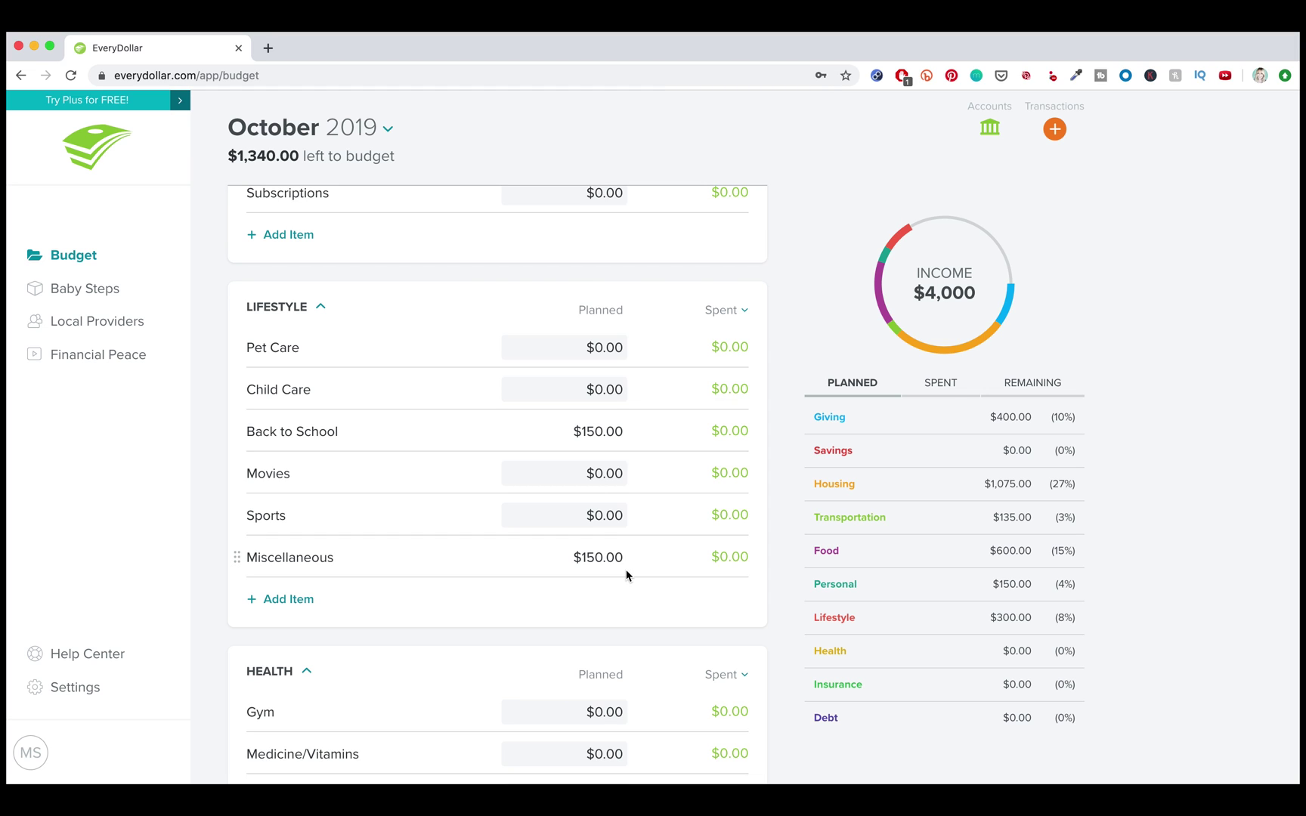
scroll(543, 609, "down", 5)
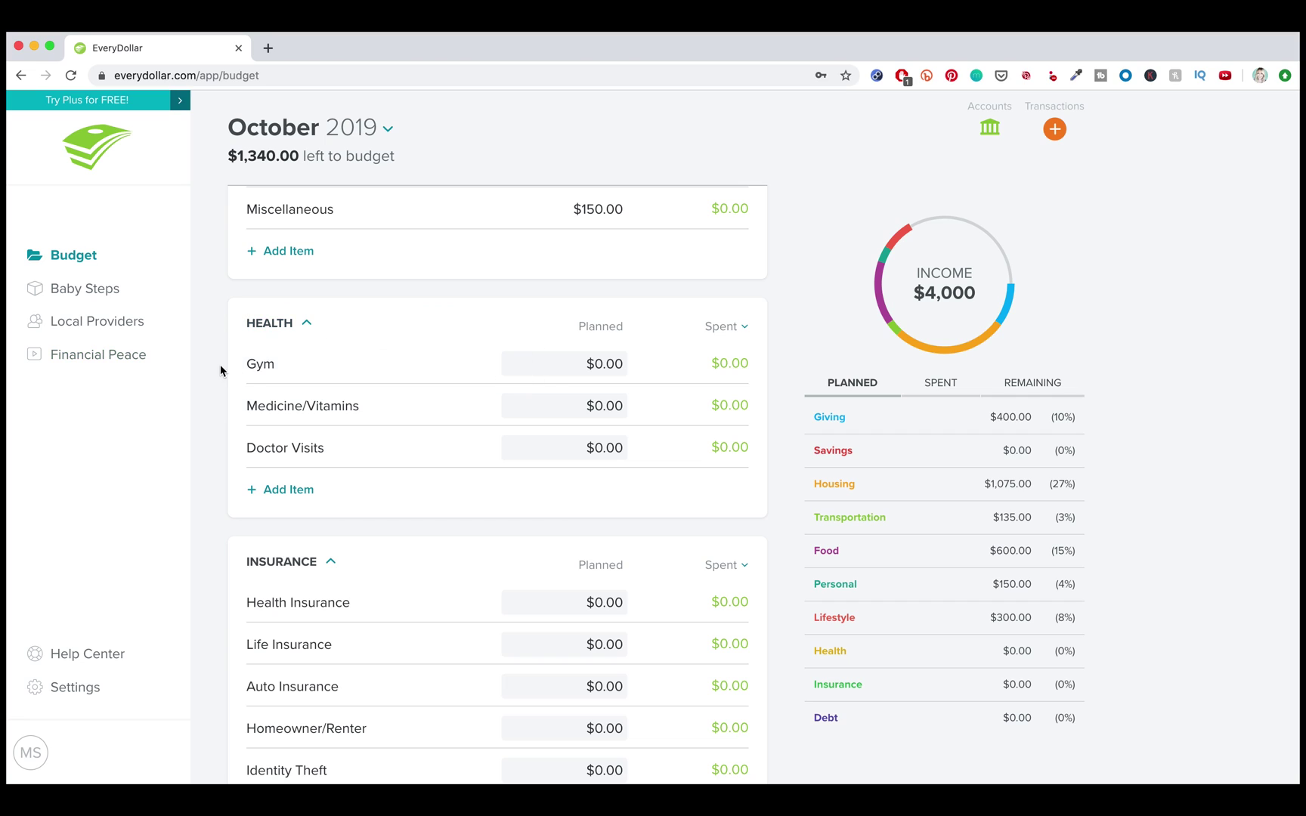
left_click(615, 369)
type("10")
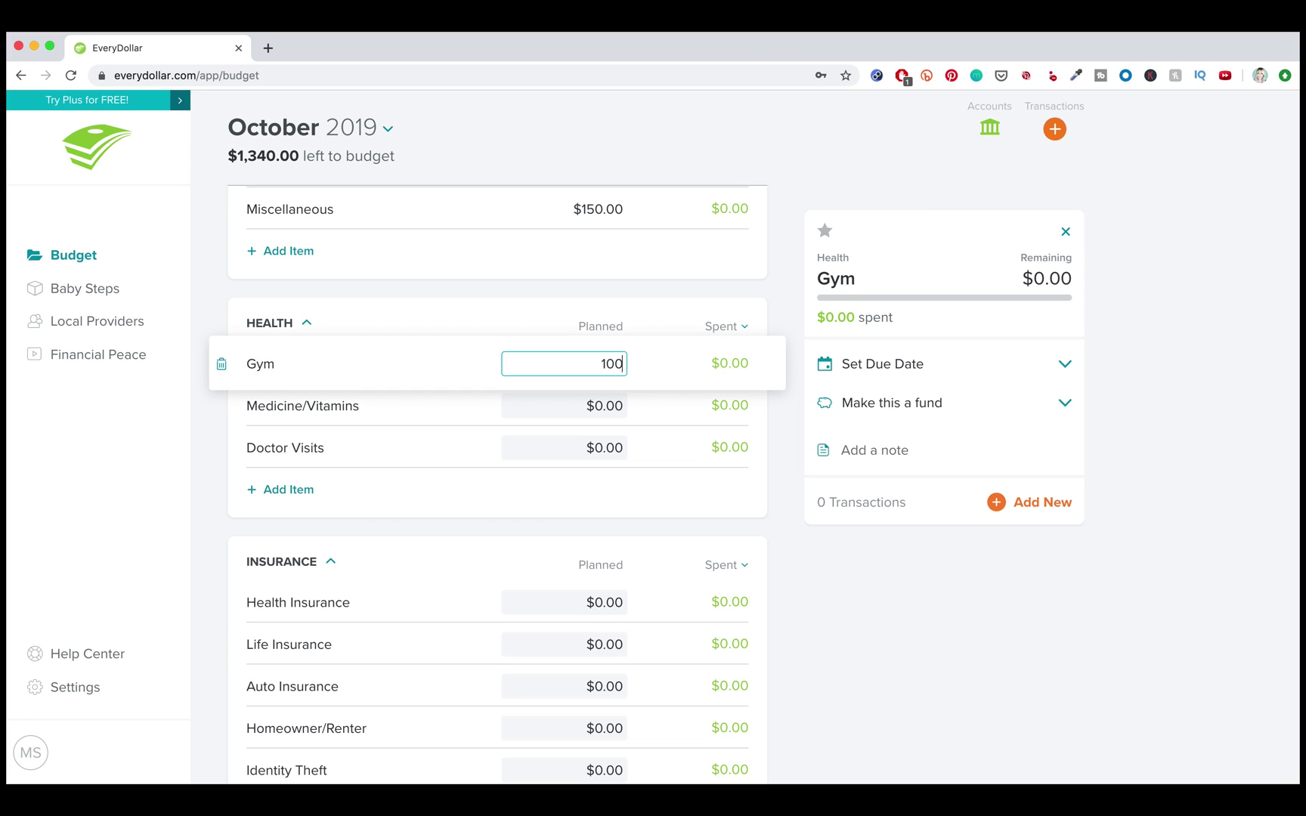
type("0")
key("Tab")
left_click(566, 519)
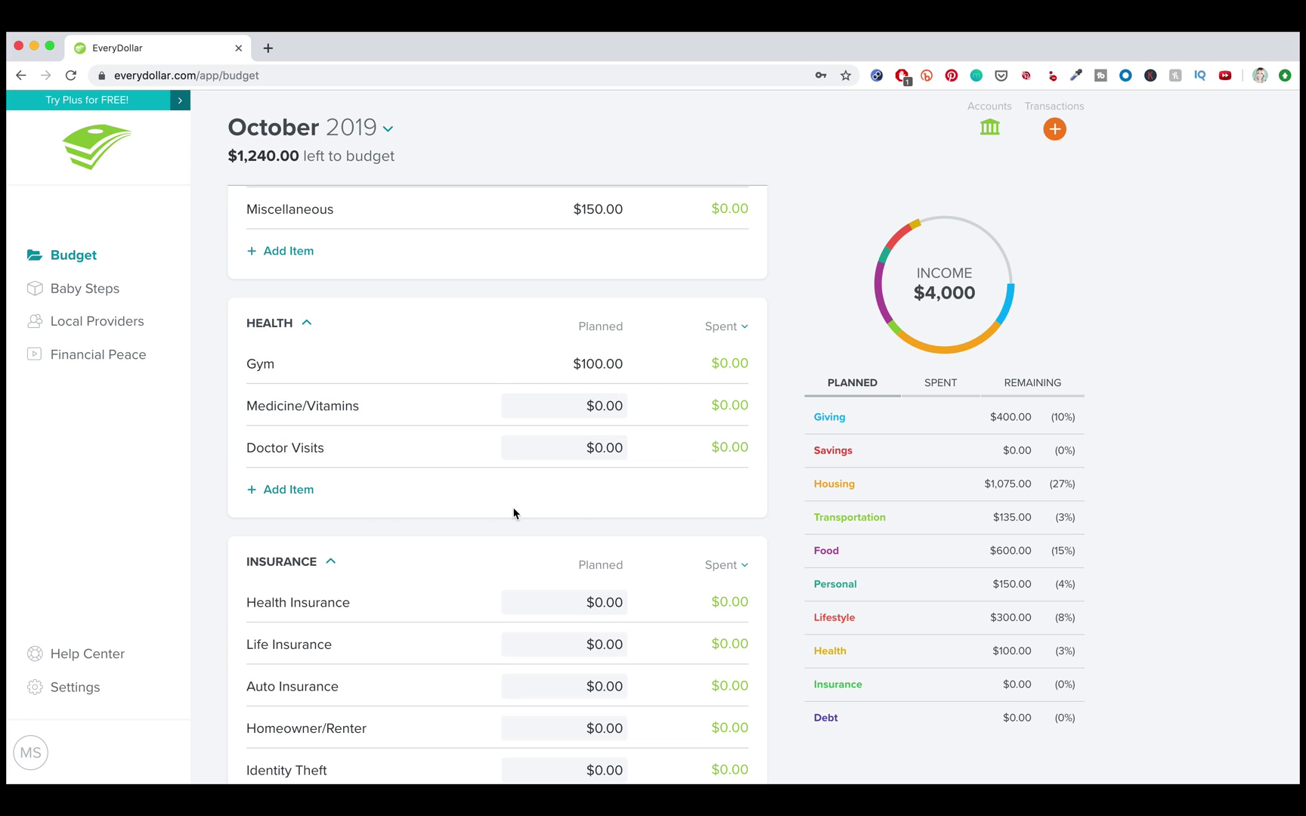
Plan Health Insurance at $250 and Life Insurance at $30
scroll(514, 514, "down", 1)
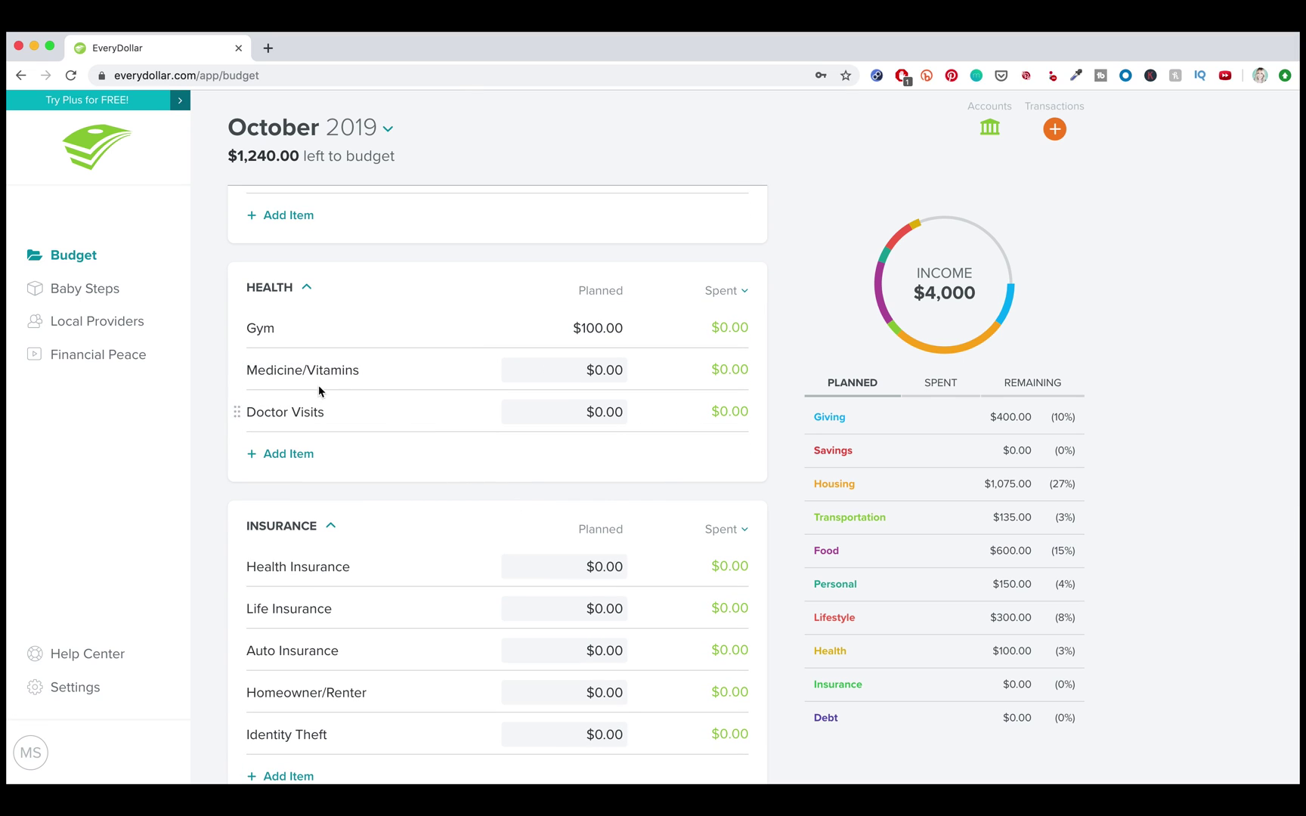
scroll(452, 491, "down", 1)
scroll(441, 469, "down", 5)
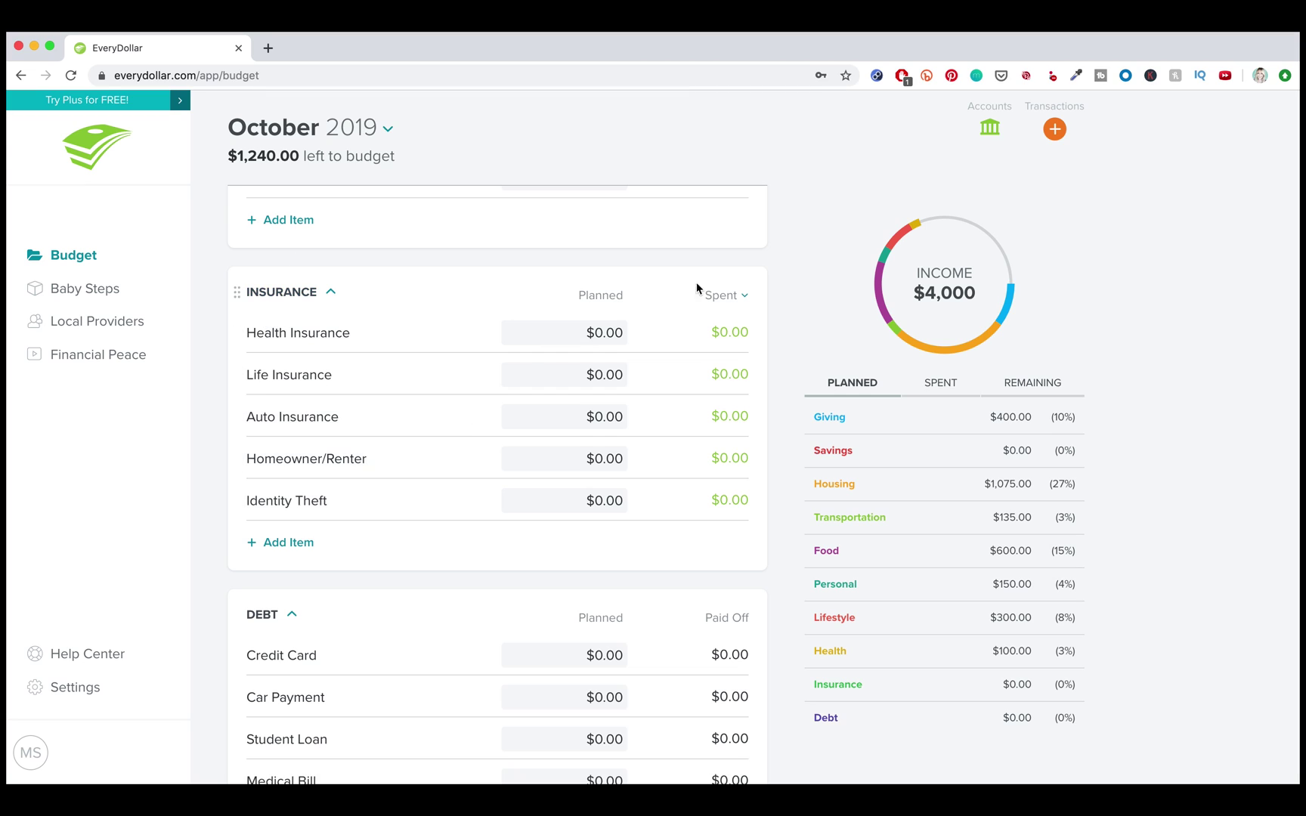
left_click(605, 332)
type("250")
key("Tab")
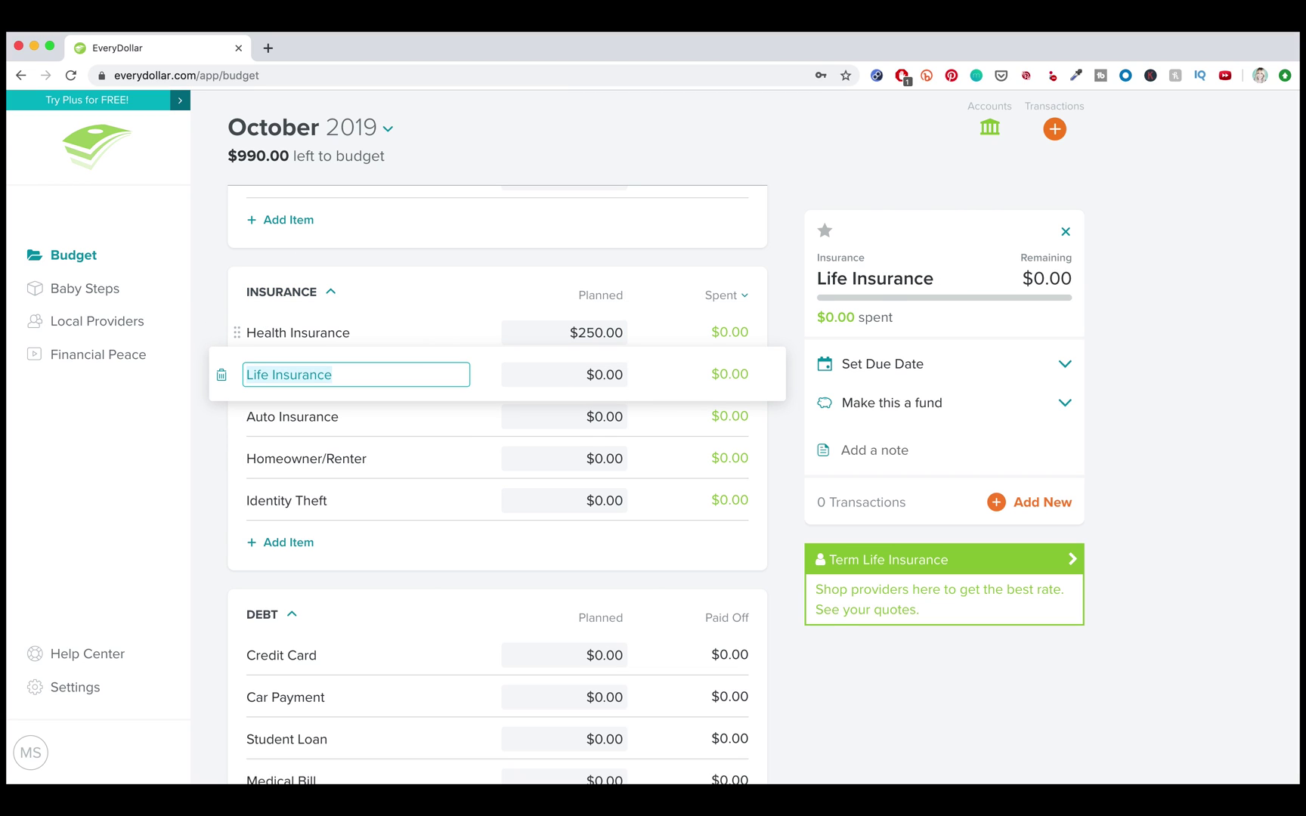
left_click(593, 377)
type("30")
key("Tab")
Rename Auto Insurance to Auto / Home Insurance and plan it at $150
left_click(563, 408)
left_click(257, 417)
left_click(276, 417)
type("/ Home")
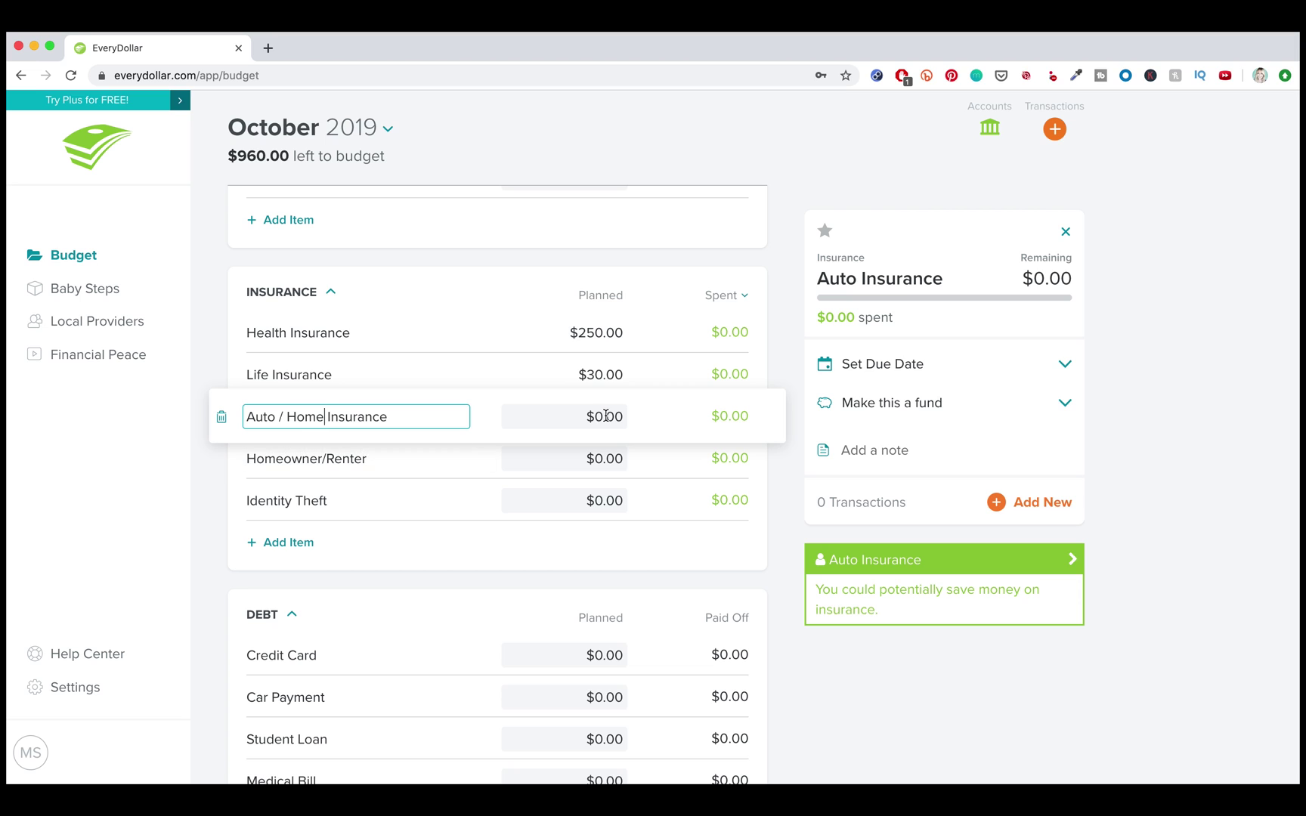
key("Tab")
type("150")
key("Tab")
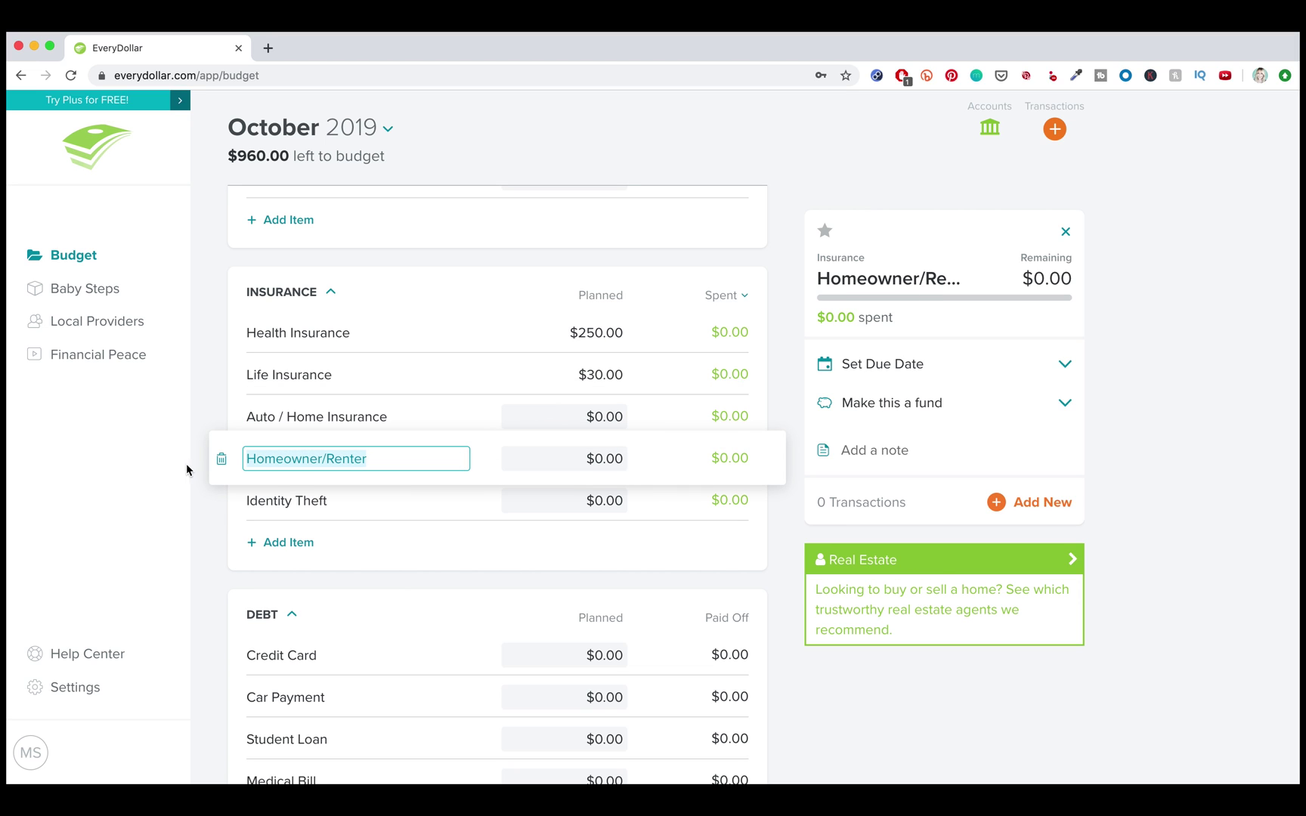
Delete the Homeowner/Renter insurance line
left_click(221, 459)
left_click(677, 278)
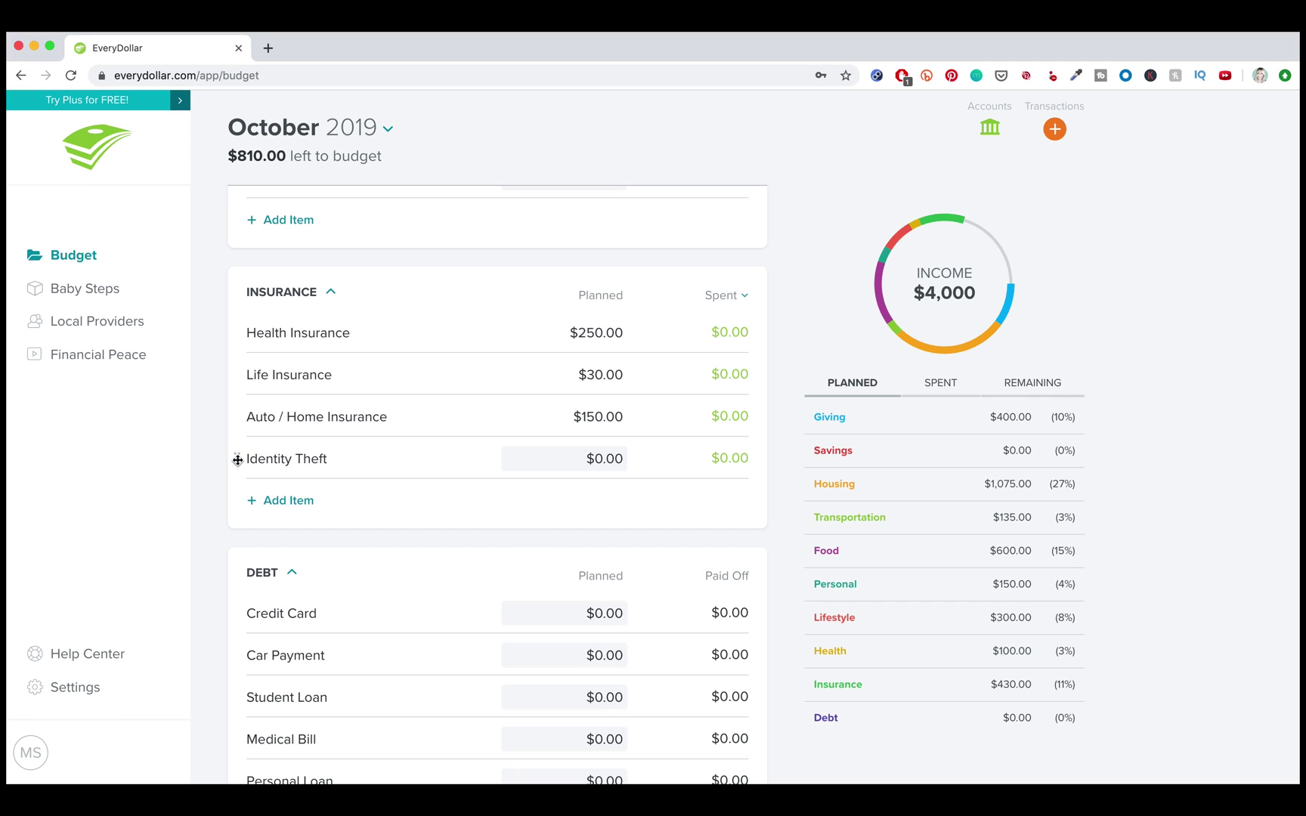
scroll(221, 284, "down", 5)
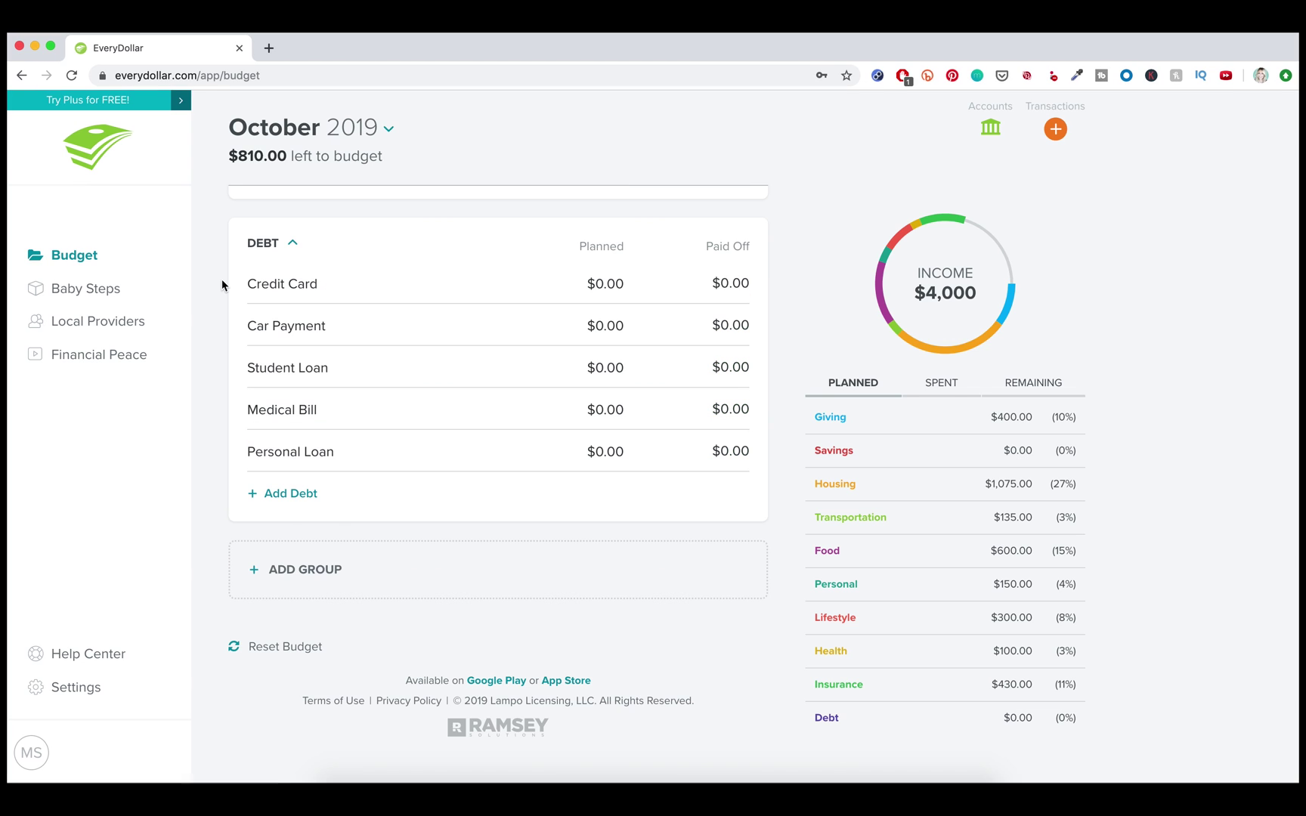
Save a $1,000 starting balance in the Credit Card debt details
left_click(346, 285)
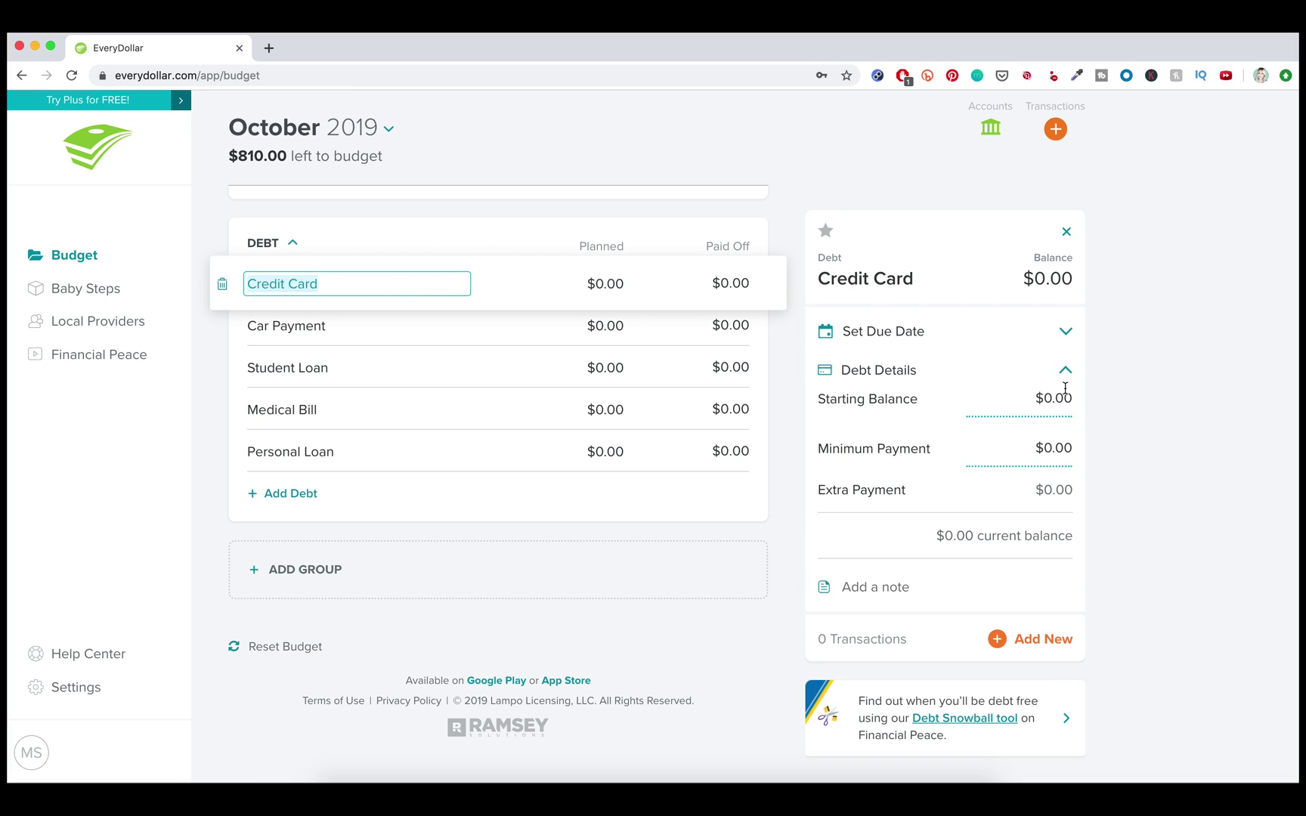
left_click(1042, 406)
type("1,00")
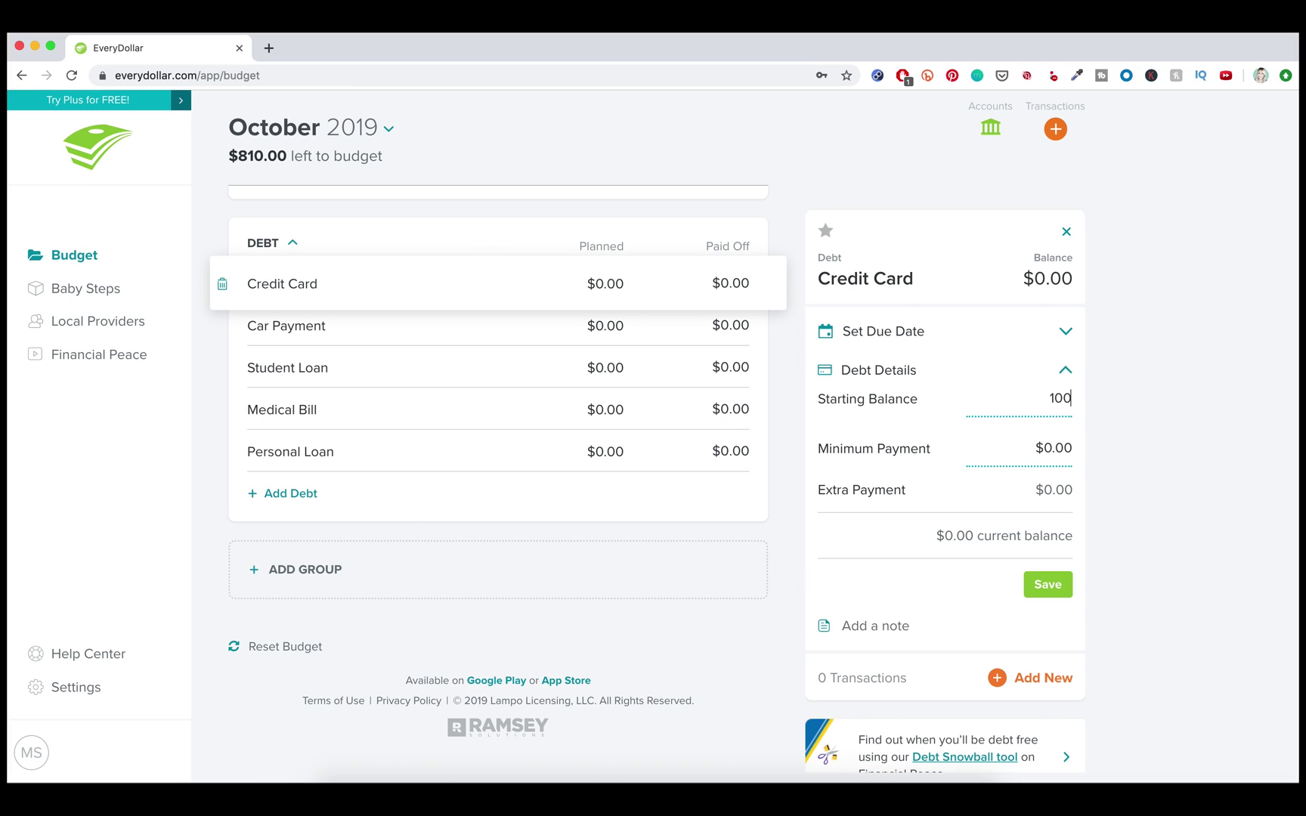
type("0")
left_click(1057, 586)
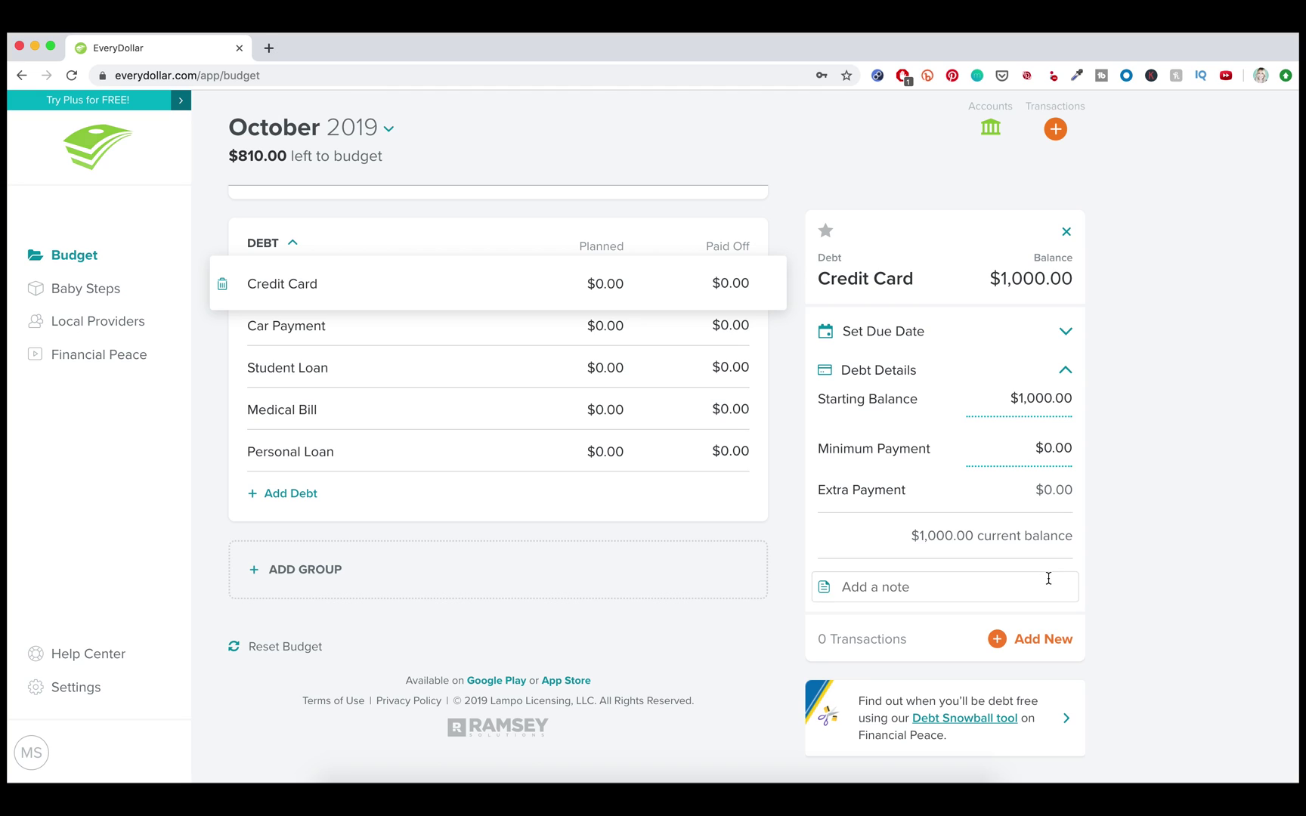
left_click(764, 546)
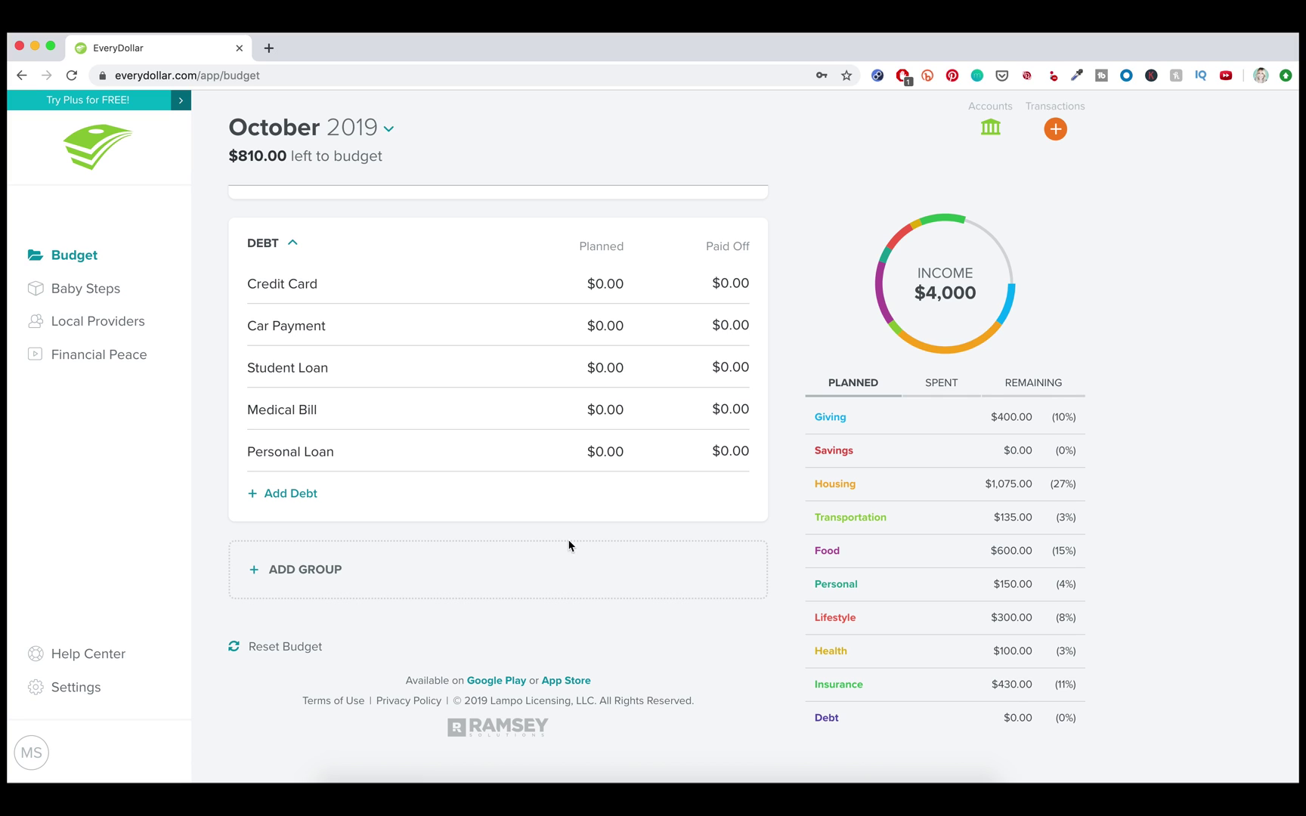
Check Baby Steps progress, then plan the Emergency Fund at $500 in the October budget
left_click(121, 290)
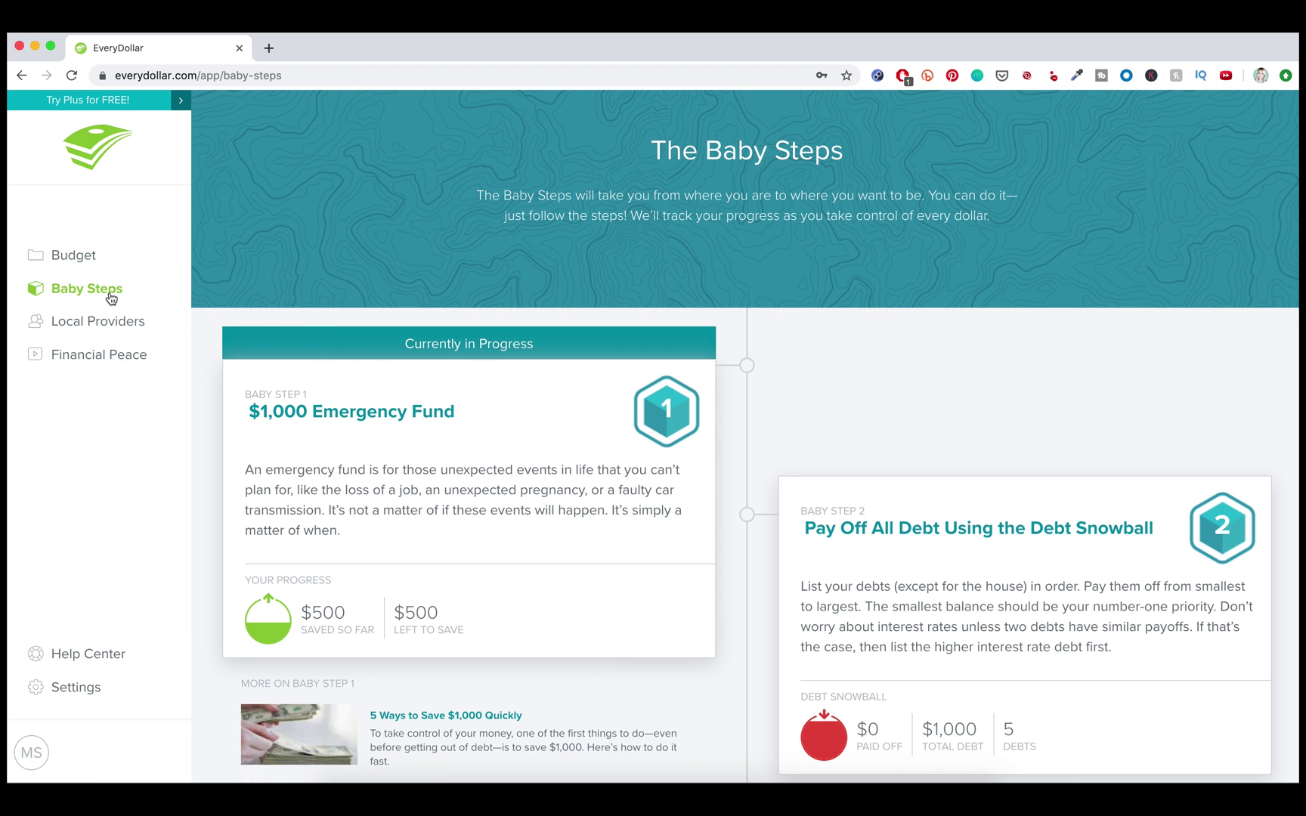
left_click(83, 257)
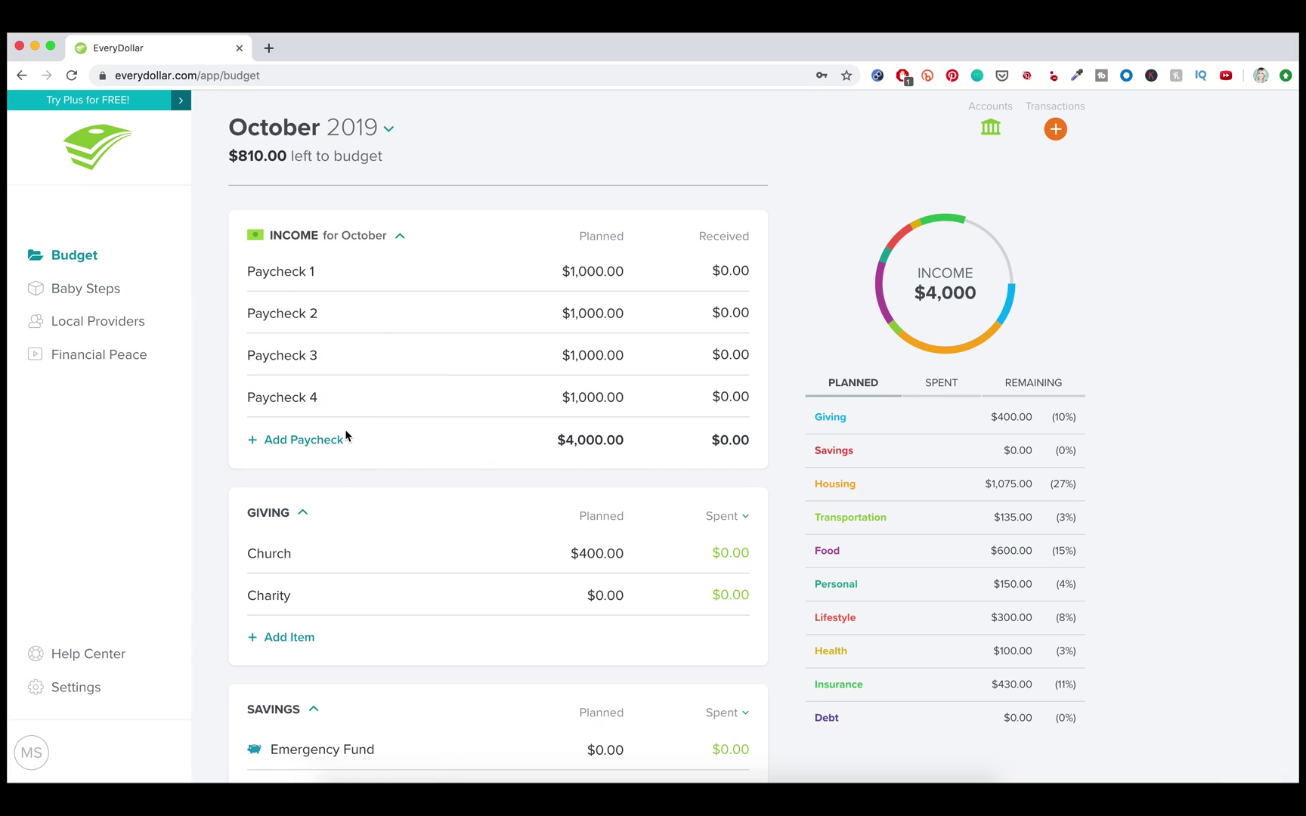
scroll(391, 563, "down", 3)
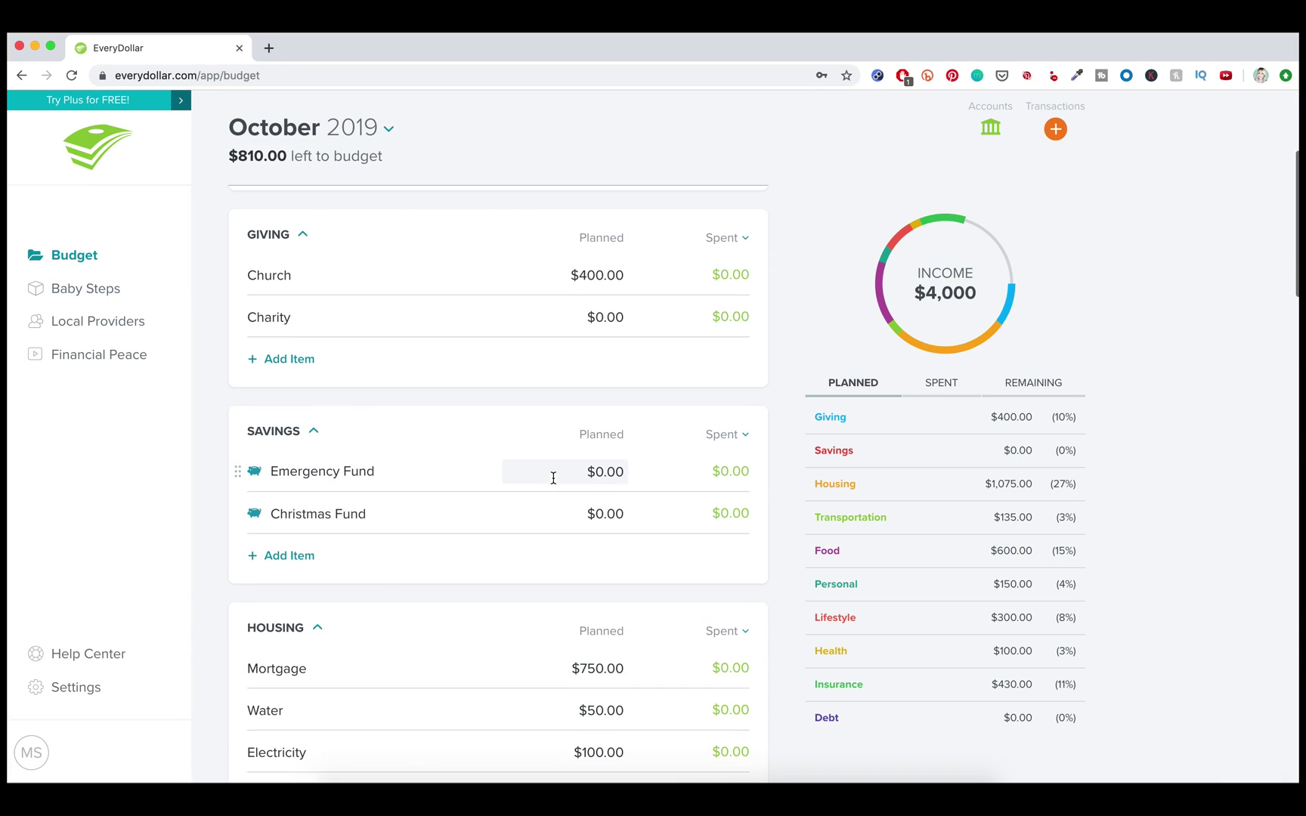
left_click(606, 473)
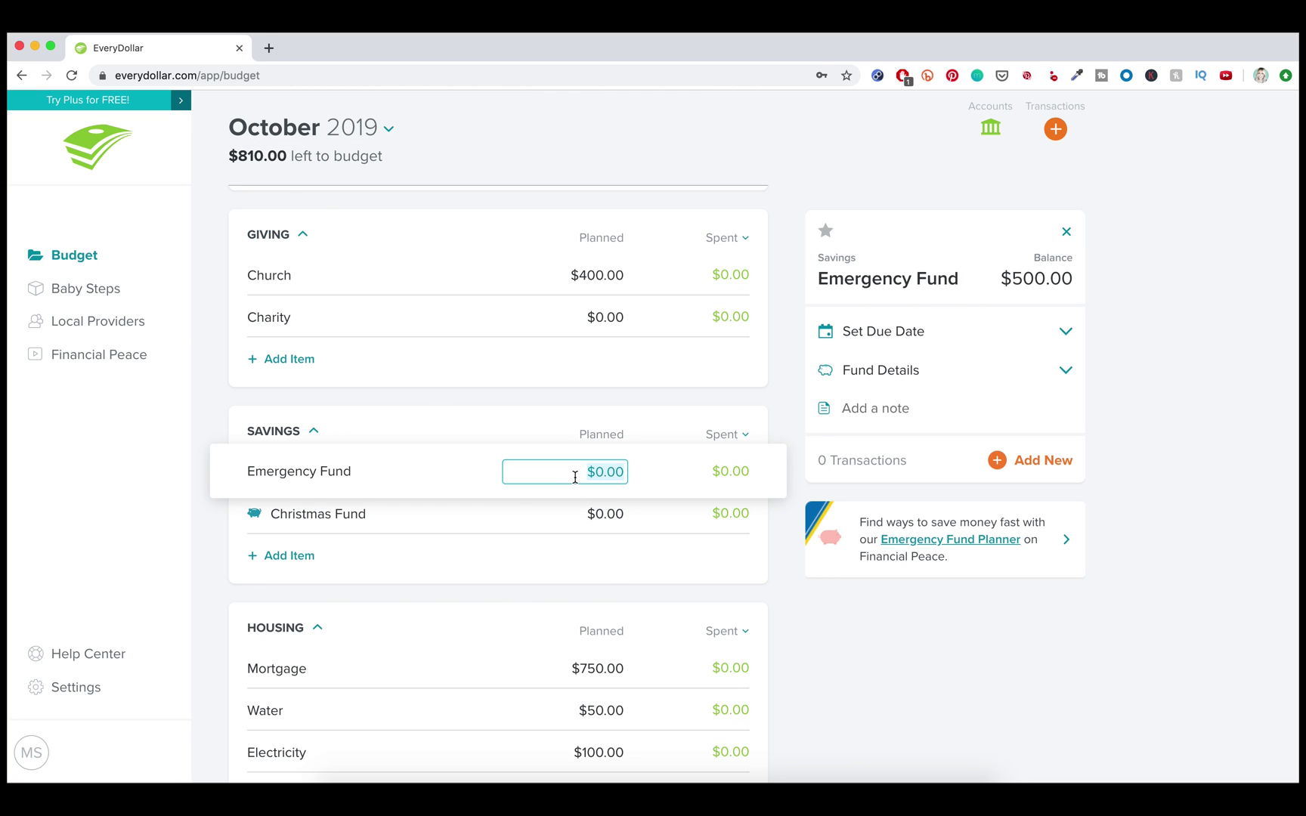
type("500")
key("Return")
left_click(549, 584)
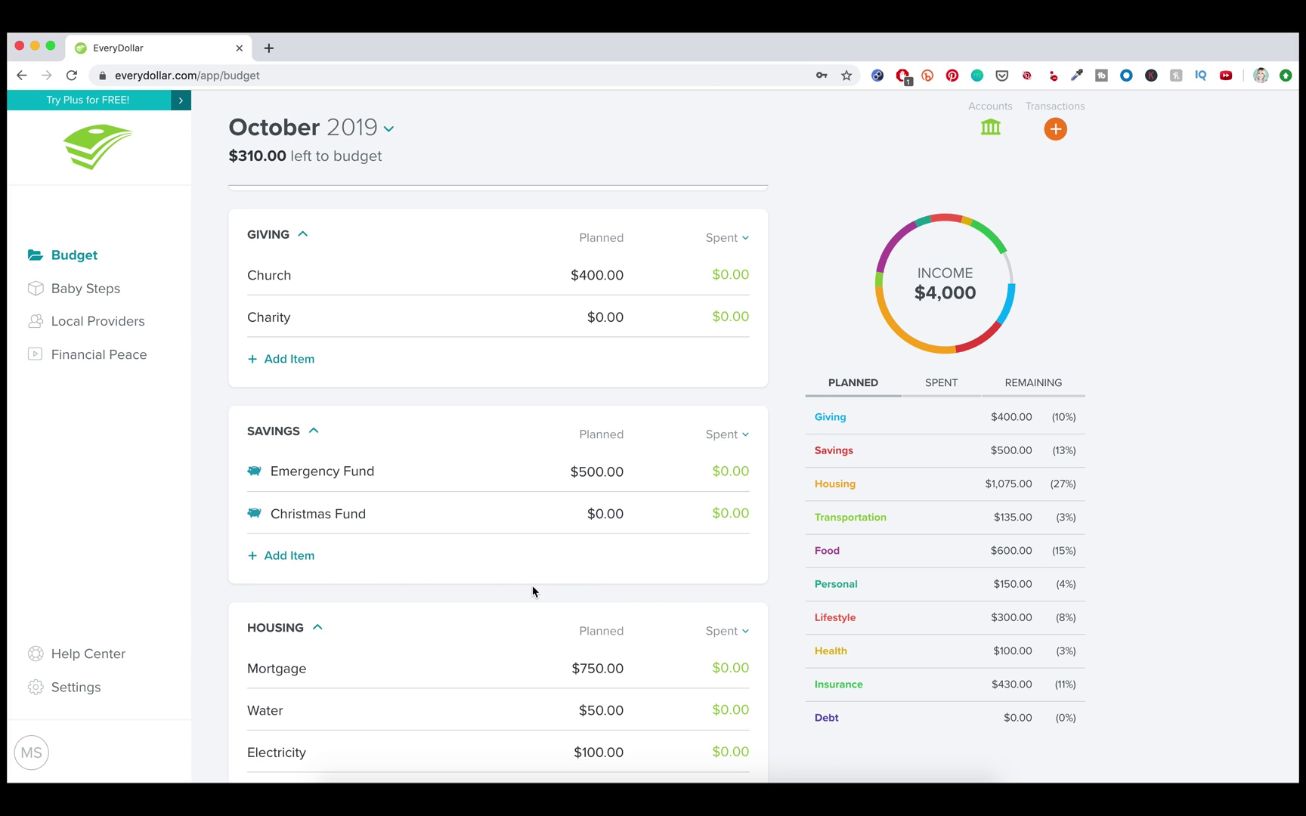
scroll(533, 592, "down", 20)
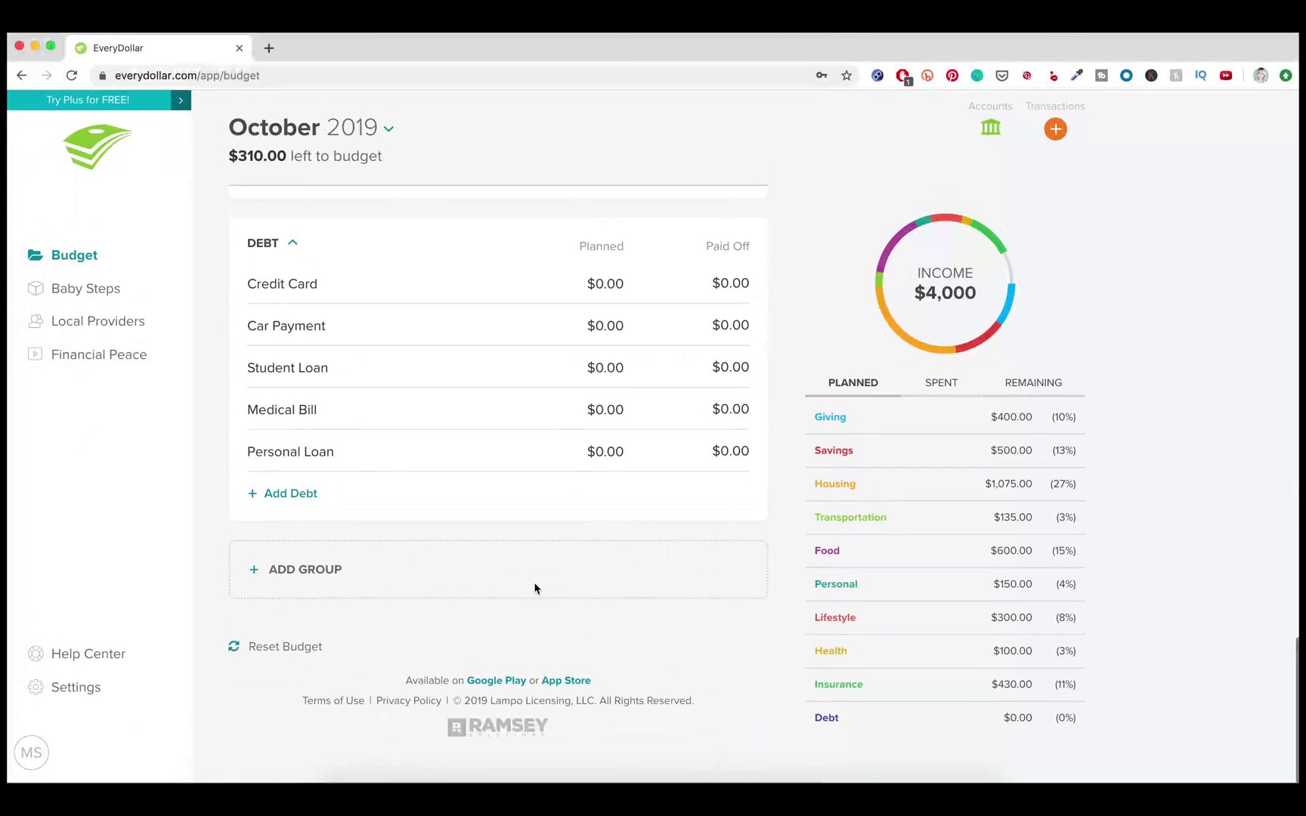
Plan the Credit Card payment at $310
left_click(610, 285)
type("310")
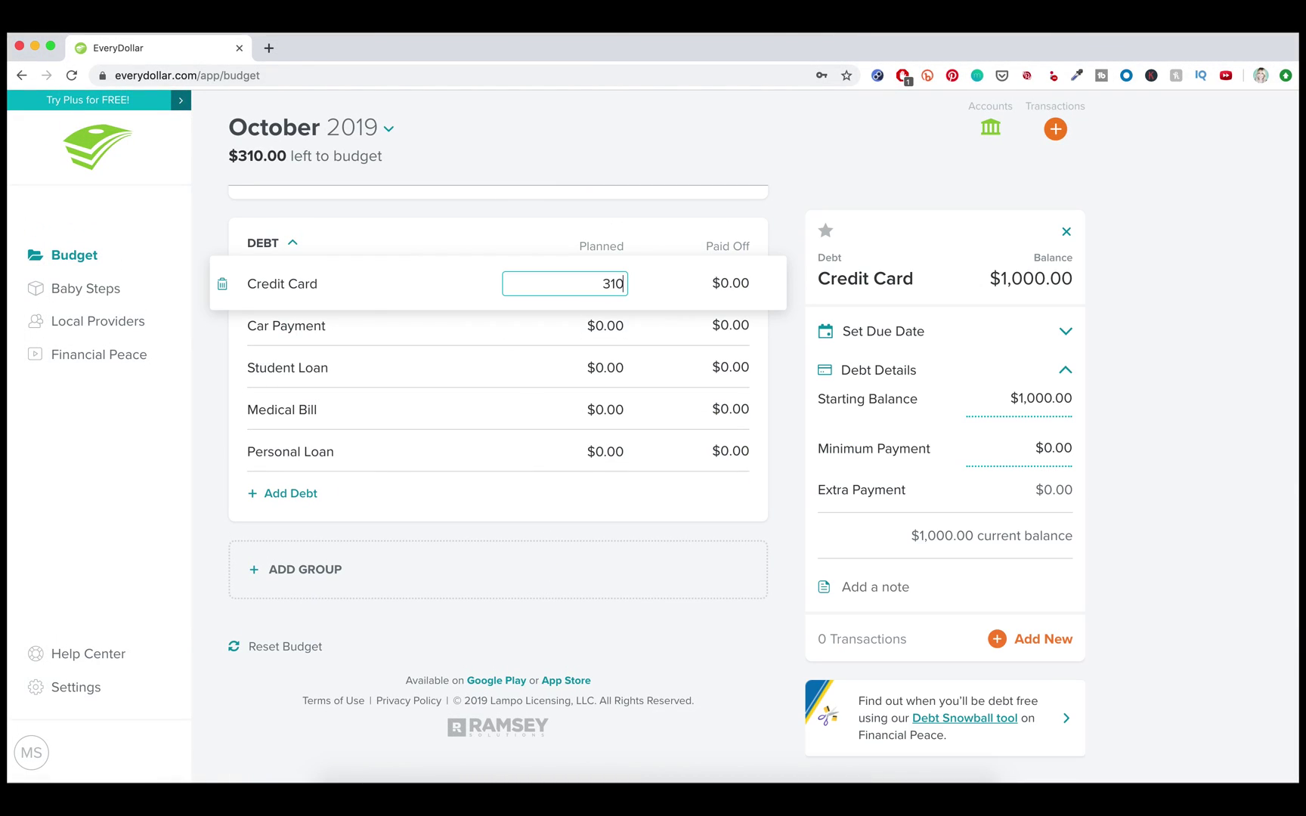
key("Tab")
left_click(528, 548)
Cut Hair/Cosmetics to $0 and set Groceries to $510
scroll(595, 539, "up", 5)
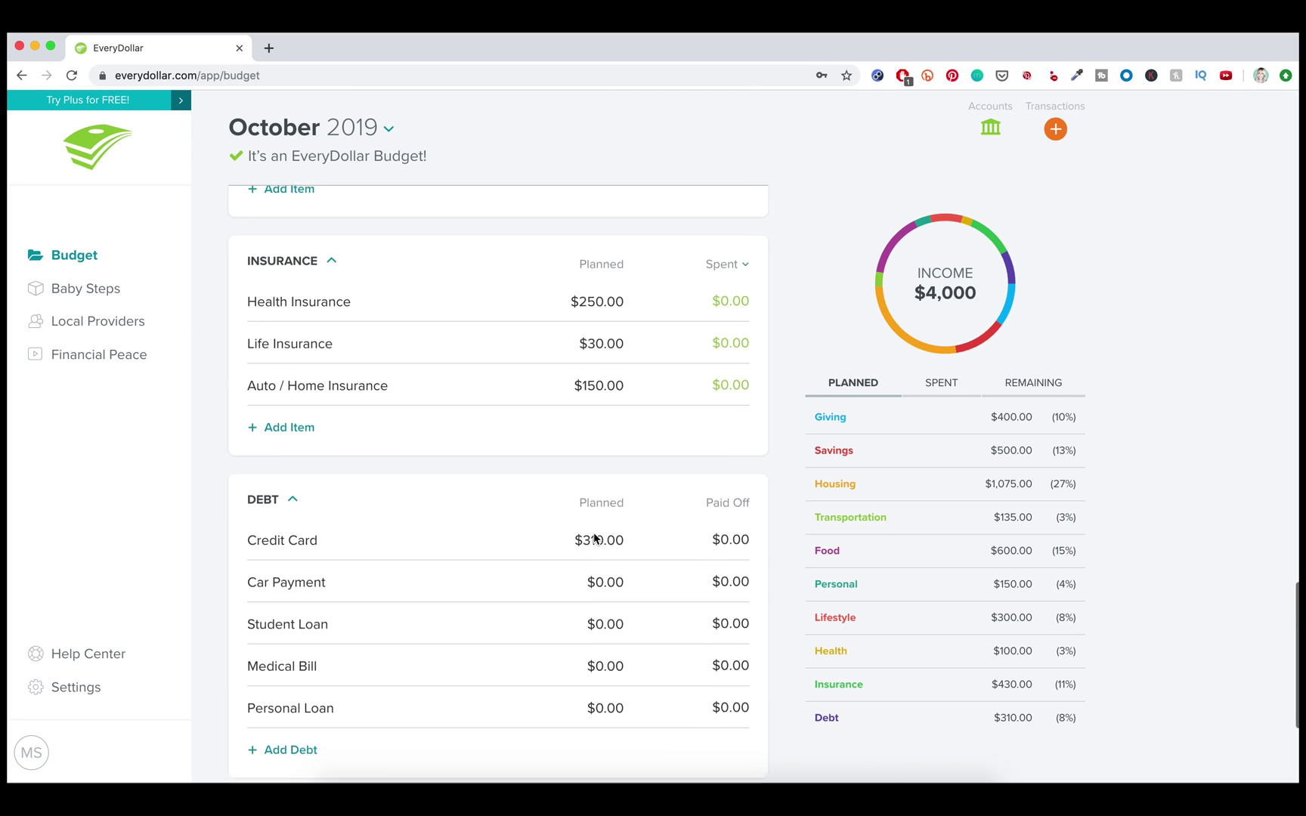
scroll(594, 538, "up", 3)
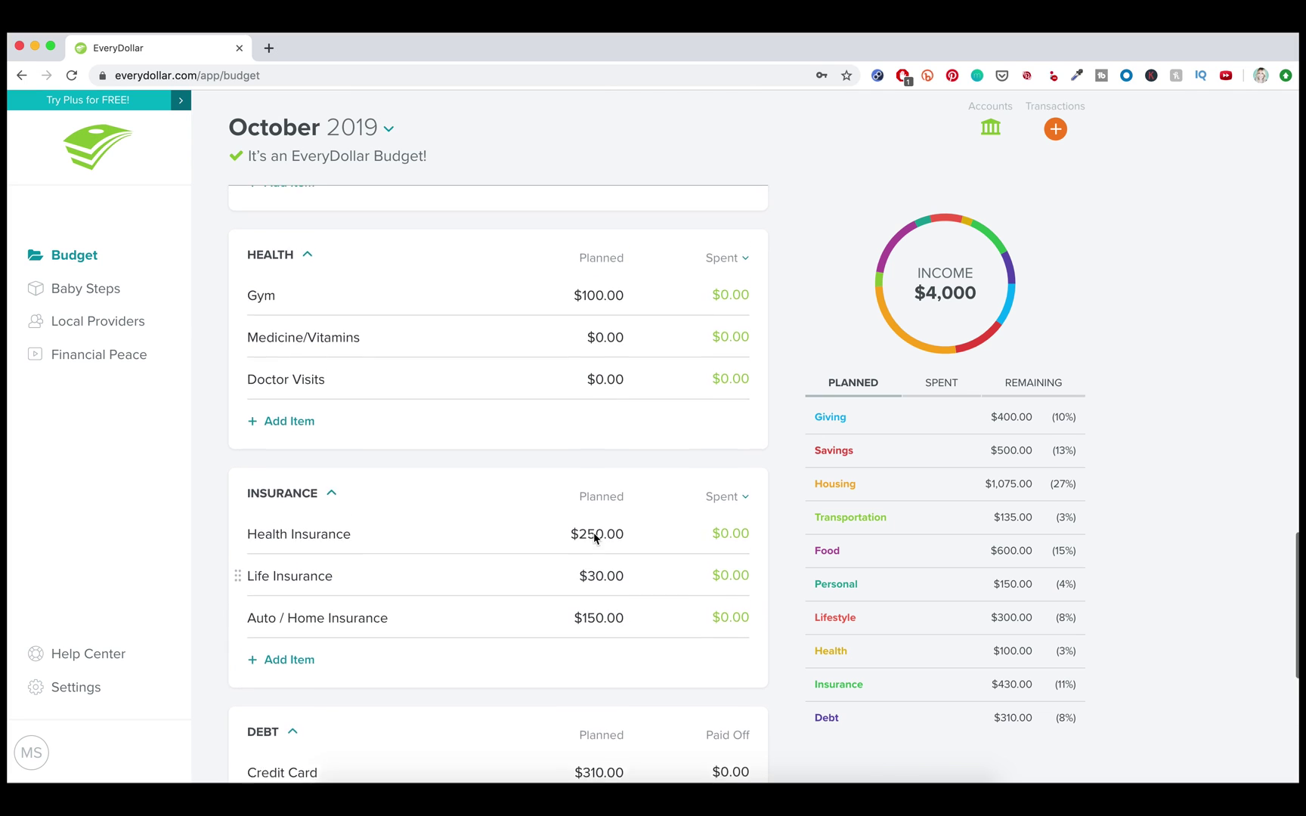
scroll(594, 538, "up", 5)
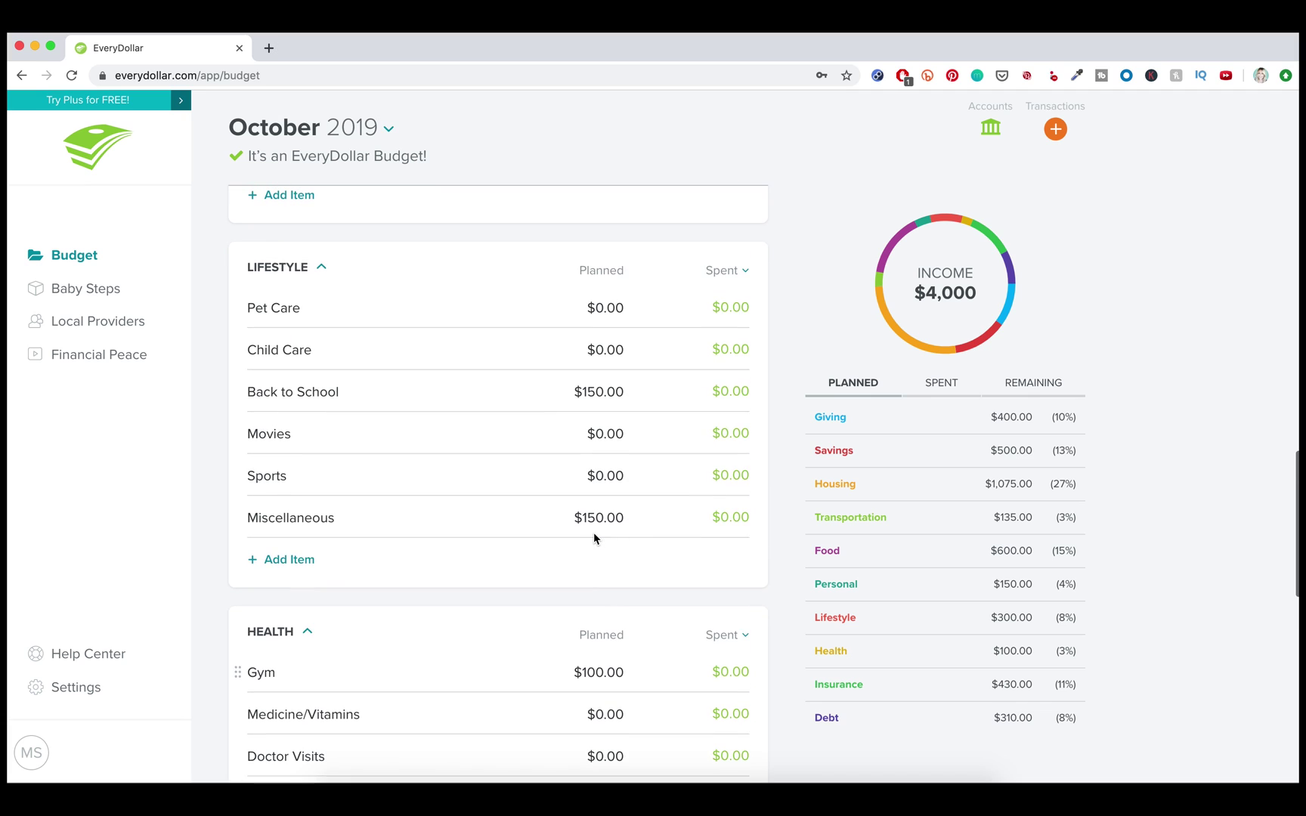
scroll(593, 533, "up", 2)
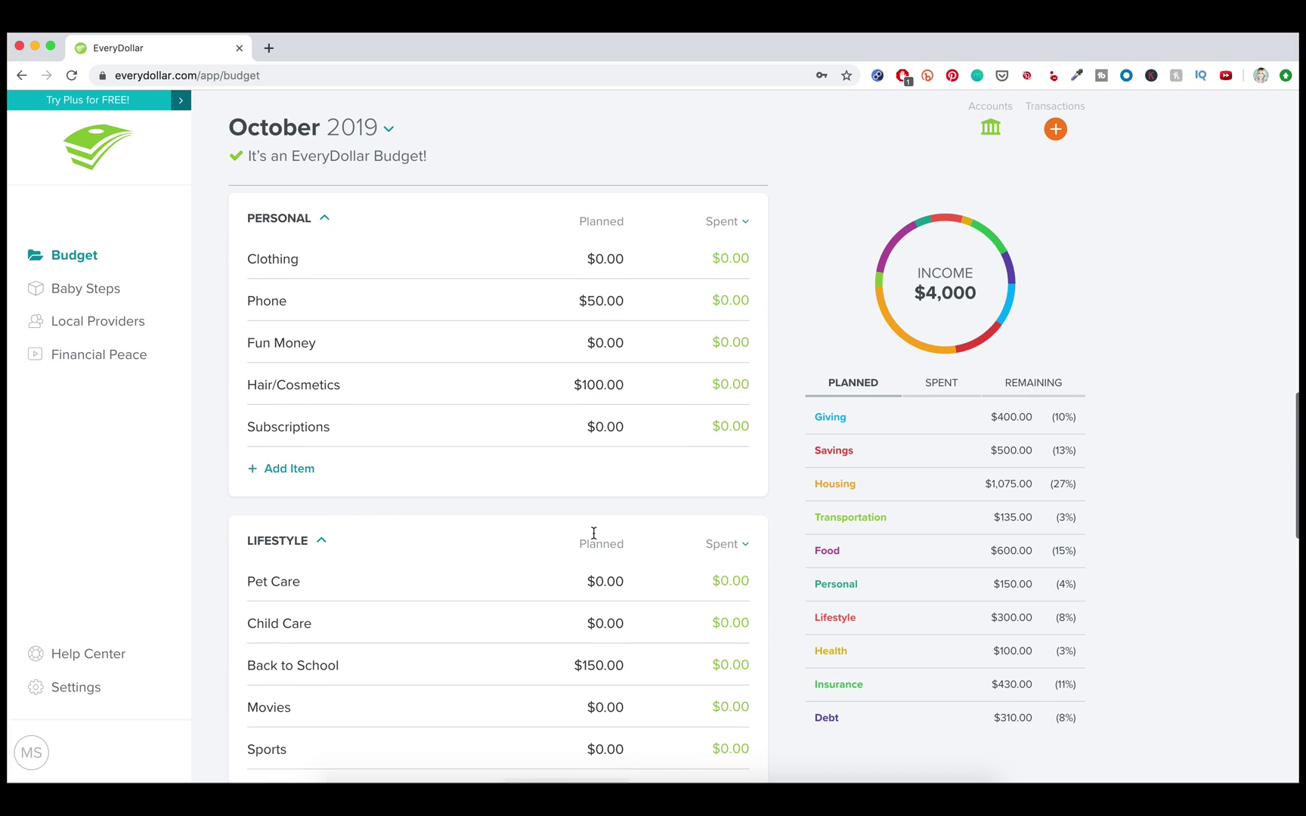
left_click(604, 387)
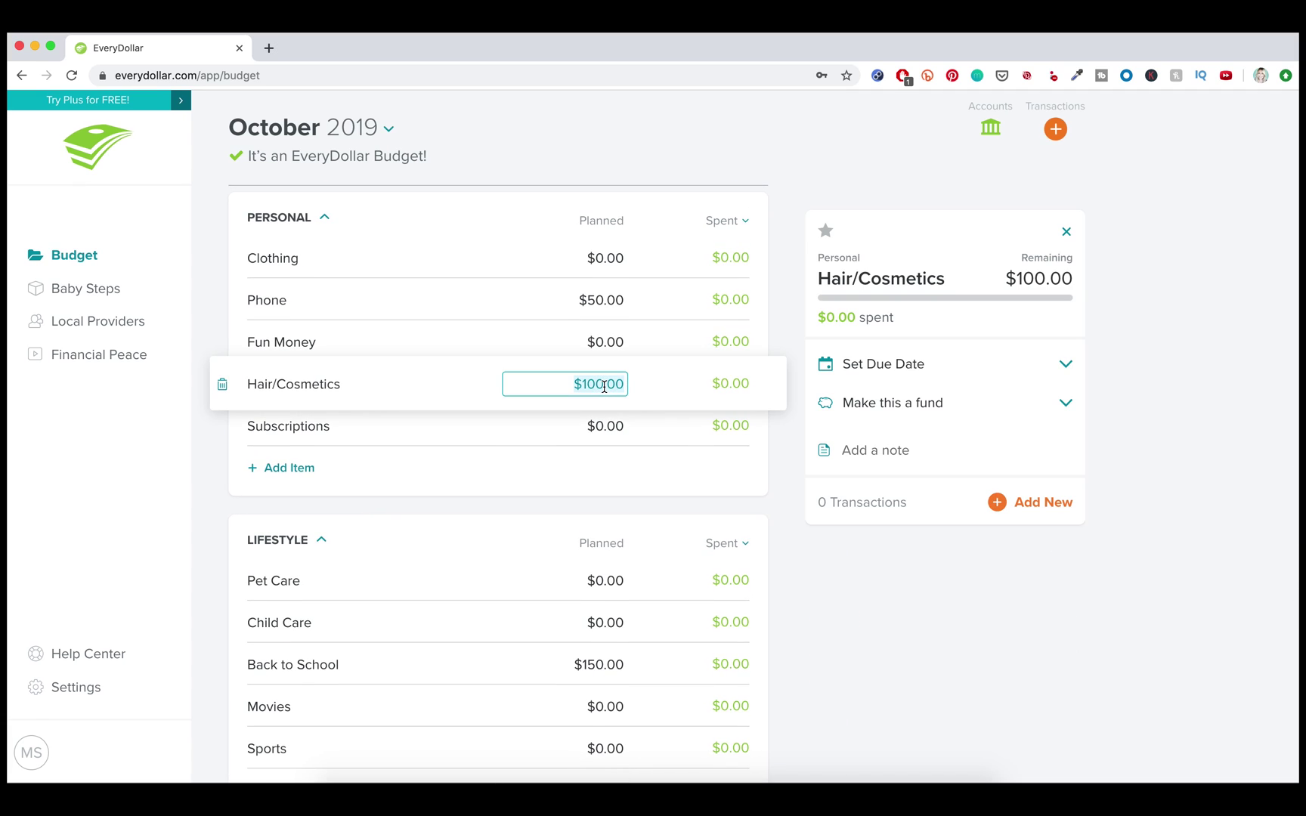
type("0")
key("Return")
scroll(606, 517, "up", 3)
scroll(606, 517, "up", 2)
left_click(597, 385)
type("510")
key("Delete")
key("Return")
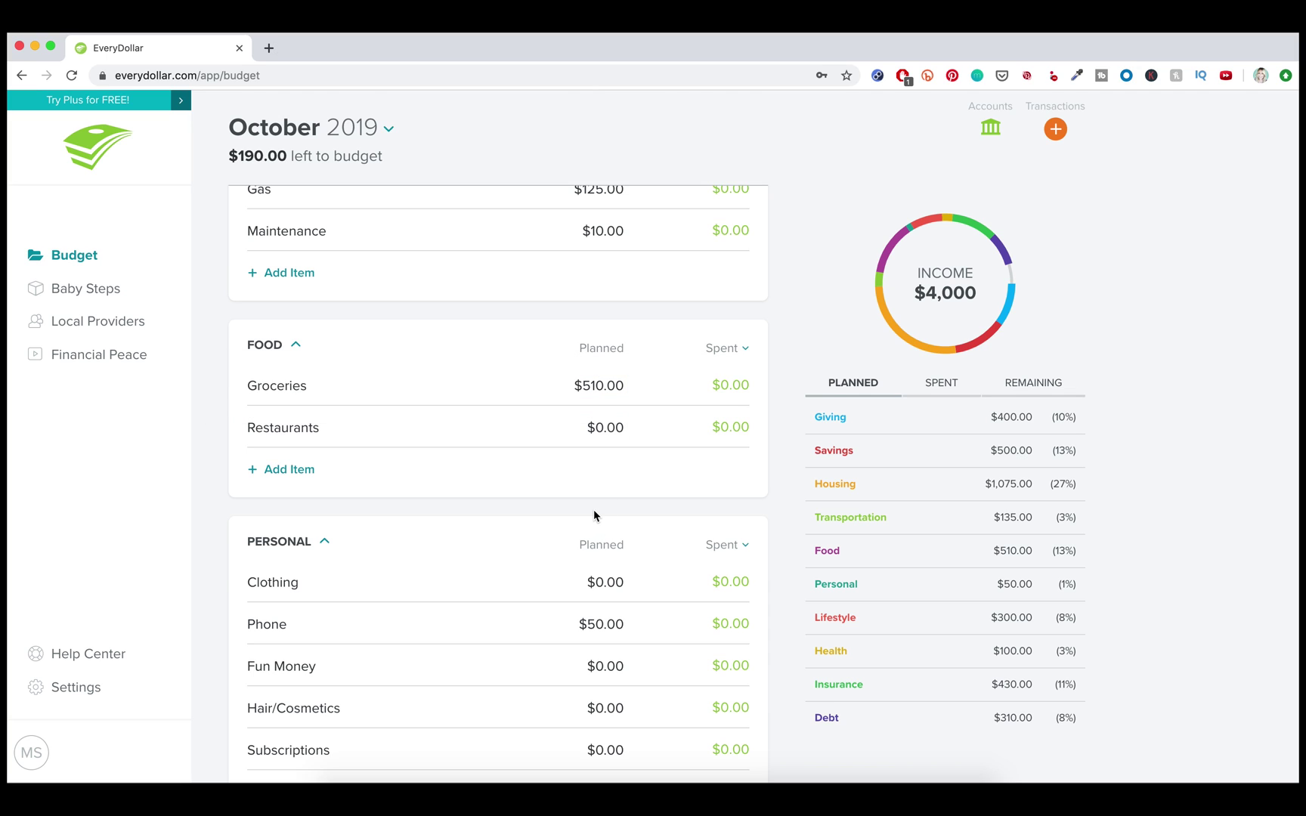
scroll(594, 517, "down", 15)
Raise the Credit Card planned payment to $500, zeroing the remaining budget
left_click(594, 286)
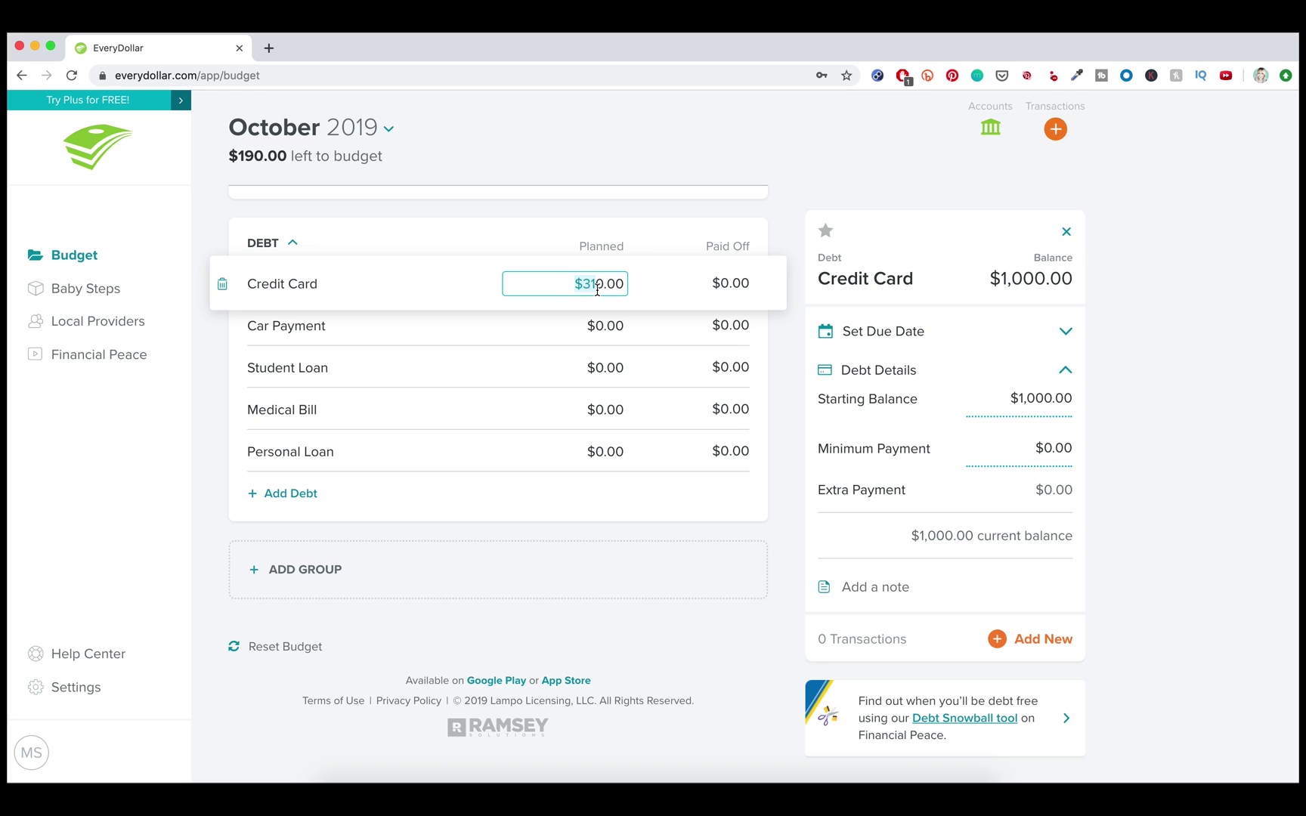
key("BackSpace")
type("500")
left_click(609, 531)
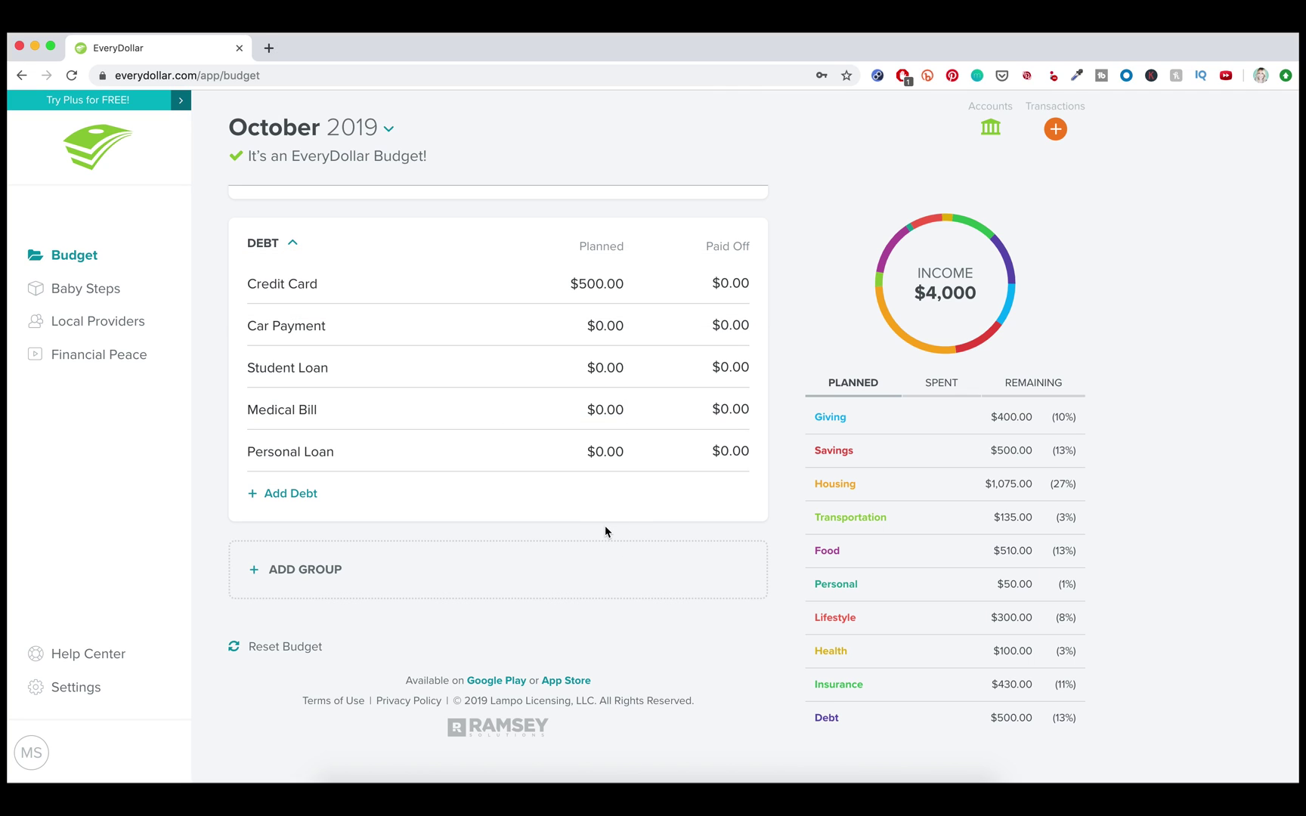
left_click(604, 284)
left_click(741, 534)
Create a new Untitled budget group below Debt and add a Label item to it
left_click(304, 570)
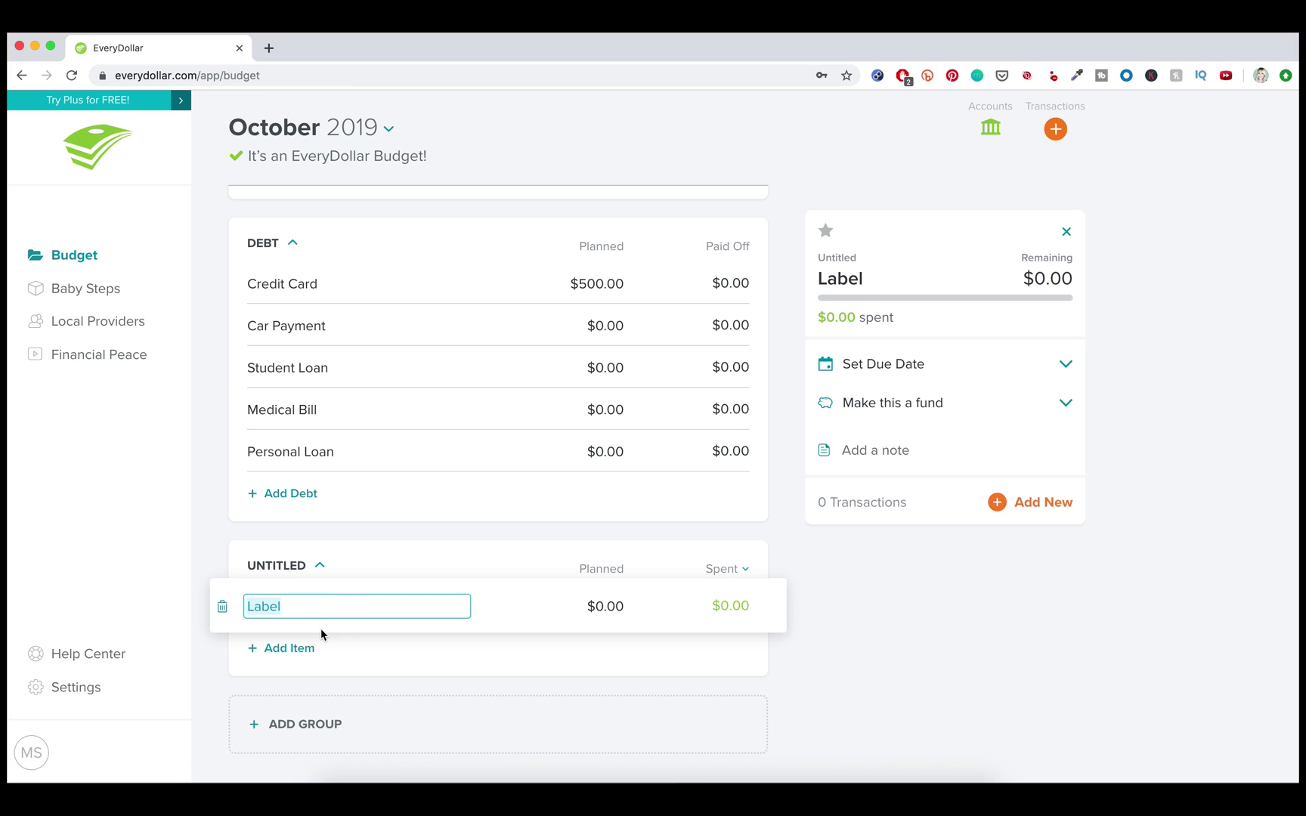
left_click(352, 684)
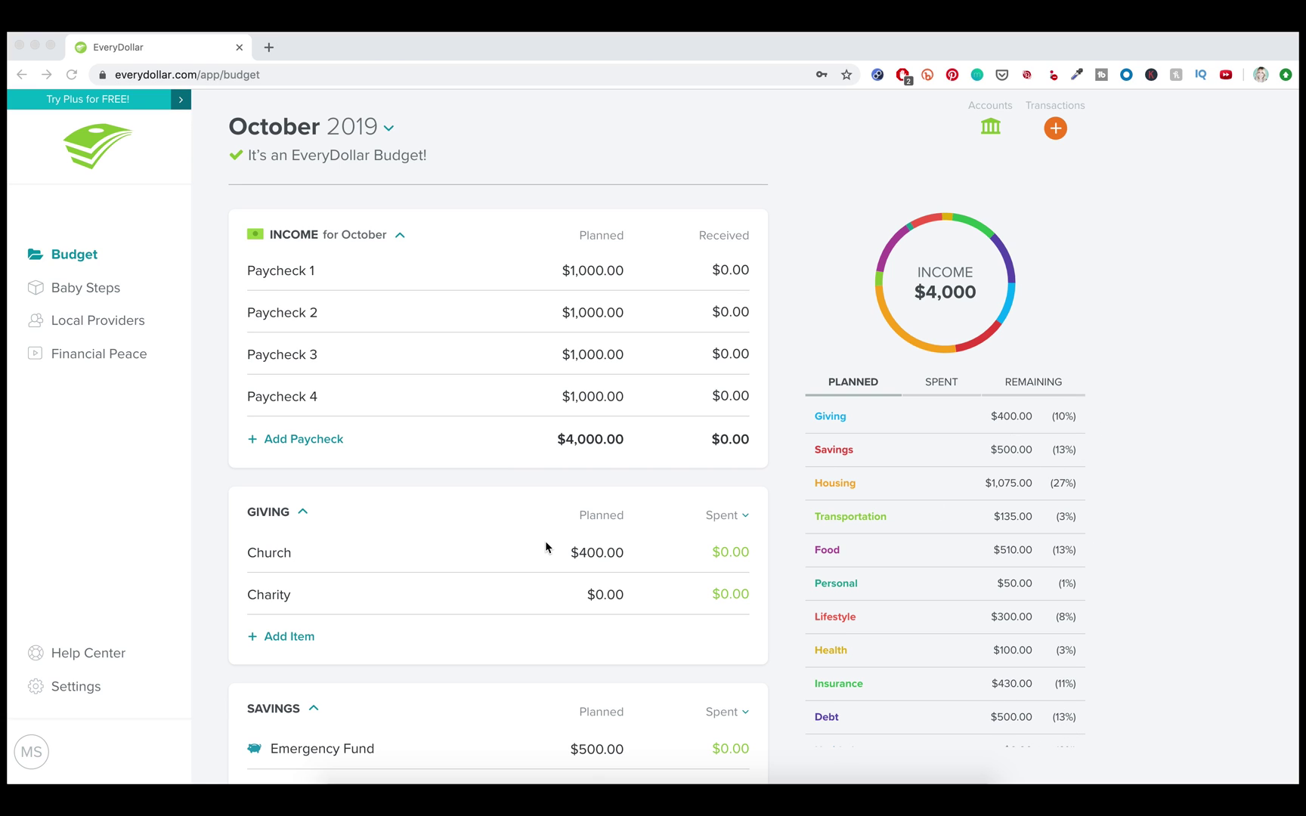
scroll(545, 541, "down", 7)
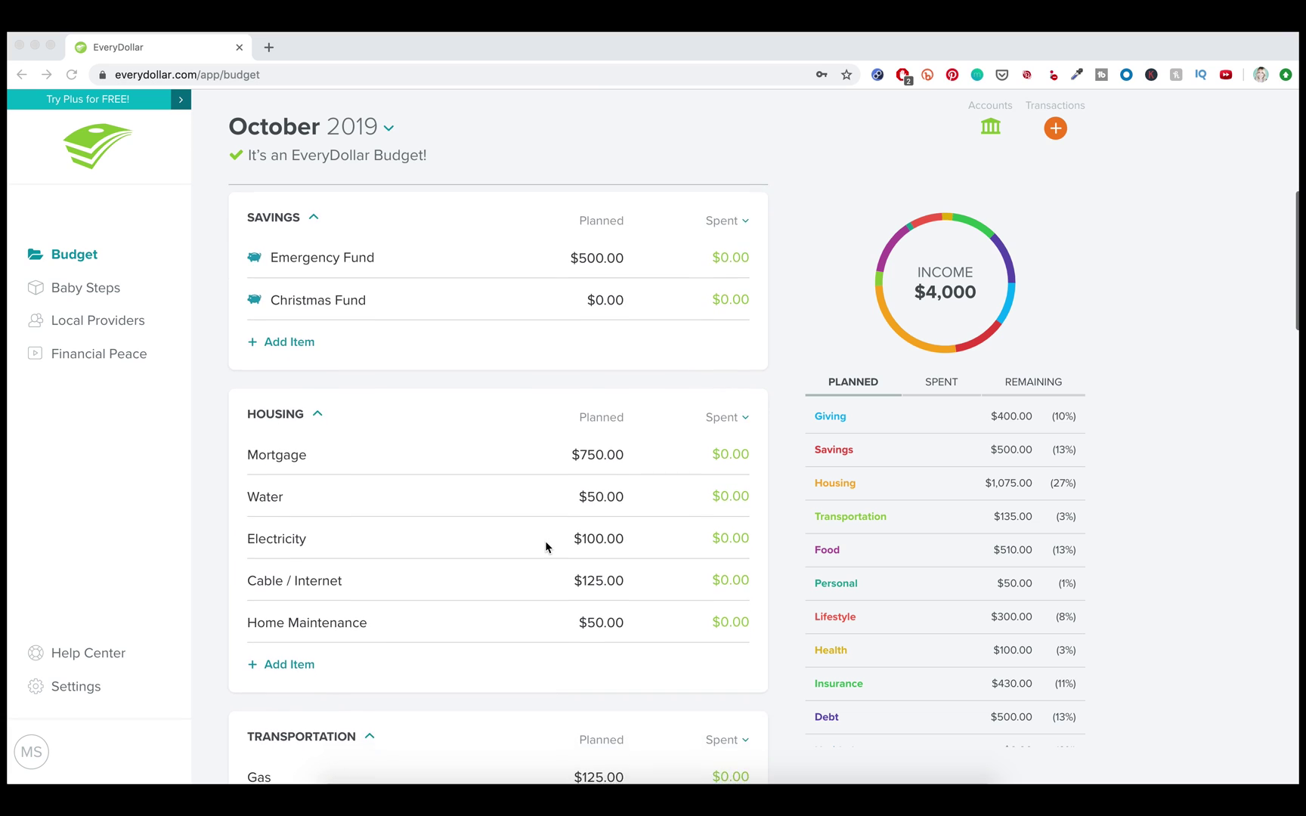
scroll(545, 542, "down", 6)
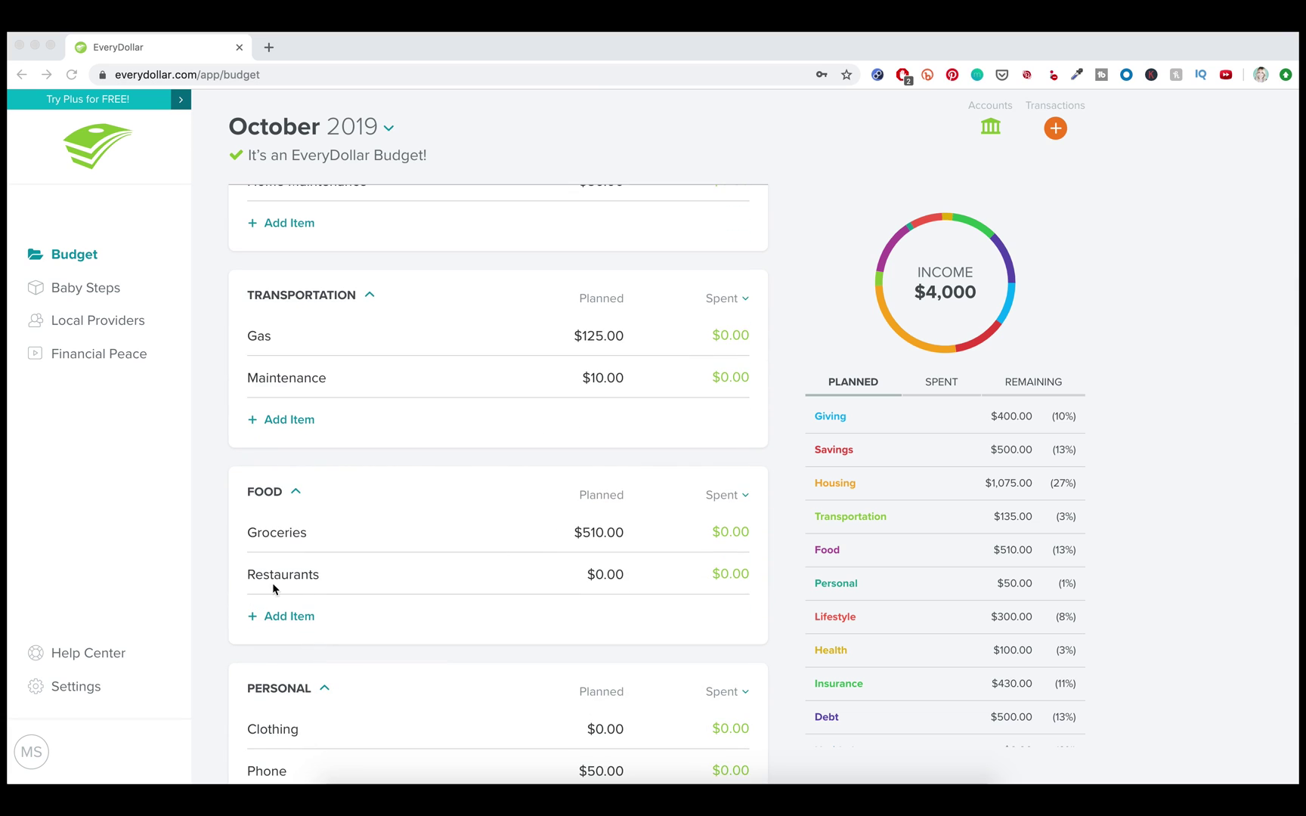
scroll(323, 609, "down", 5)
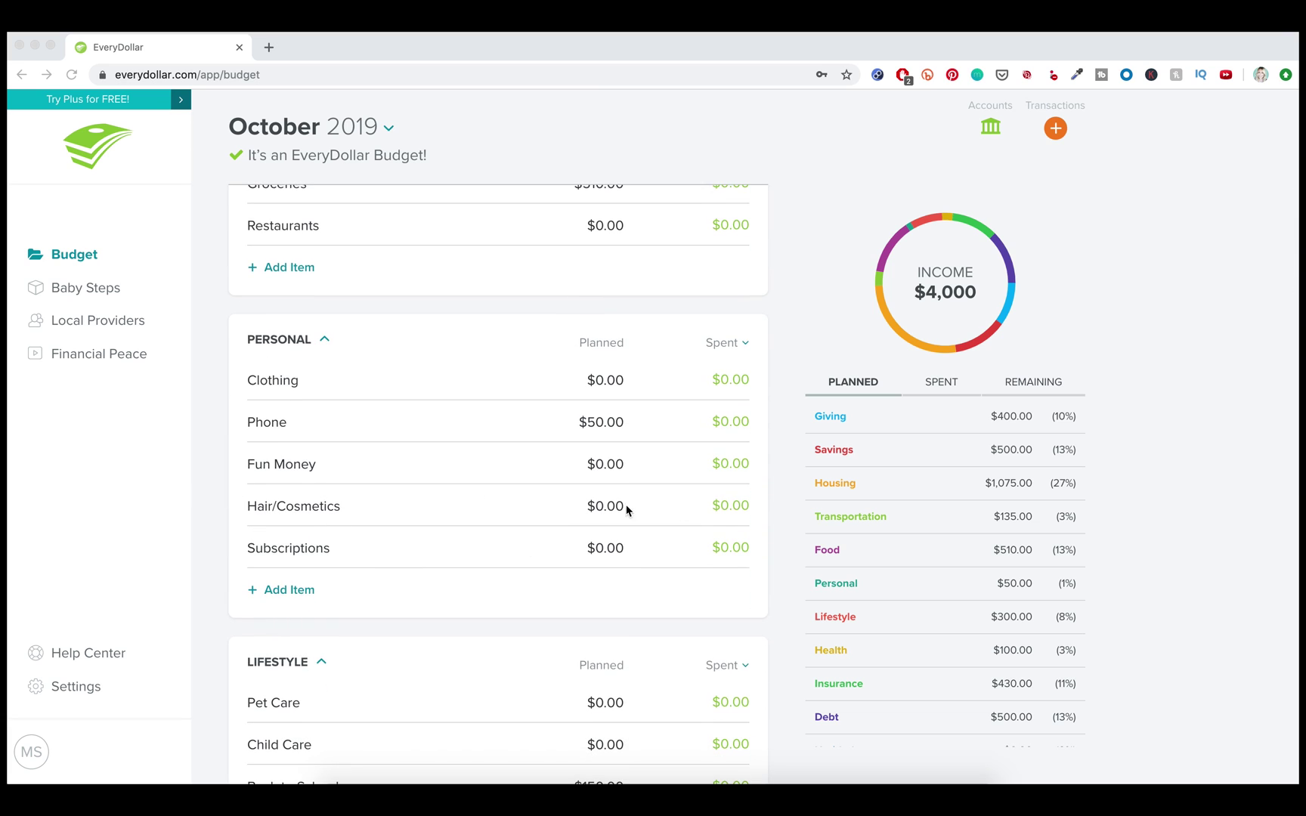
scroll(625, 510, "up", 15)
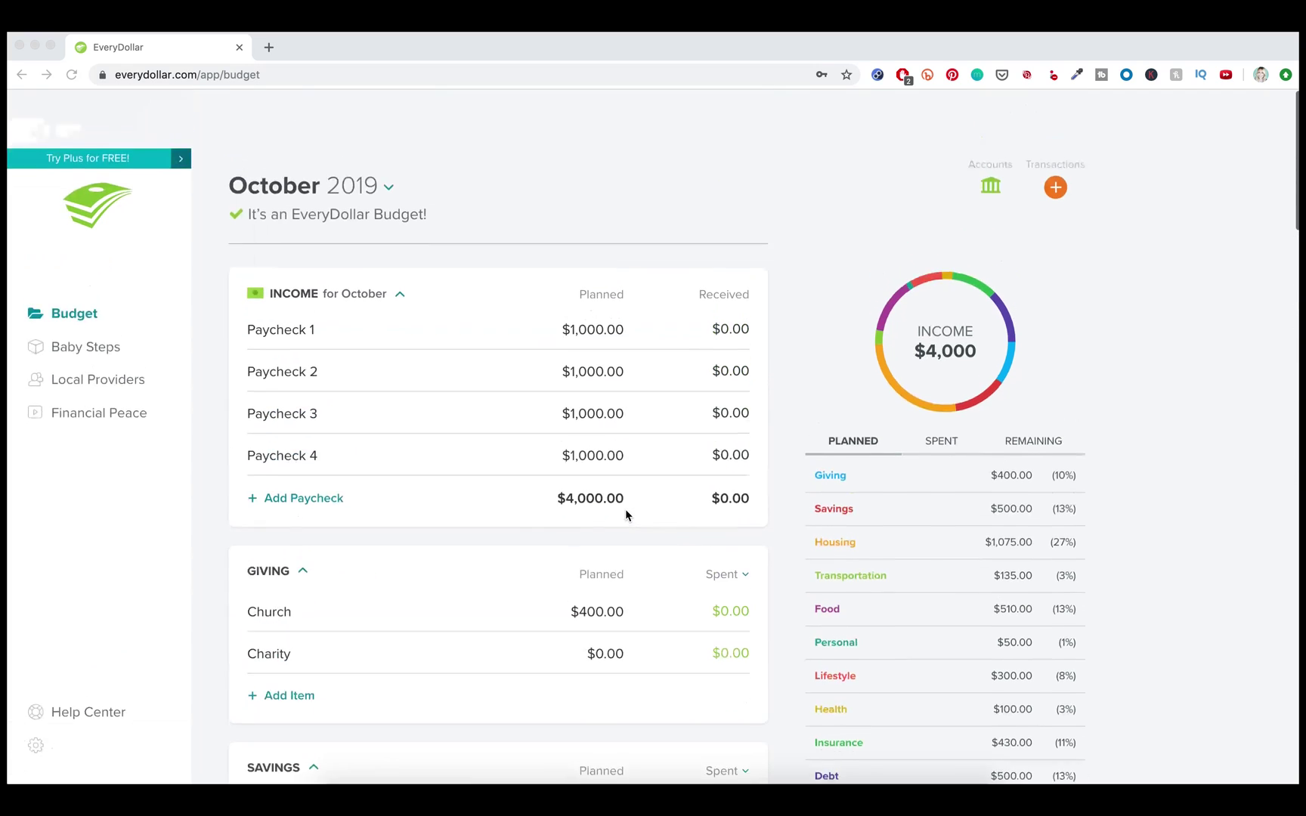
scroll(626, 510, "down", 1)
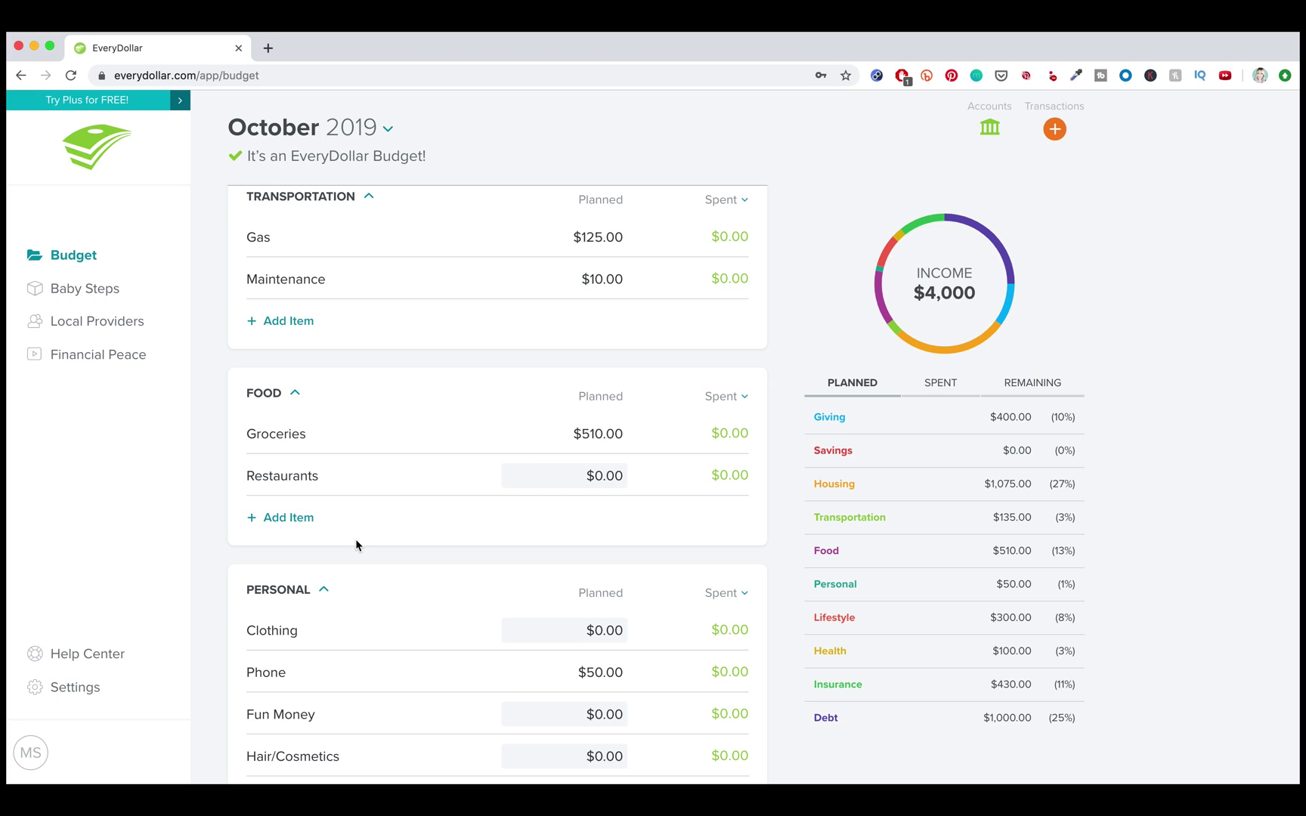
Star Groceries and Gas as favorites
left_click(292, 434)
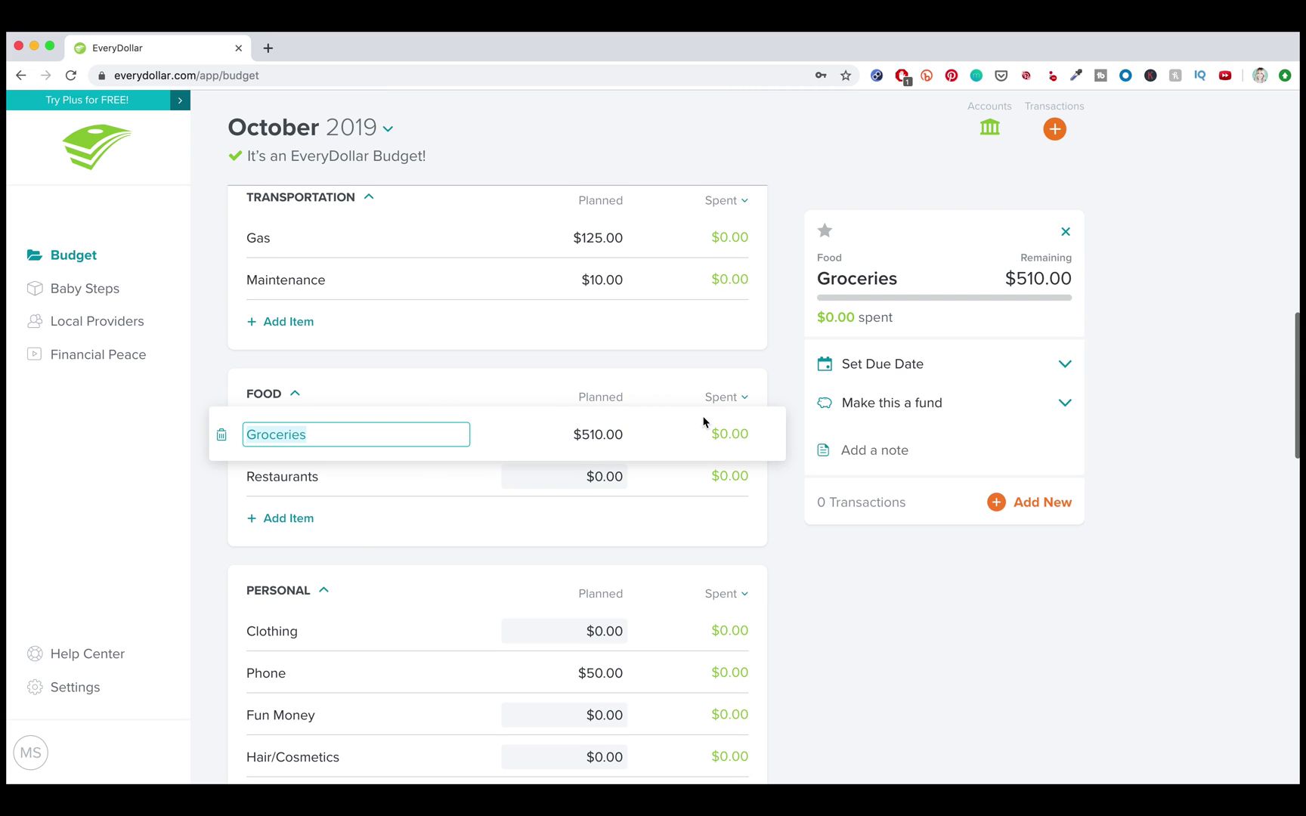
left_click(827, 234)
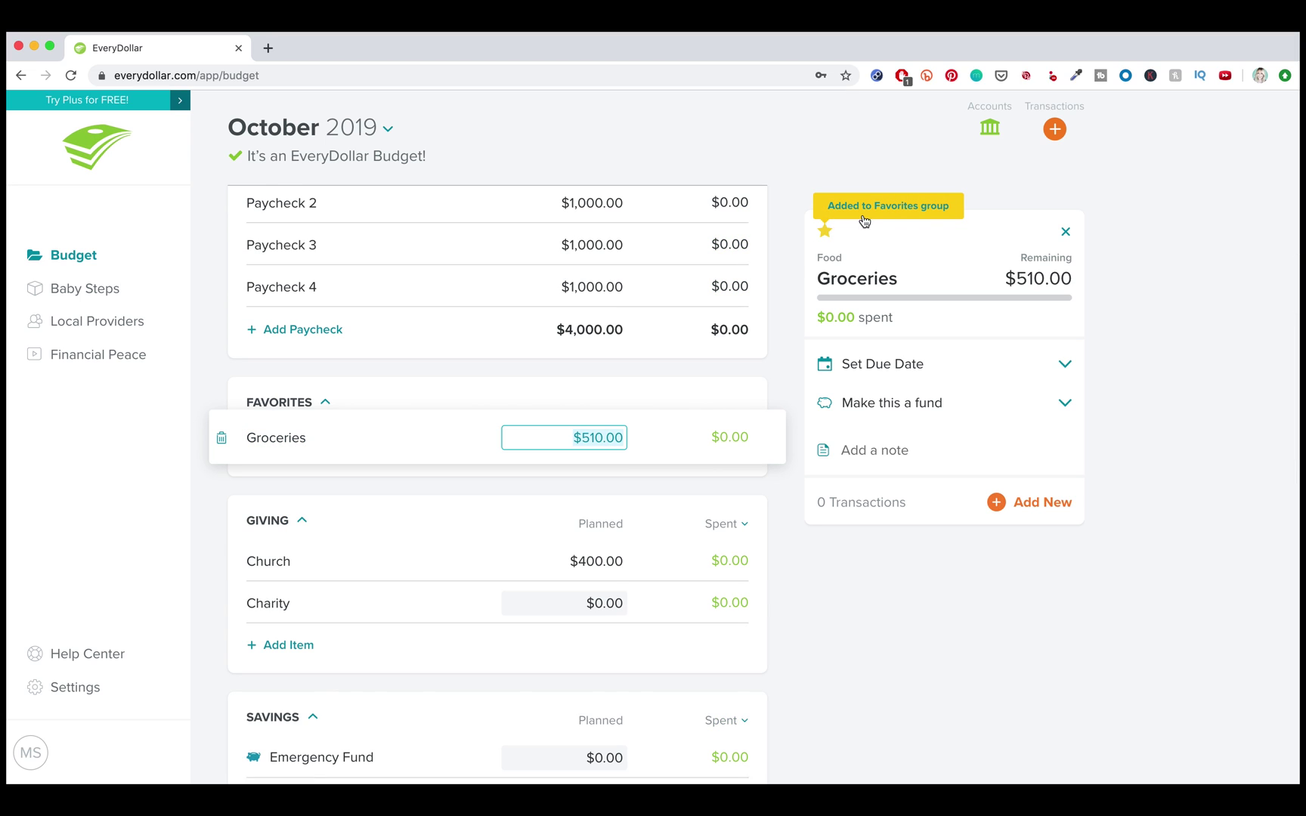
left_click(313, 491)
scroll(313, 497, "up", 3)
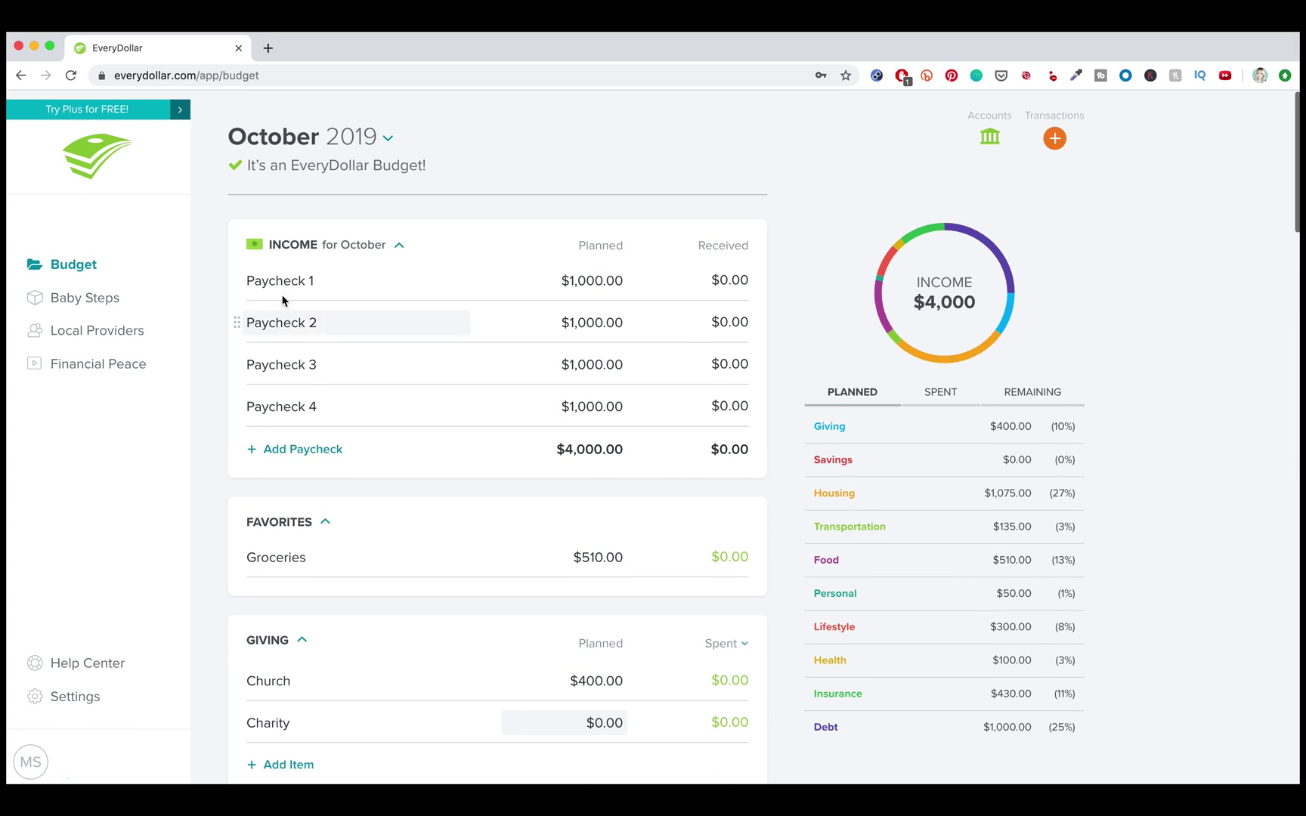
scroll(325, 545, "down", 4)
scroll(327, 546, "up", 4)
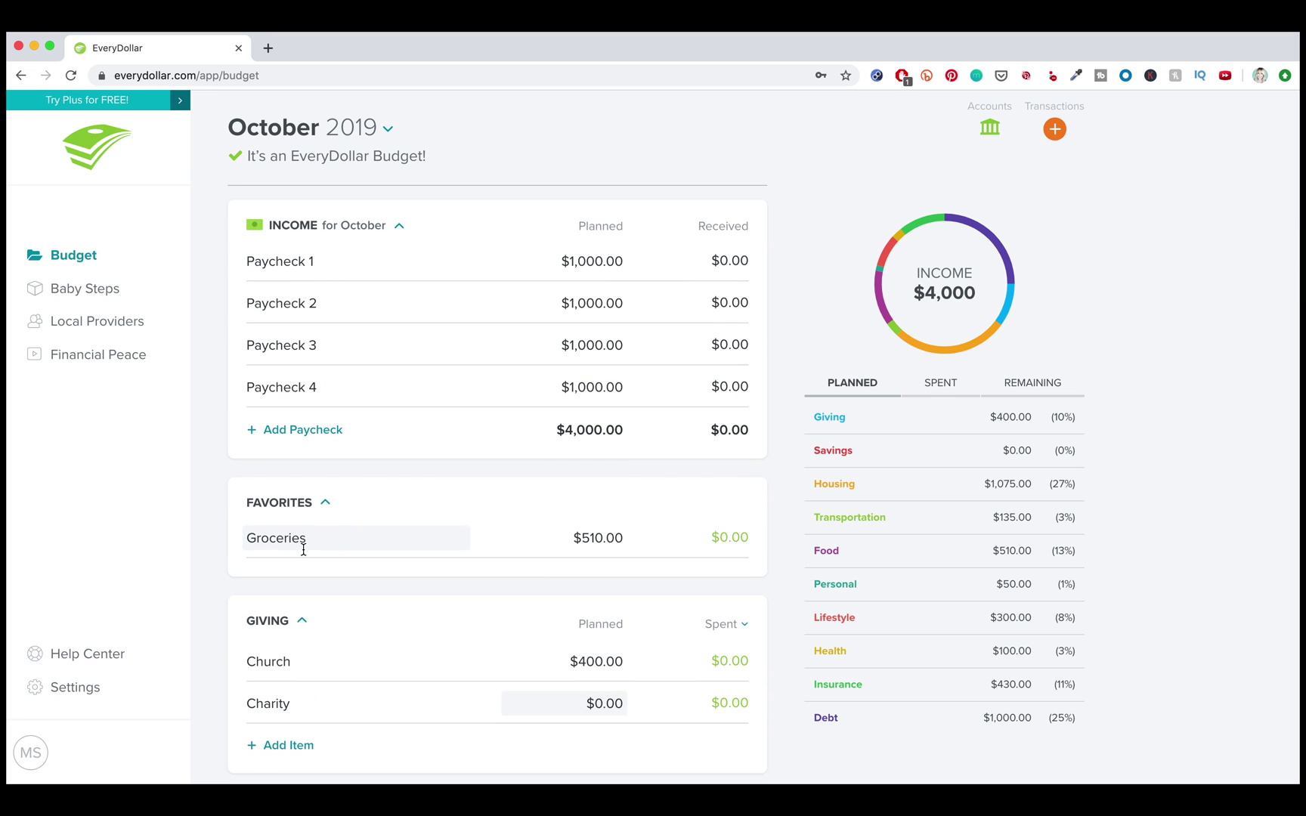
scroll(312, 574, "down", 8)
scroll(310, 576, "down", 1)
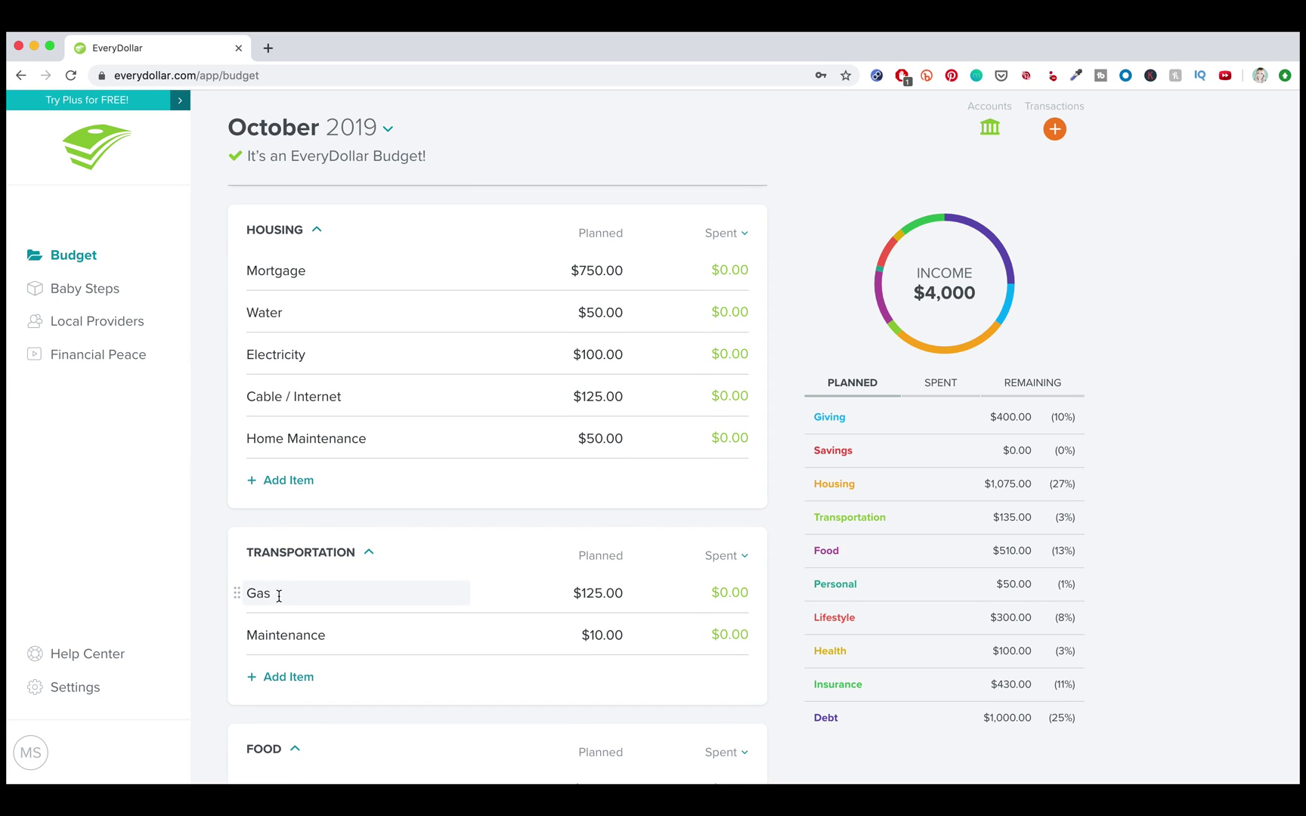
scroll(312, 592, "down", 2)
scroll(302, 546, "up", 1)
left_click(302, 545)
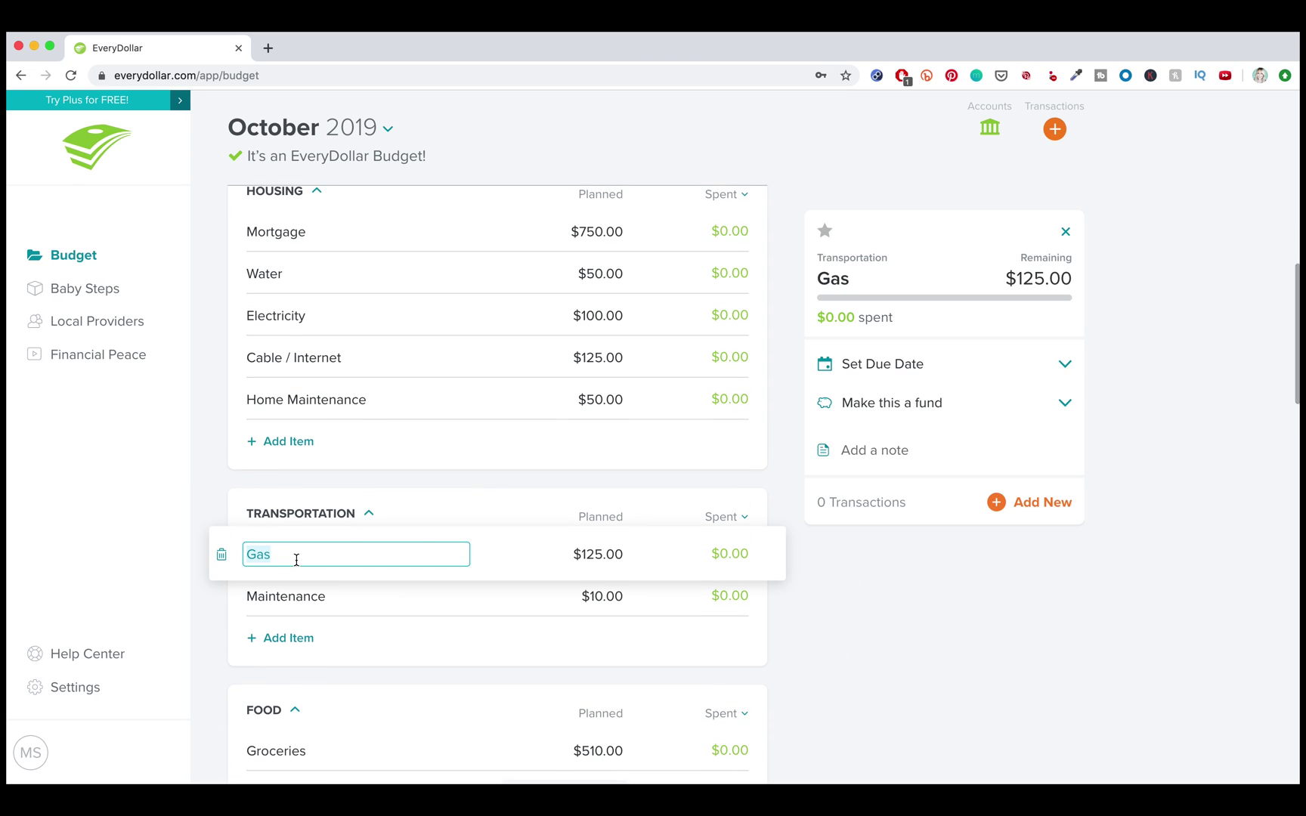
left_click(825, 229)
scroll(431, 626, "up", 2)
left_click(262, 606)
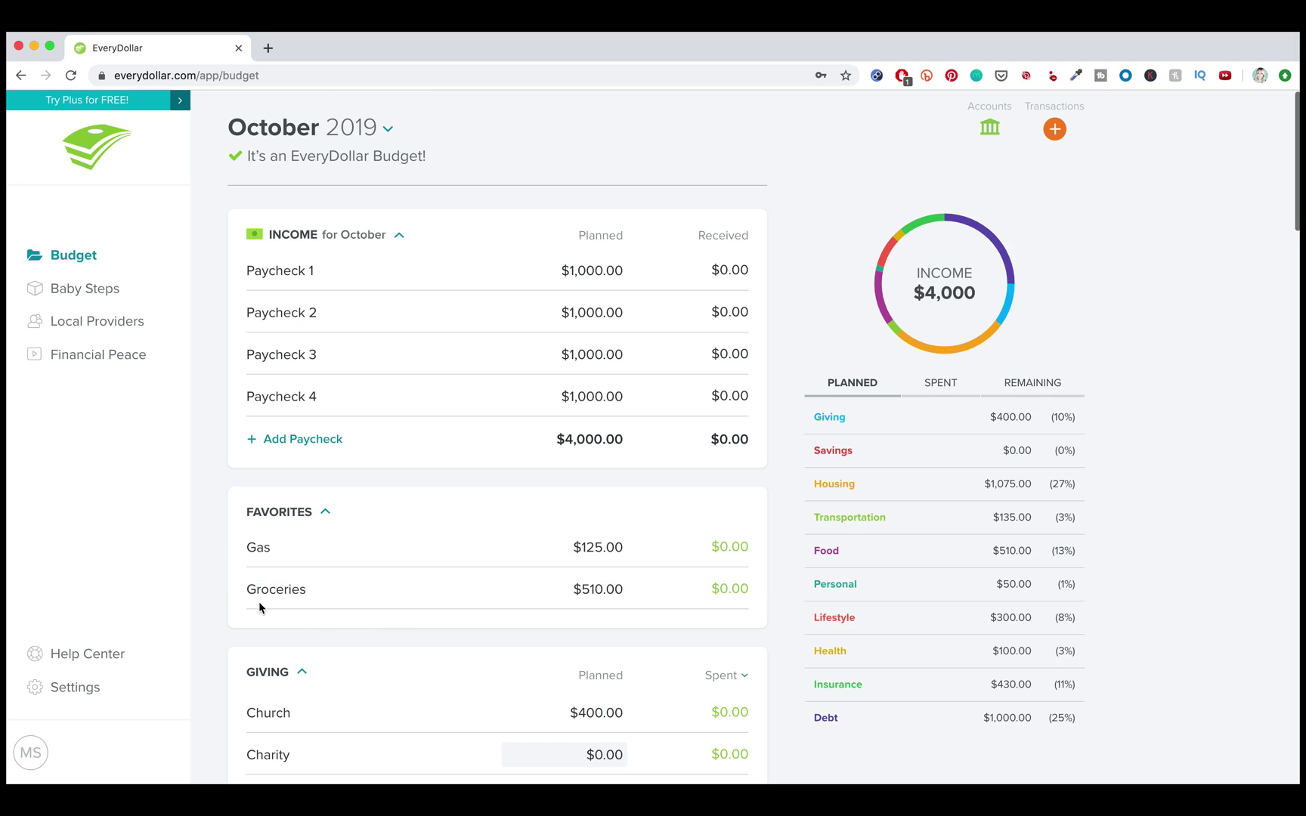
Star Miscellaneous as a favorite too
scroll(337, 639, "down", 10)
scroll(337, 639, "down", 10)
left_click(349, 665)
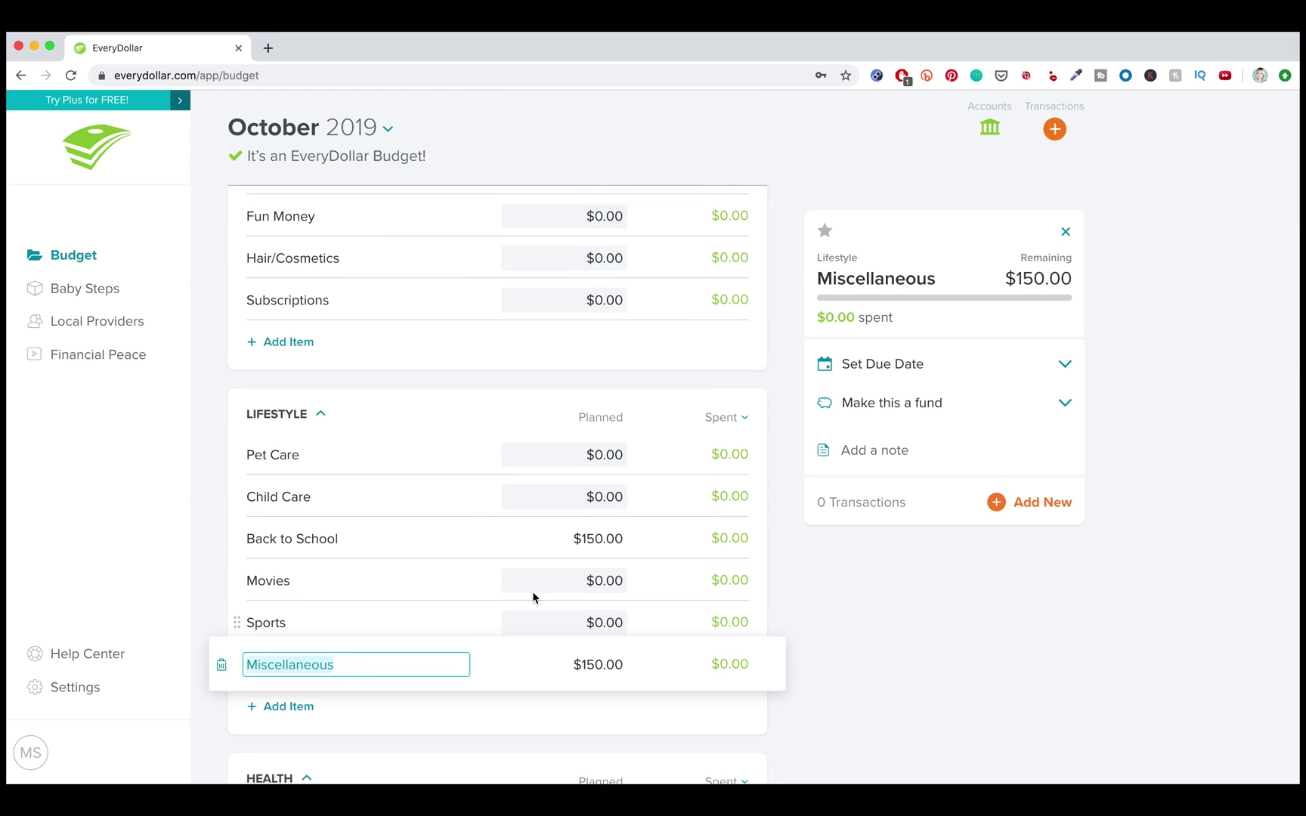
left_click(825, 238)
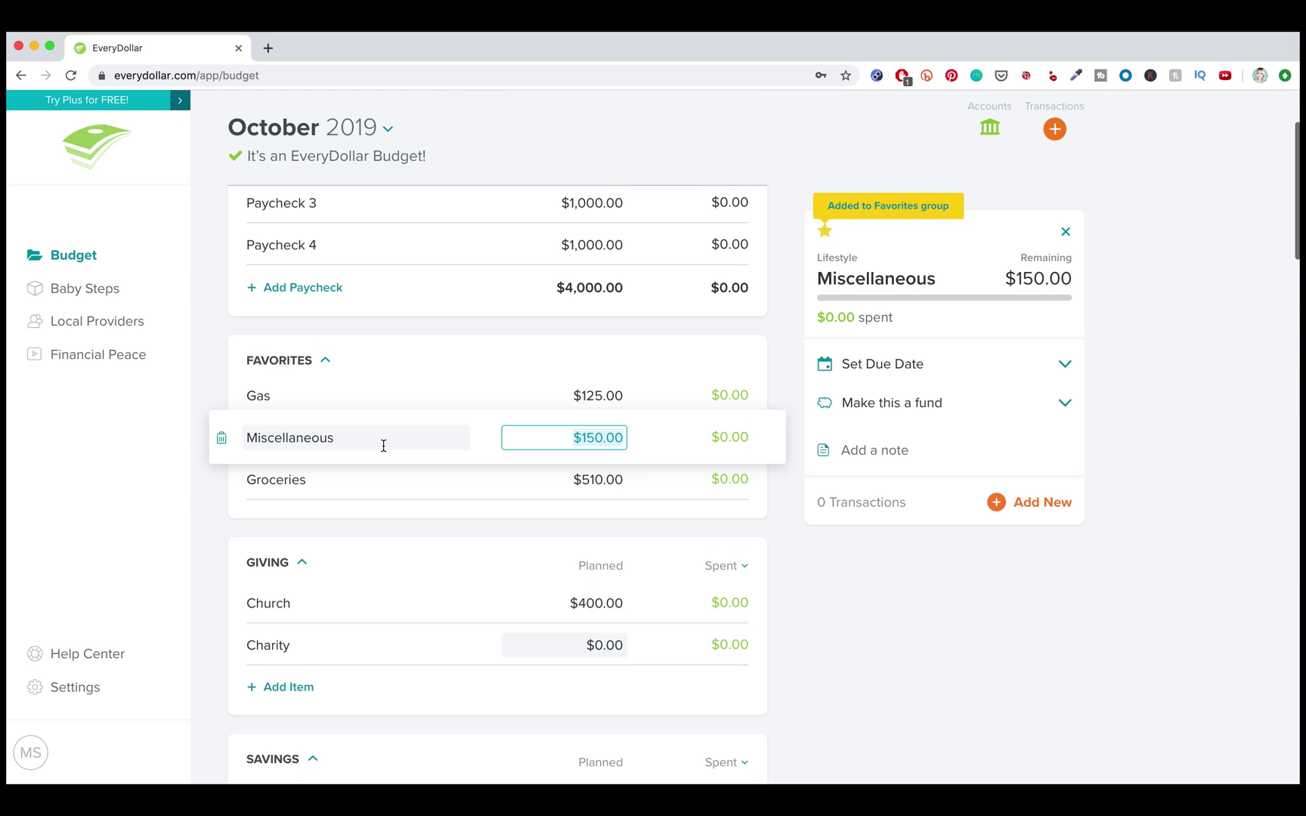
left_click(388, 542)
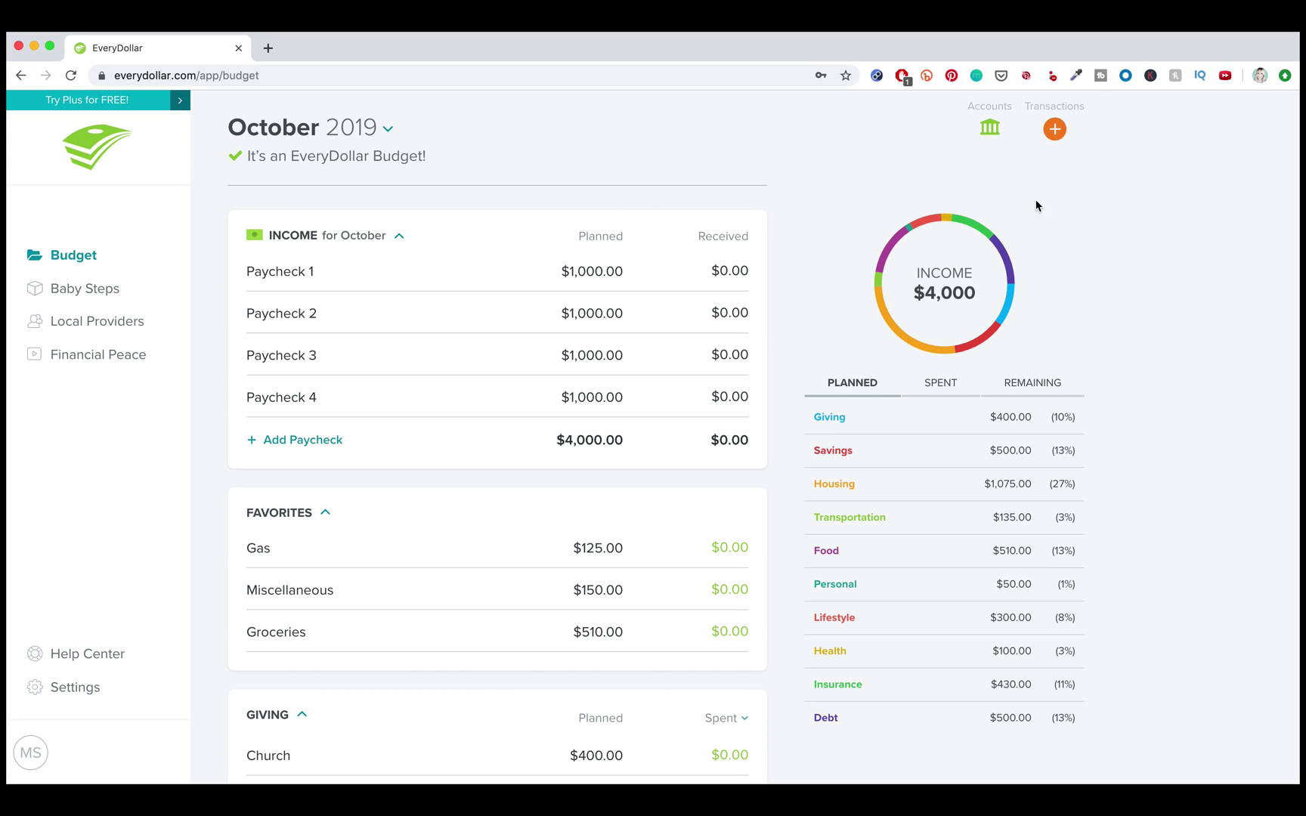
Review linked bank accounts, then show the Transactions panel with no October or September transactions
left_click(990, 133)
left_click(1055, 135)
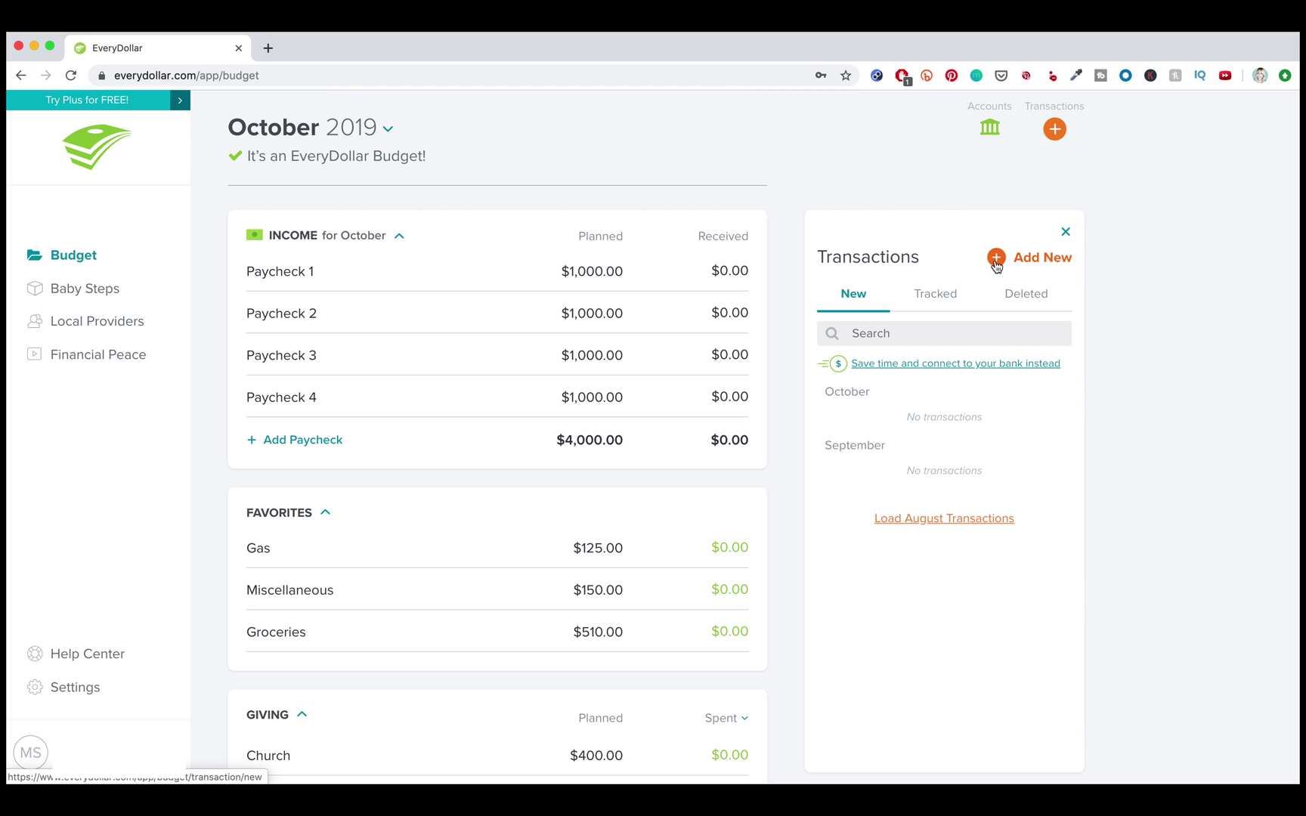
Track $1,000 income from Employer dated Oct 4, 2019 to Paycheck 1
left_click(1038, 261)
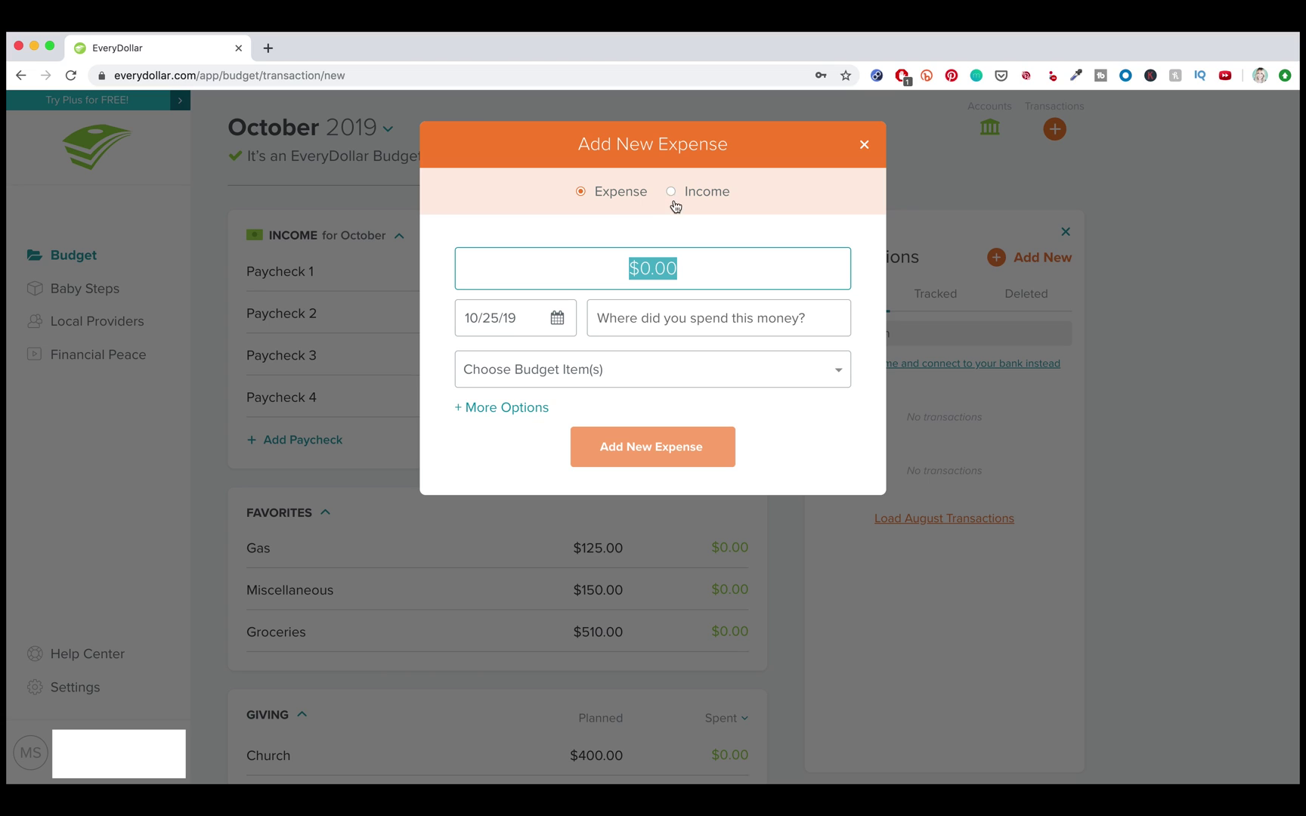
left_click(707, 192)
left_click(650, 268)
left_click(649, 268)
type("1000")
left_click(557, 321)
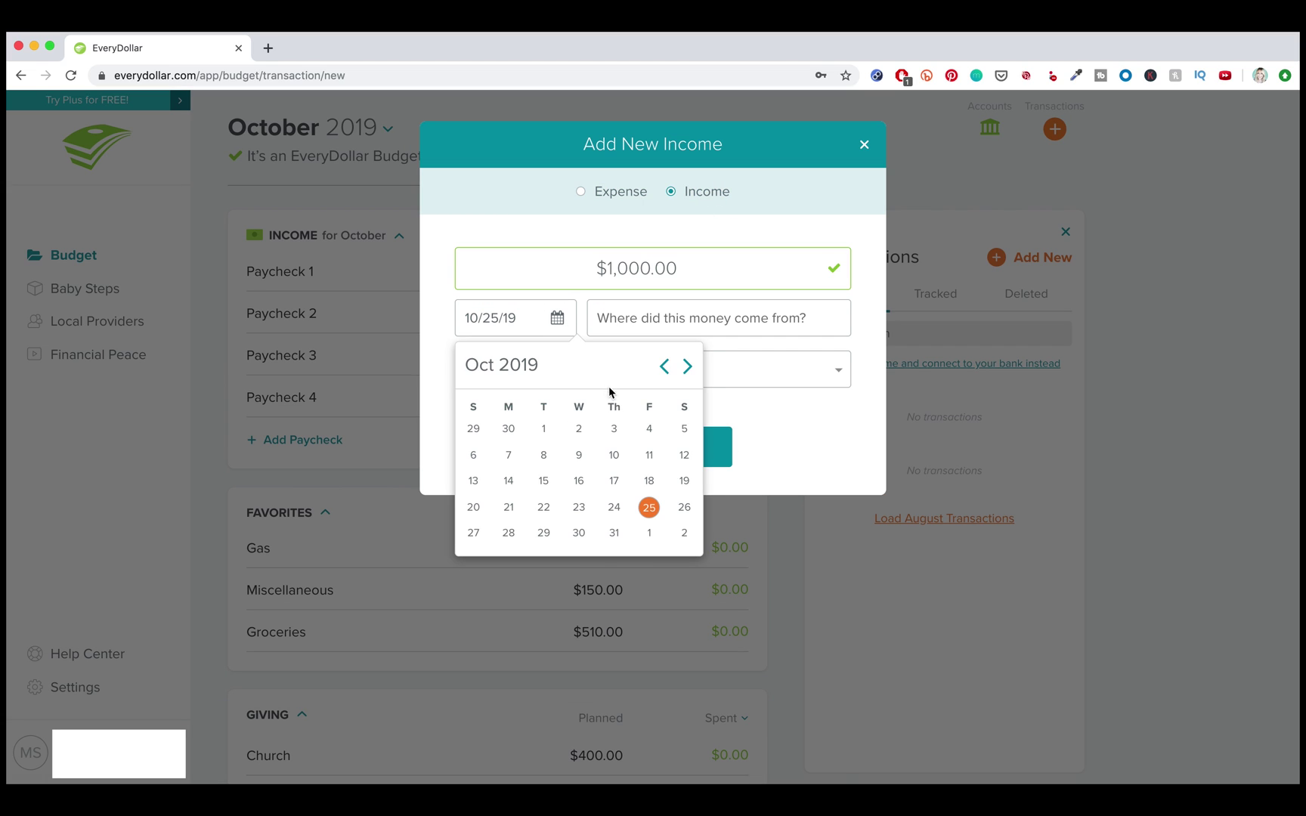
left_click(648, 430)
left_click(662, 318)
type("Employer")
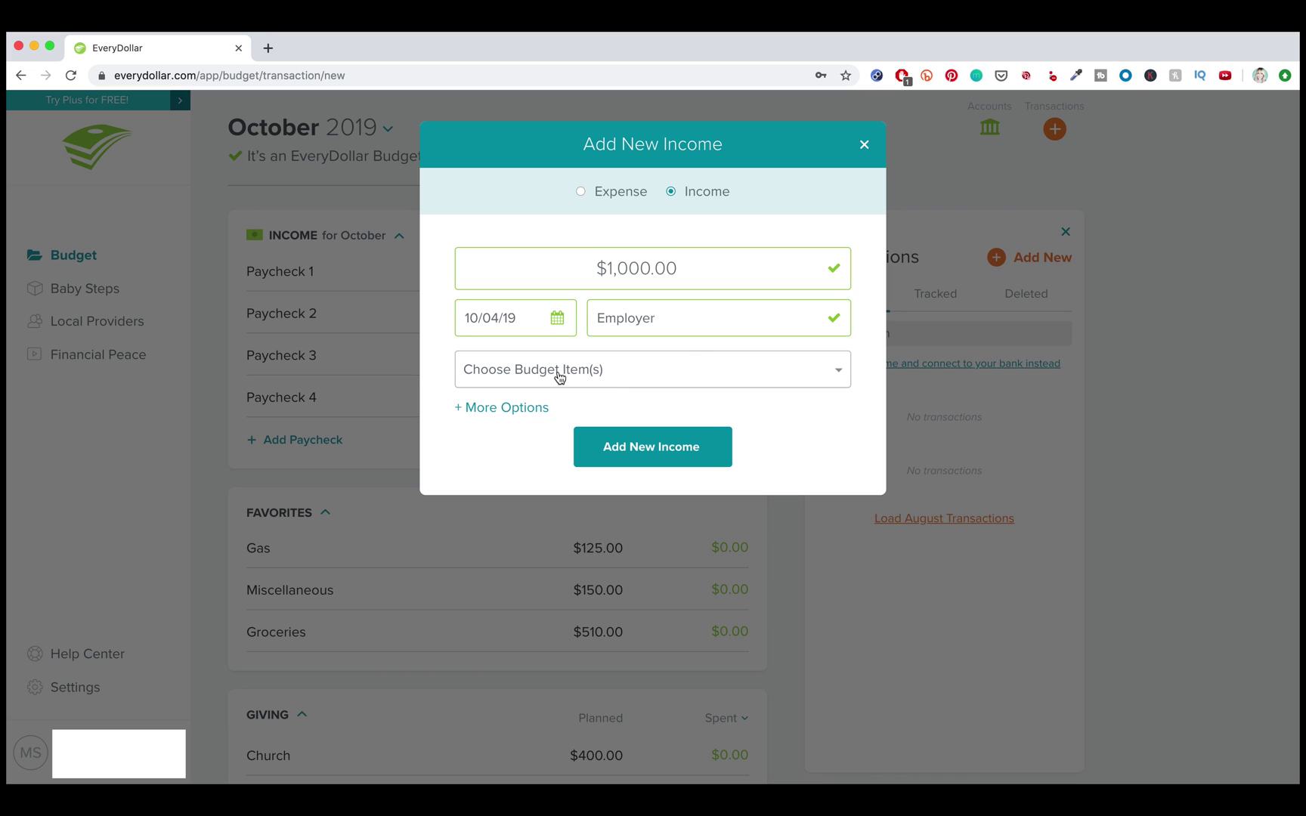
left_click(560, 374)
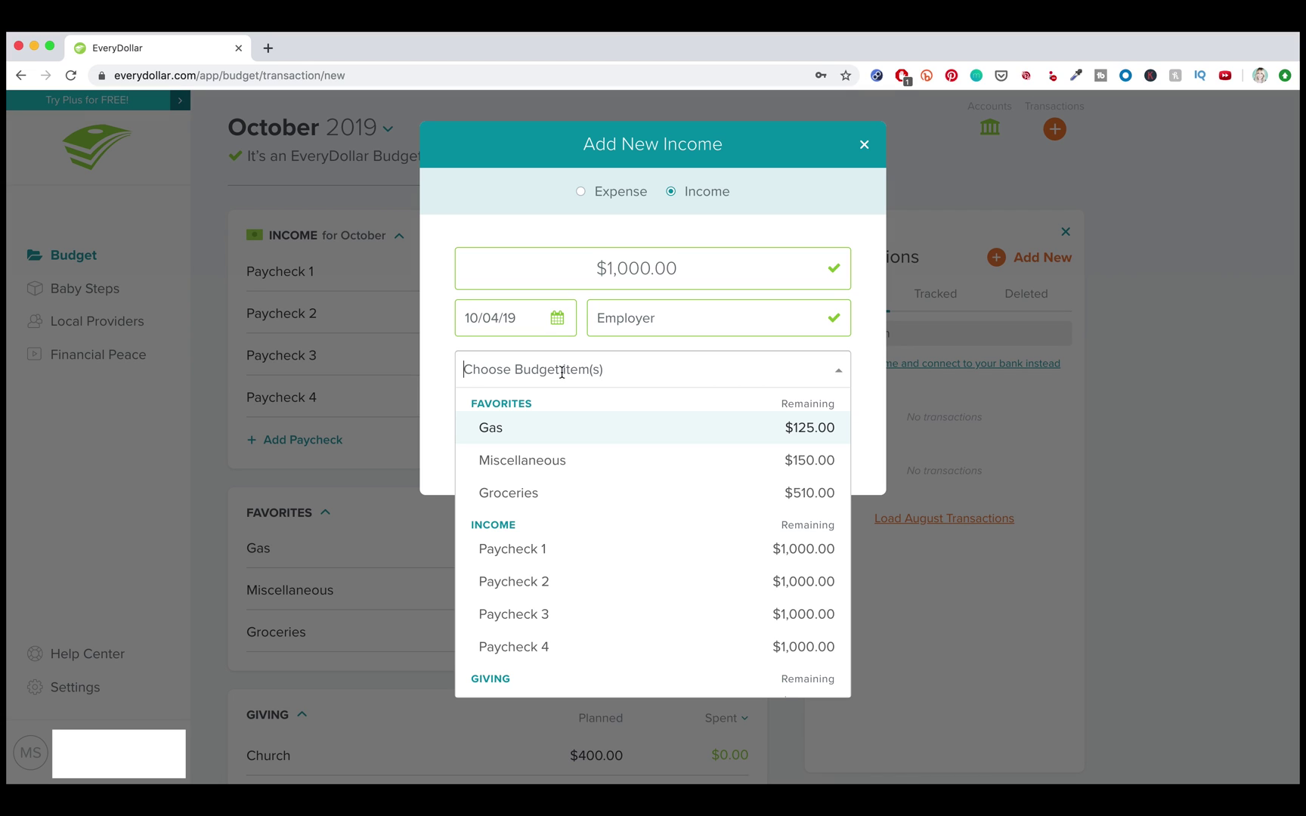
left_click(554, 556)
left_click(648, 489)
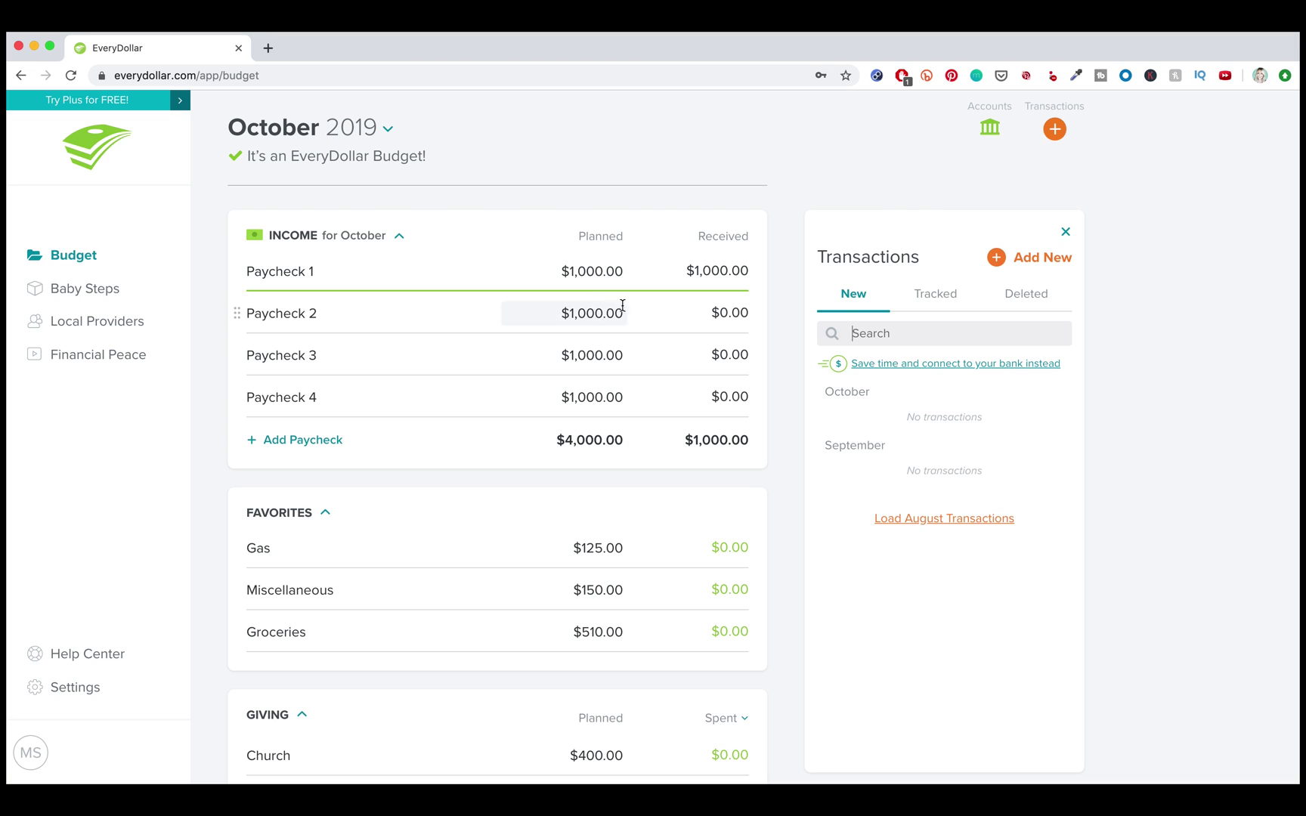
Track a $100 Grocery Store expense dated October 3 under the Groceries budget item
left_click(1039, 266)
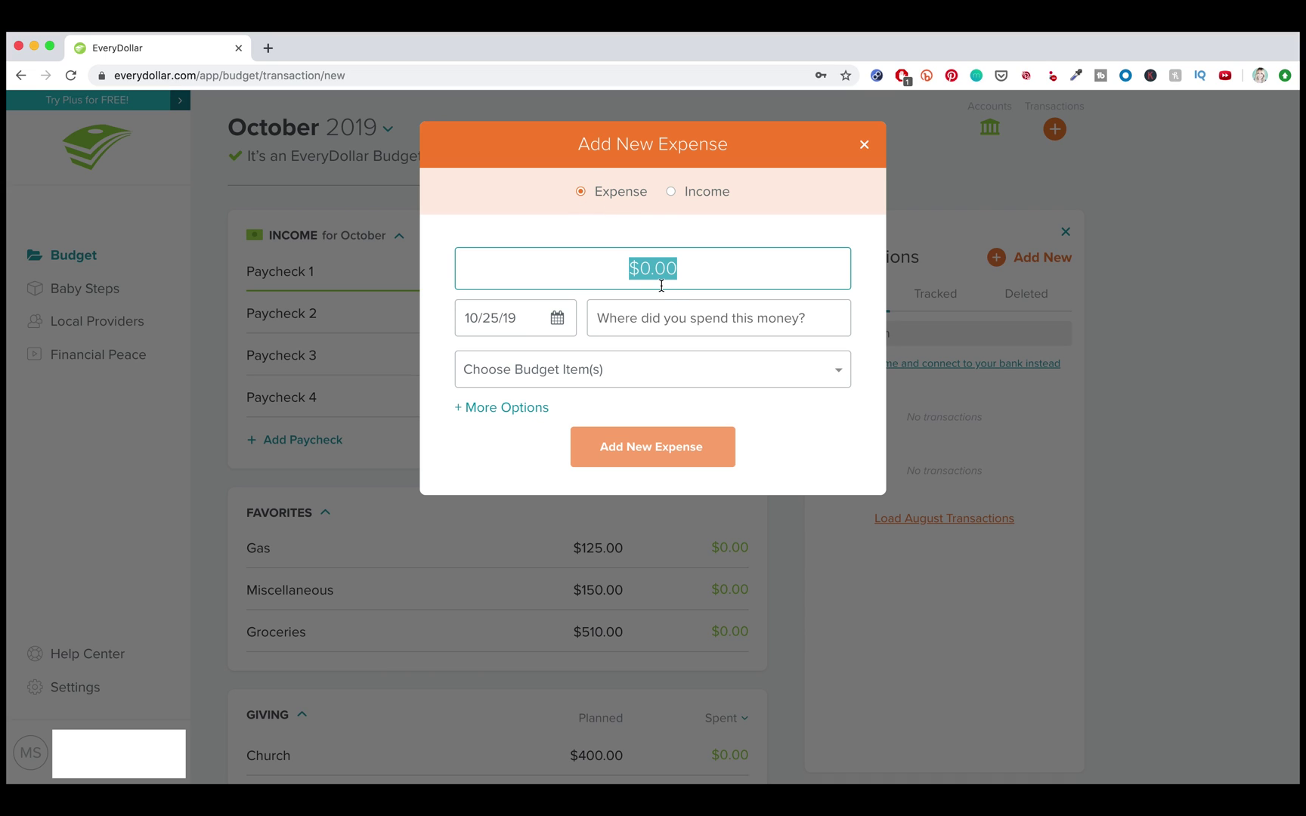
type("100")
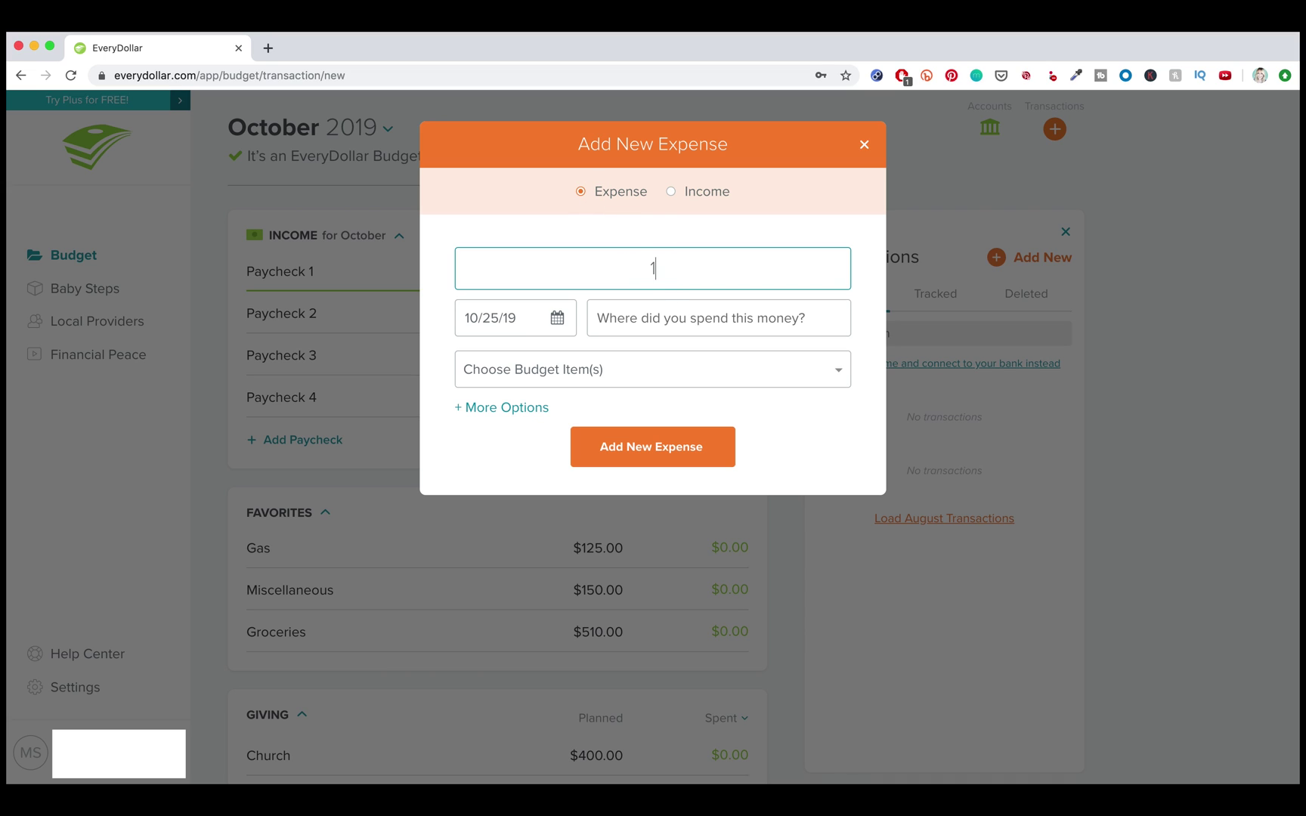
left_click(557, 318)
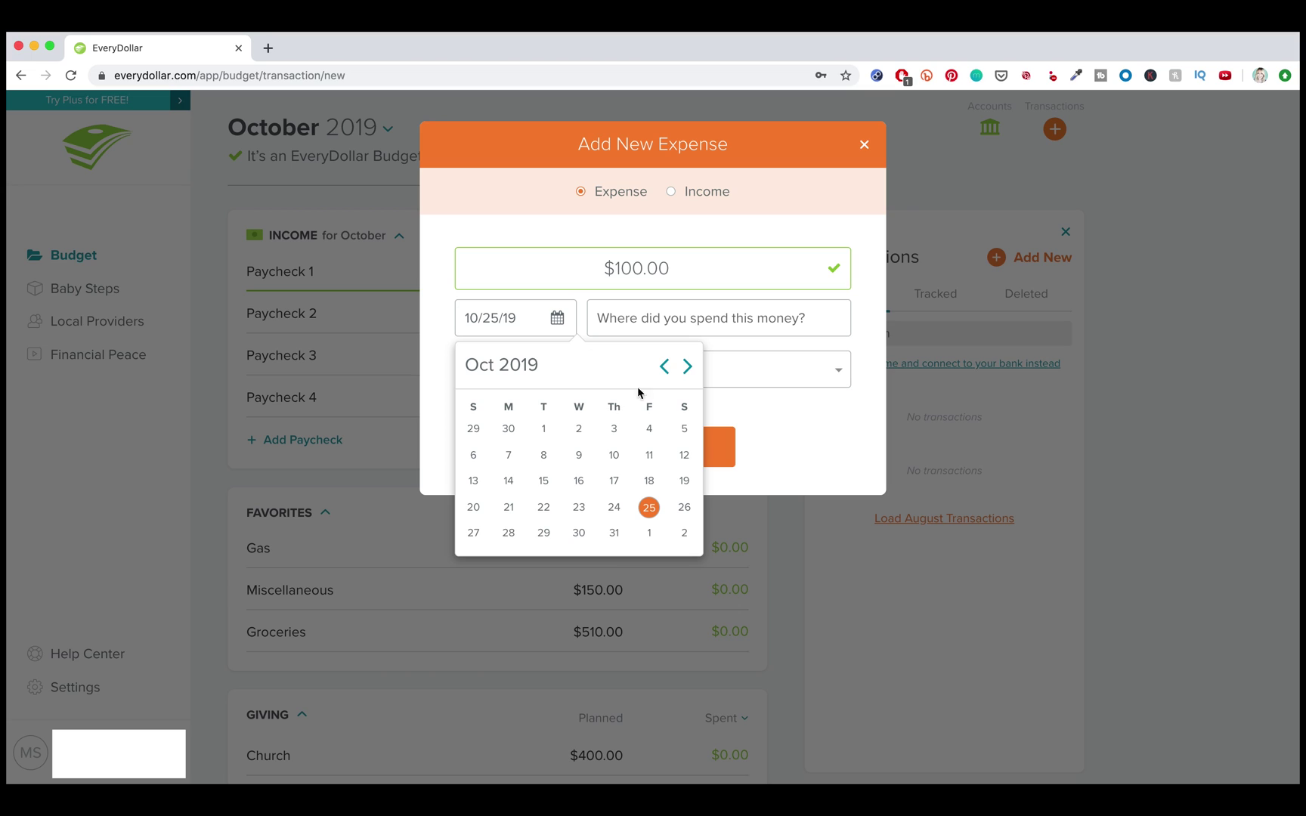
left_click(616, 428)
left_click(651, 317)
type("Grocery Store")
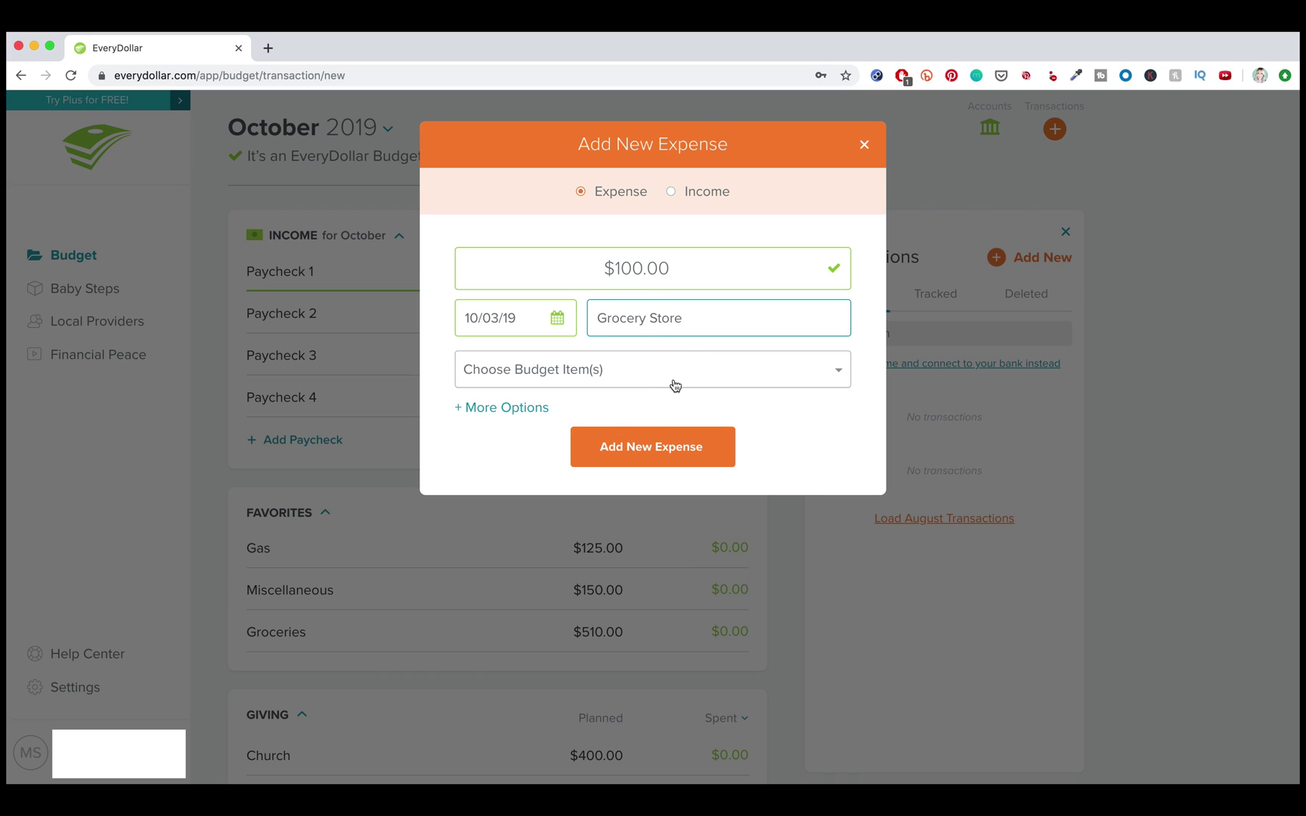
left_click(674, 380)
scroll(606, 531, "down", 4)
scroll(611, 528, "up", 4)
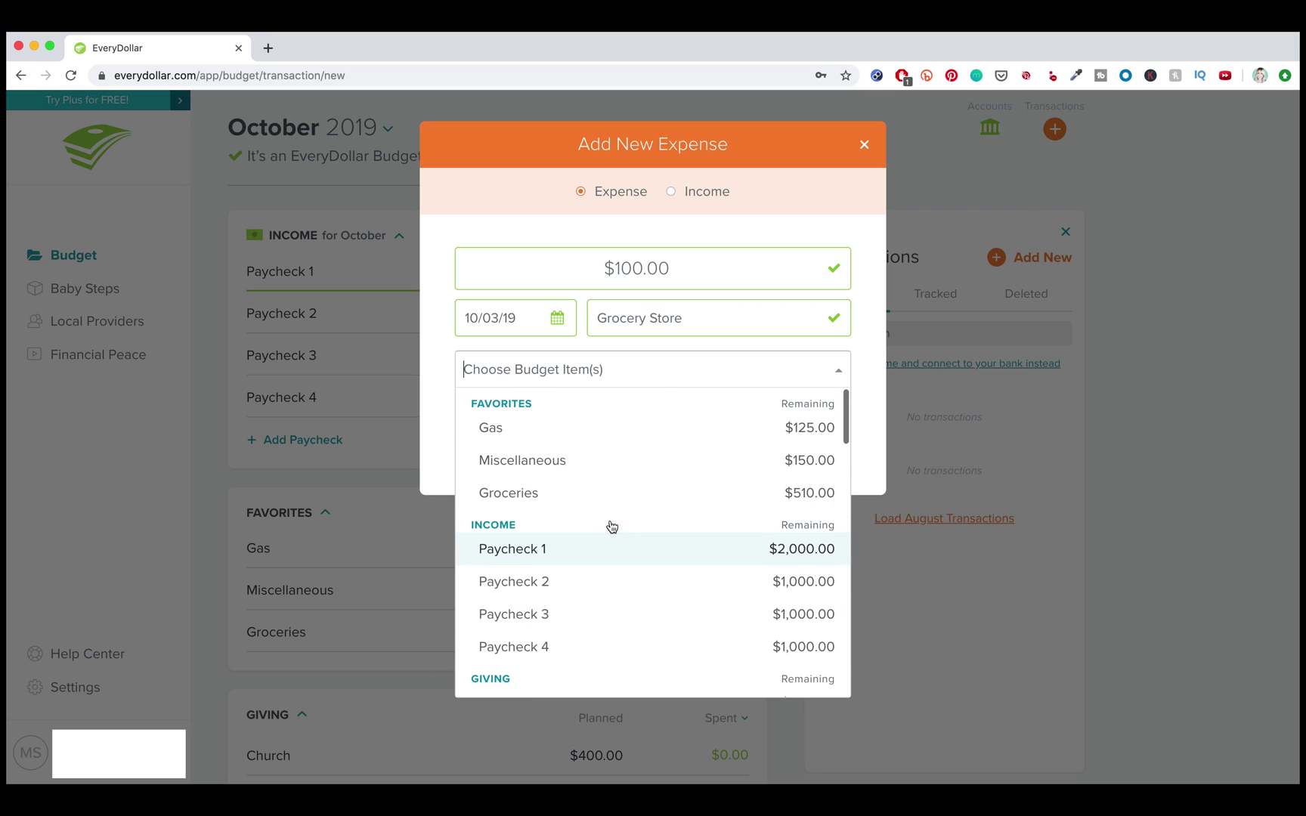
left_click(521, 504)
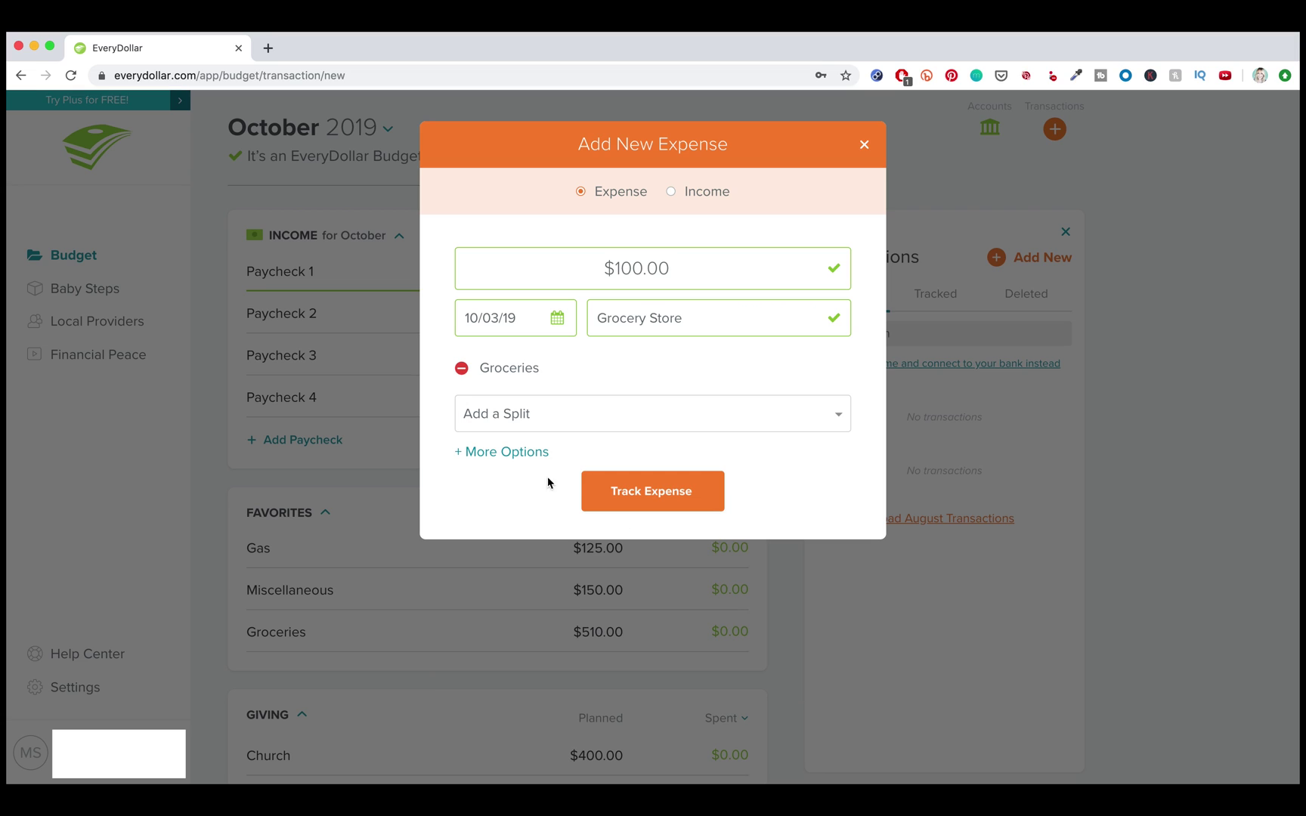
left_click(654, 487)
scroll(254, 452, "down", 3)
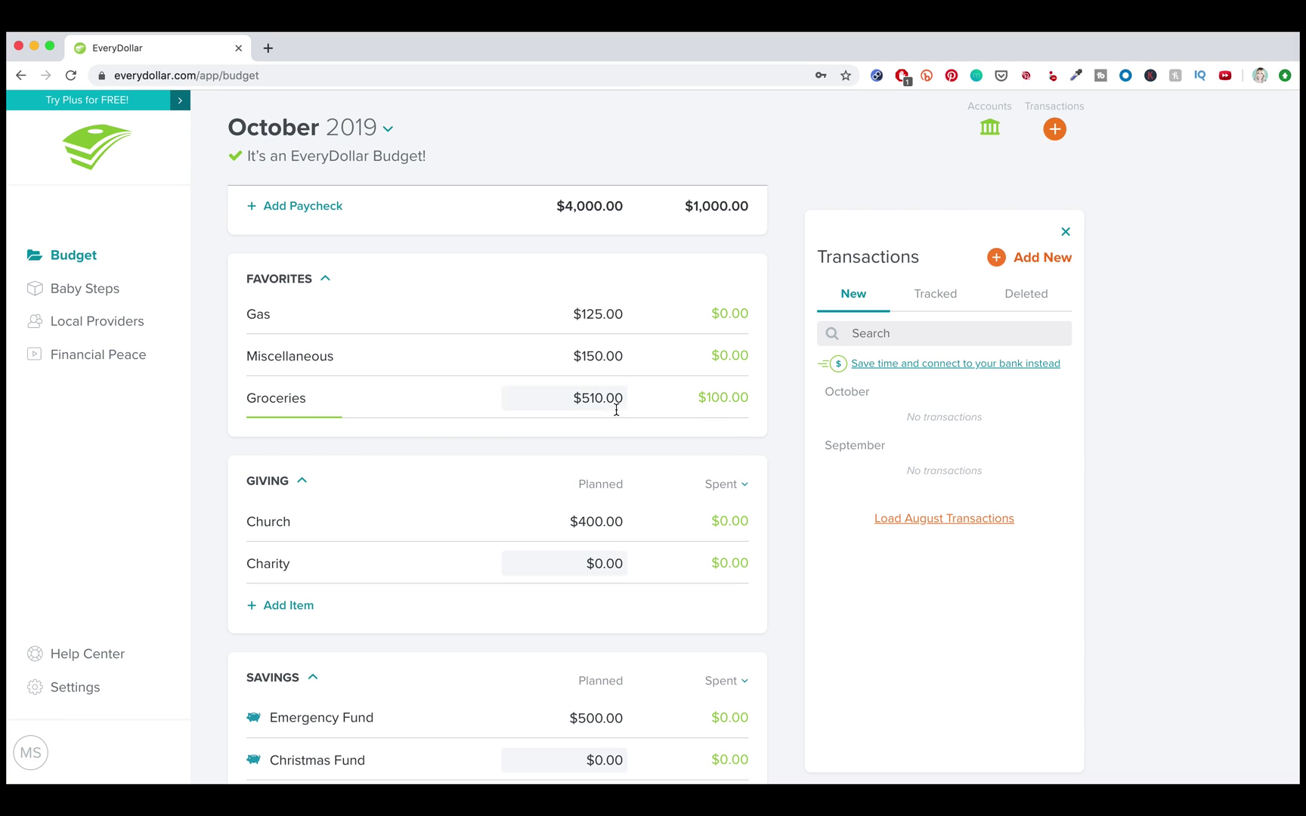
scroll(353, 443, "up", 3)
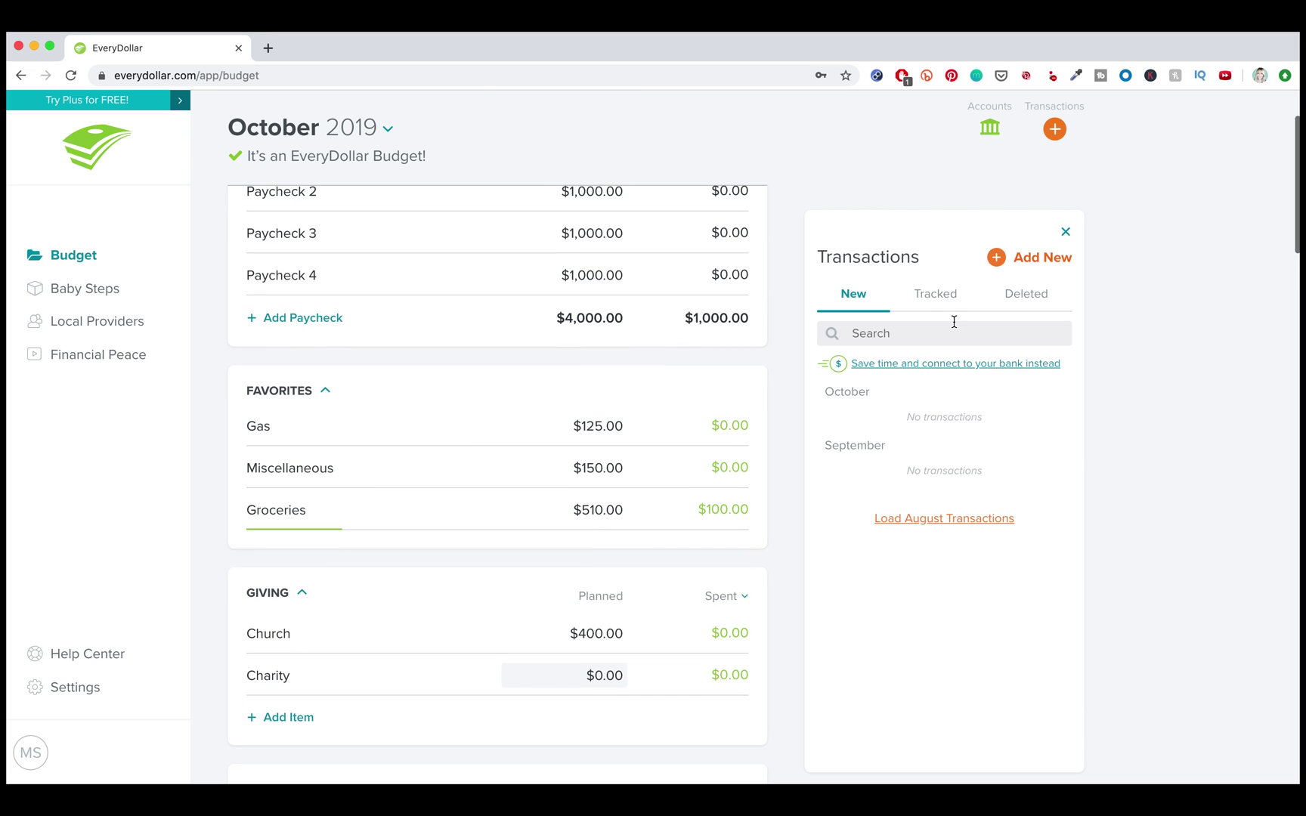
scroll(975, 278, "up", 3)
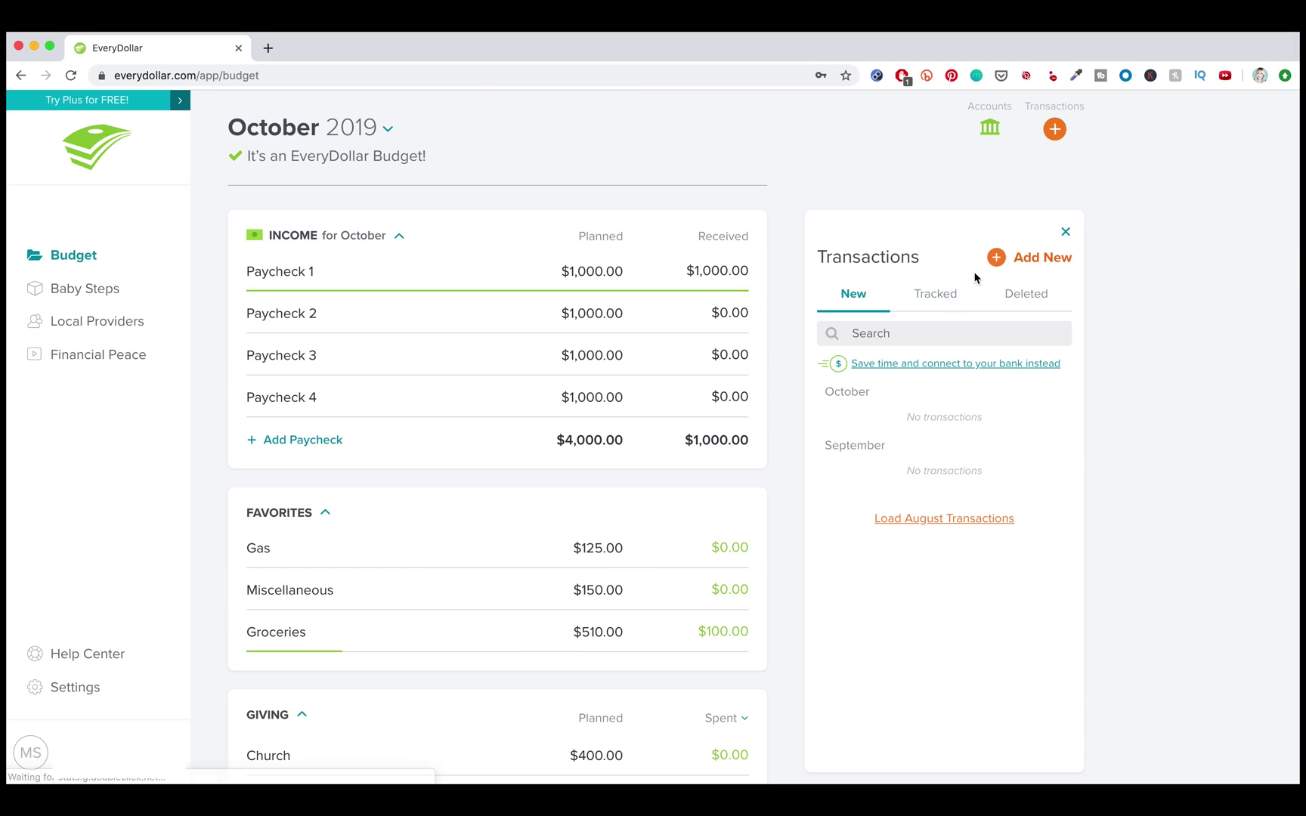
Start a $150 Bank ATM expense dated October 7 and assign it to Phone
left_click(1030, 253)
type("150")
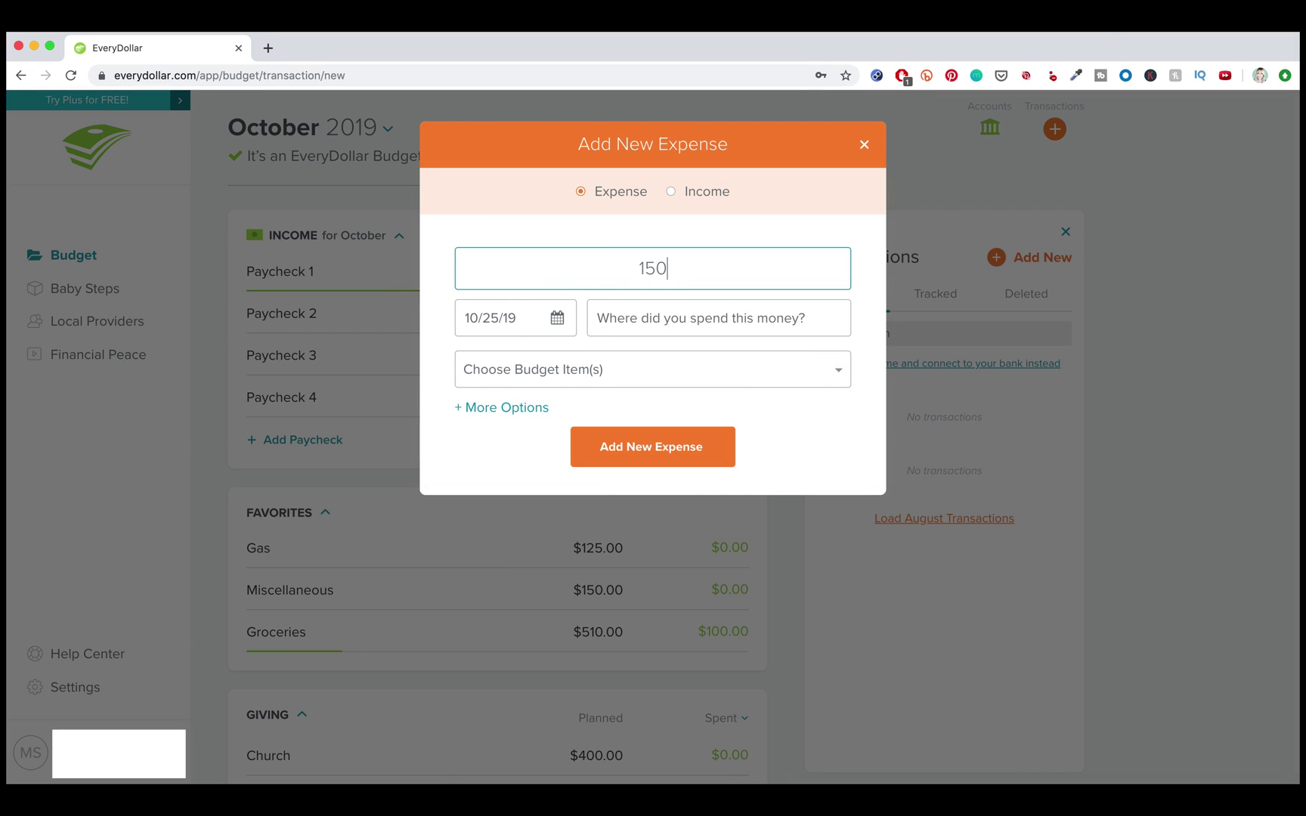
left_click(536, 325)
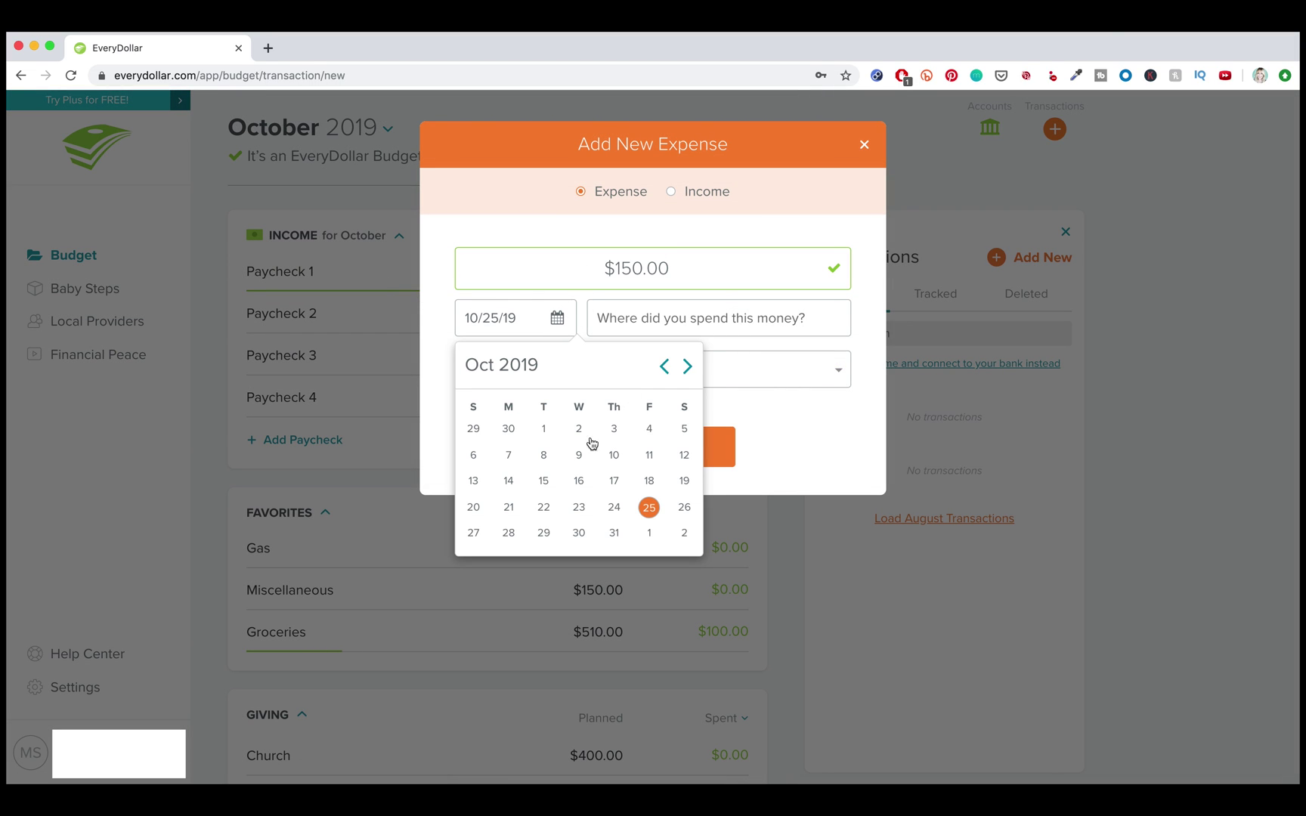
left_click(502, 454)
left_click(667, 319)
type("Ban")
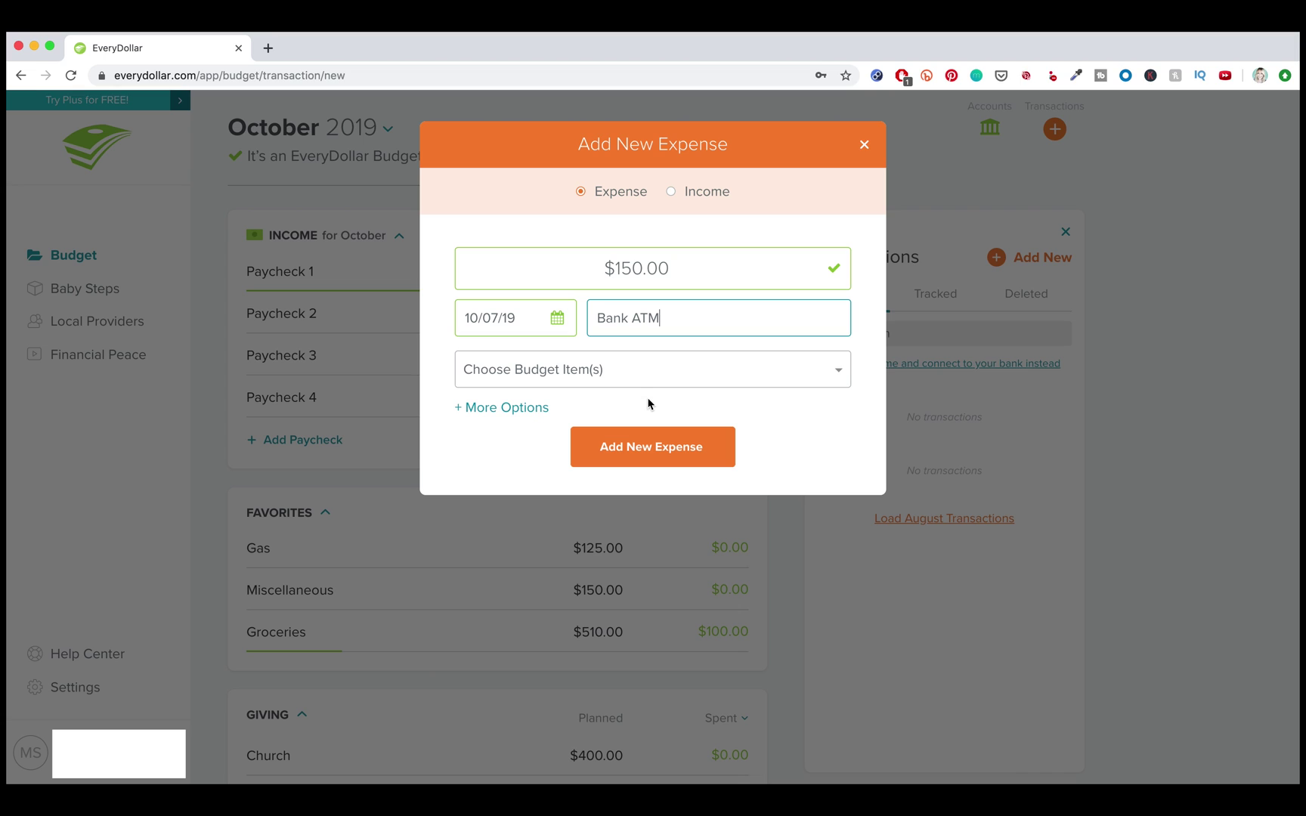
type("k ATM")
left_click(605, 370)
scroll(584, 453, "down", 1)
scroll(584, 454, "down", 10)
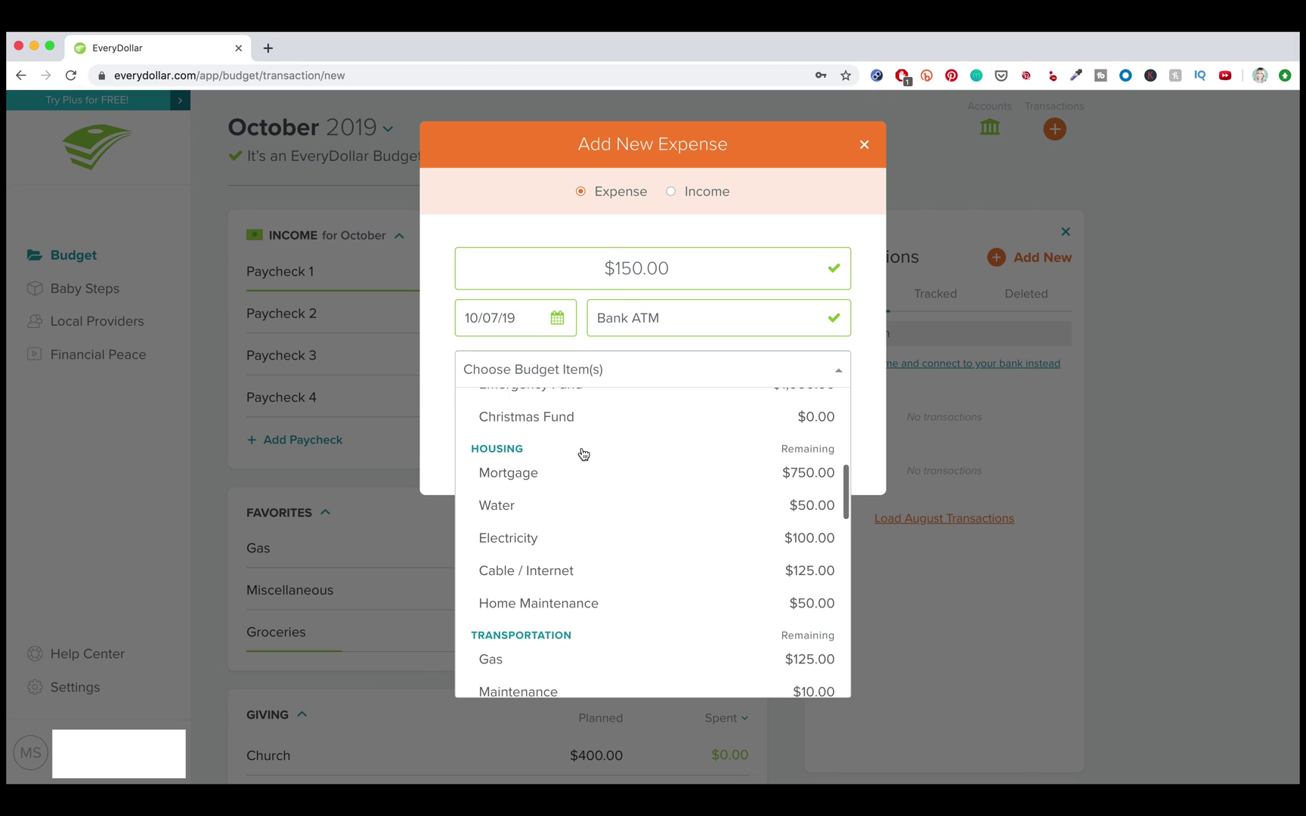
scroll(583, 454, "down", 2)
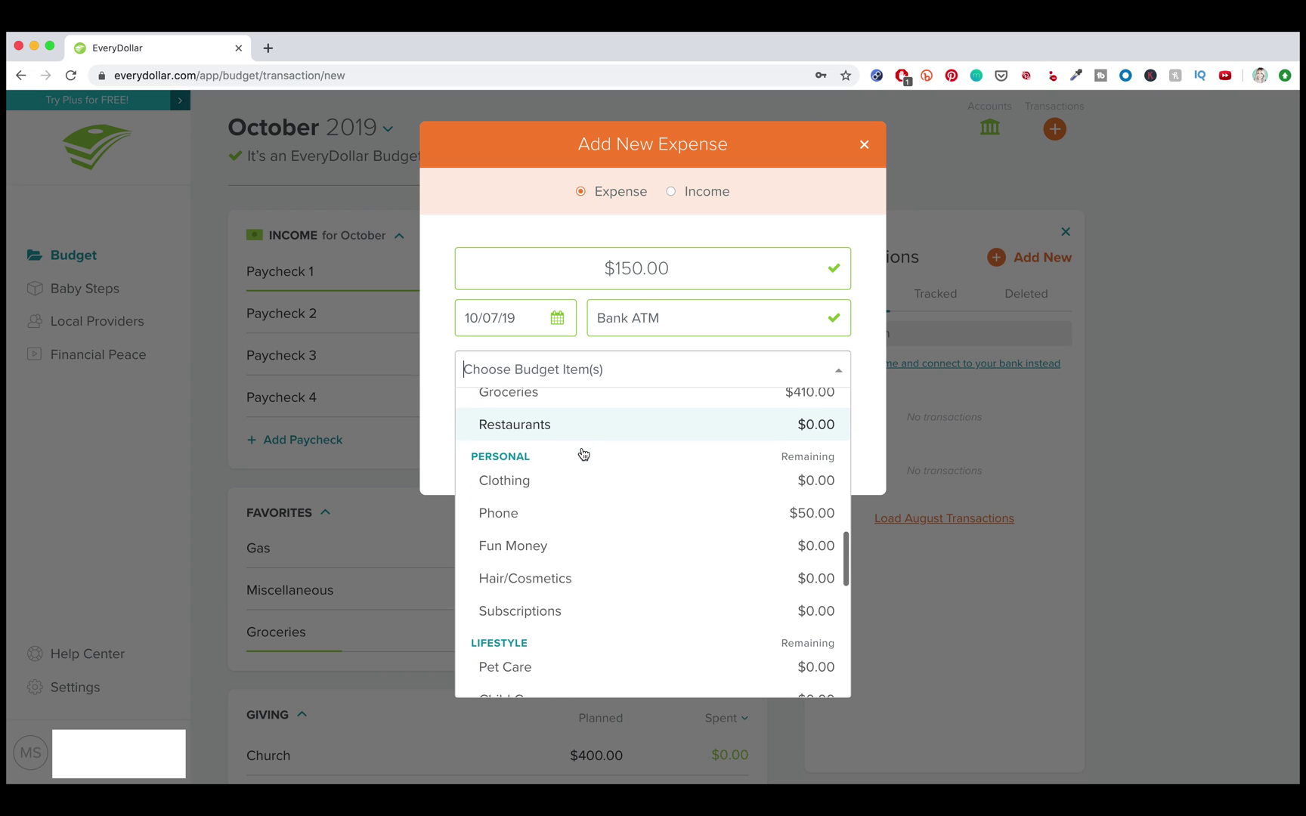
left_click(531, 508)
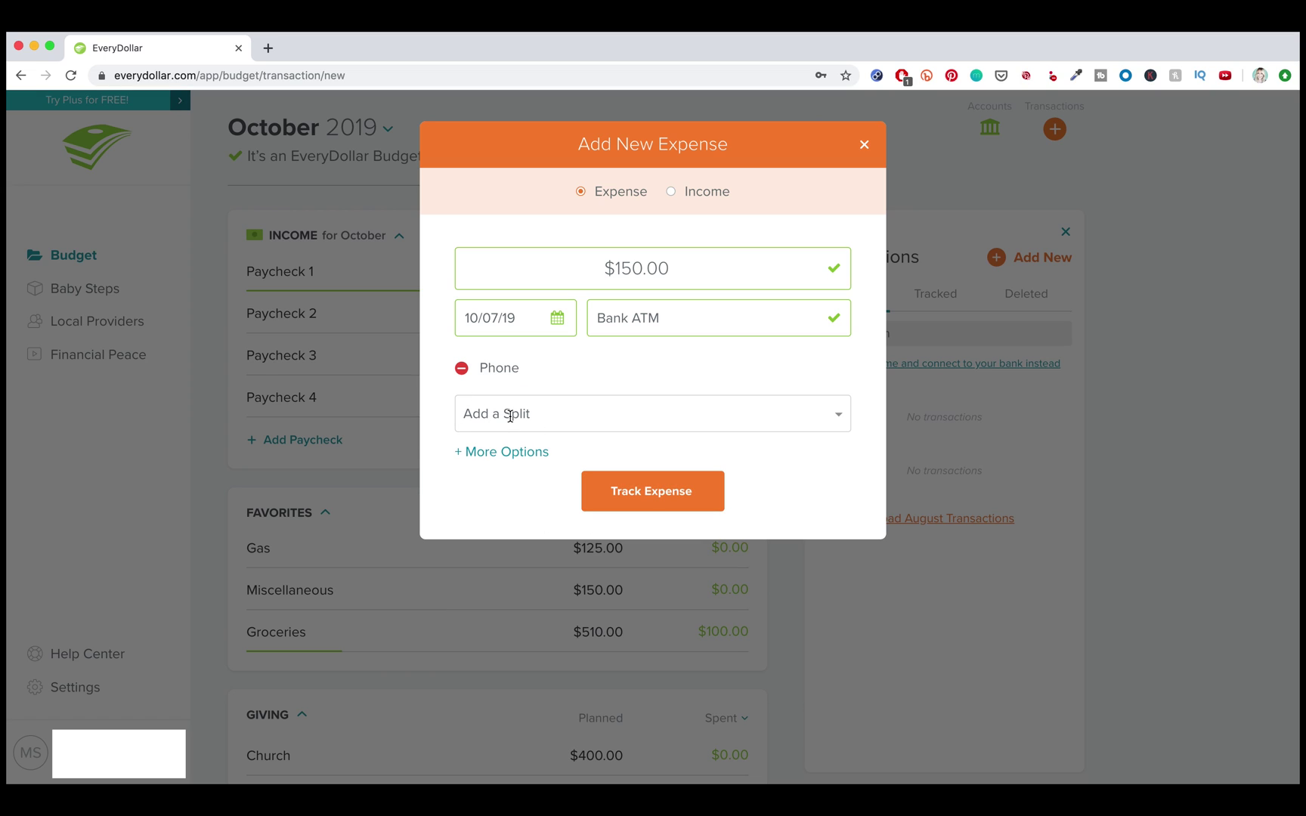
Add a Back to School split, with $50 going to Phone and $100 to Back to School
left_click(577, 420)
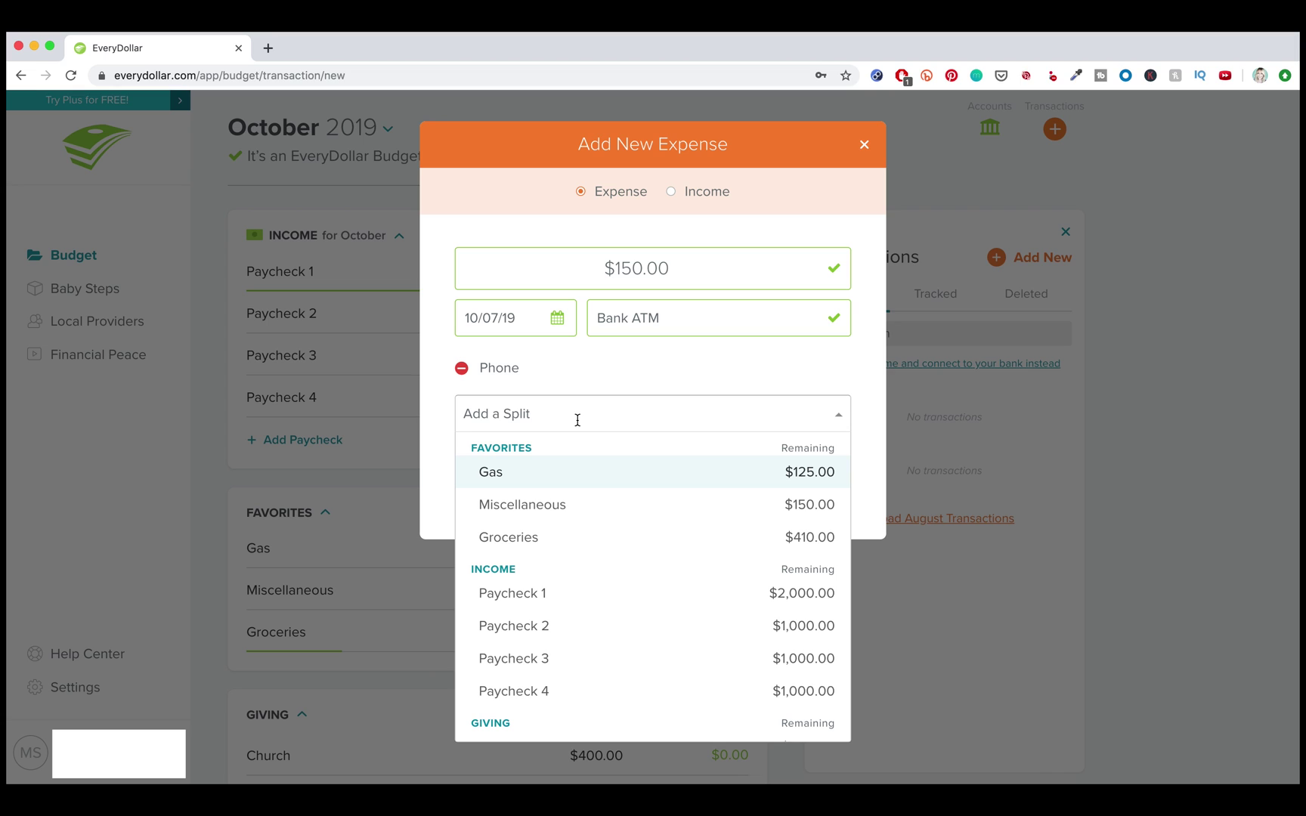
scroll(593, 502, "down", 8)
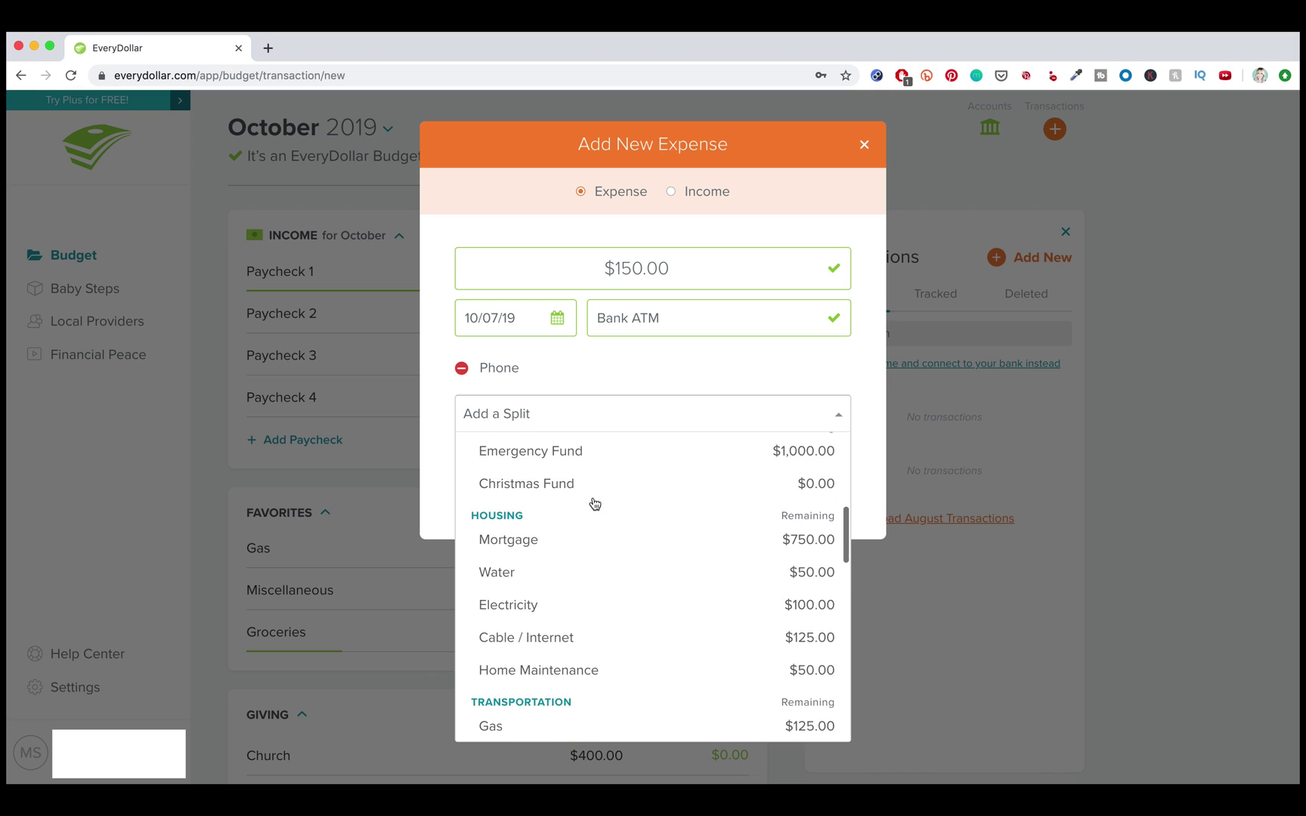
scroll(595, 504, "down", 5)
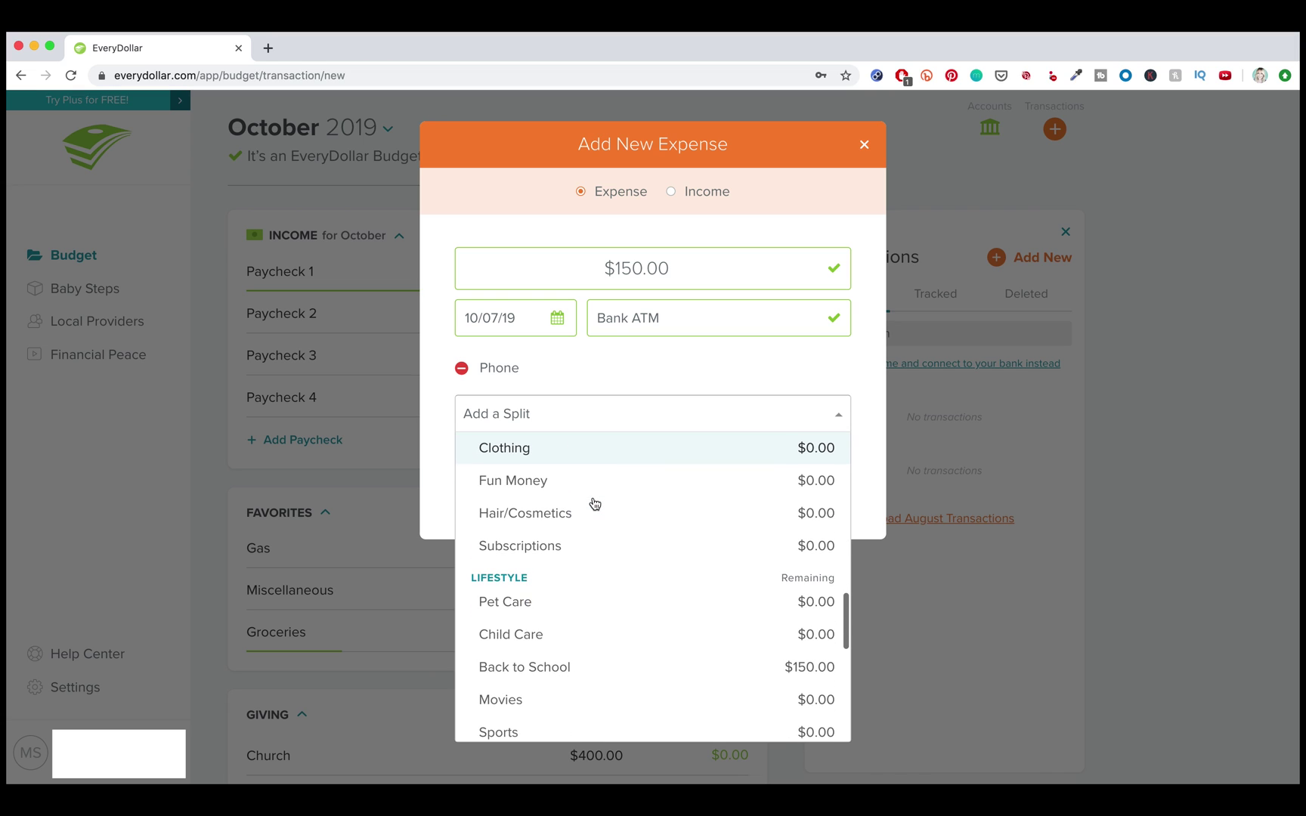
left_click(549, 610)
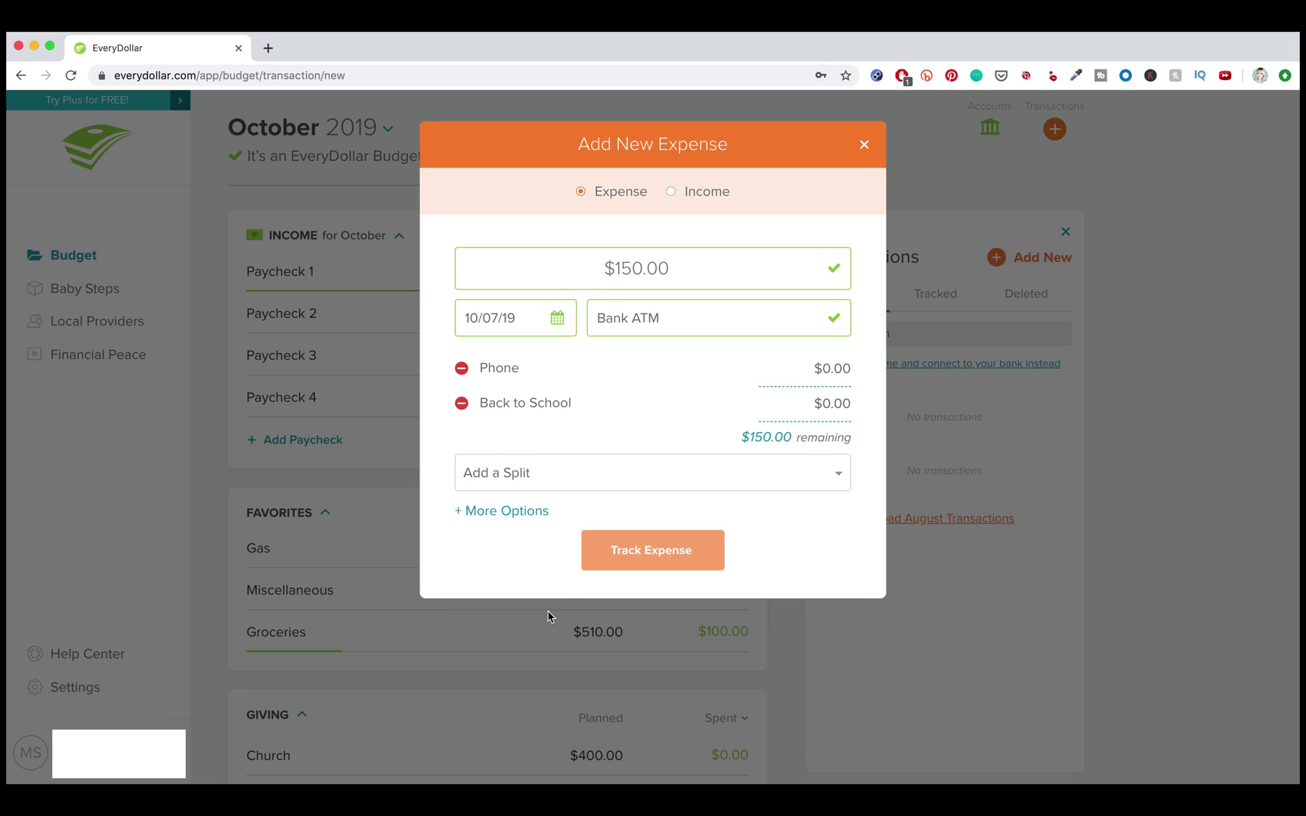
left_click(843, 371)
type("50")
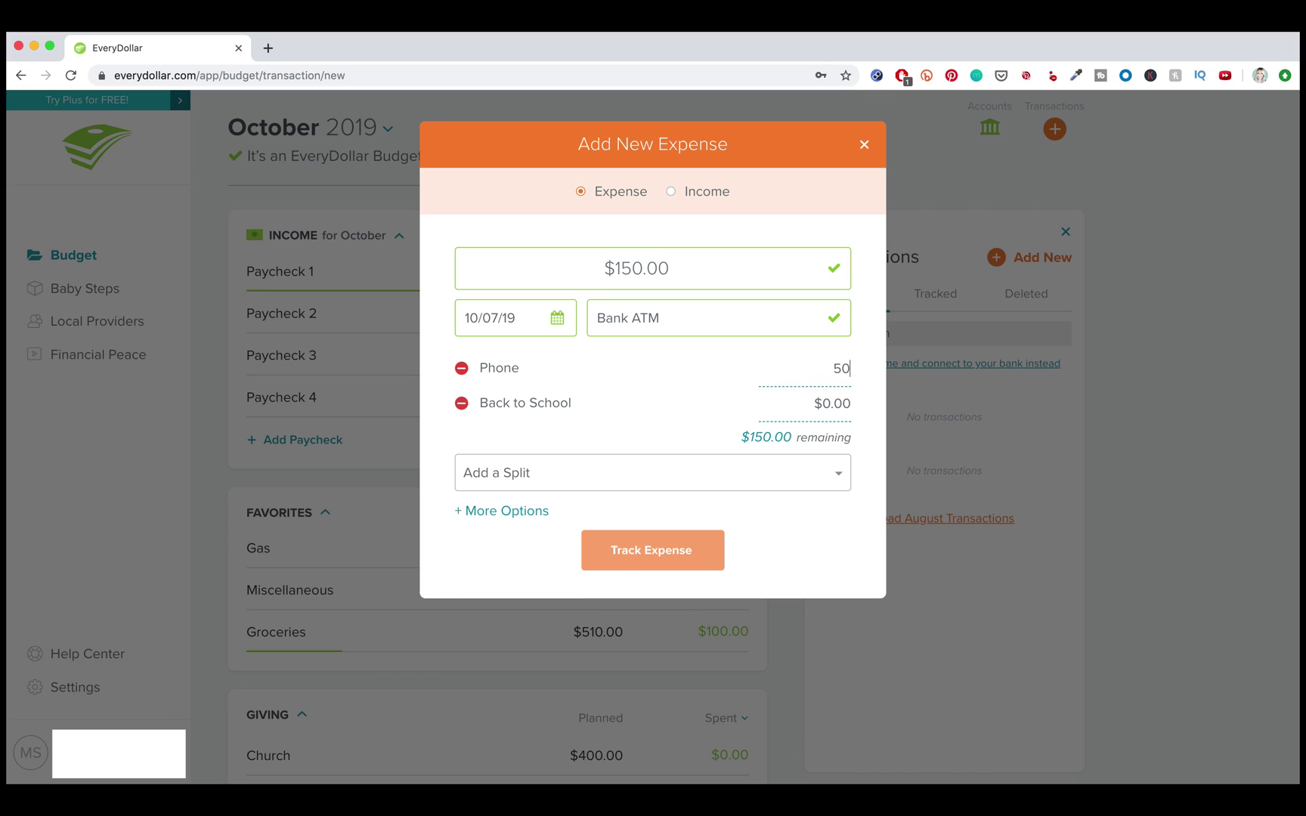
left_click(875, 460)
left_click(839, 409)
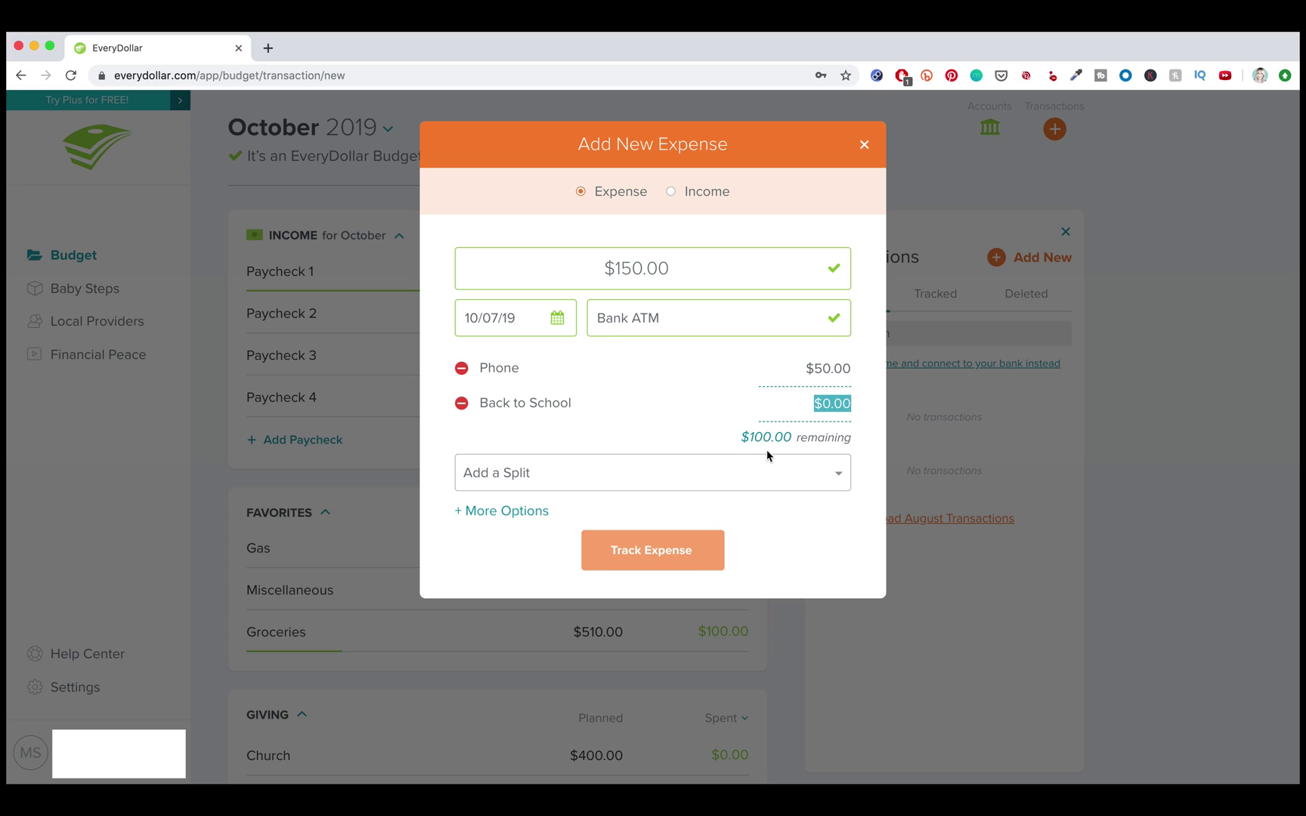
type("100")
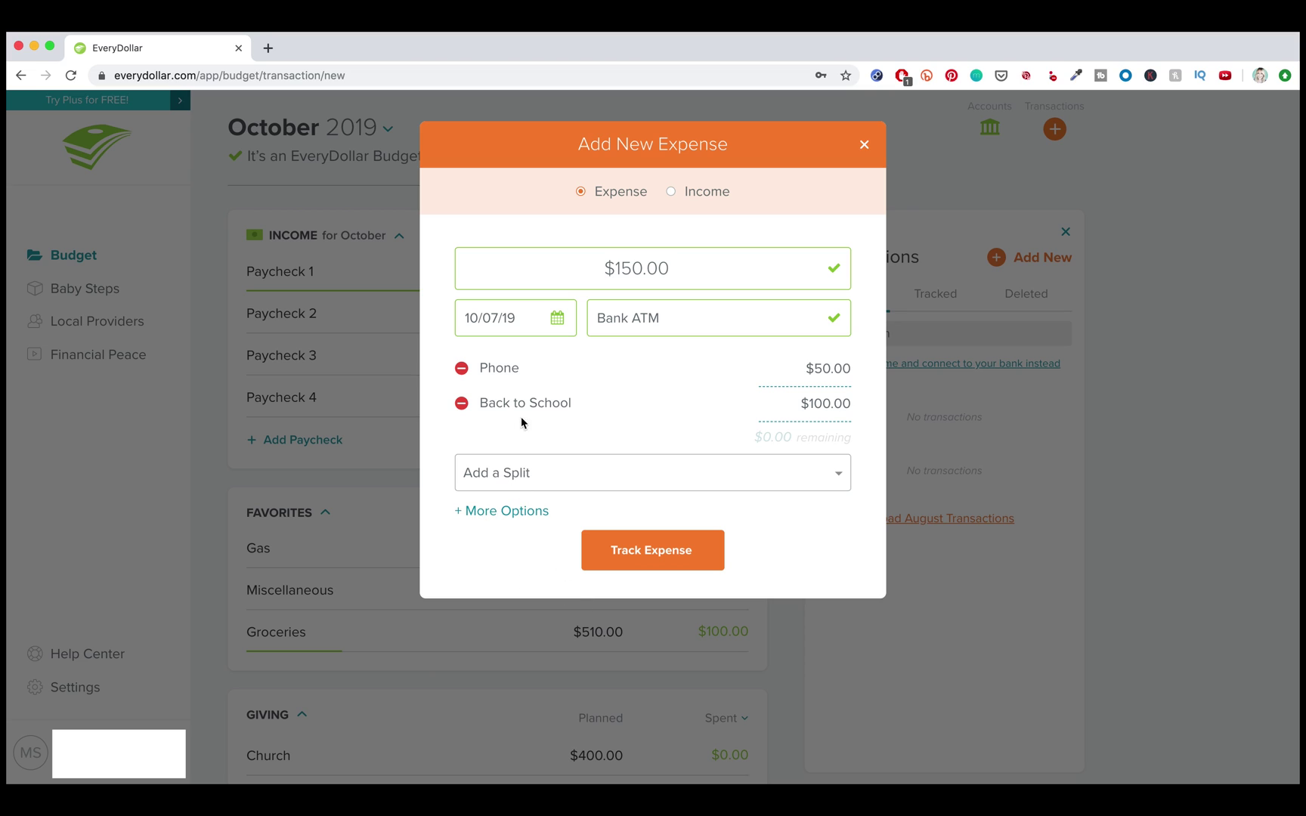
Save the split Bank ATM expense, then view the Credit Card Payment transaction without changing it
left_click(652, 558)
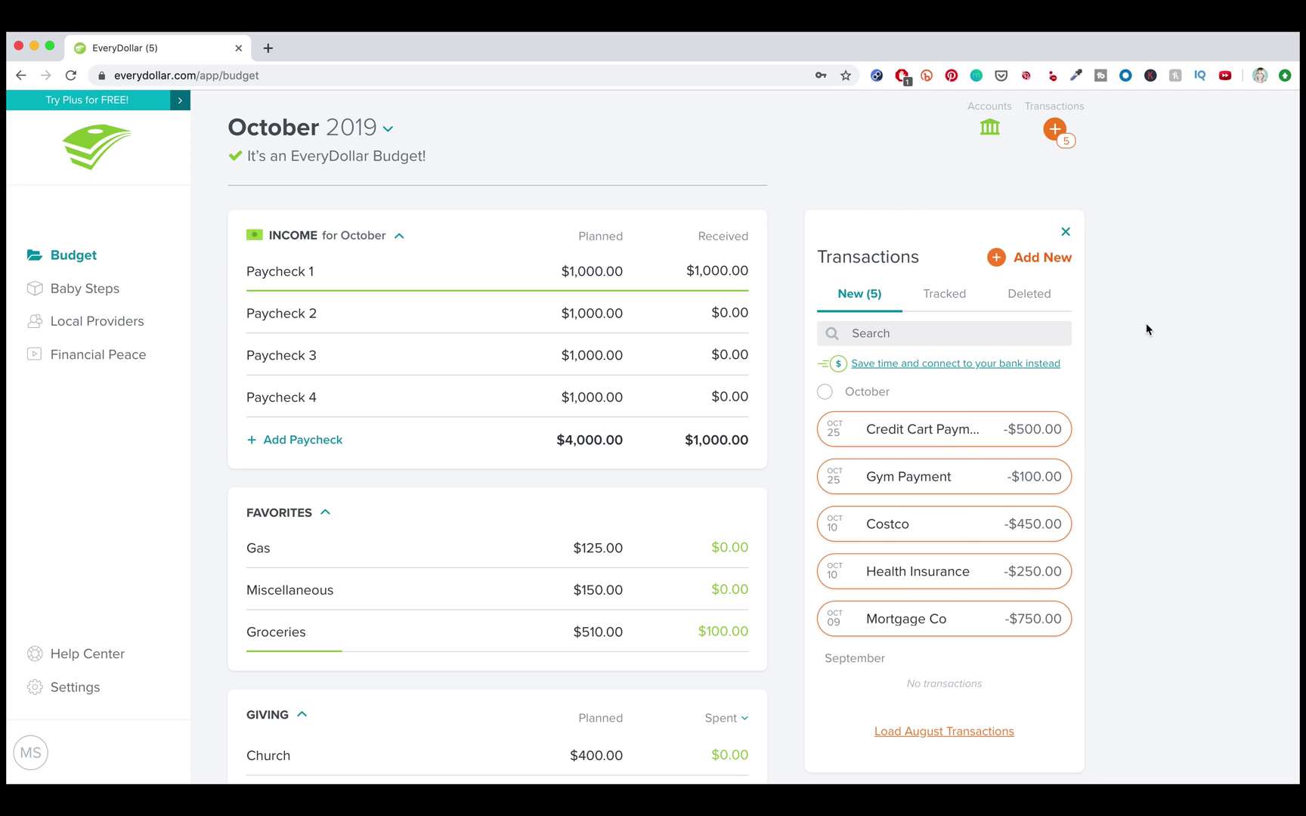
mouse_move(1061, 443)
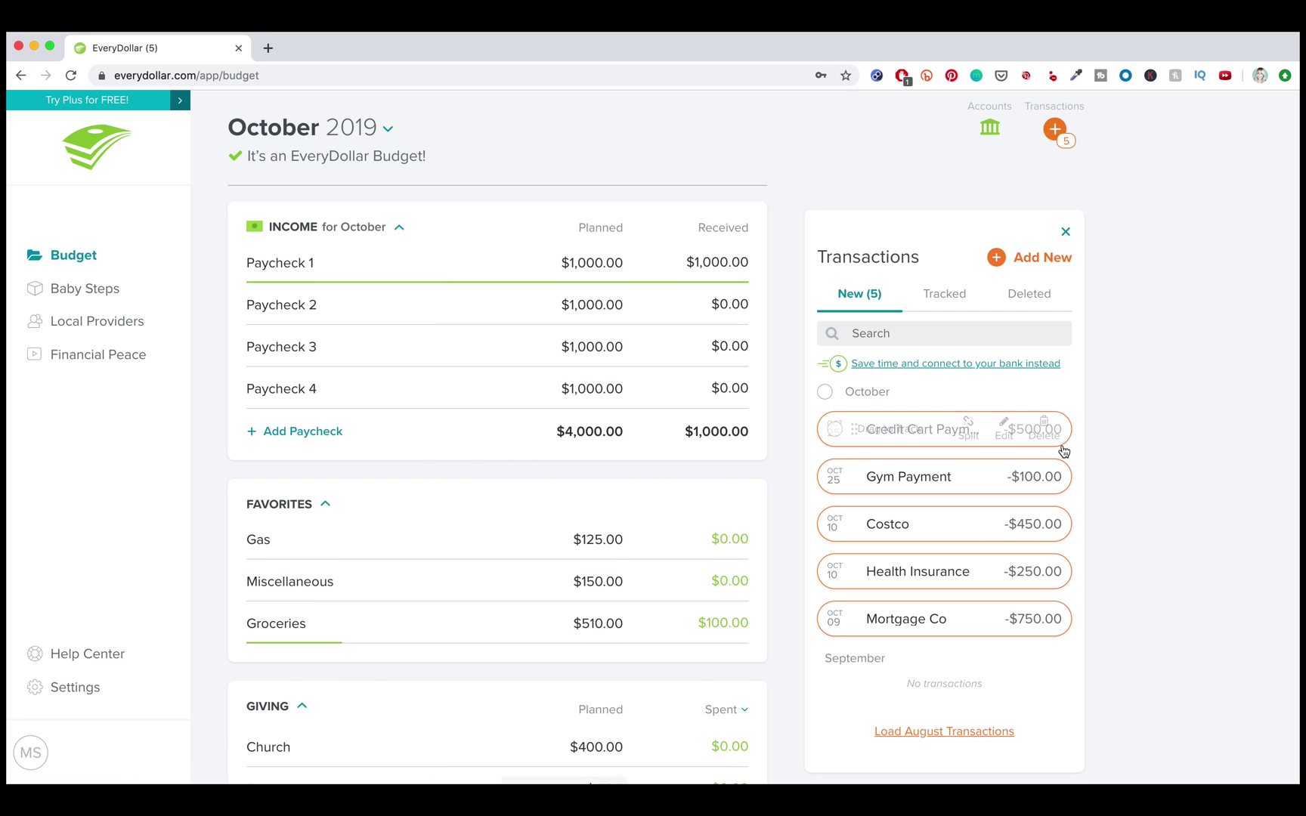
left_click(1005, 427)
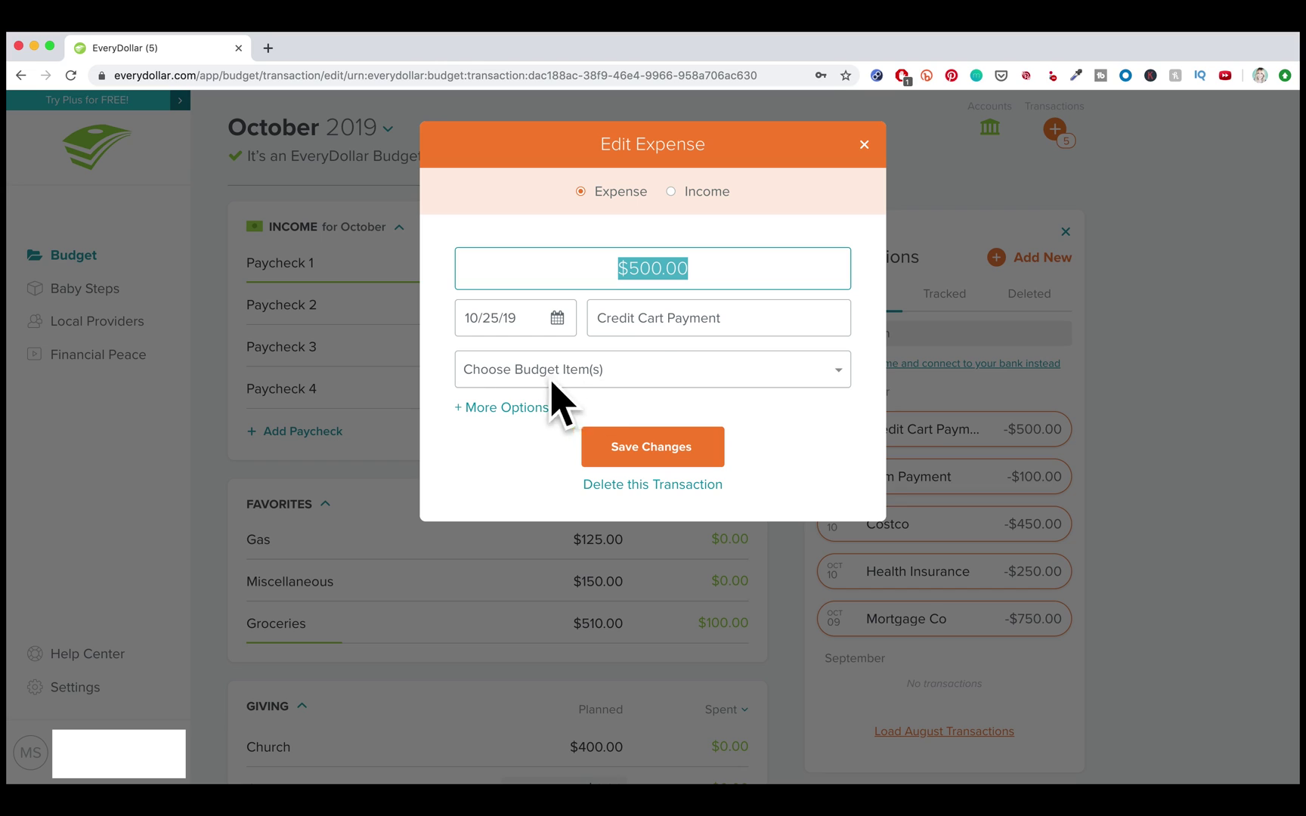
left_click(864, 145)
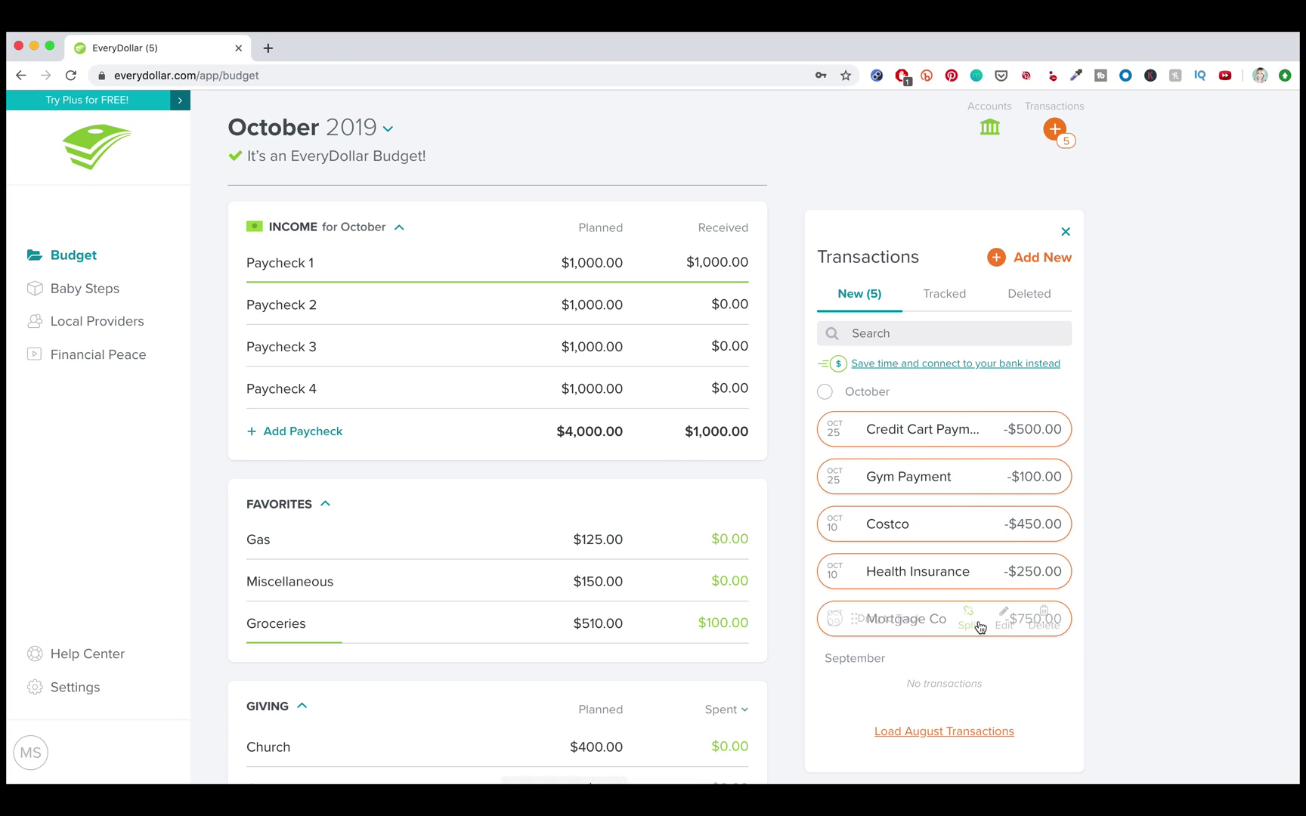
scroll(613, 601, "up", 1)
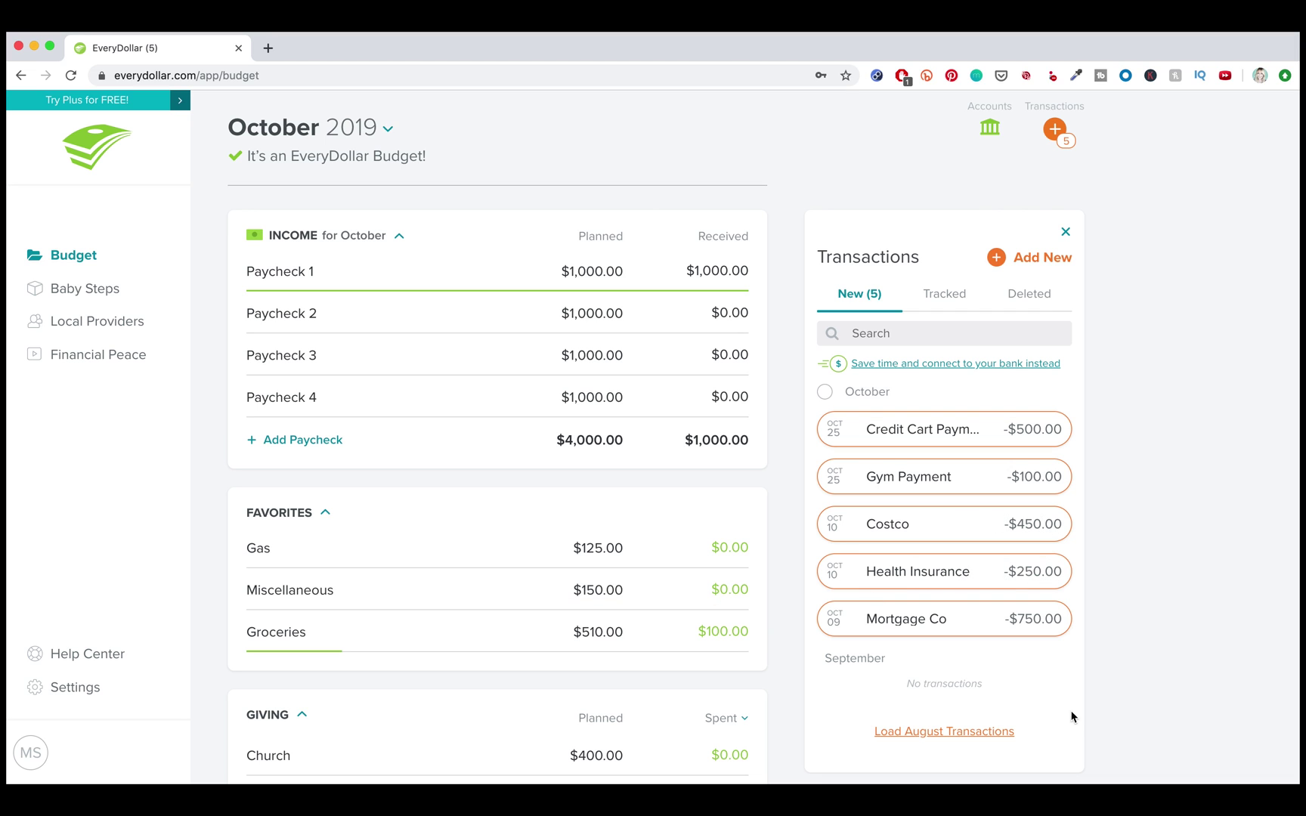
Track the new transactions to their Credit Card, Gym and Health Insurance budget lines
scroll(656, 606, "down", 10)
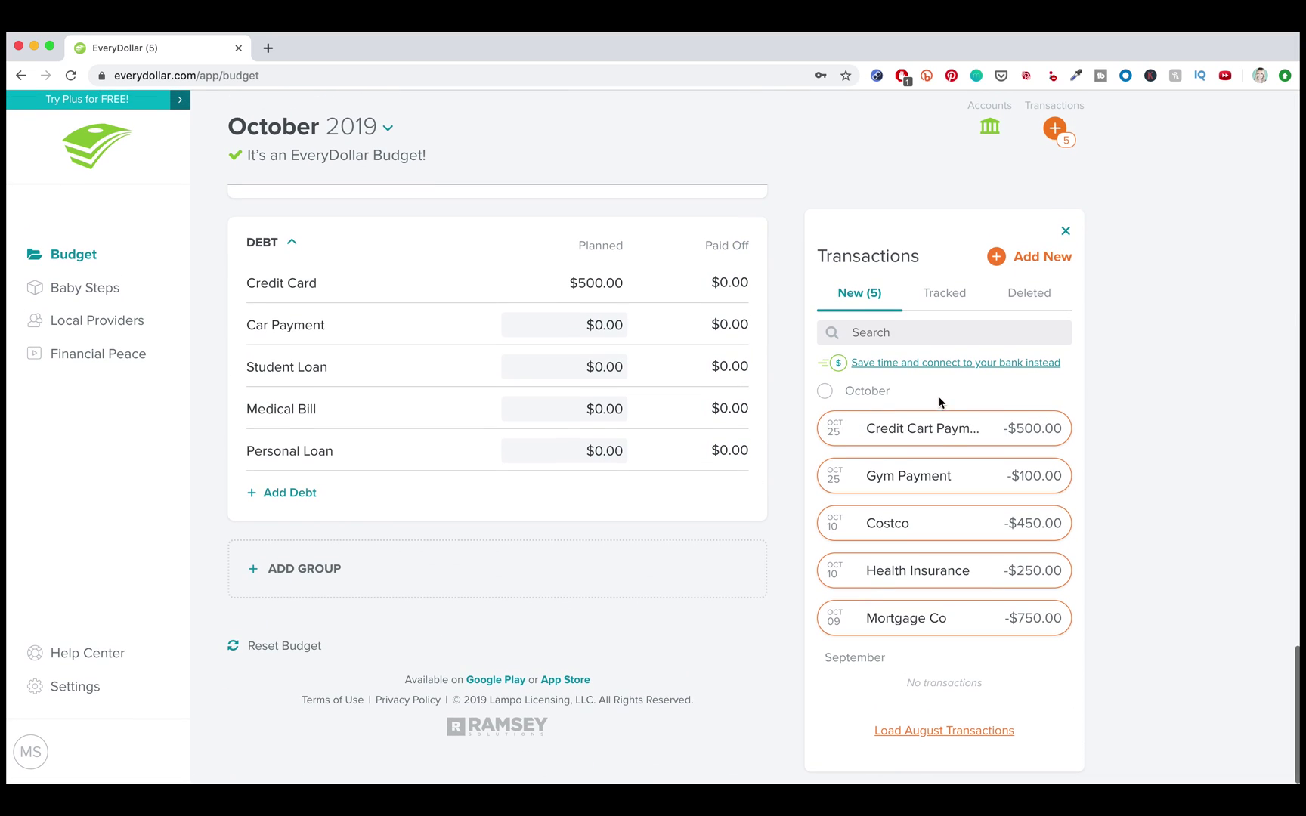
mouse_move(924, 436)
left_mouse_down()
mouse_move(499, 279)
mouse_move(467, 281)
left_mouse_up()
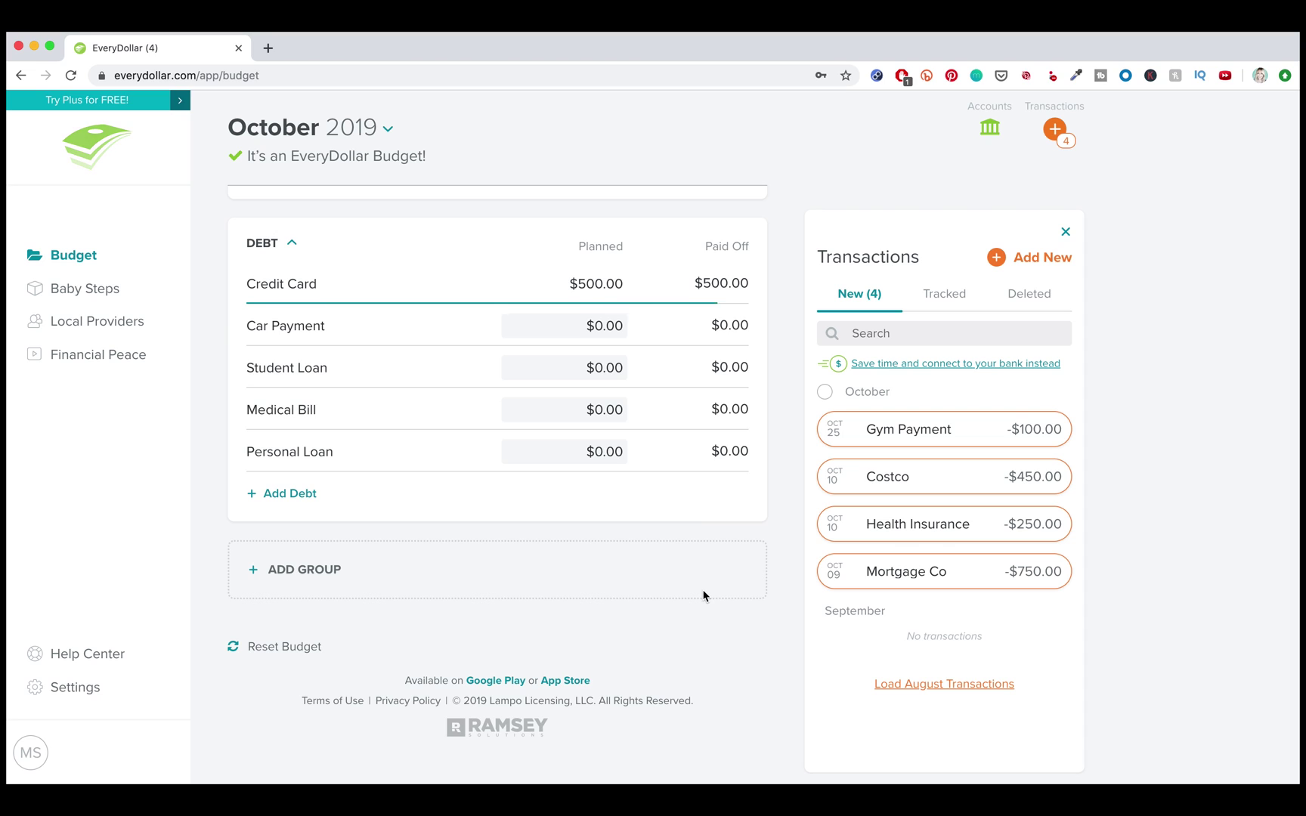
scroll(703, 595, "up", 5)
scroll(670, 584, "up", 2)
left_click_drag(945, 429, 378, 397)
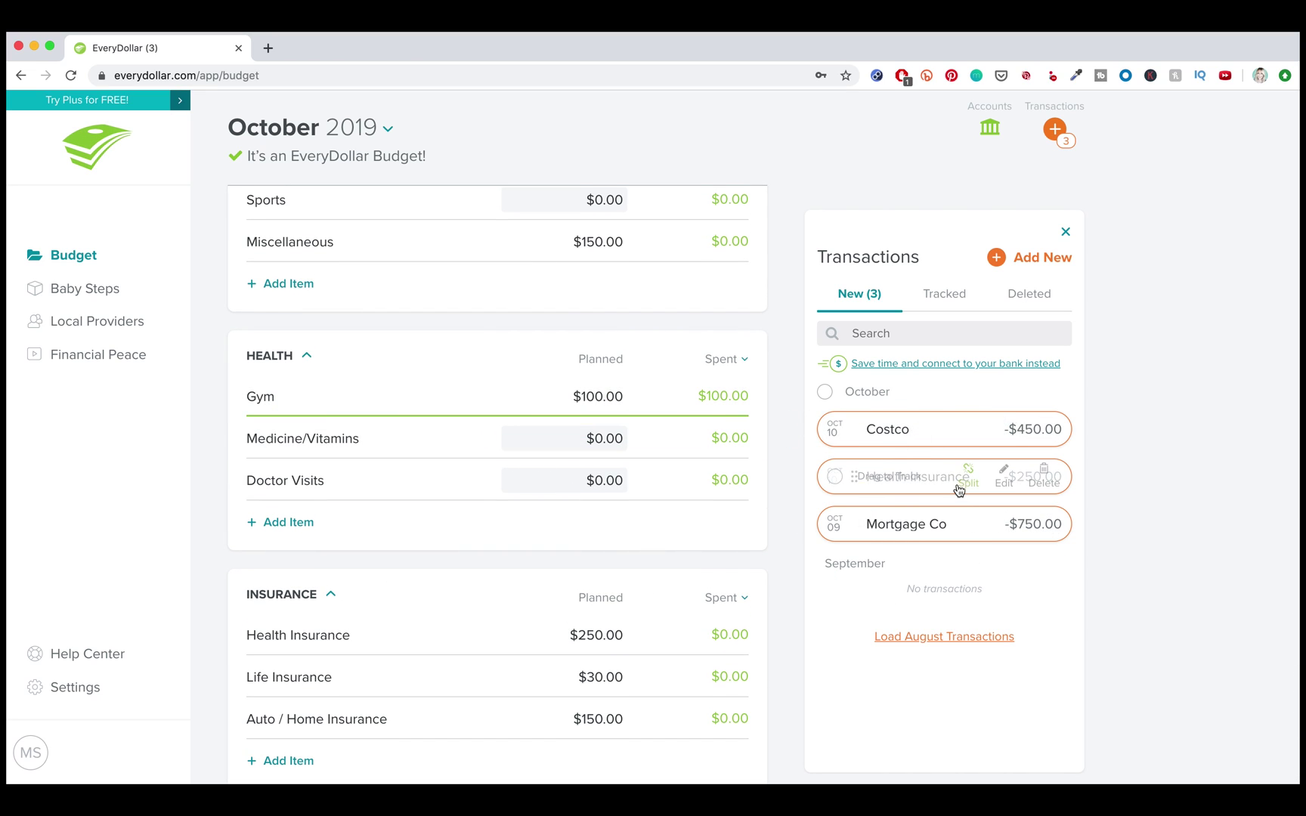
mouse_move(960, 484)
left_mouse_down()
mouse_move(418, 675)
mouse_move(393, 641)
left_mouse_up()
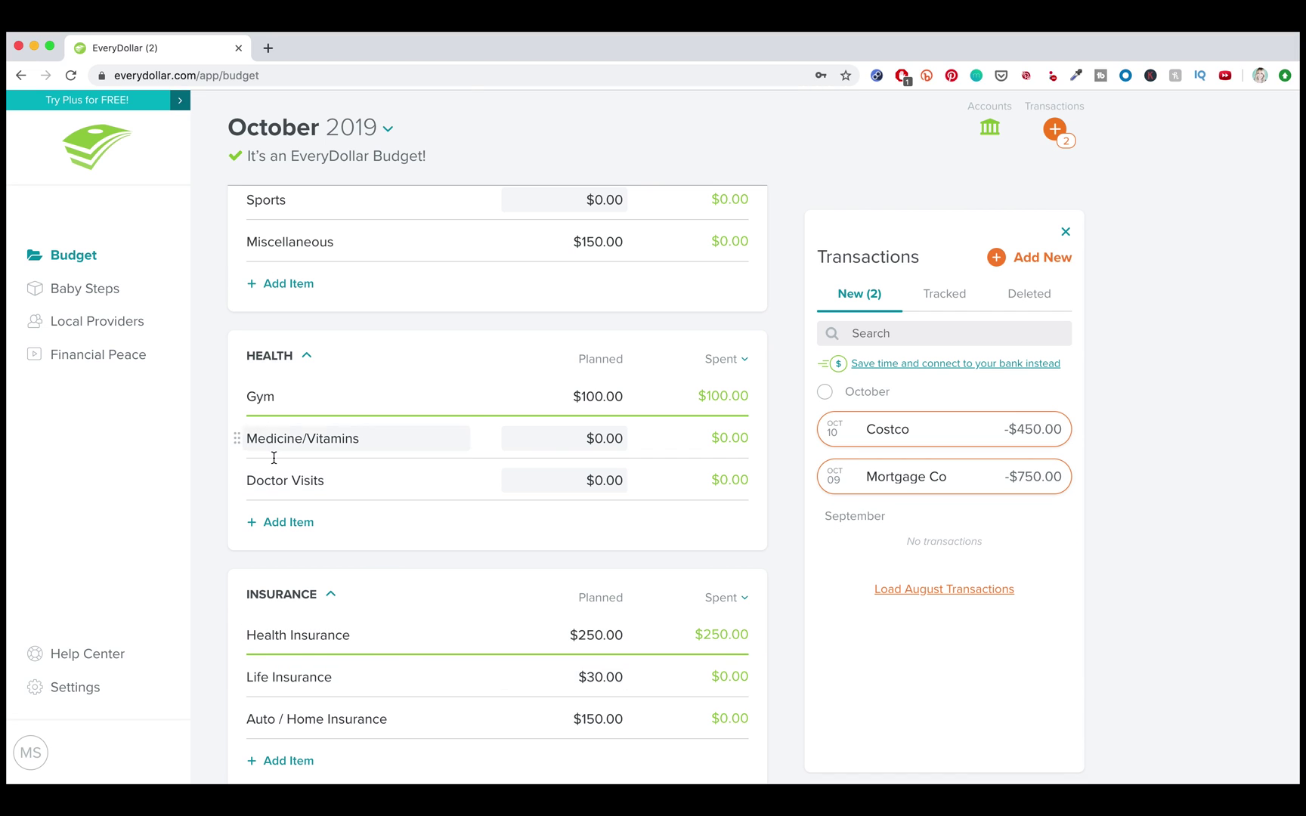
Track the Costco purchase to Groceries and Mortgage Co's payment to Mortgage
scroll(435, 628, "up", 12)
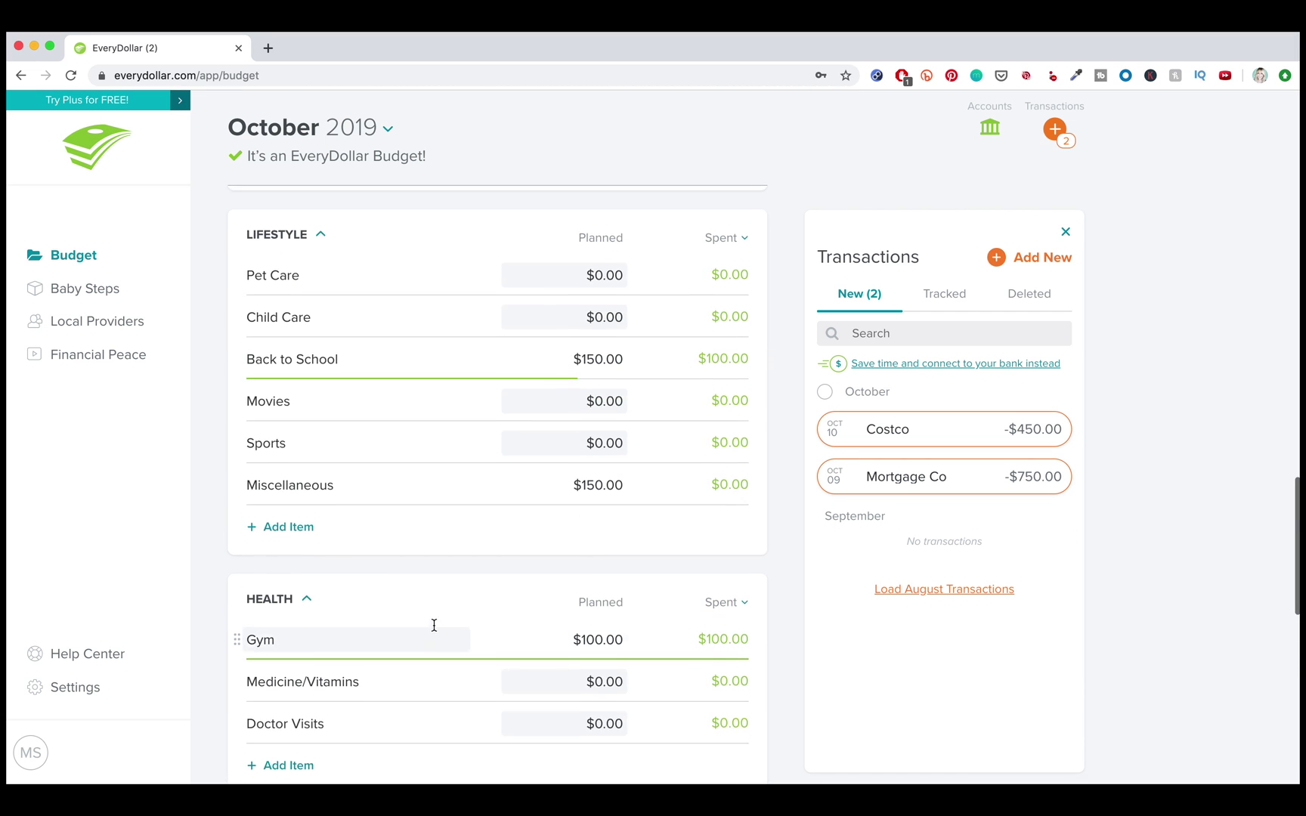
scroll(435, 625, "up", 2)
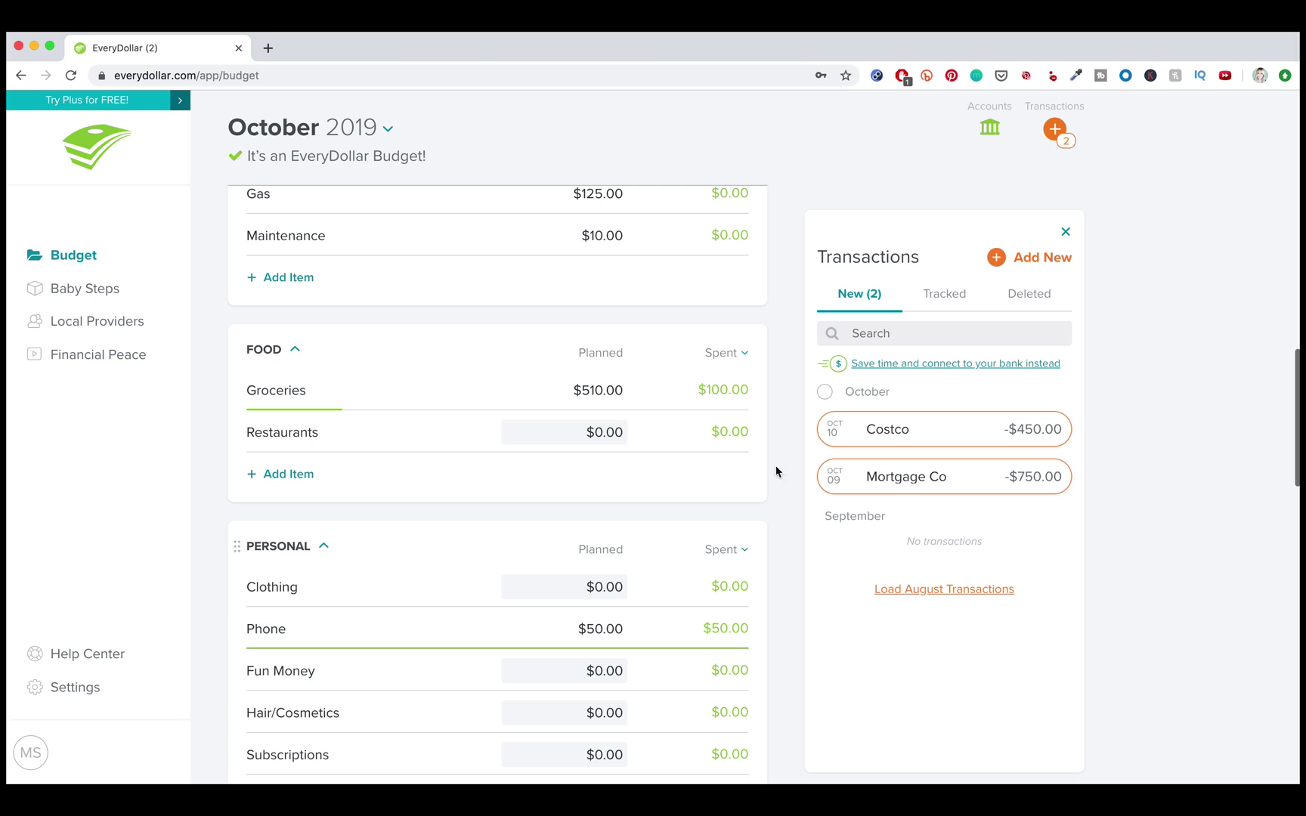
left_click(1137, 512)
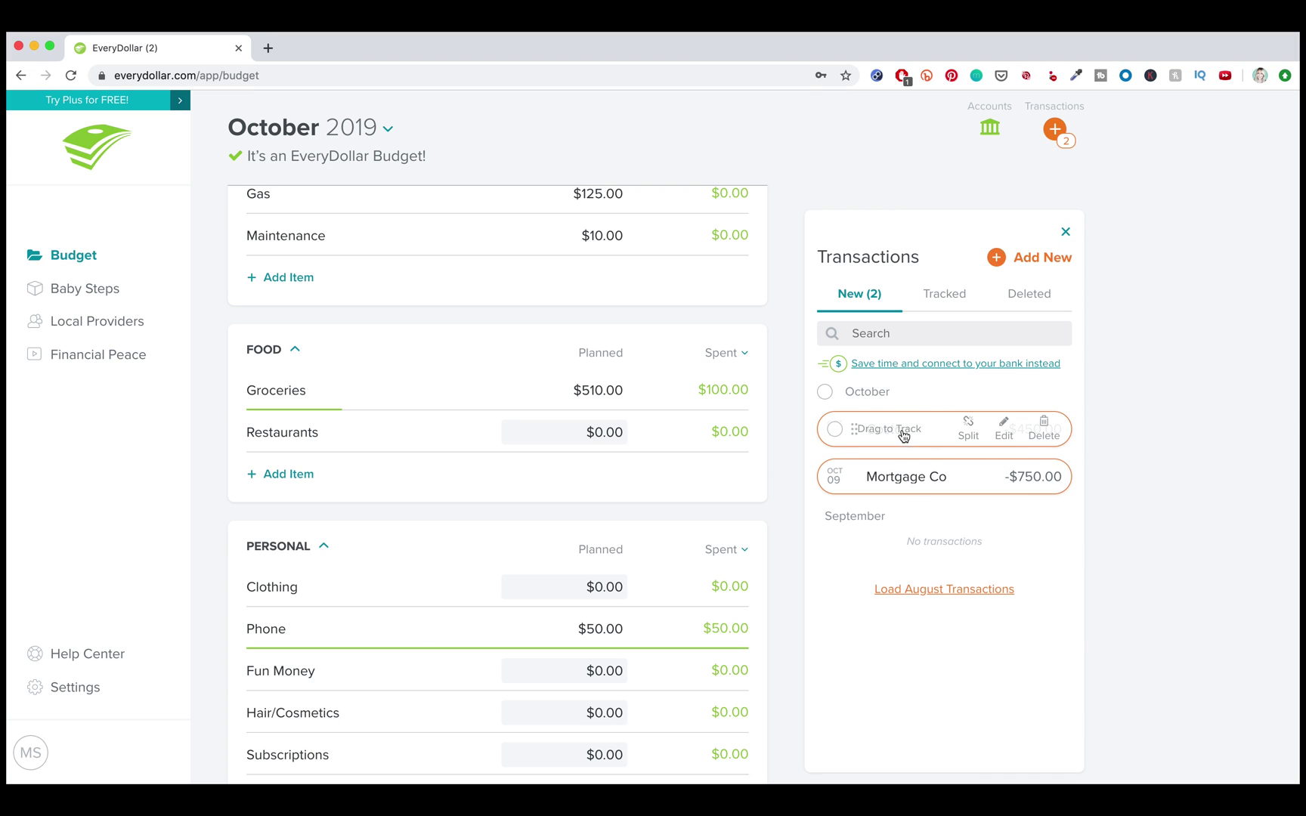
left_click_drag(904, 438, 363, 389)
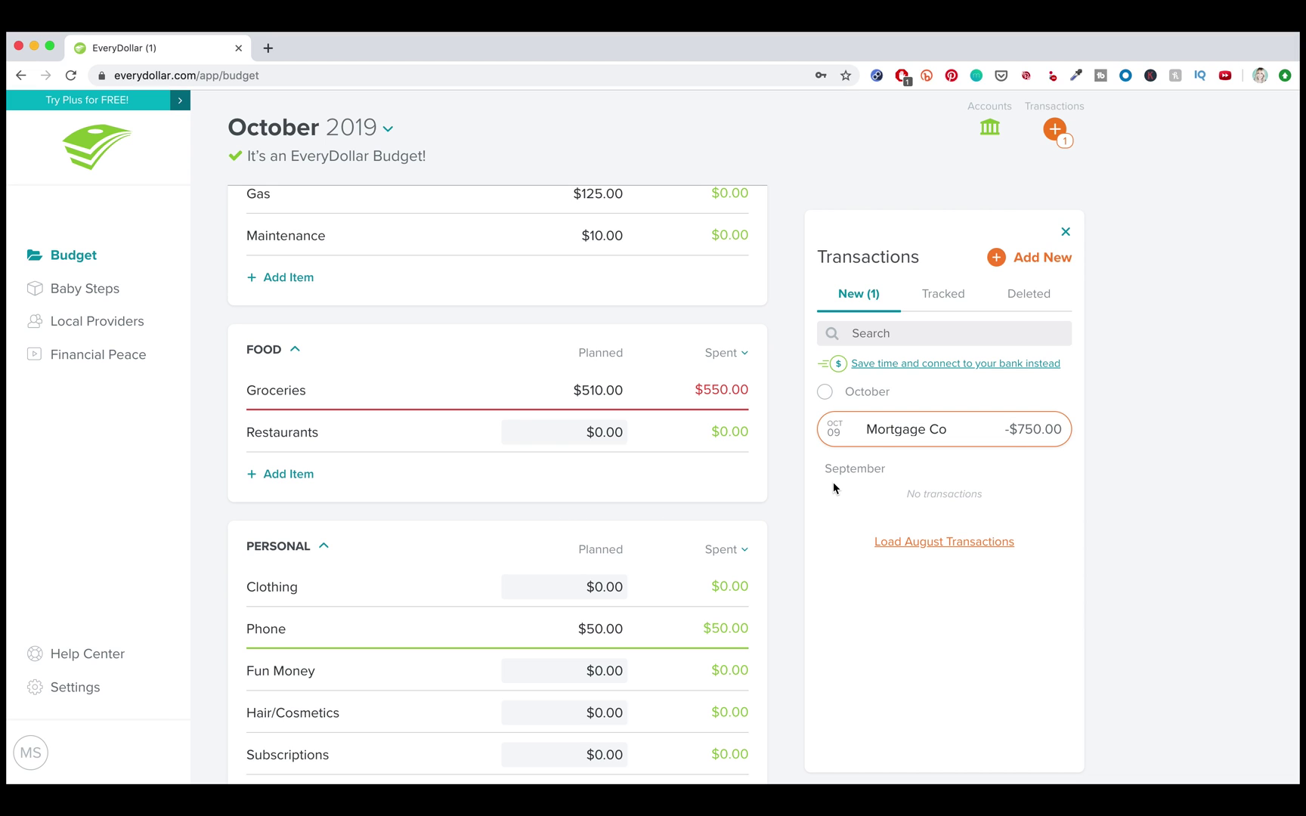
scroll(830, 487, "up", 5)
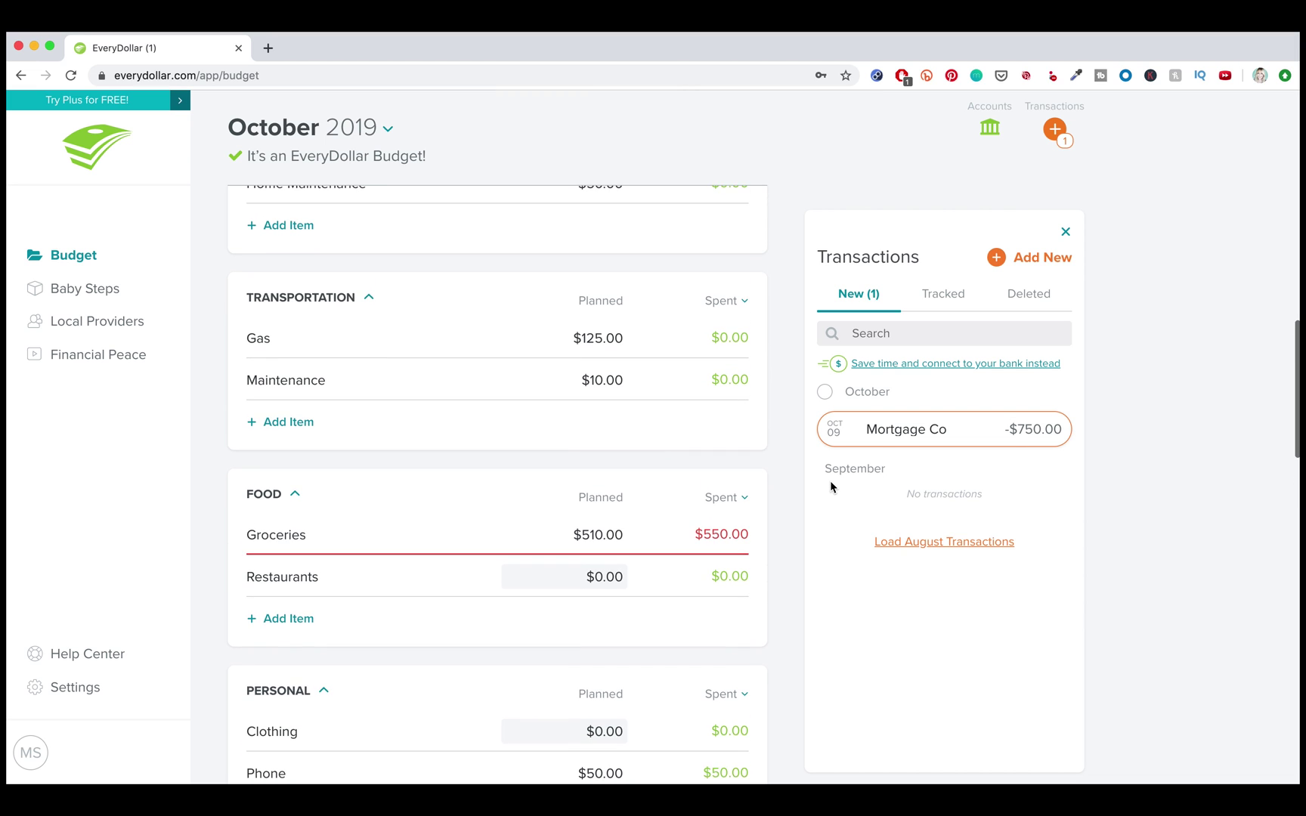
scroll(831, 486, "down", 10)
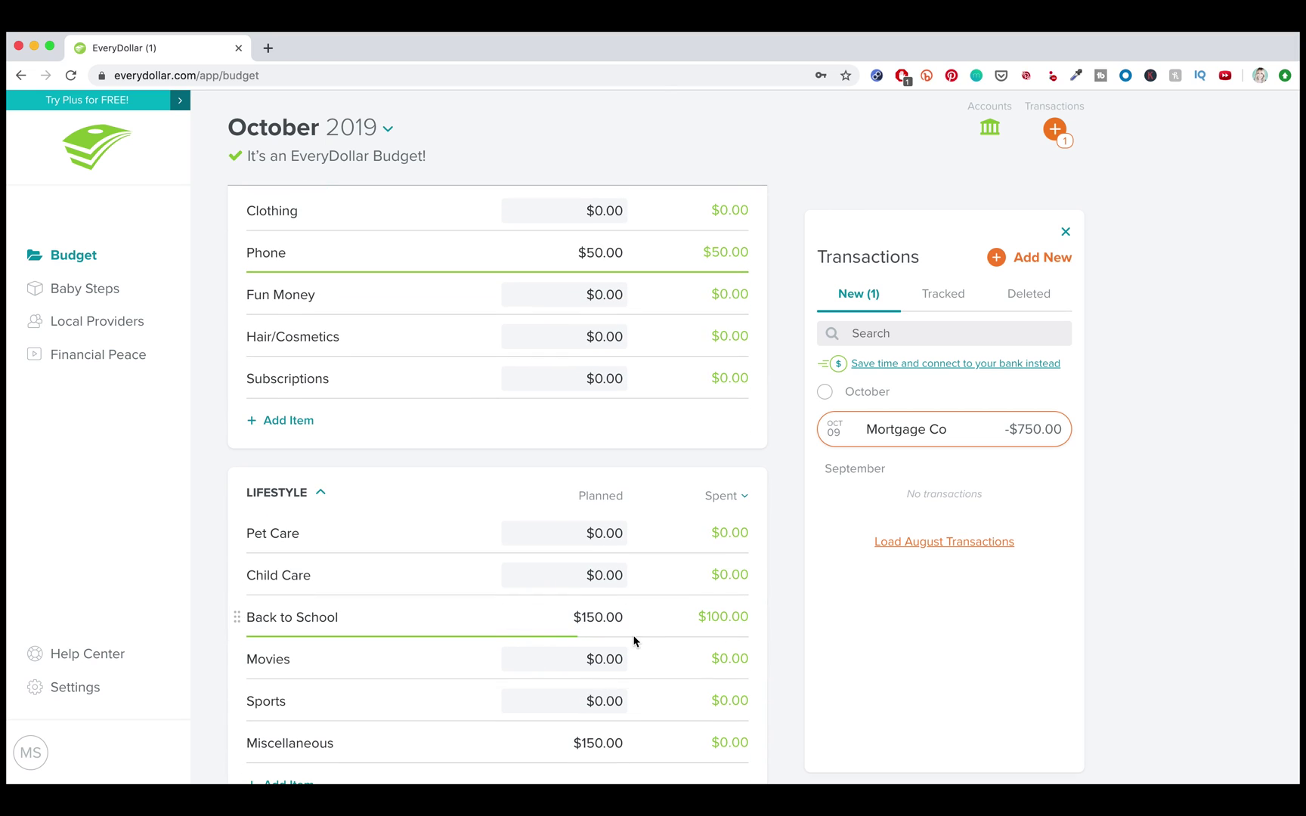
scroll(694, 690, "up", 4)
scroll(694, 691, "up", 1)
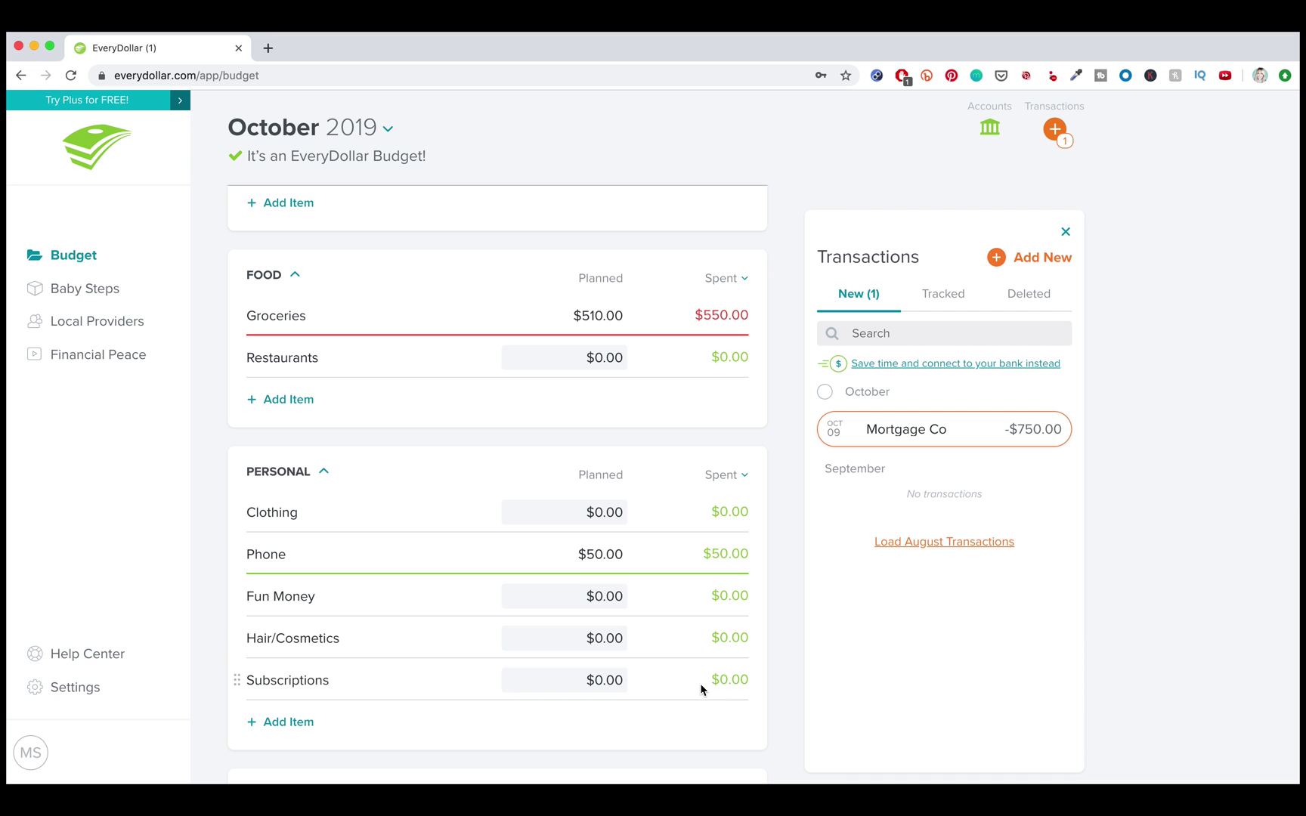
scroll(702, 684, "up", 8)
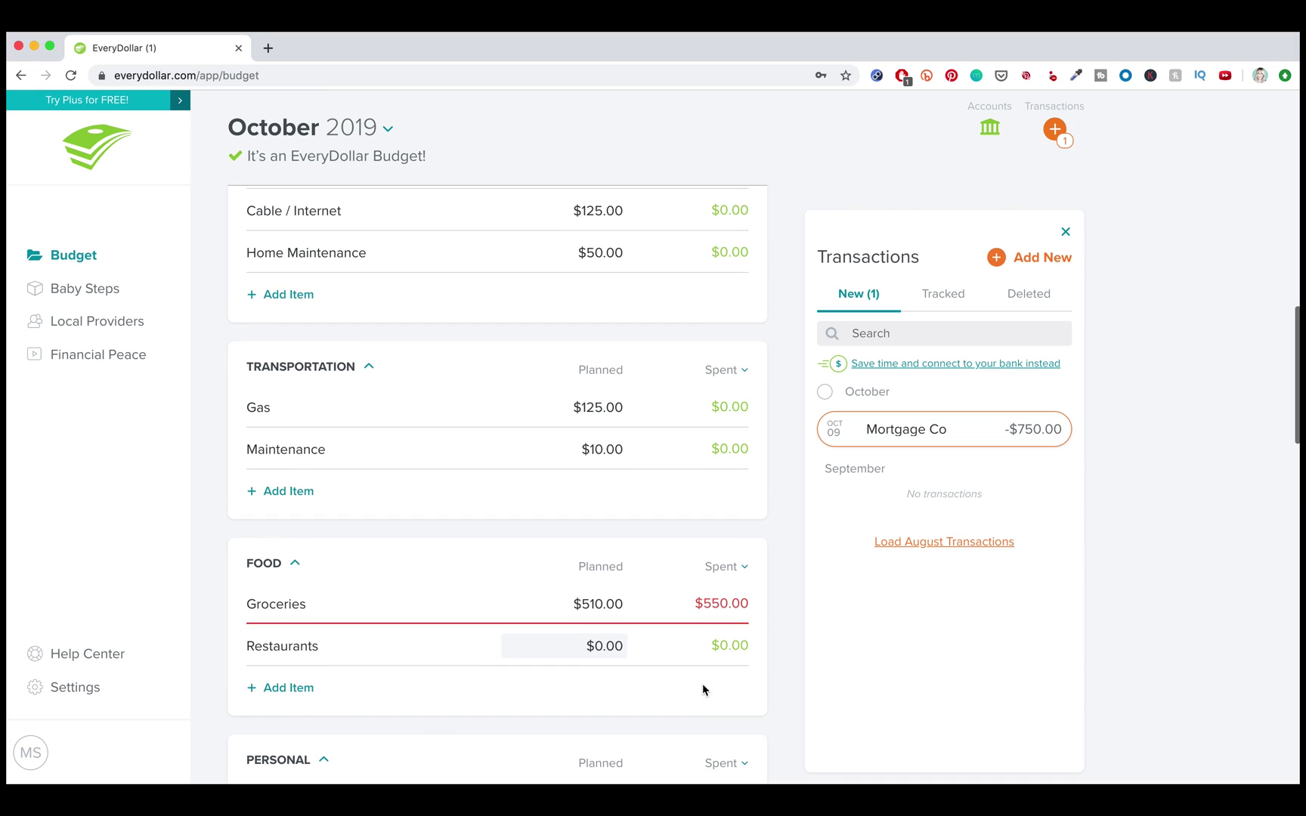
scroll(703, 684, "up", 1)
left_click_drag(898, 439, 502, 424)
scroll(776, 574, "up", 10)
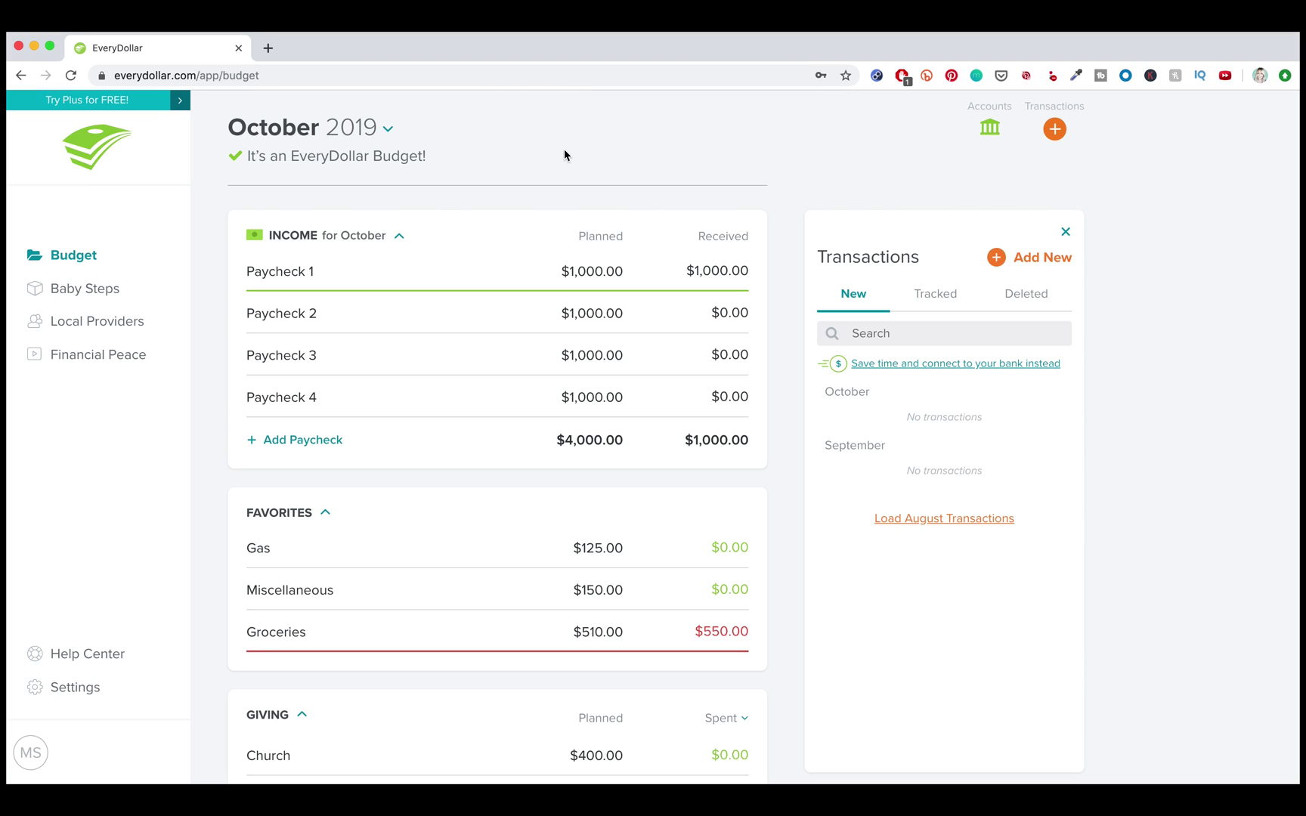
left_click(389, 135)
left_click(555, 196)
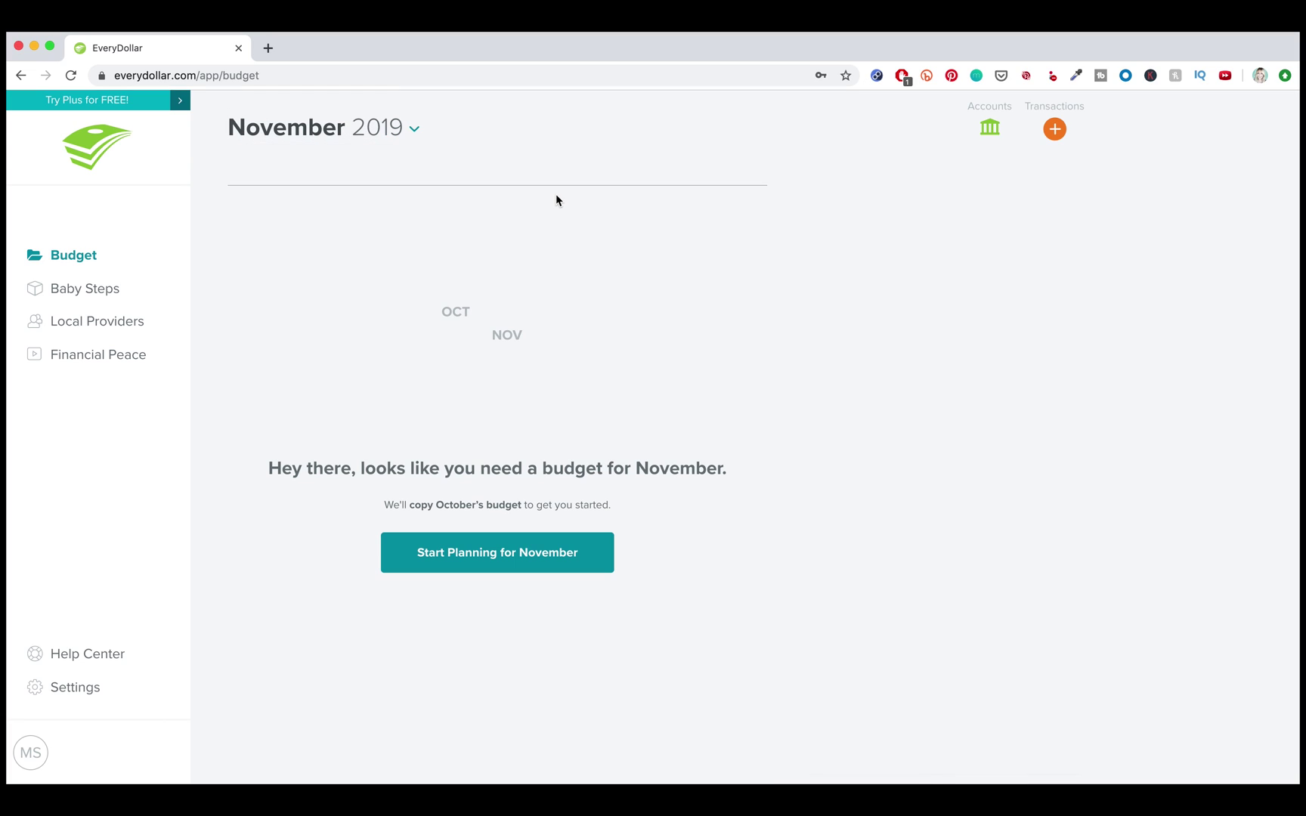
left_click(492, 559)
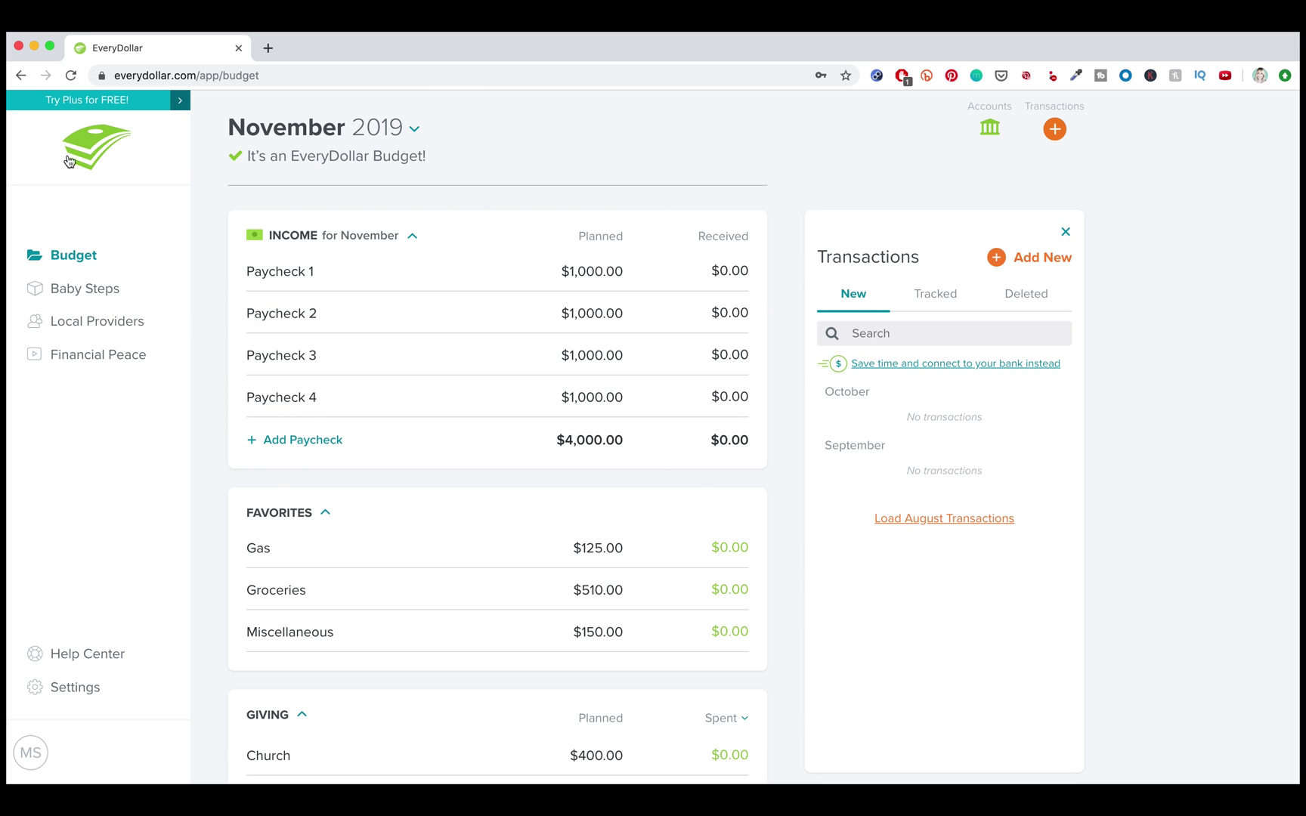
scroll(364, 394, "down", 2)
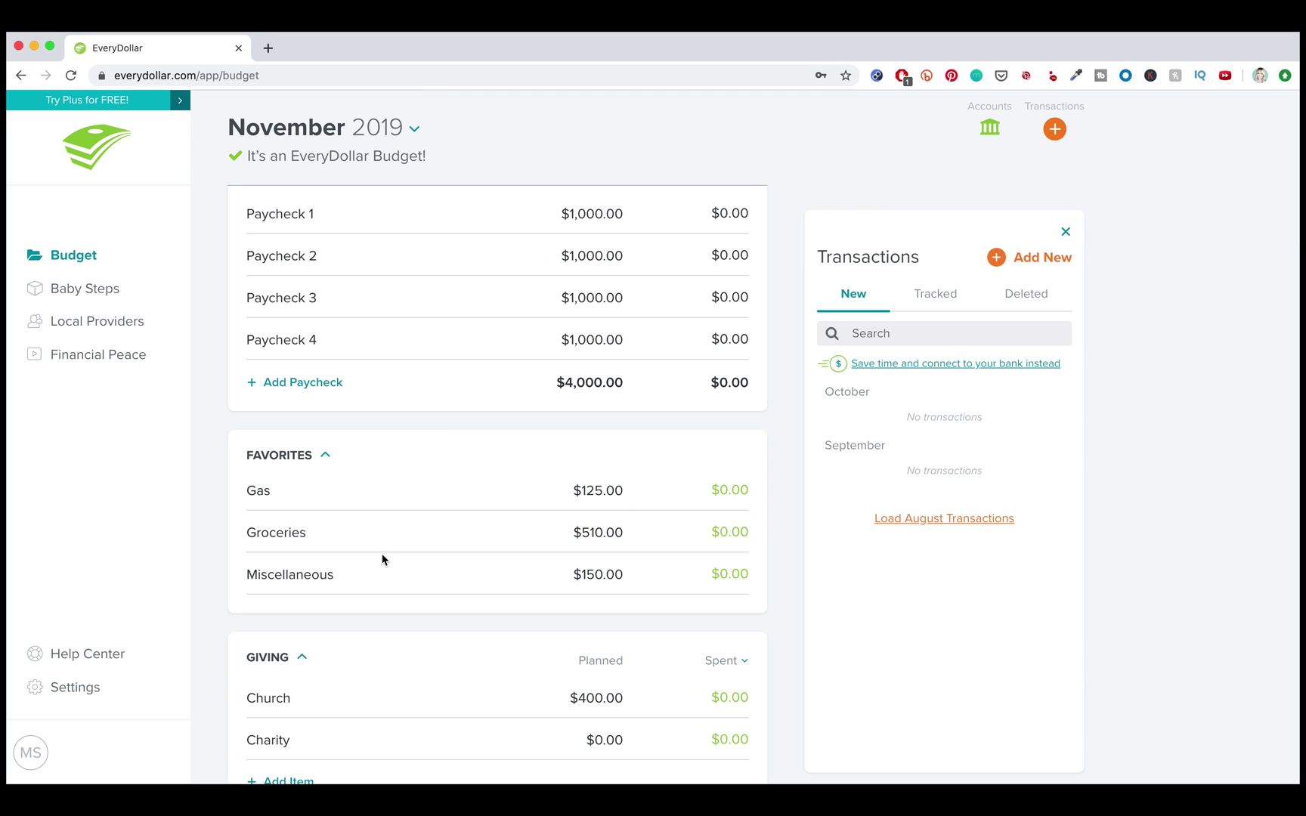
scroll(403, 524, "up", 2)
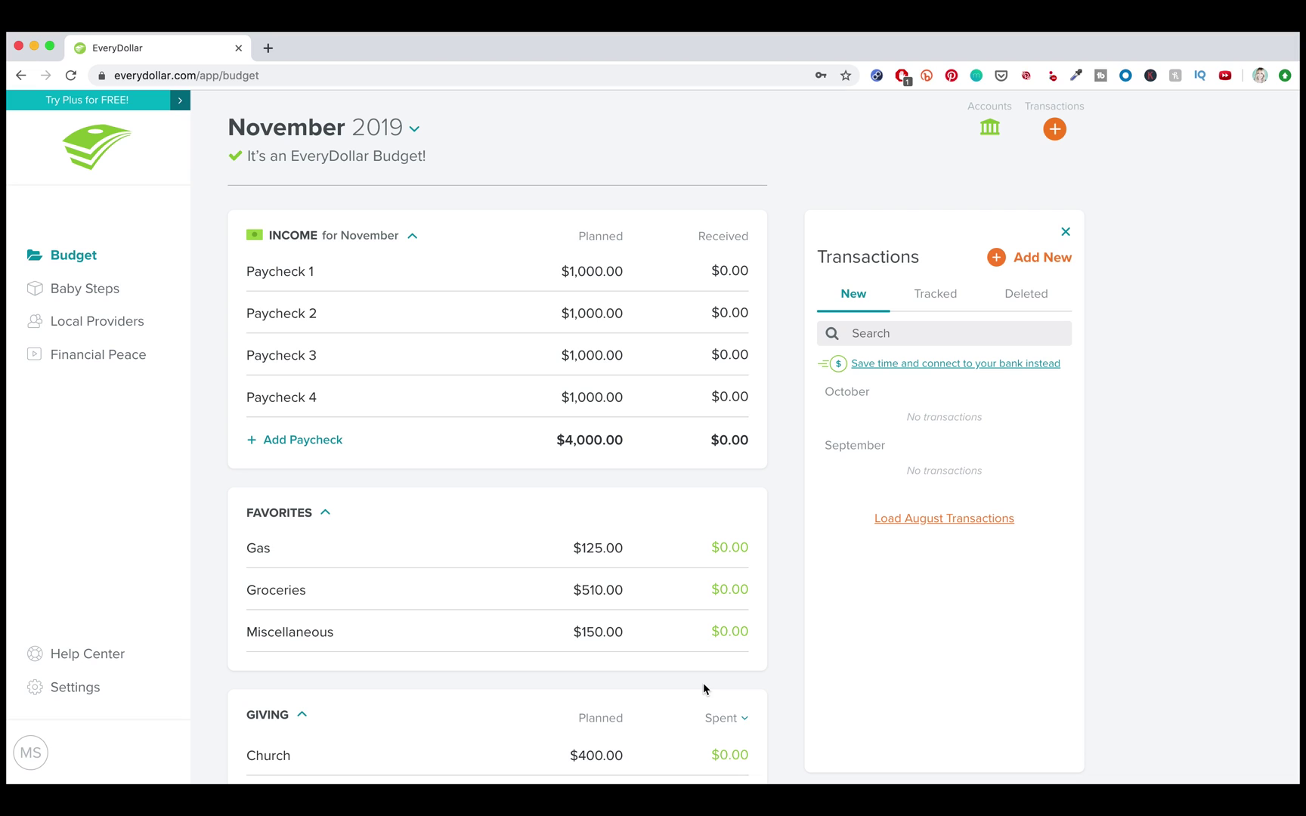
scroll(601, 272, "down", 20)
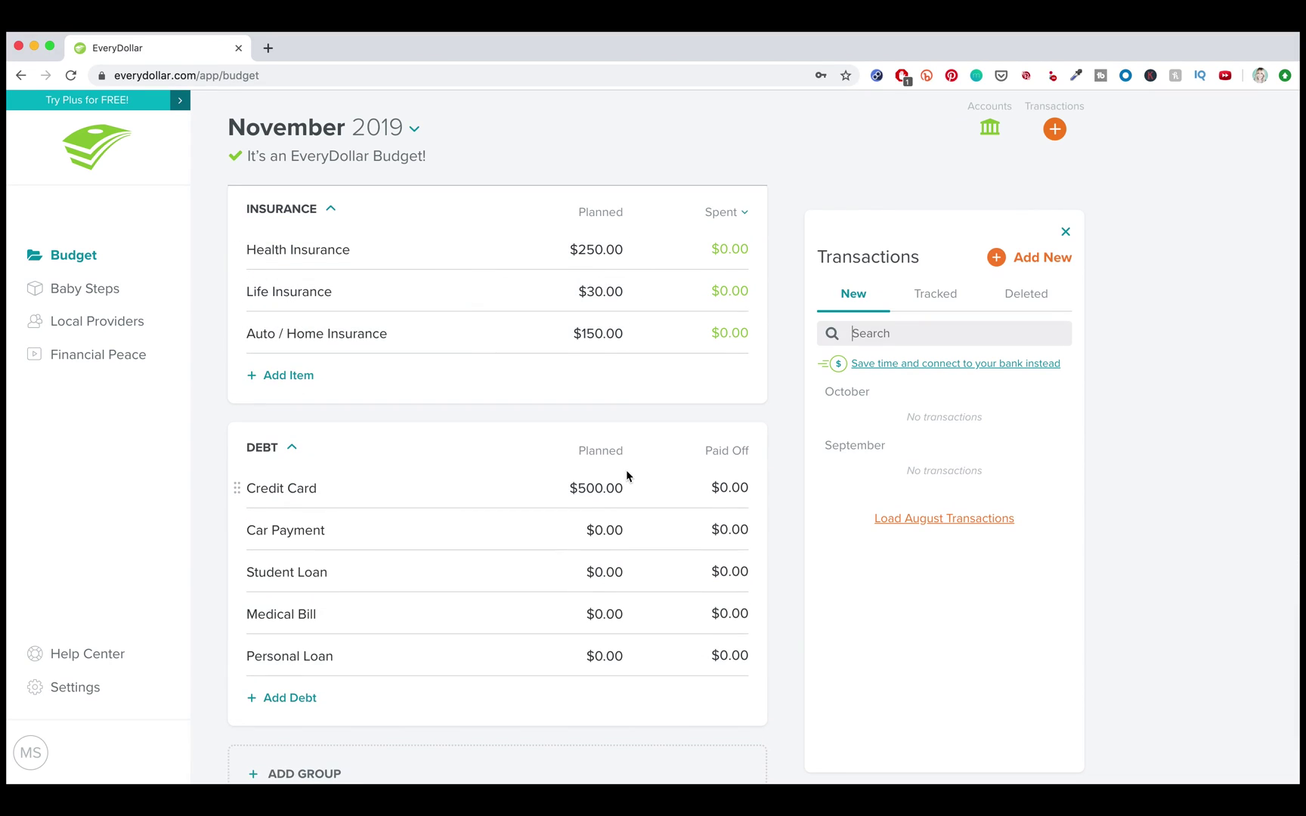
scroll(626, 475, "up", 12)
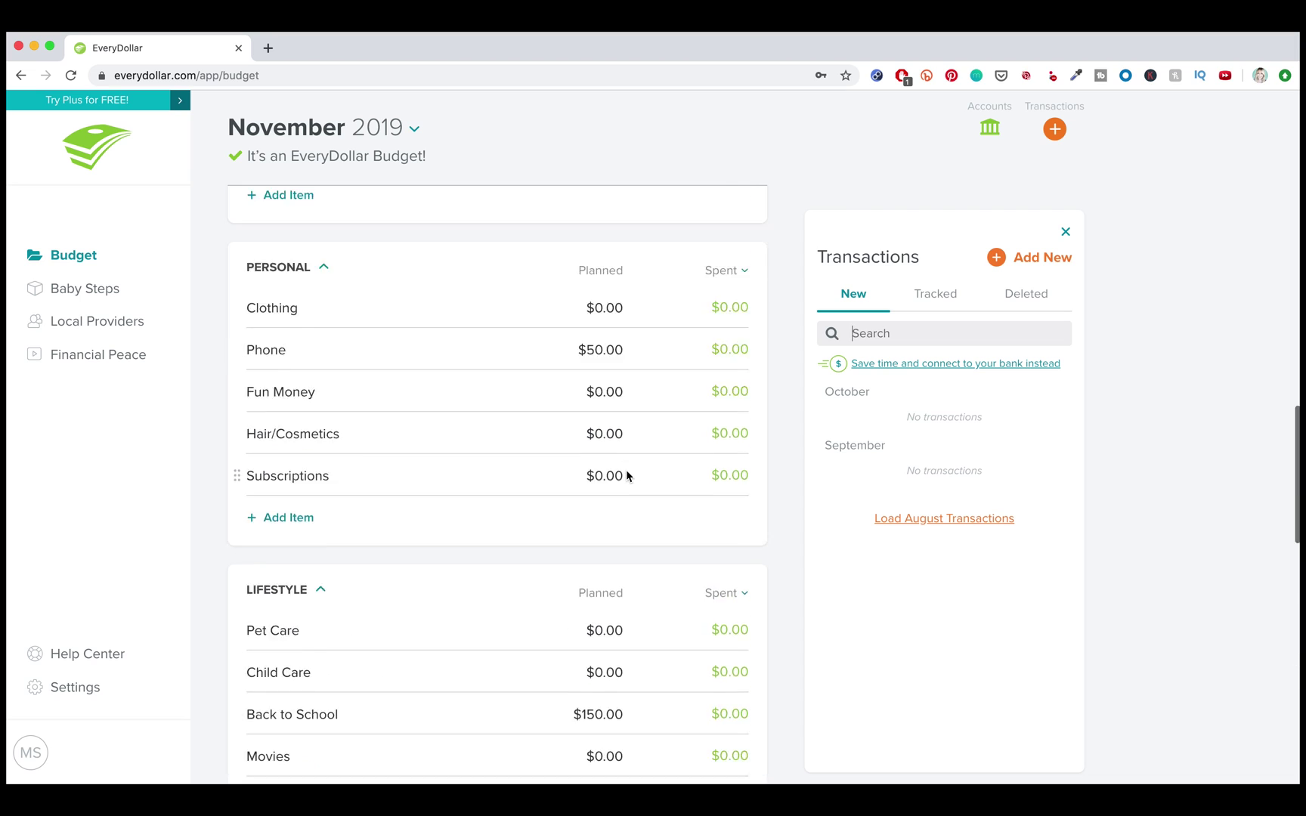
scroll(626, 475, "up", 10)
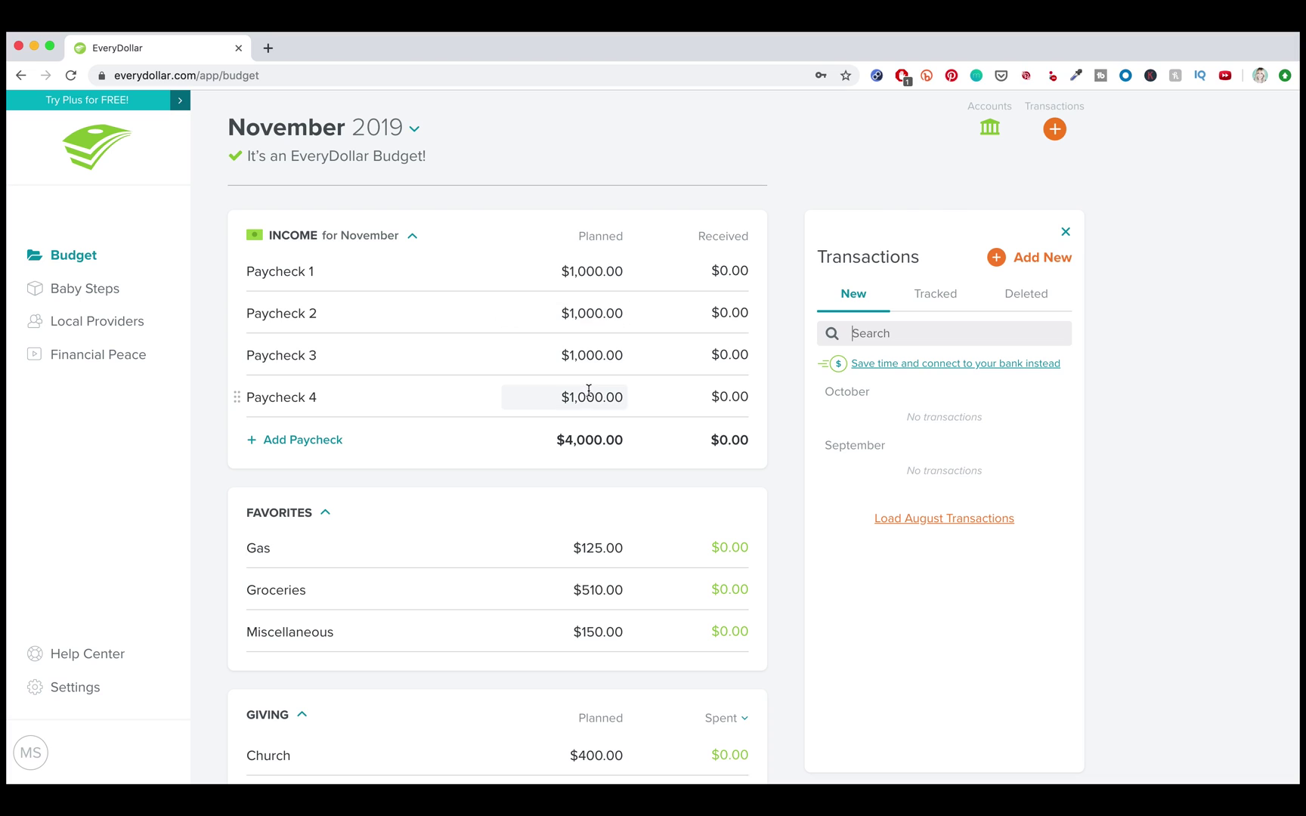
scroll(570, 404, "down", 3)
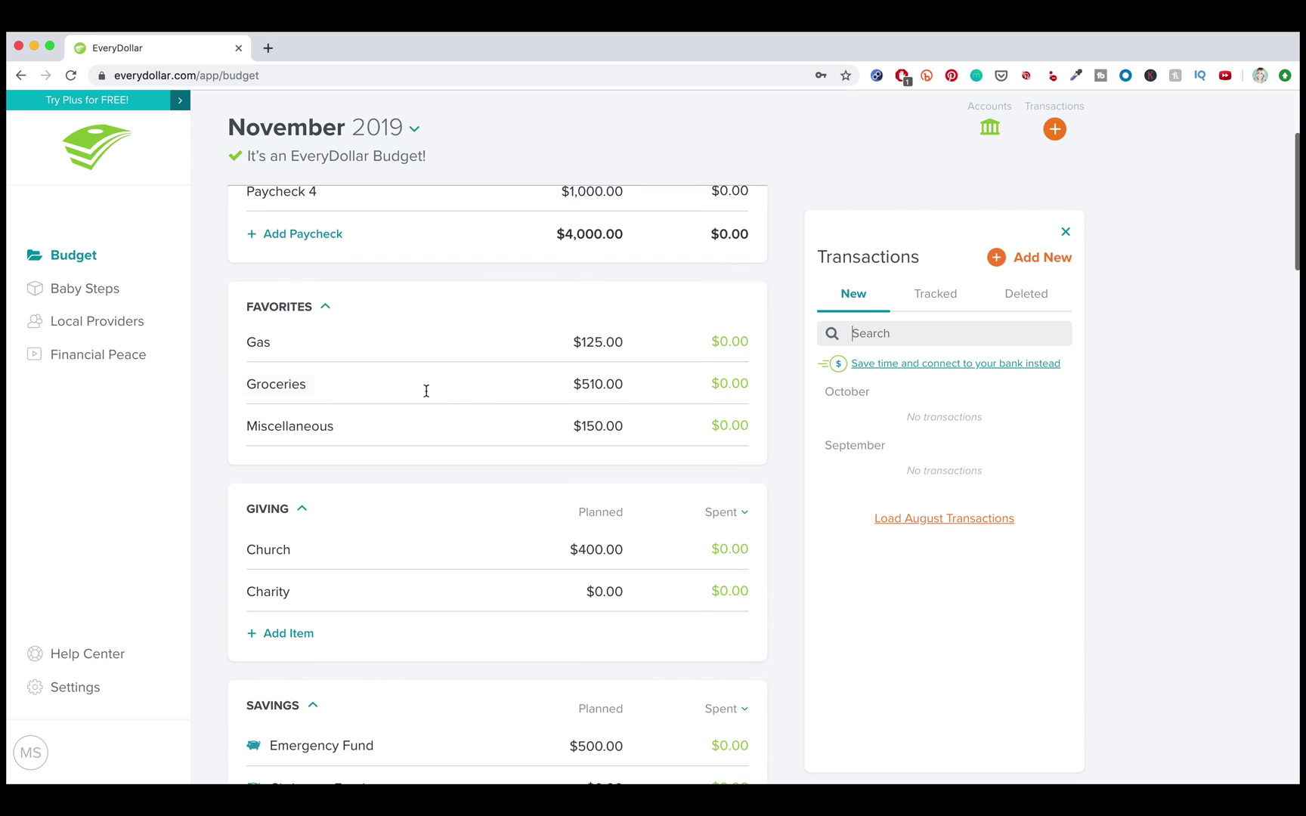
Set November's Groceries planned amount to $500 and Credit Card to $0
left_click(601, 384)
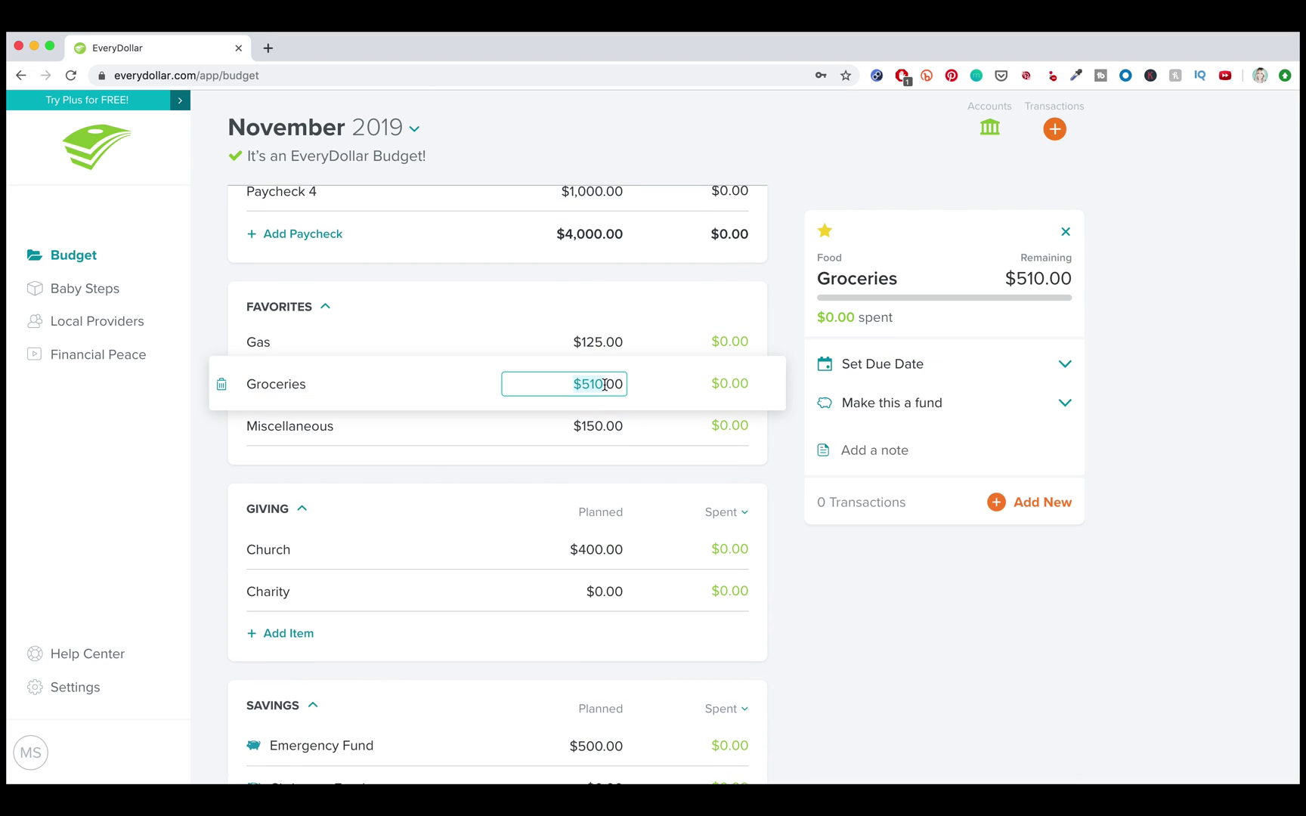
type("500")
key("Tab")
scroll(524, 550, "down", 5)
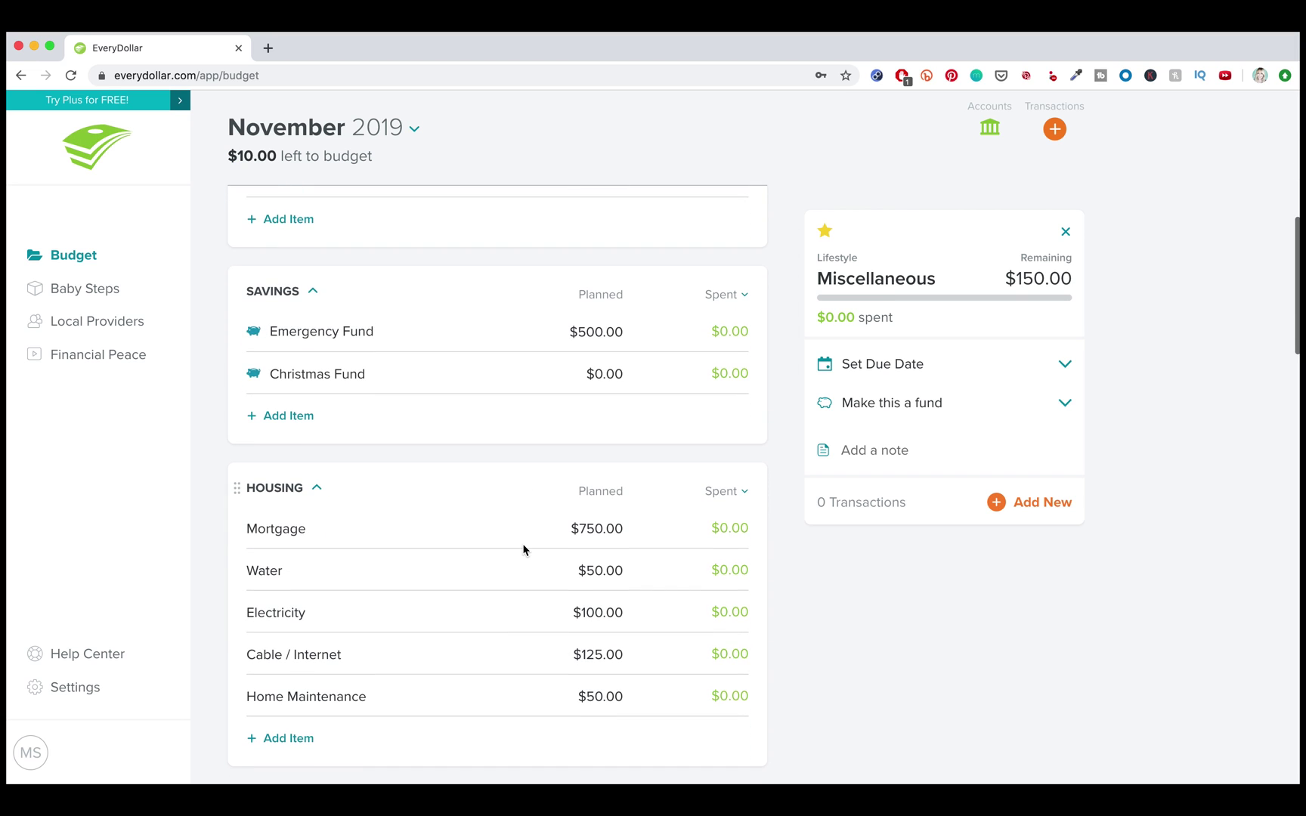
scroll(524, 549, "down", 15)
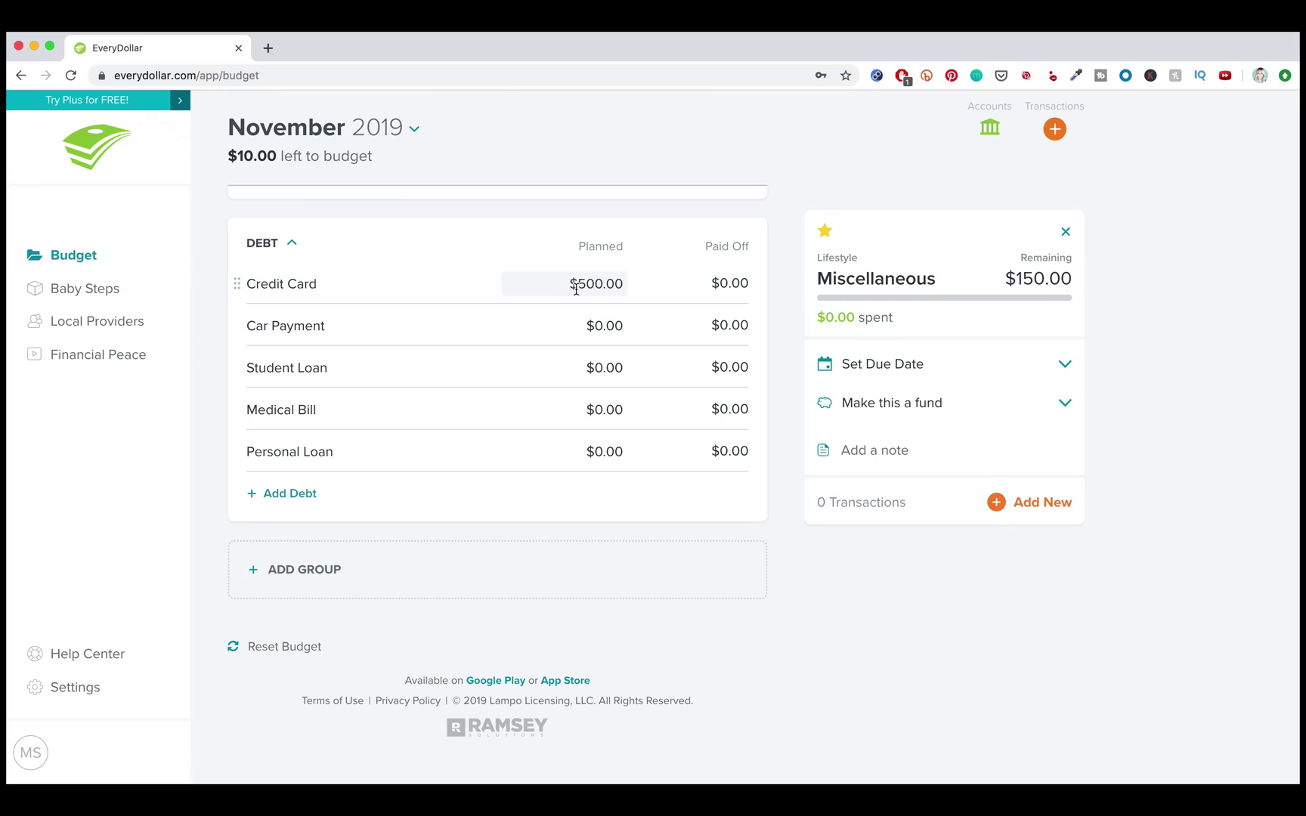
left_click(579, 284)
type("0")
key("Tab")
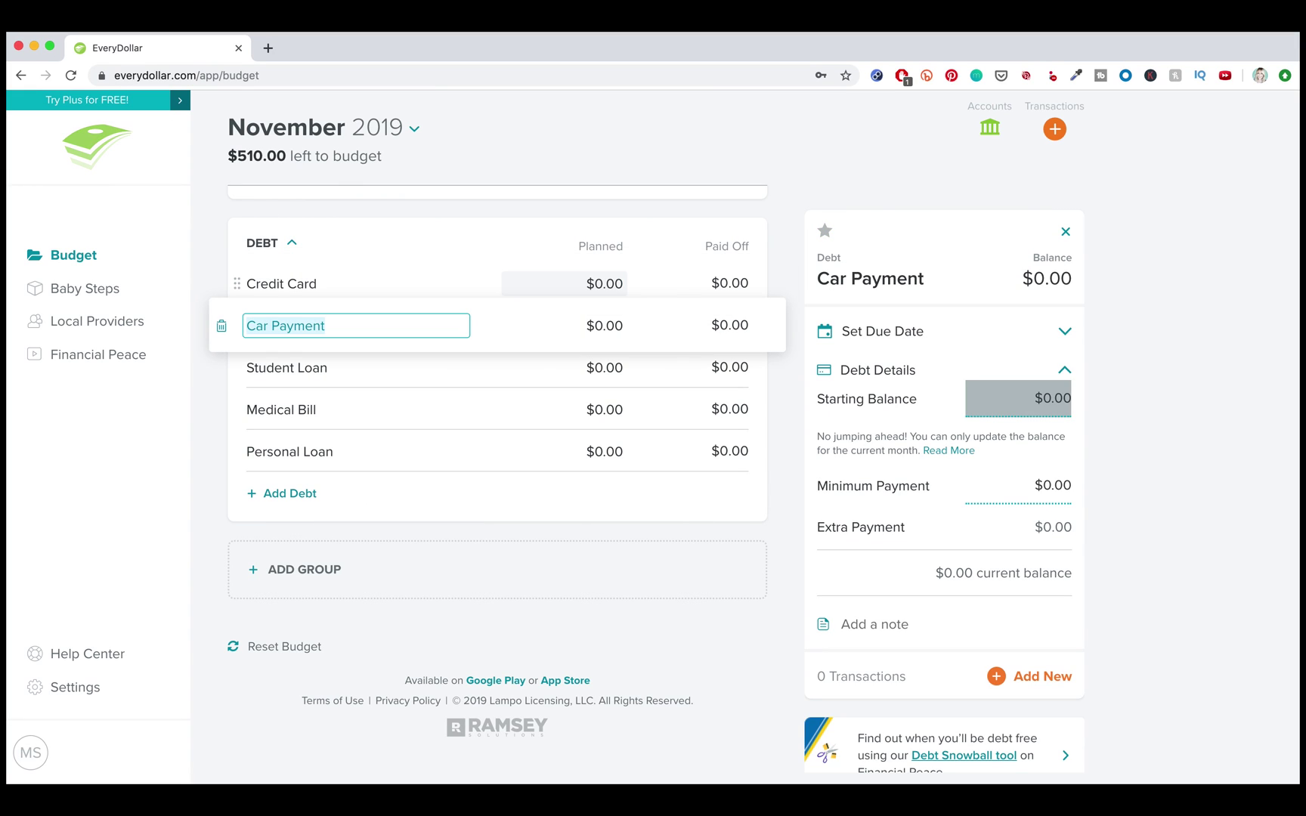
left_click(254, 173)
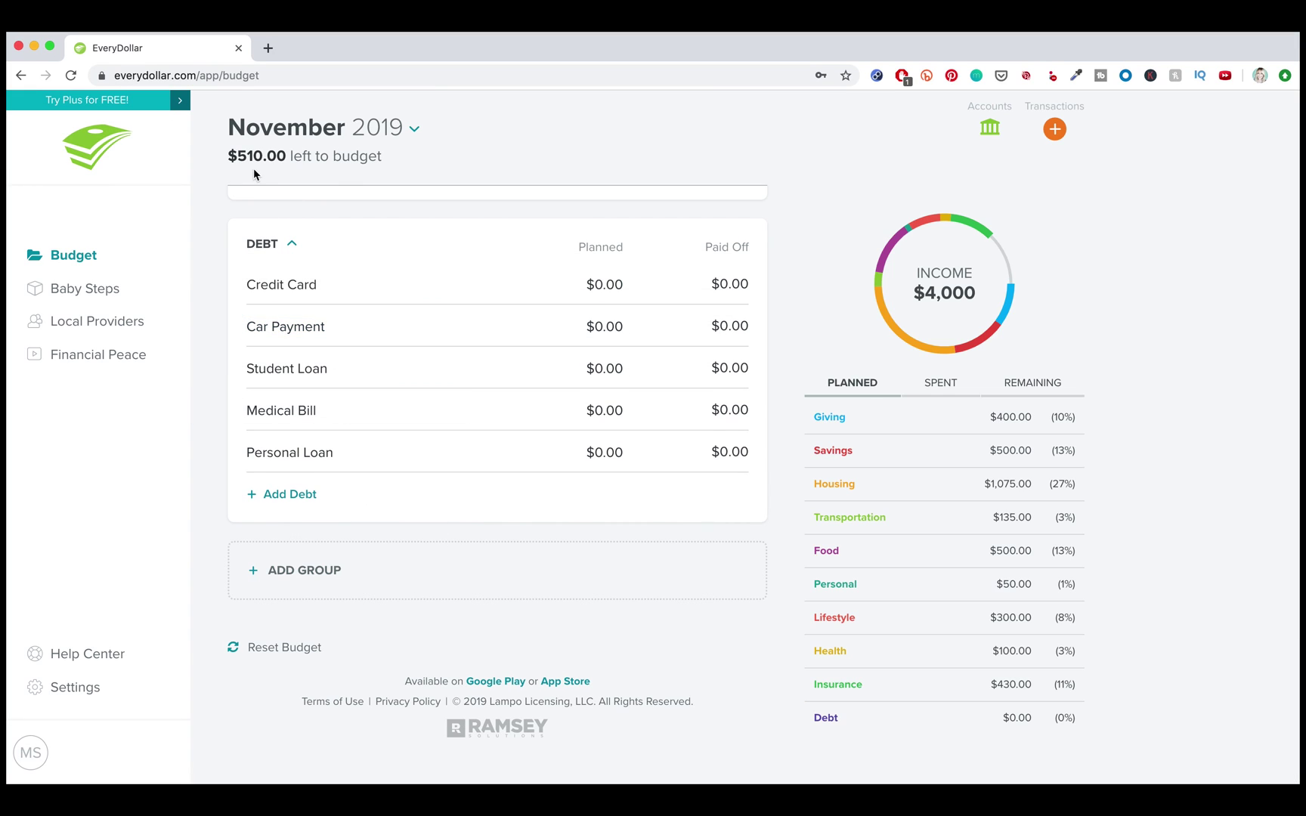
Delete the Back to School budget item
scroll(397, 370, "up", 4)
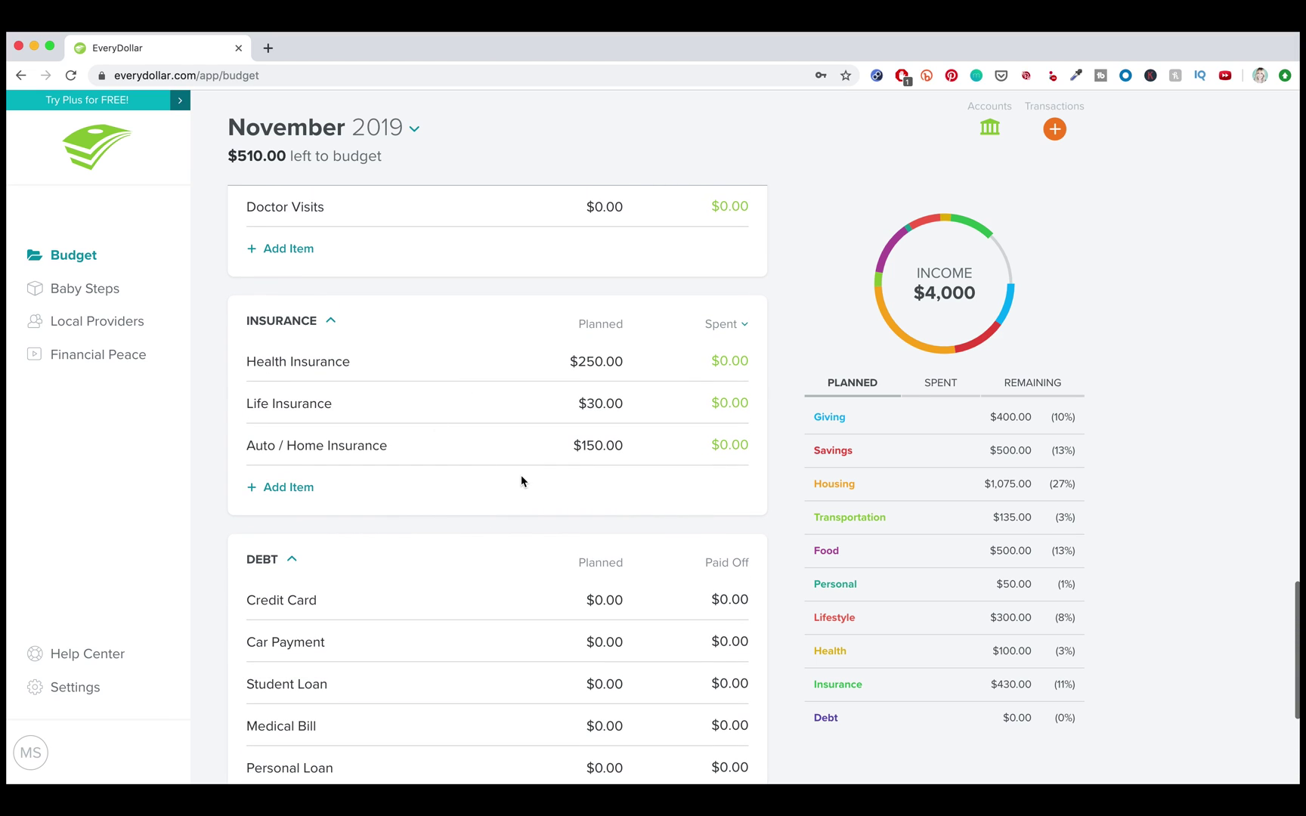
scroll(522, 503, "up", 3)
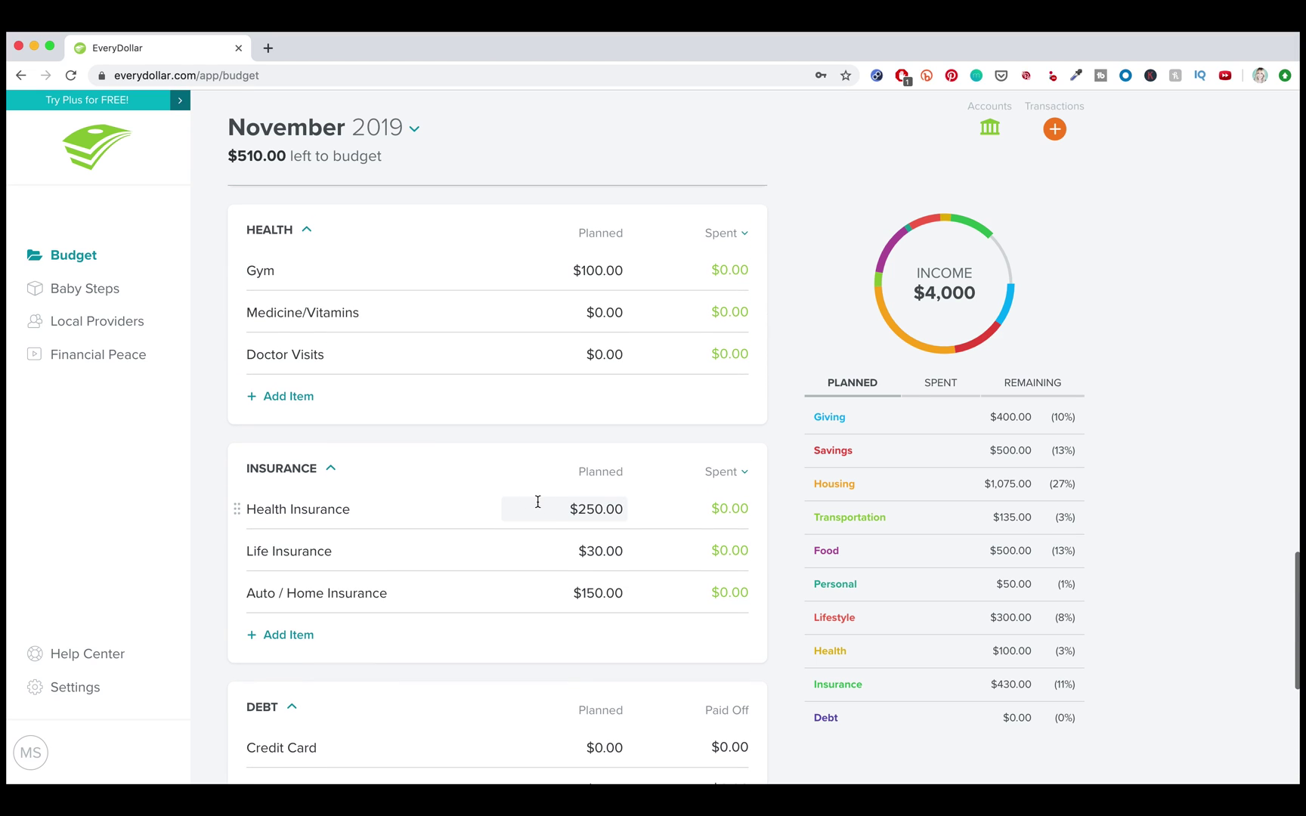
scroll(557, 520, "up", 7)
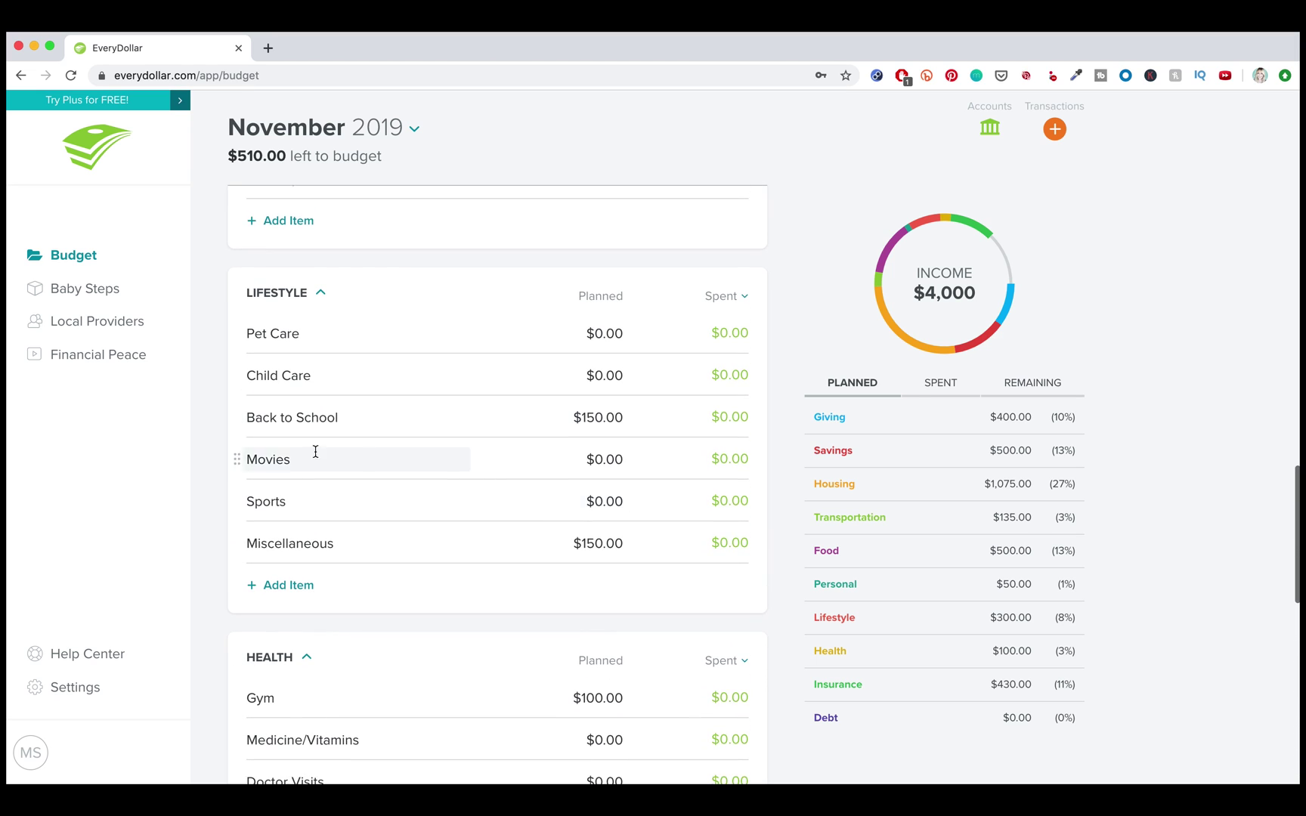
left_click(316, 414)
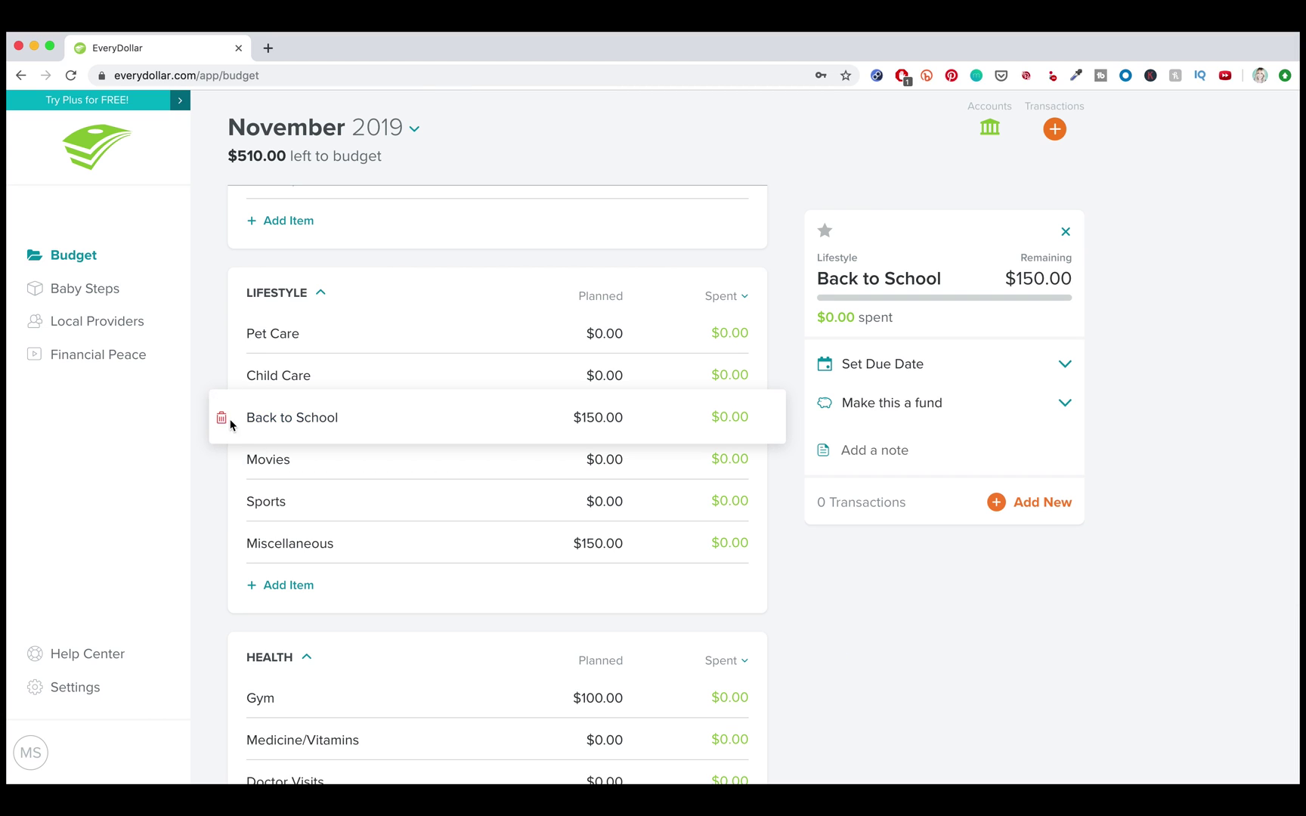
left_click(231, 418)
left_click(662, 281)
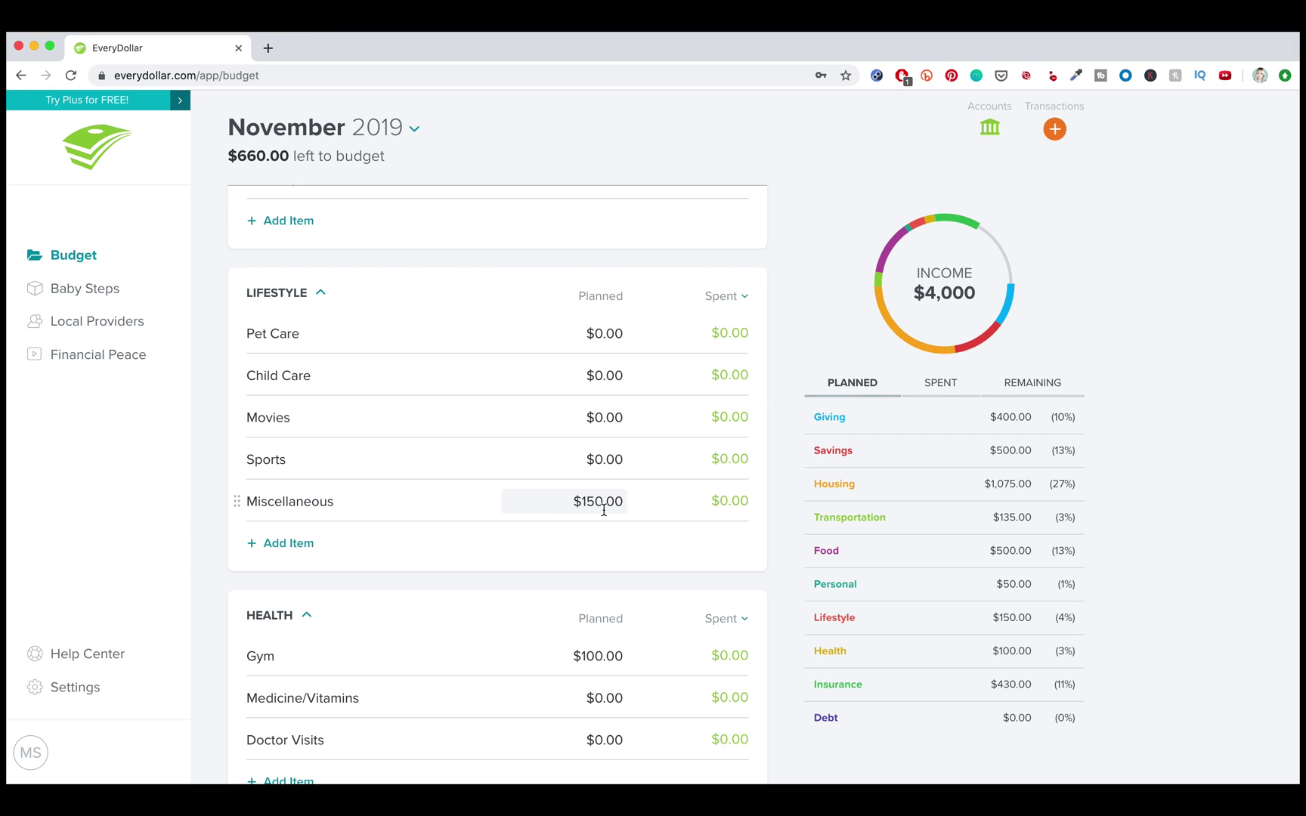
Plan Hair/Cosmetics at $100, leaving $560.00 to budget
scroll(529, 499, "up", 6)
left_click(602, 486)
type("10.")
type("00")
key("Tab")
scroll(572, 516, "up", 5)
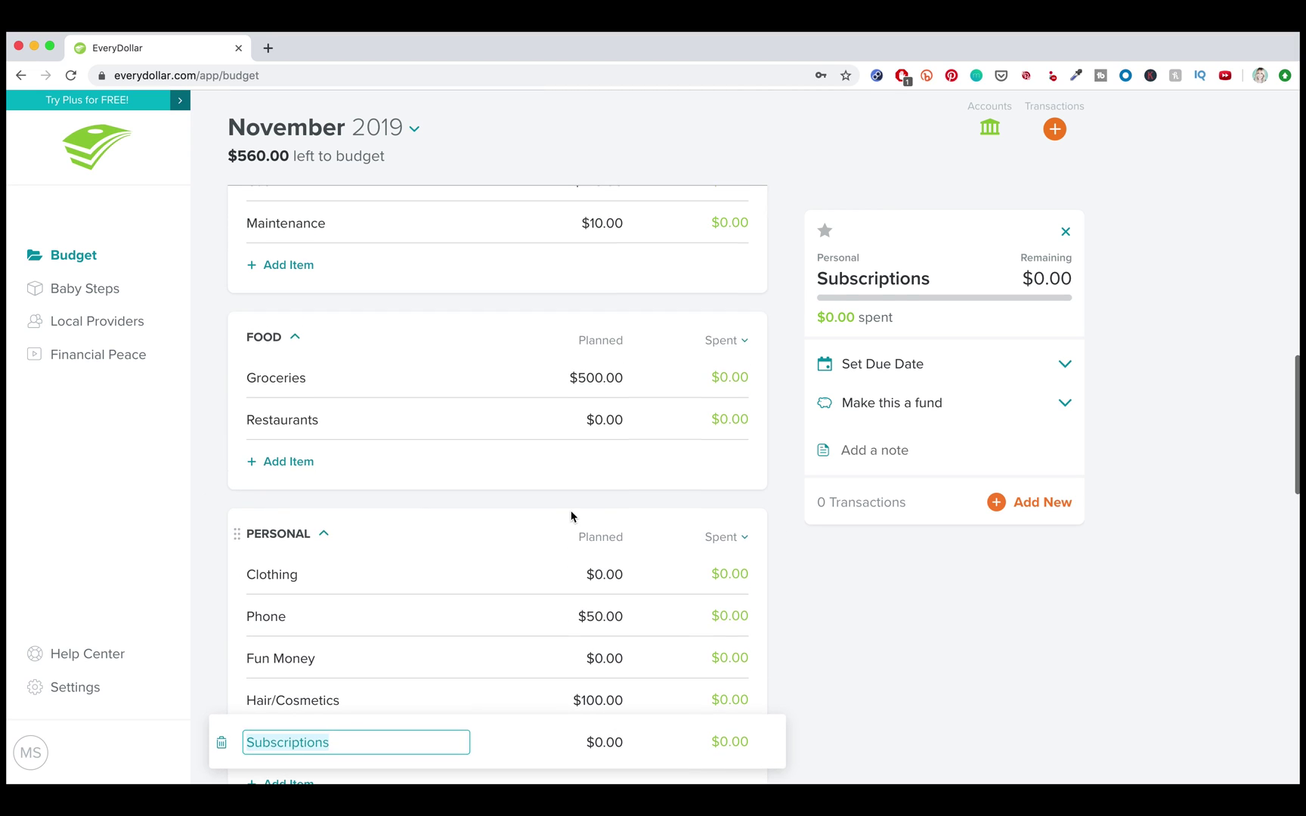
scroll(572, 516, "up", 3)
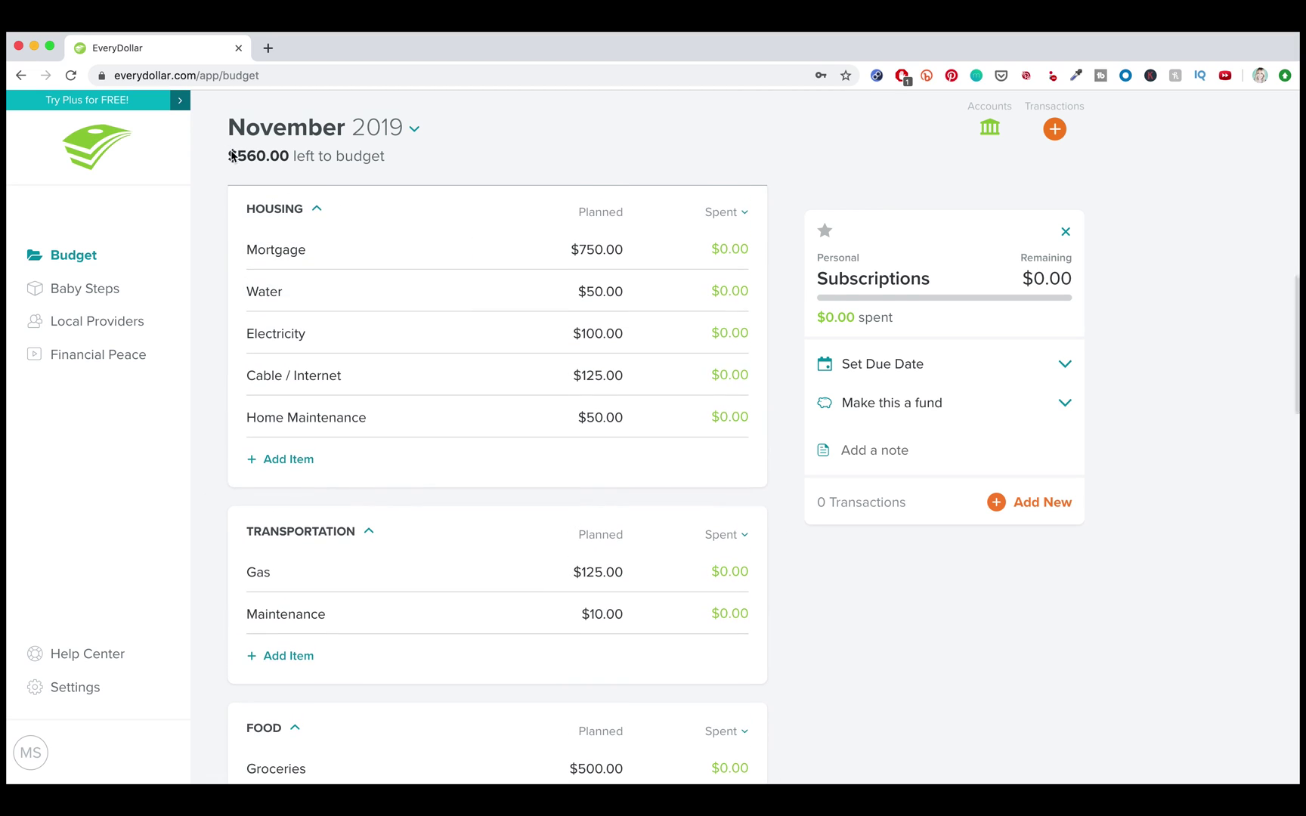
scroll(527, 662, "down", 3)
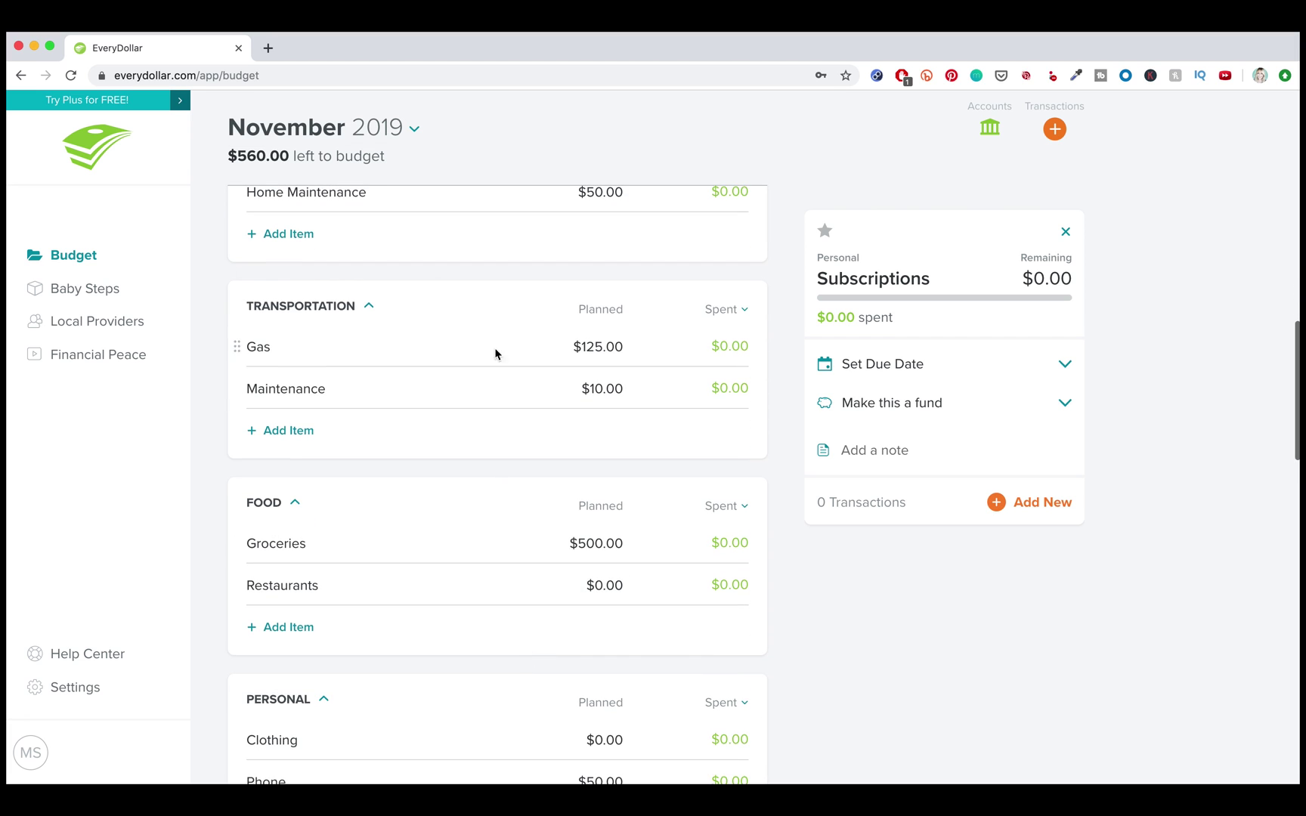
scroll(324, 586, "up", 4)
scroll(325, 595, "up", 5)
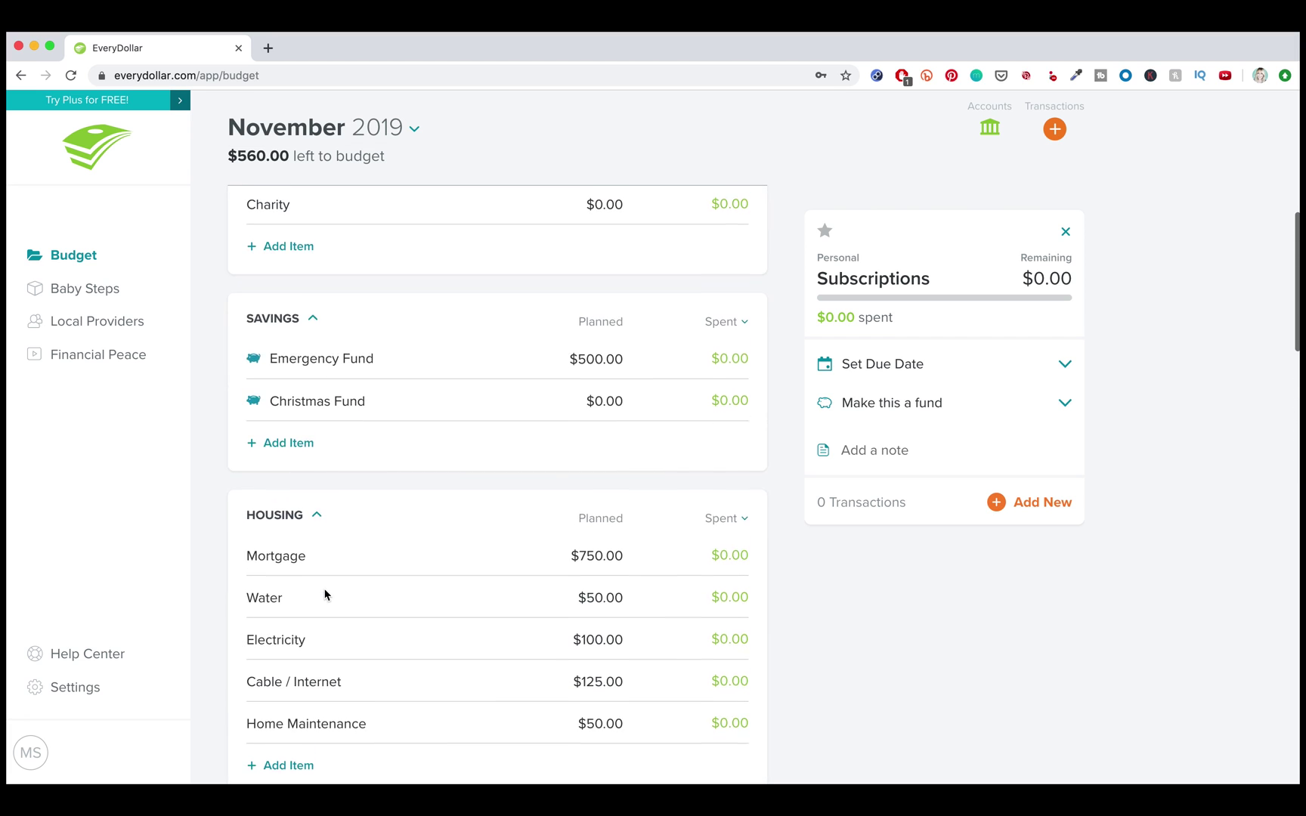
Change the Emergency Fund planned amount to $0.00, freeing up $1,060.00 to budget
left_click(578, 558)
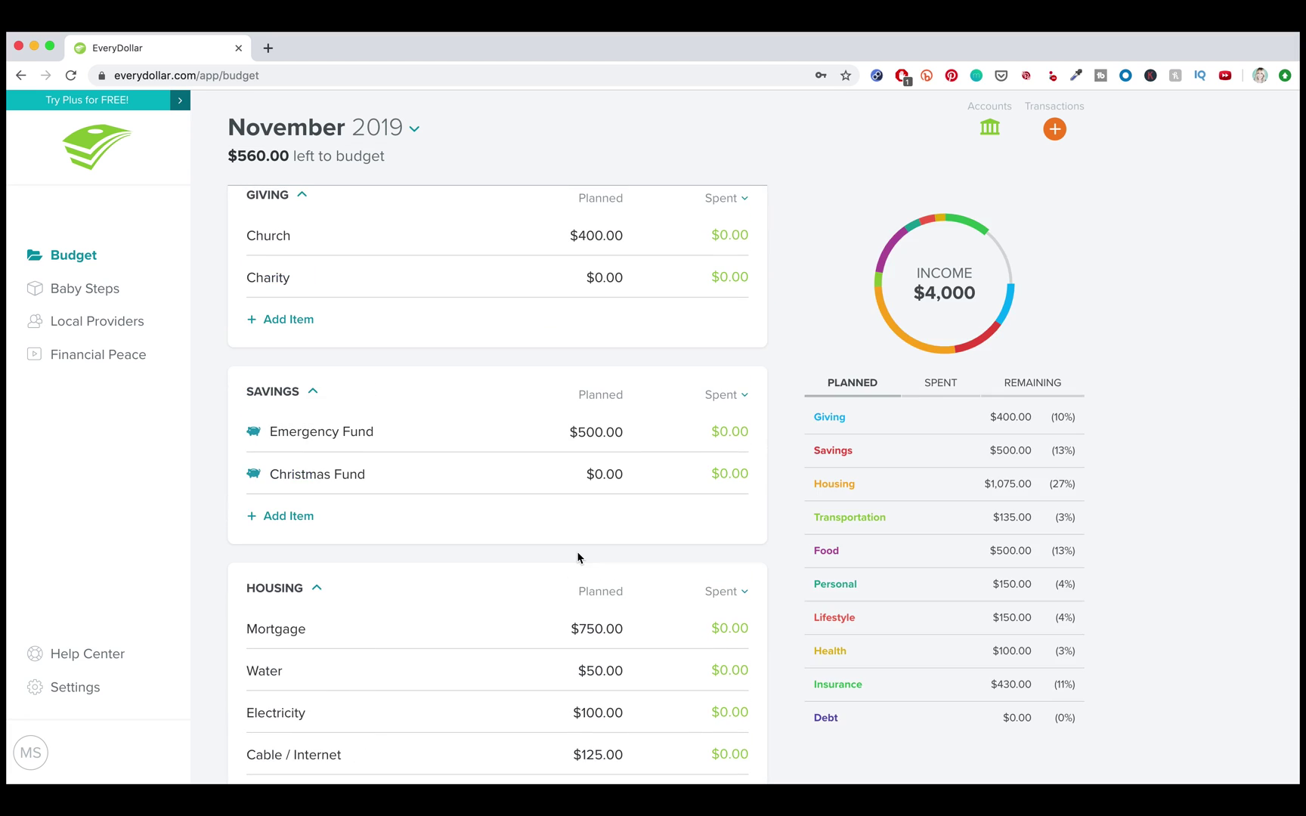
left_click(597, 433)
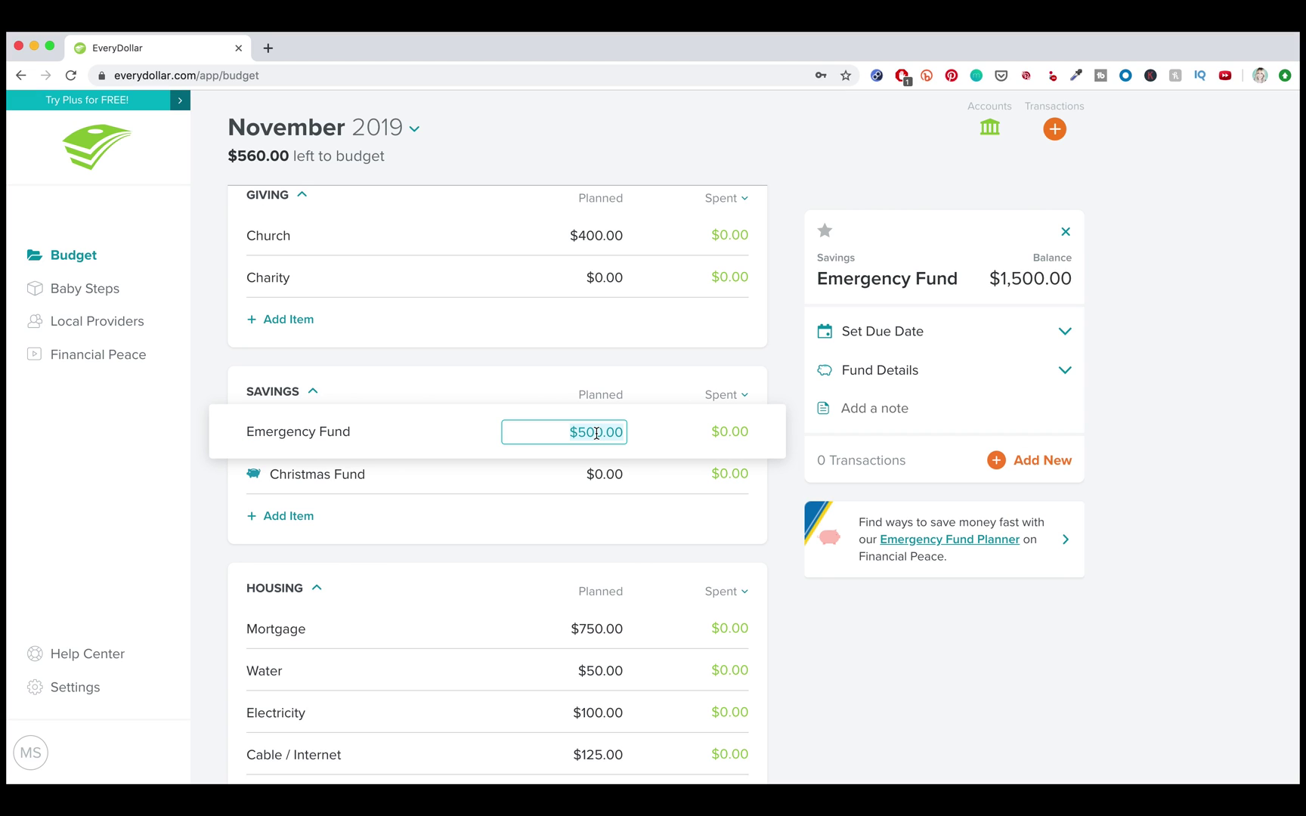
type("0")
key("Tab")
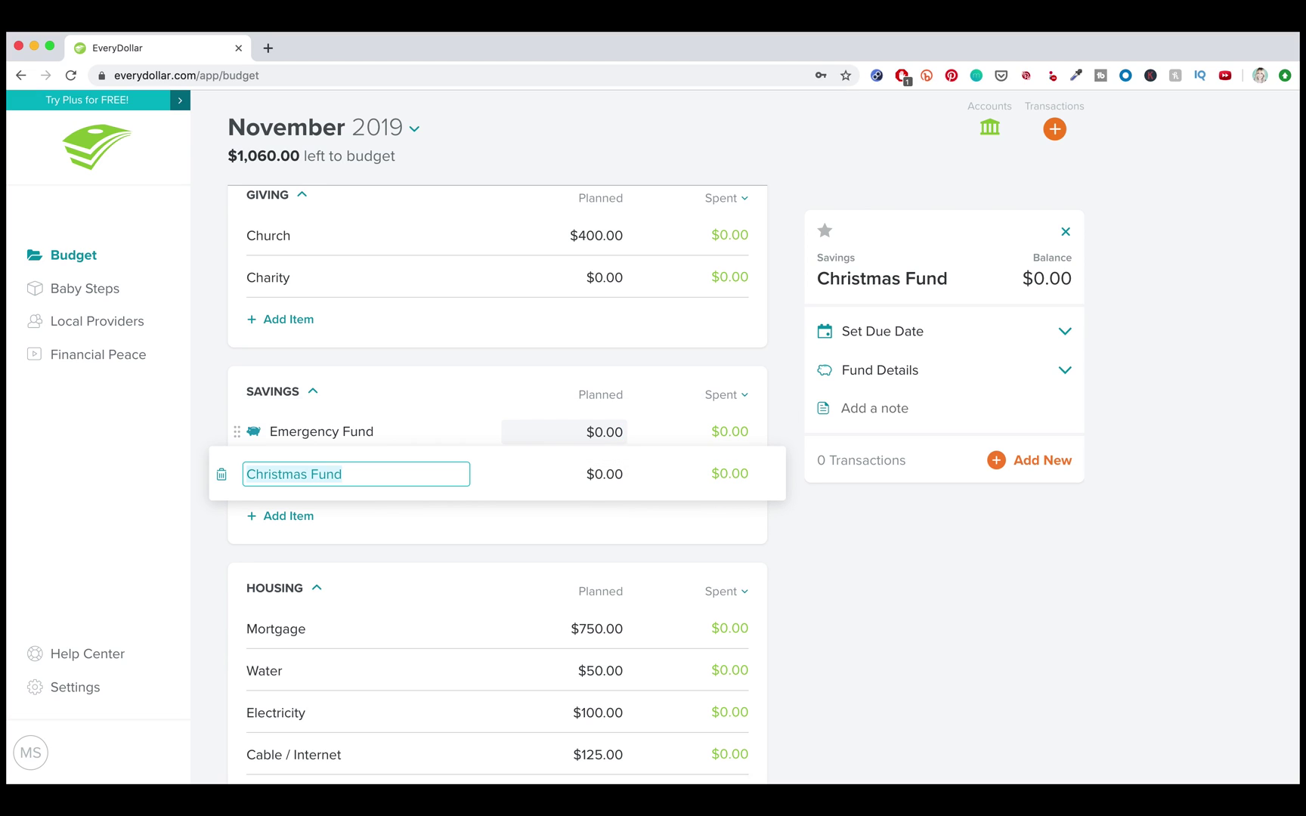
left_click(568, 432)
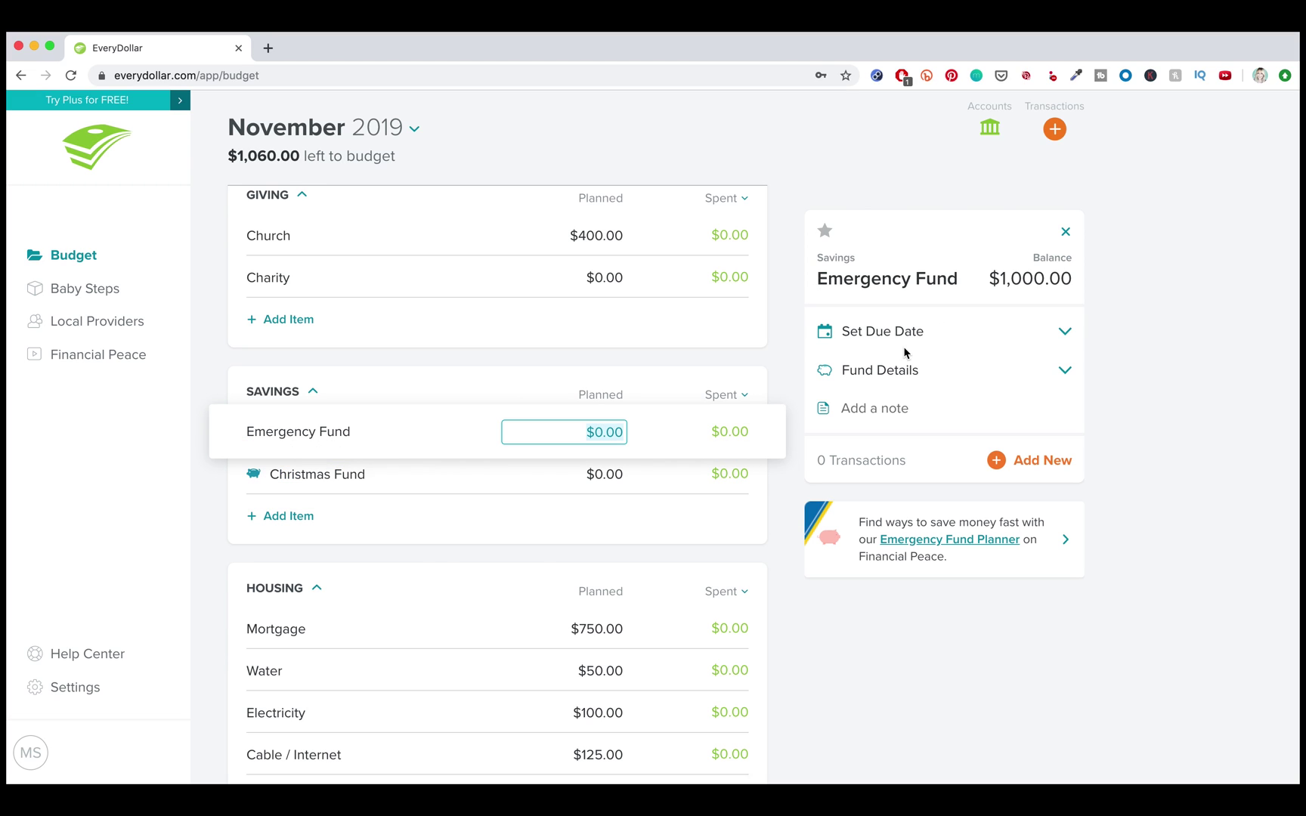
left_click(529, 559)
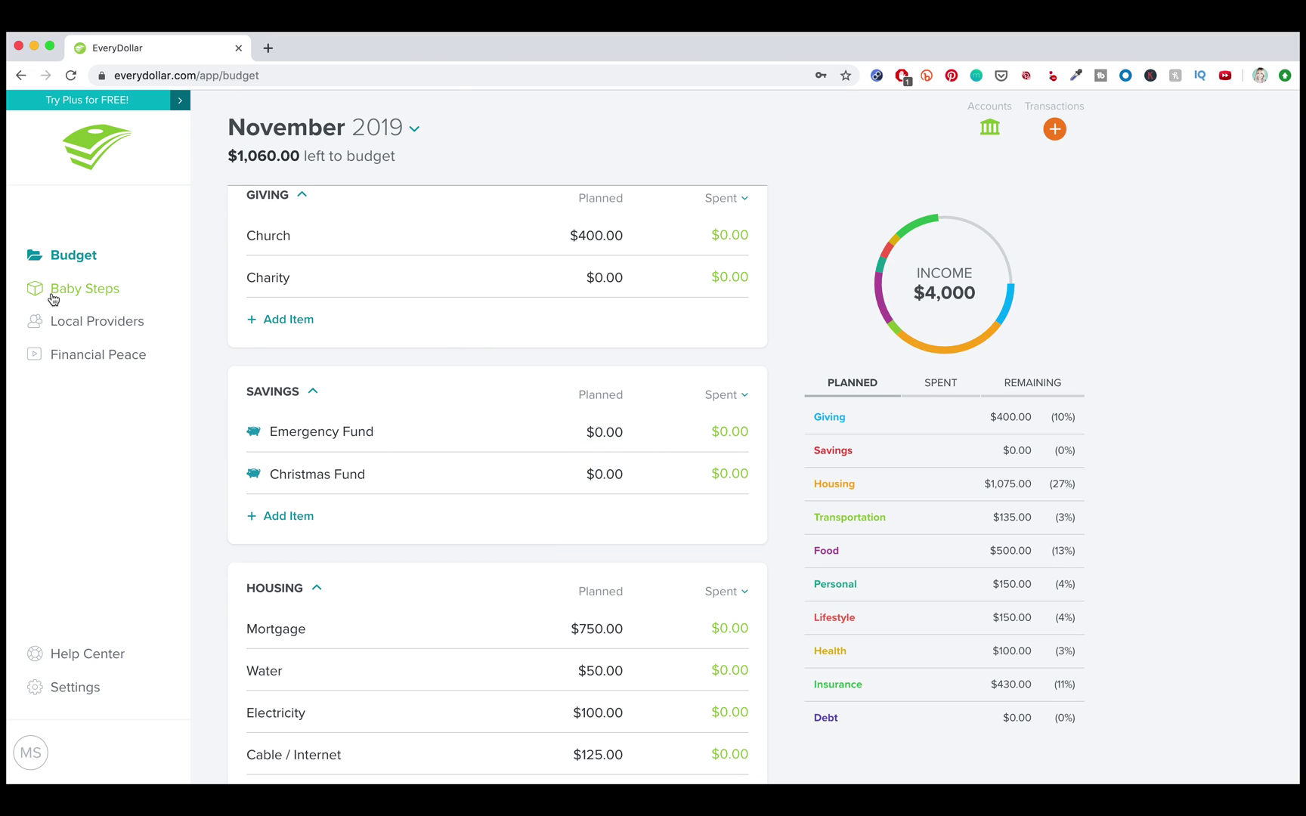
left_click(86, 289)
scroll(726, 437, "down", 4)
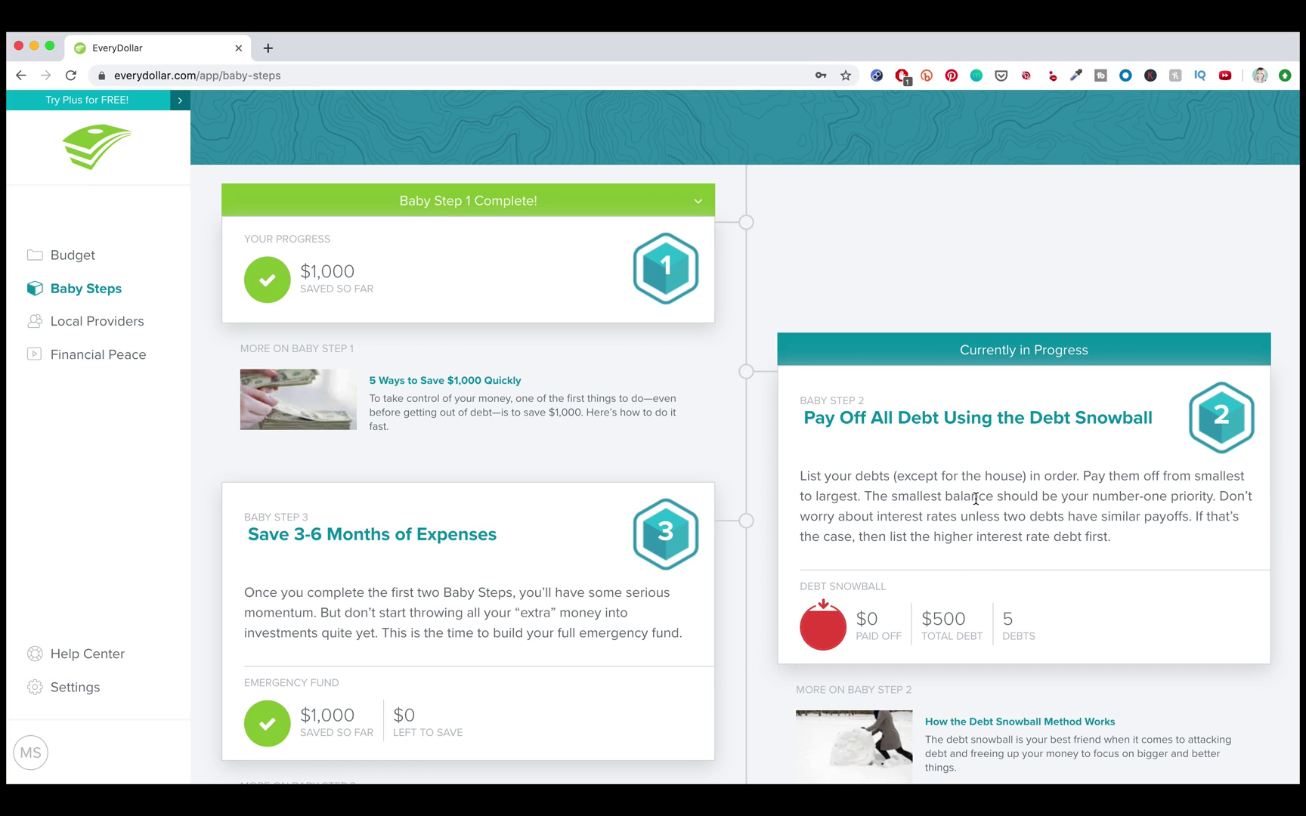
scroll(728, 430, "down", 2)
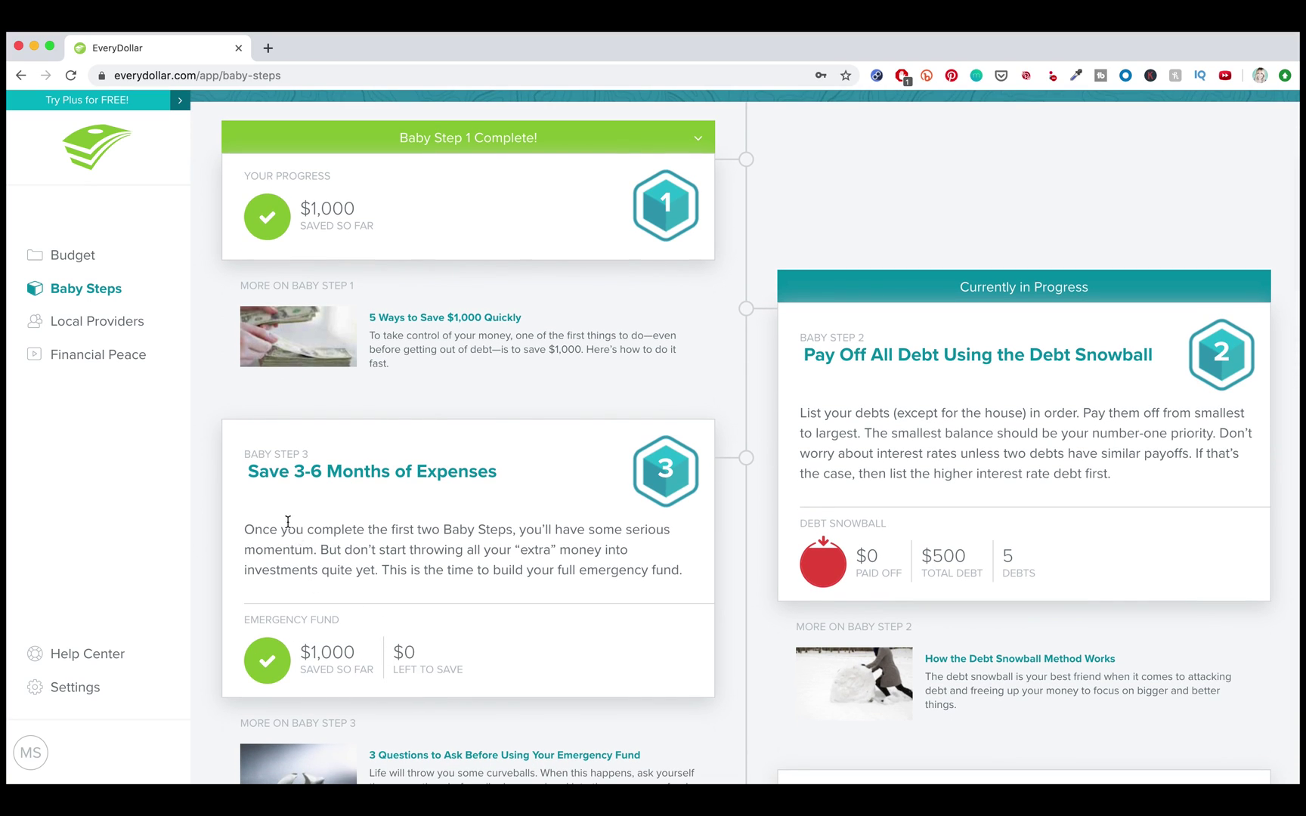
left_click(83, 257)
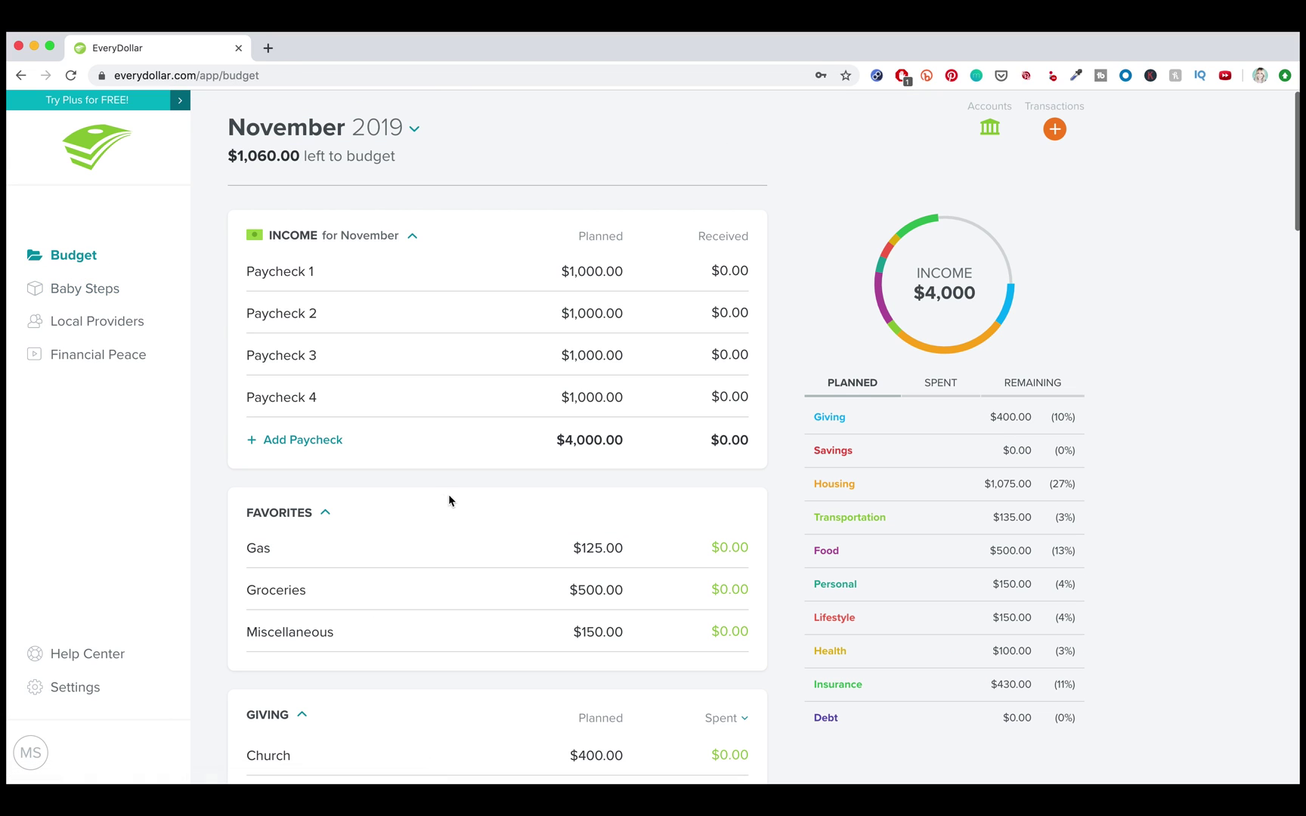
scroll(585, 554, "down", 1)
scroll(511, 557, "up", 1)
scroll(590, 558, "down", 5)
scroll(590, 557, "down", 1)
scroll(591, 548, "up", 1)
scroll(569, 615, "down", 1)
Plan $1,060 for the Emergency Fund so the November budget balances to zero
left_click(606, 553)
type("1,0")
type("60")
key("Tab")
left_click(881, 652)
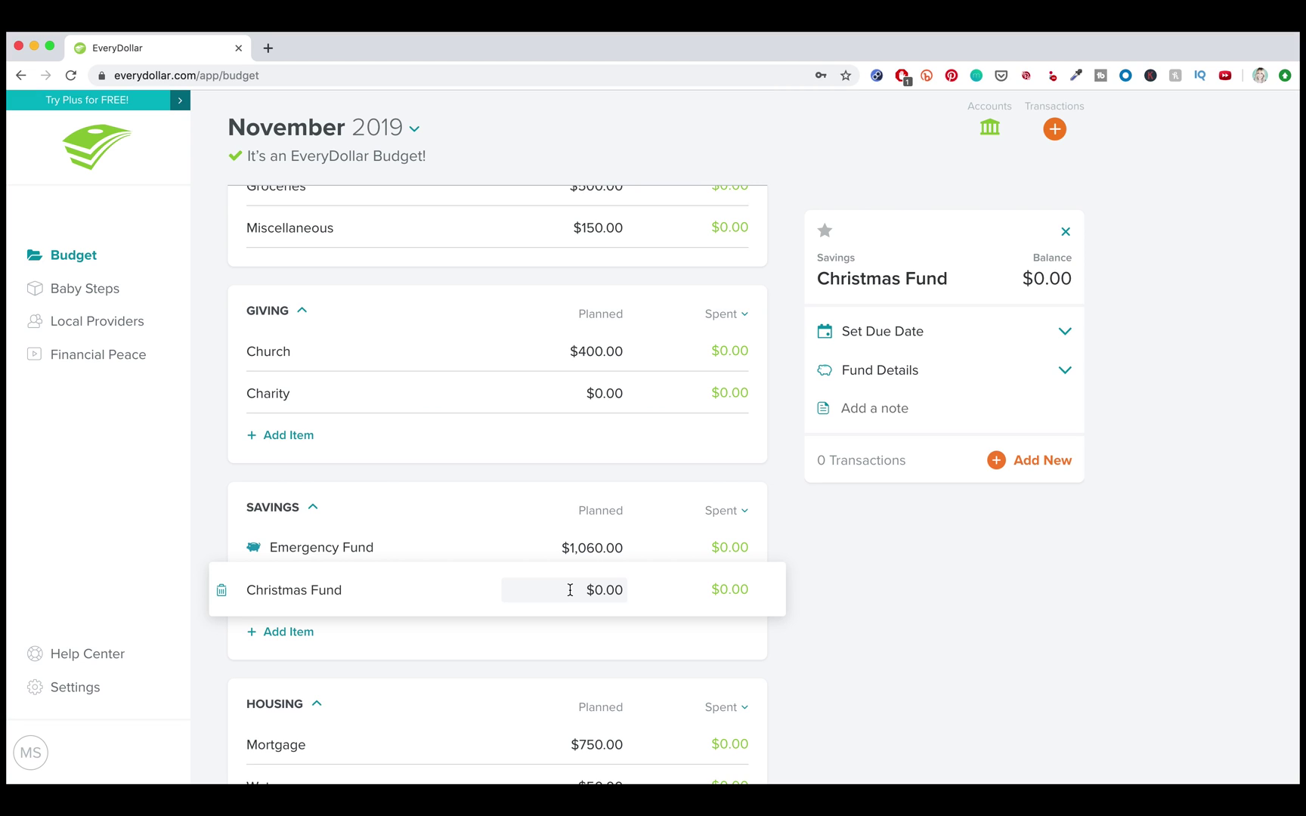